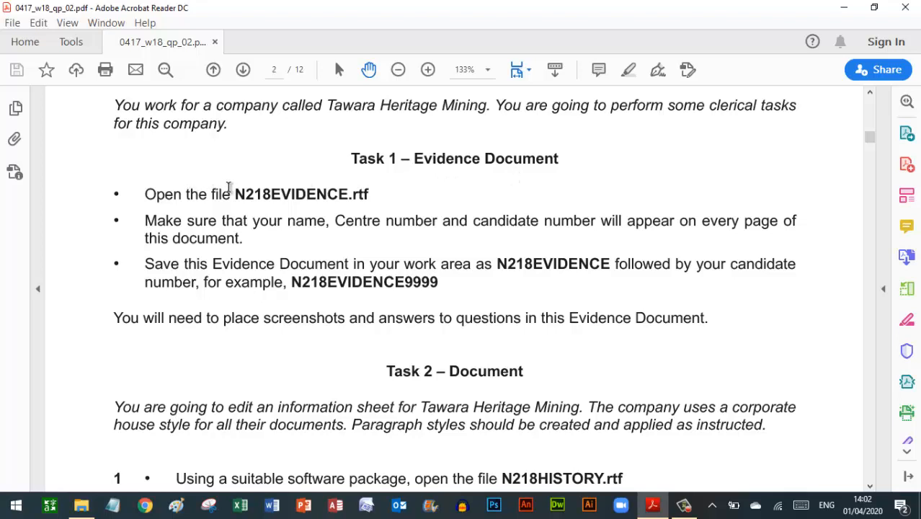
- Switch from the question paper to the 18 Nov folder of exam files
left_click(81, 504)
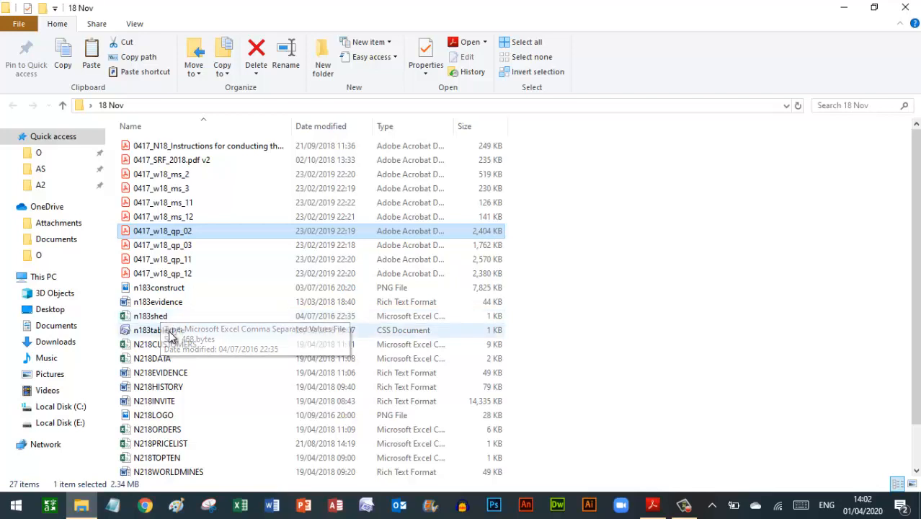
- Open N218EVIDENCE.rtf from the 18 Nov folder in Word
left_click(172, 373)
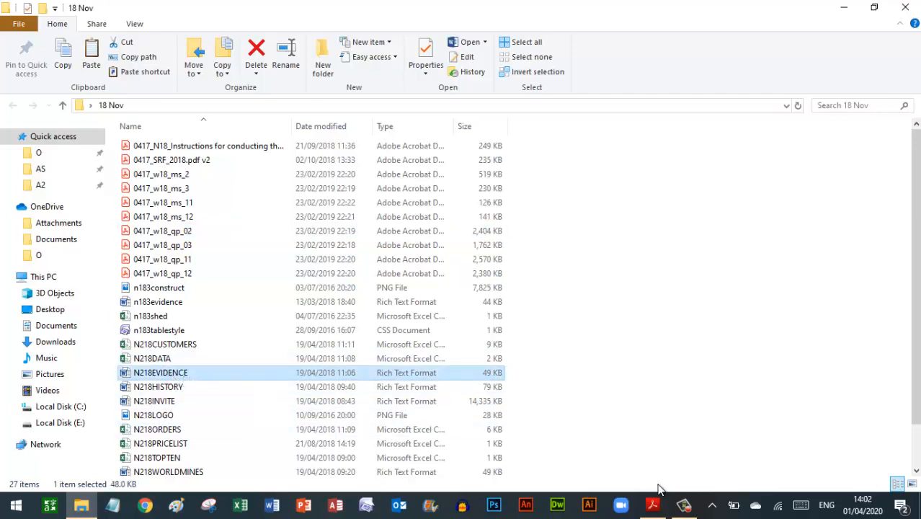
left_click(653, 505)
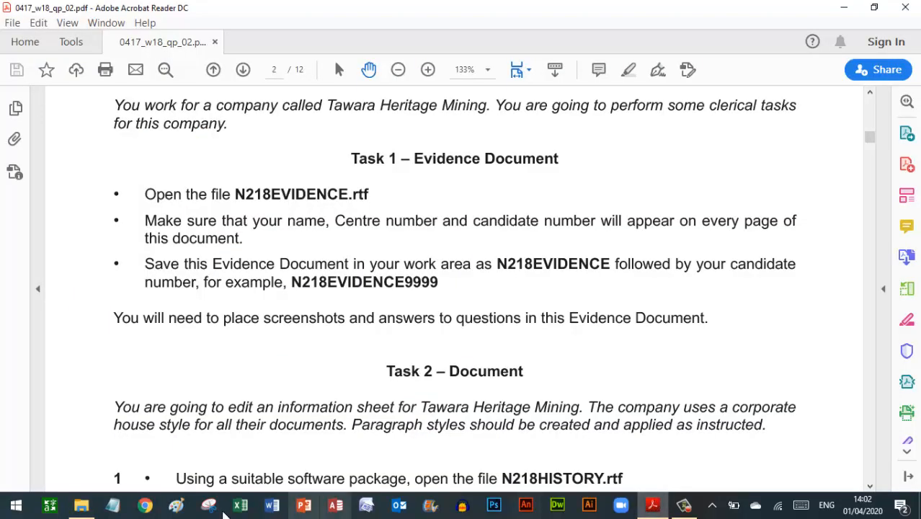
left_click(92, 505)
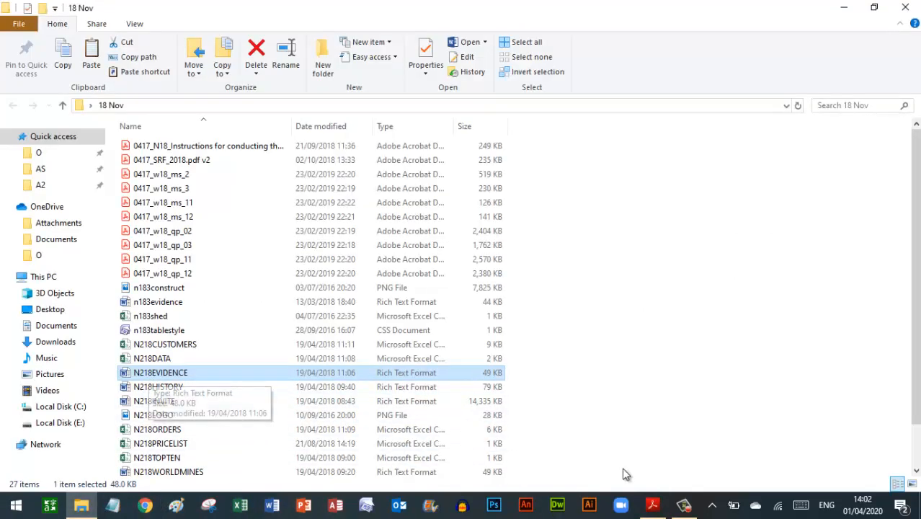
double_click(159, 373)
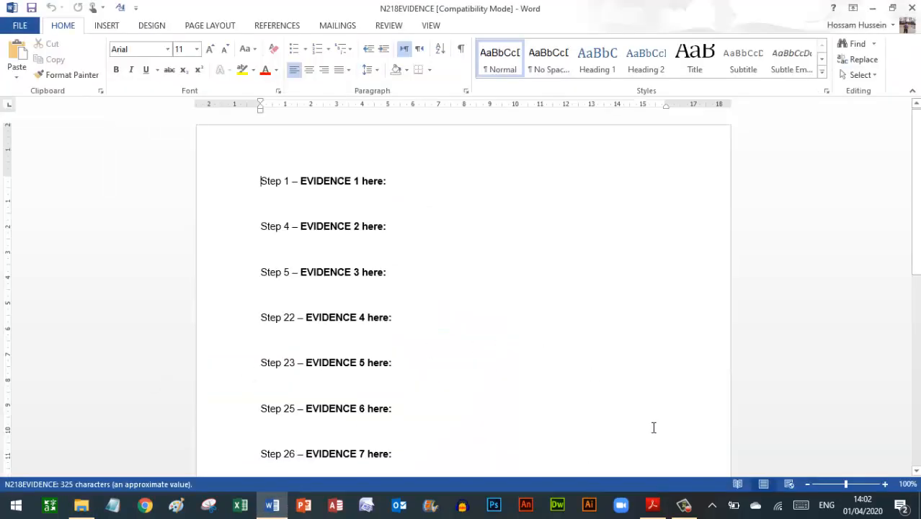
- Insert a Blank (Three Columns) header into the evidence document
left_click(607, 451)
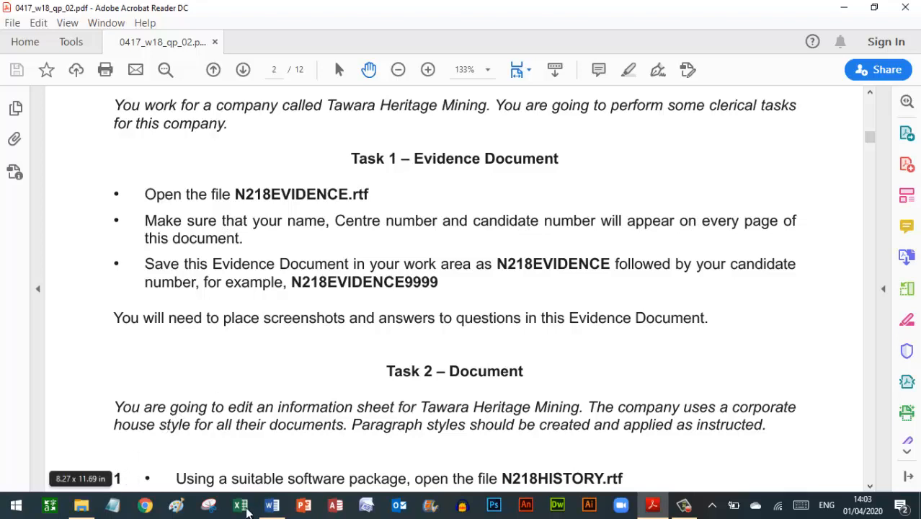
left_click(274, 510)
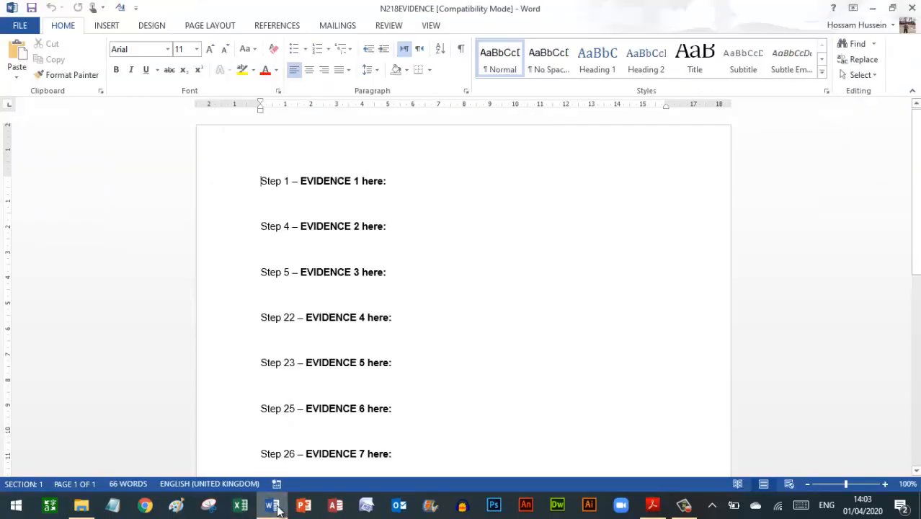
left_click(108, 25)
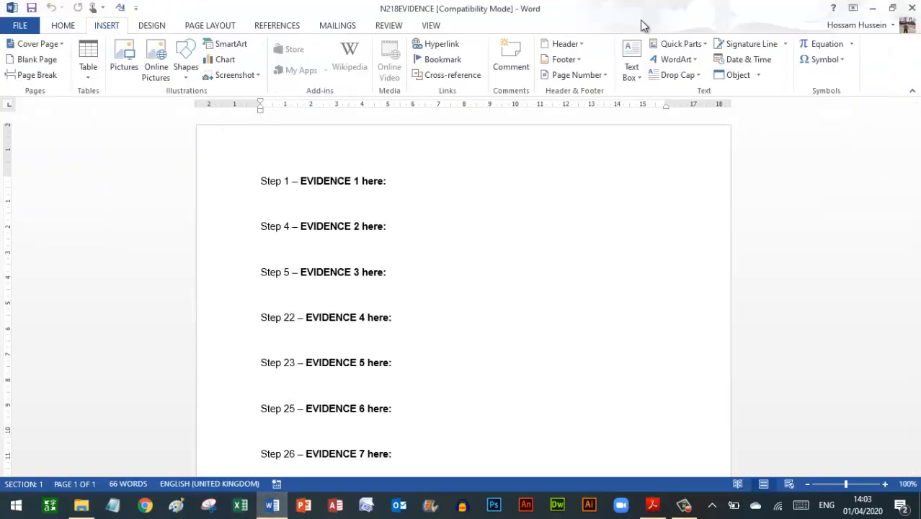
left_click(566, 44)
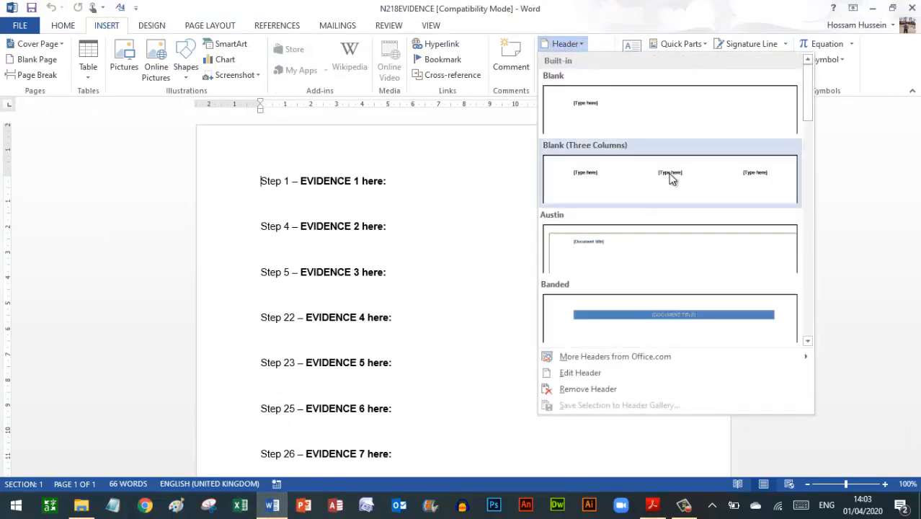
left_click(669, 178)
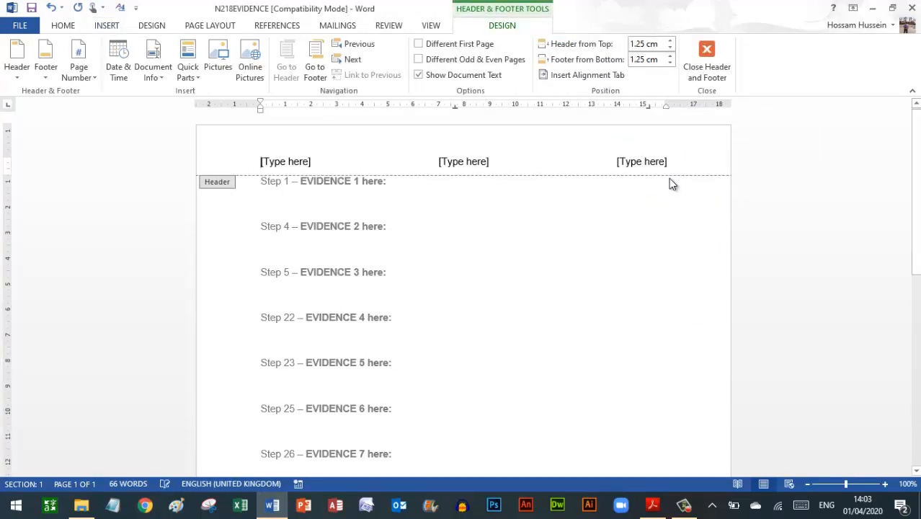
- Fill the header slots with the candidate's name, centre number and candidate number, then close the header
left_click(294, 161)
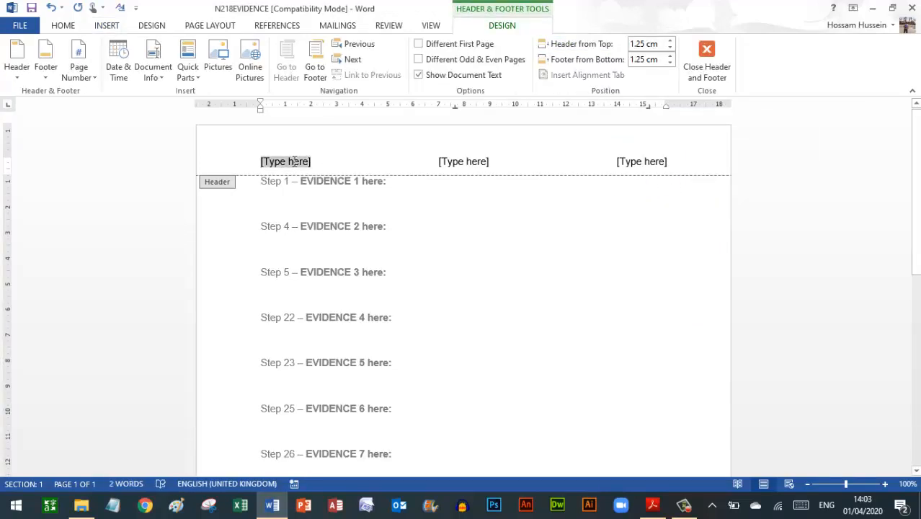
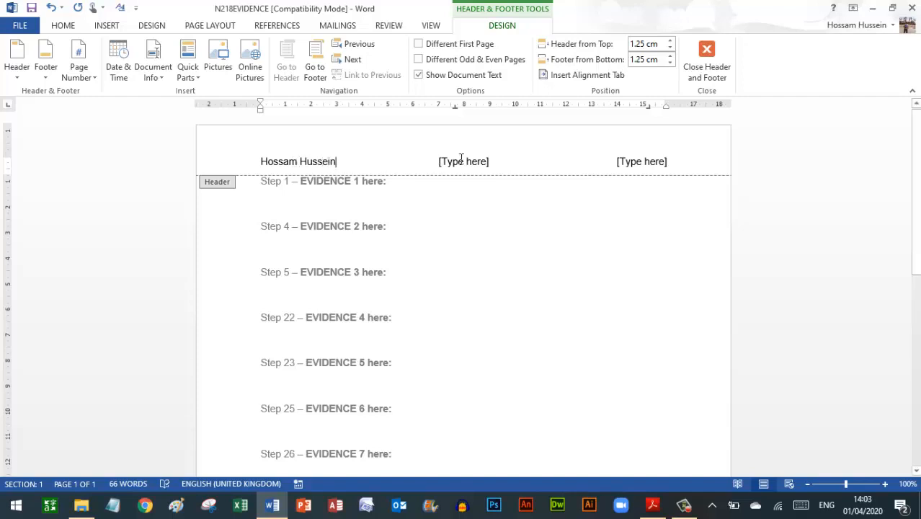
left_click(462, 161)
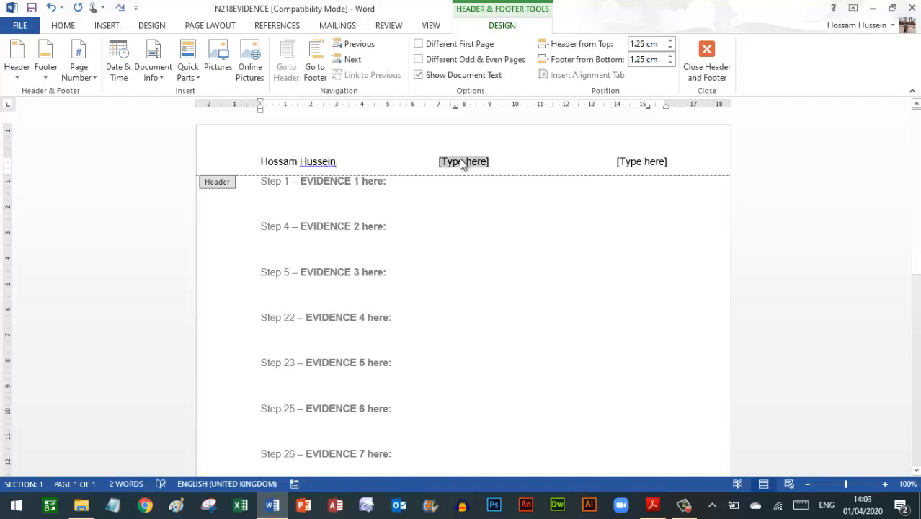
type("EG123")
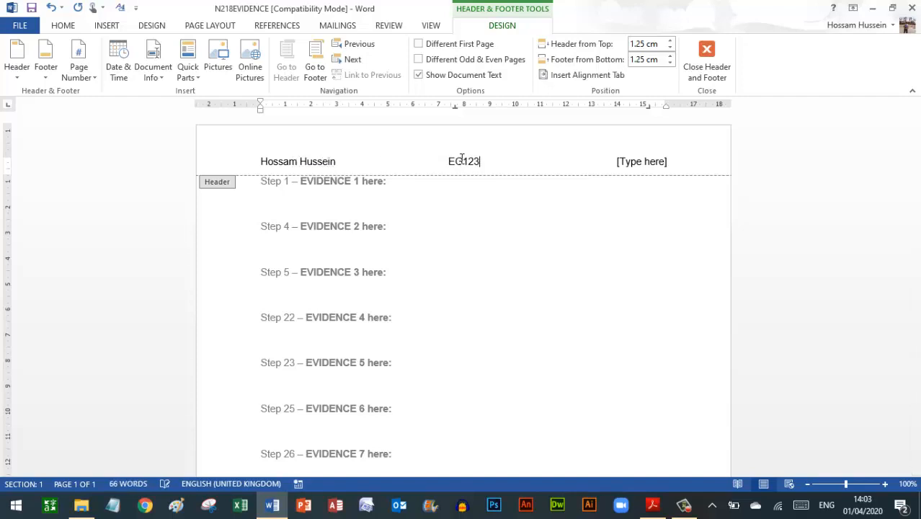
left_click(645, 163)
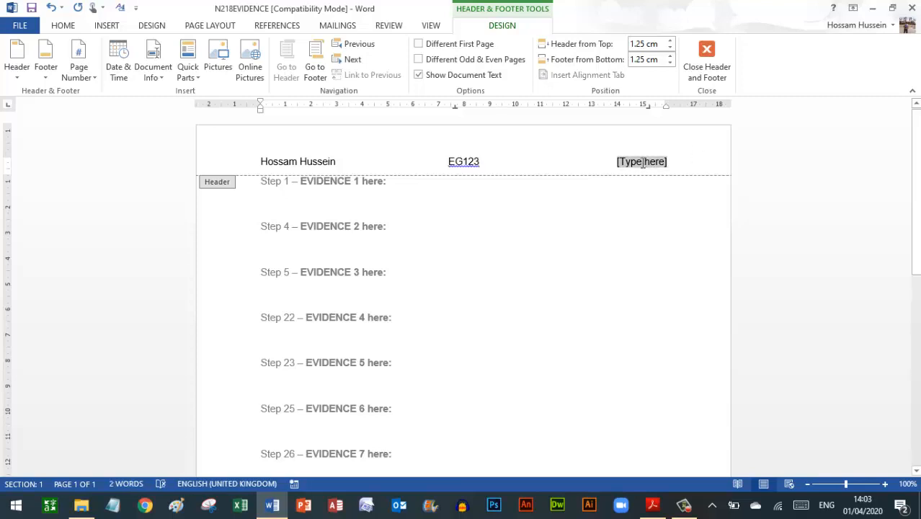
type("4567")
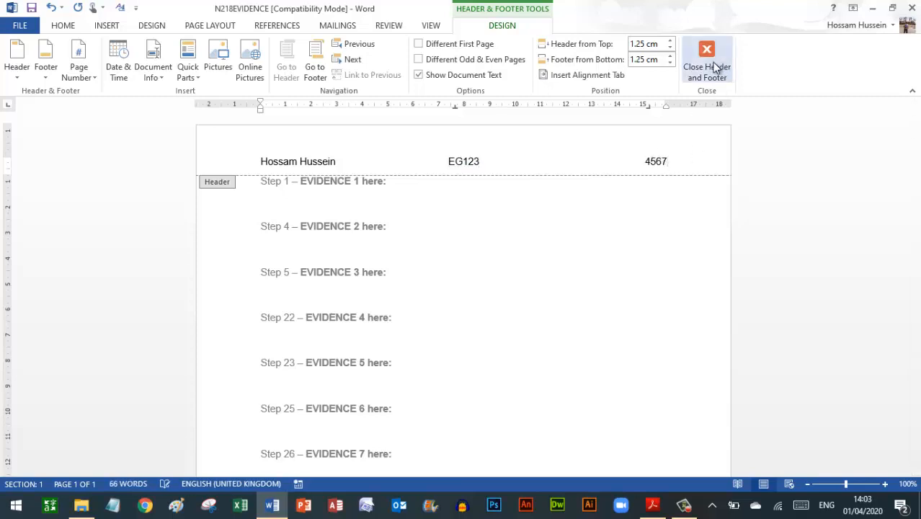
left_click(714, 66)
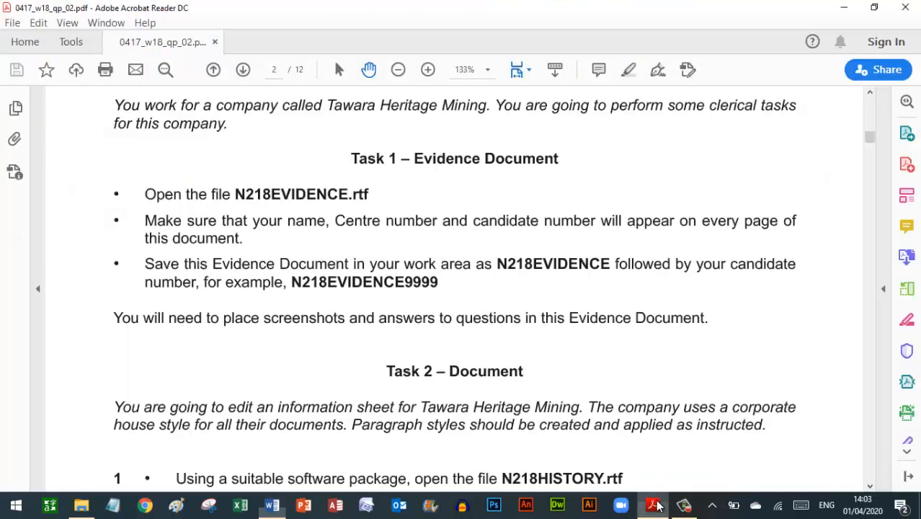
left_click(652, 504)
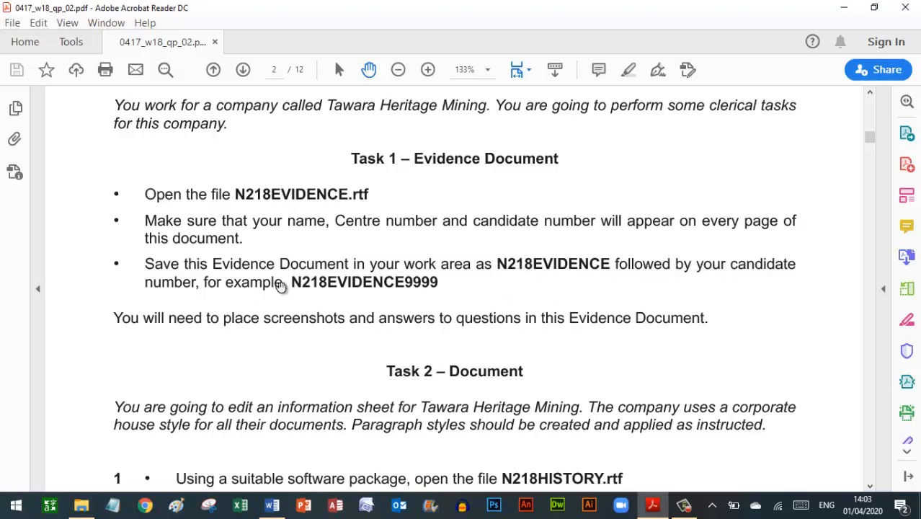
left_click_drag(292, 282, 301, 63)
left_click(393, 283)
scroll(393, 284, "up", 5)
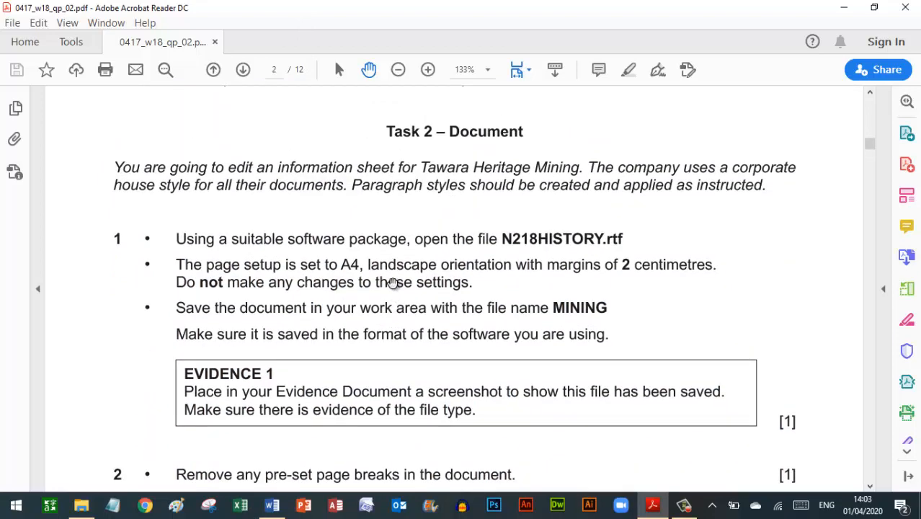
scroll(392, 284, "up", 15)
scroll(392, 283, "down", 13)
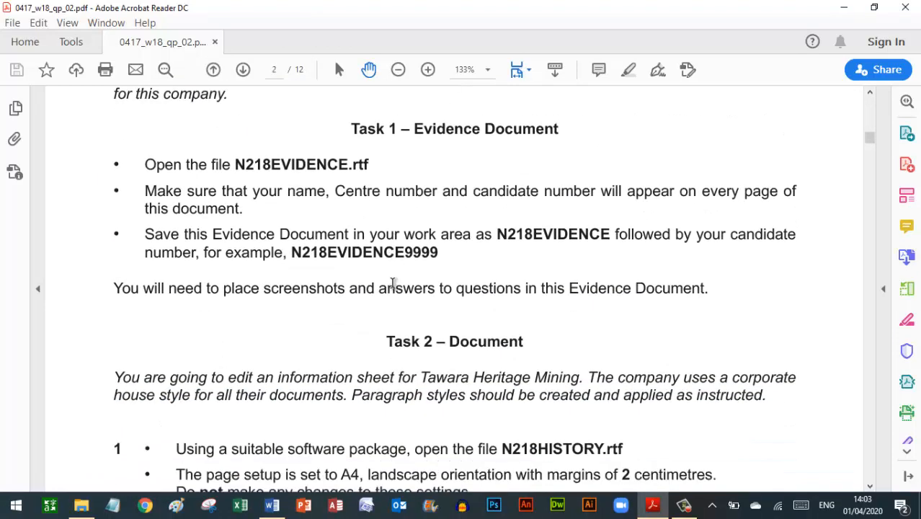
scroll(392, 283, "down", 2)
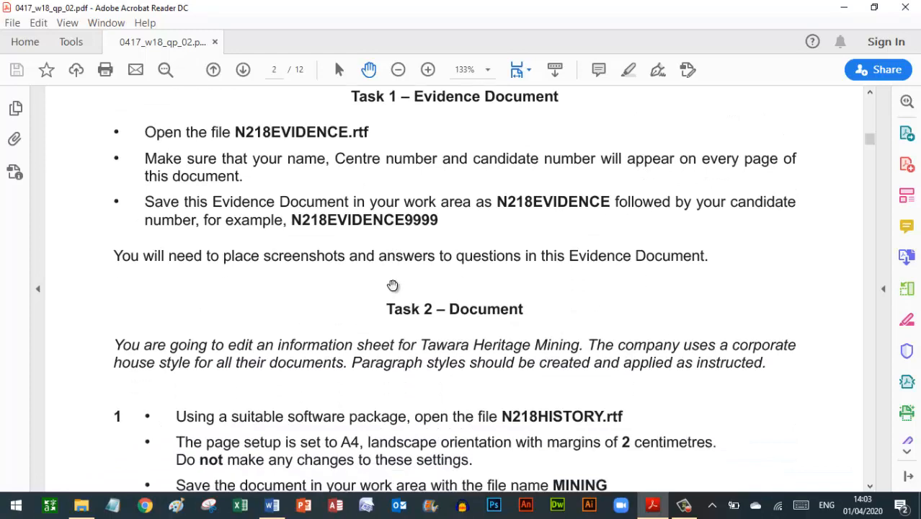
left_click(271, 504)
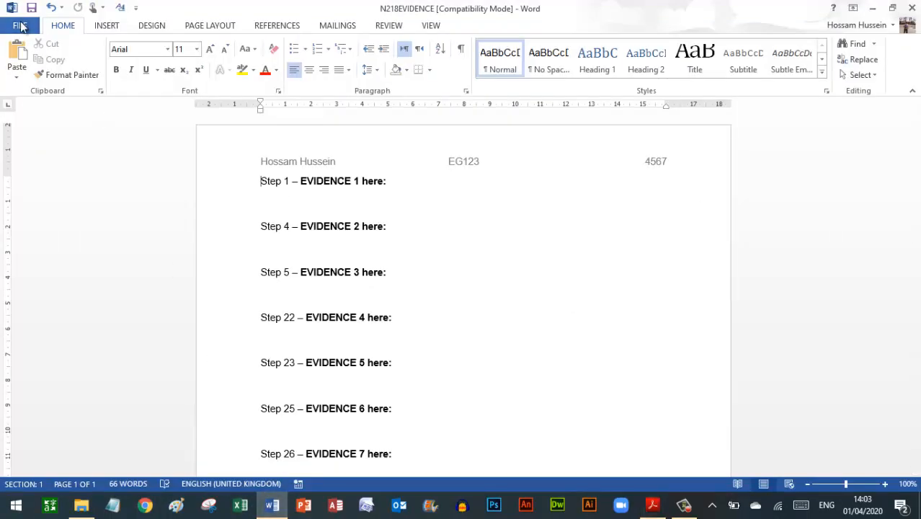
- Save the document in the 18 Nov folder as N218EVIDENCE4567 in Word Document format
left_click(20, 27)
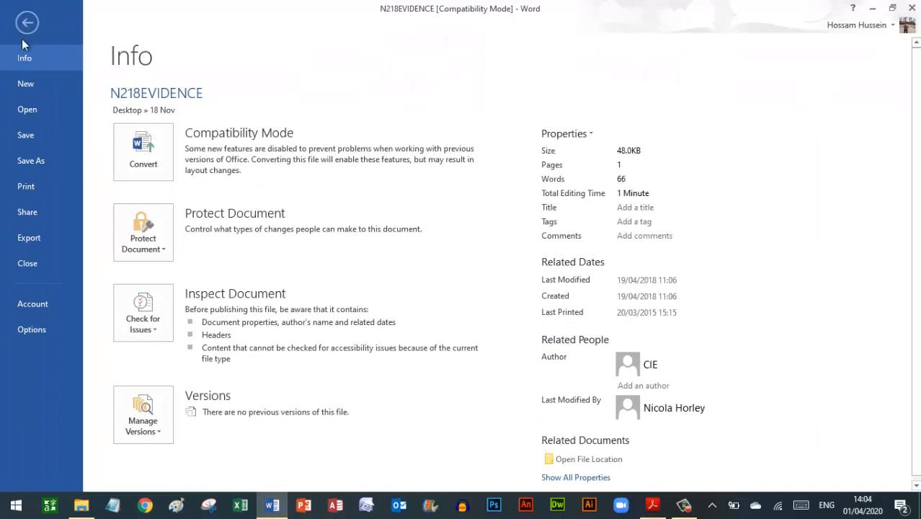
left_click(32, 165)
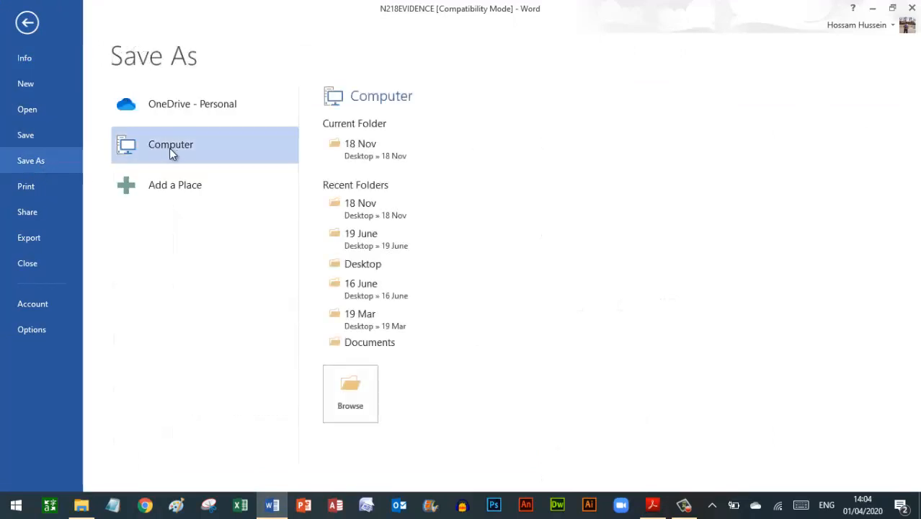
left_click(348, 390)
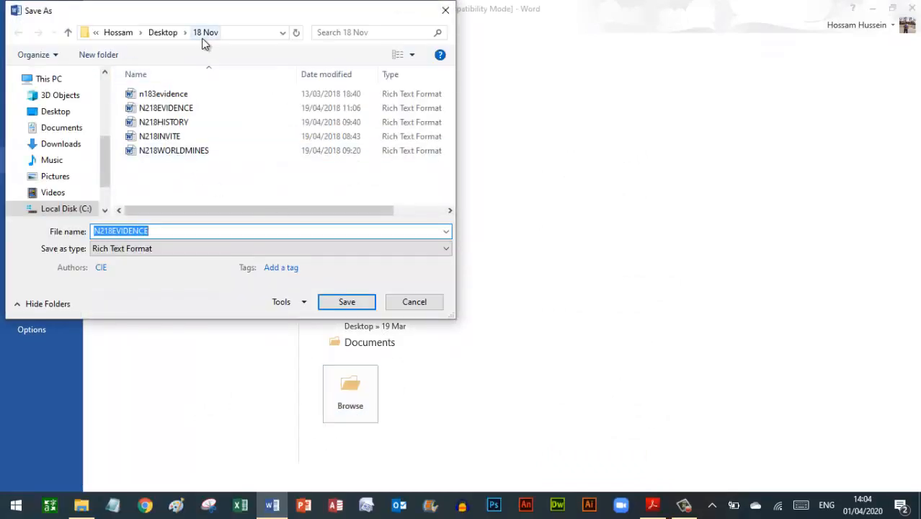
left_click(205, 32)
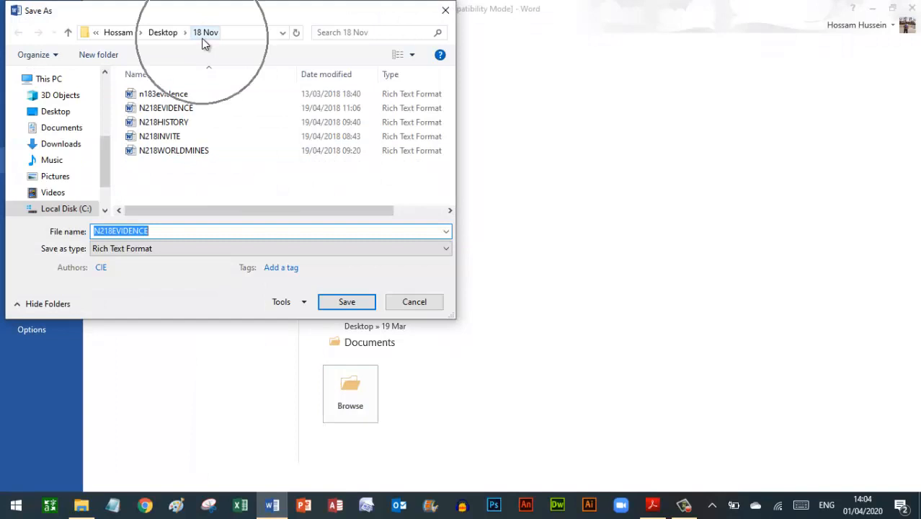
left_click(166, 230)
type("9999")
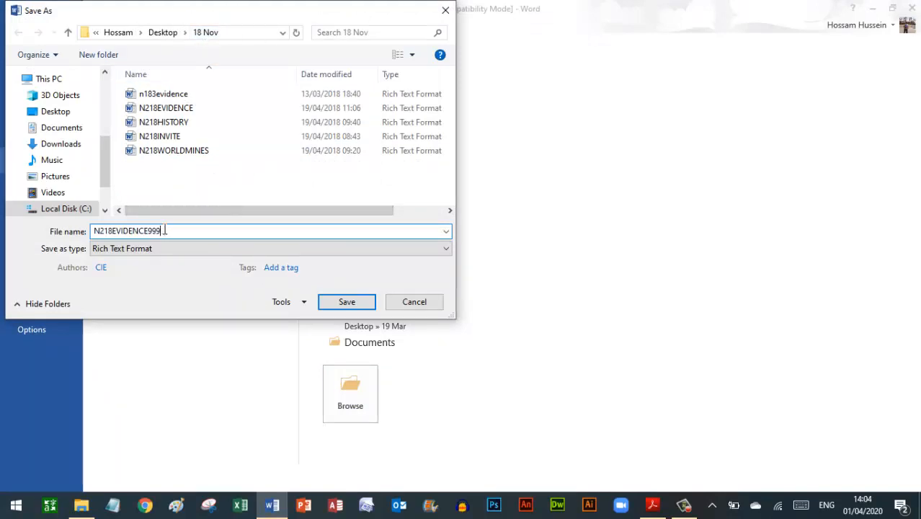
key("BackSpace")
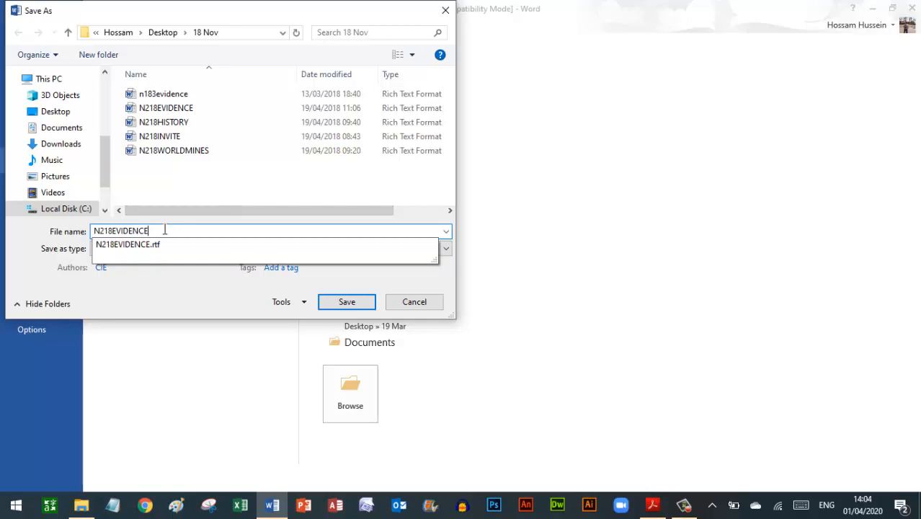
type("4567")
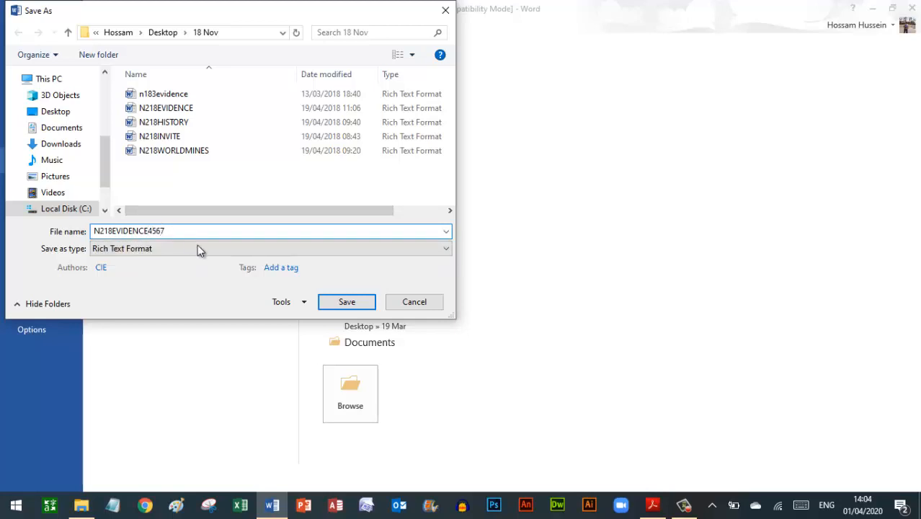
left_click(134, 252)
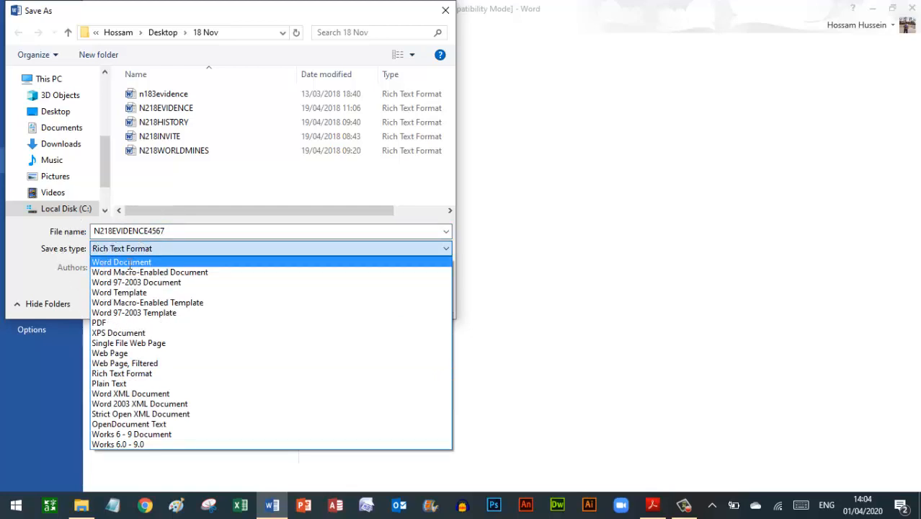
left_click(127, 262)
left_click(345, 351)
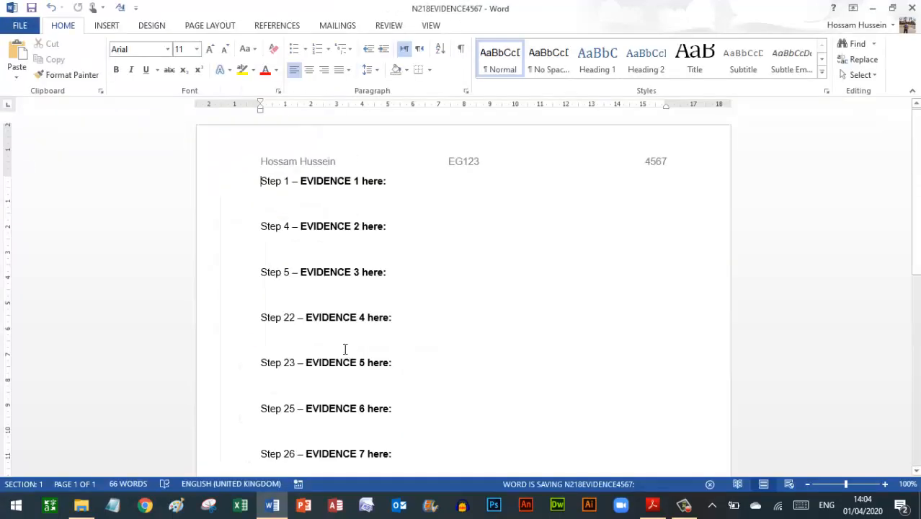
- Scroll the question paper to page 6's Task 3 field names and data types for N218CUSTOMERS.csv
left_click(656, 507)
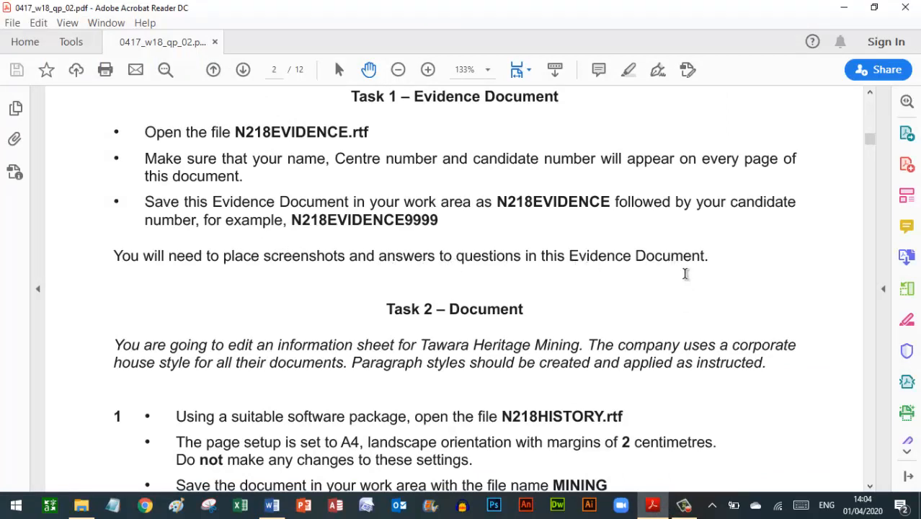
scroll(684, 273, "down", 10)
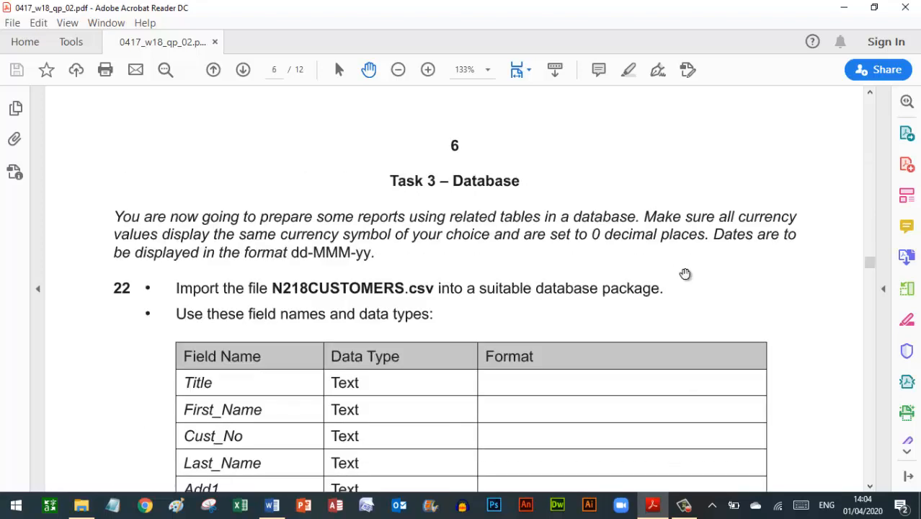
scroll(684, 274, "down", 1)
scroll(684, 274, "up", 3)
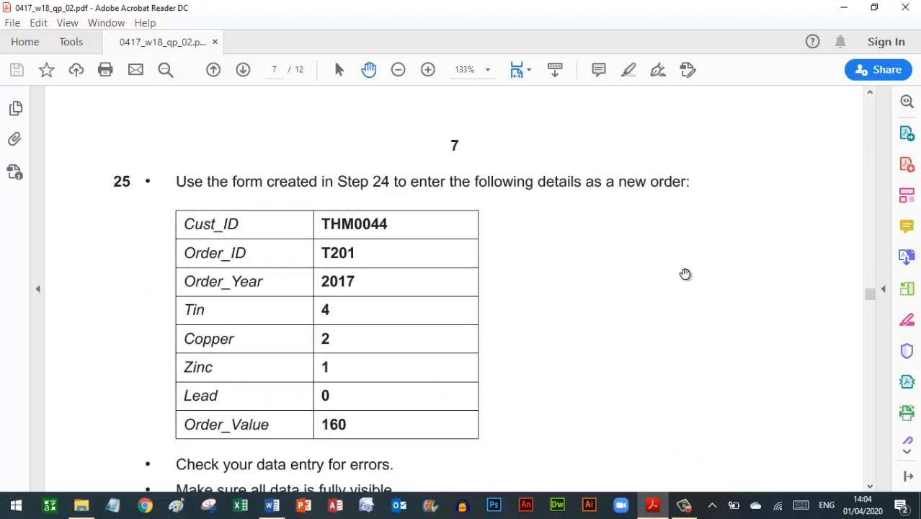
scroll(684, 273, "down", 1)
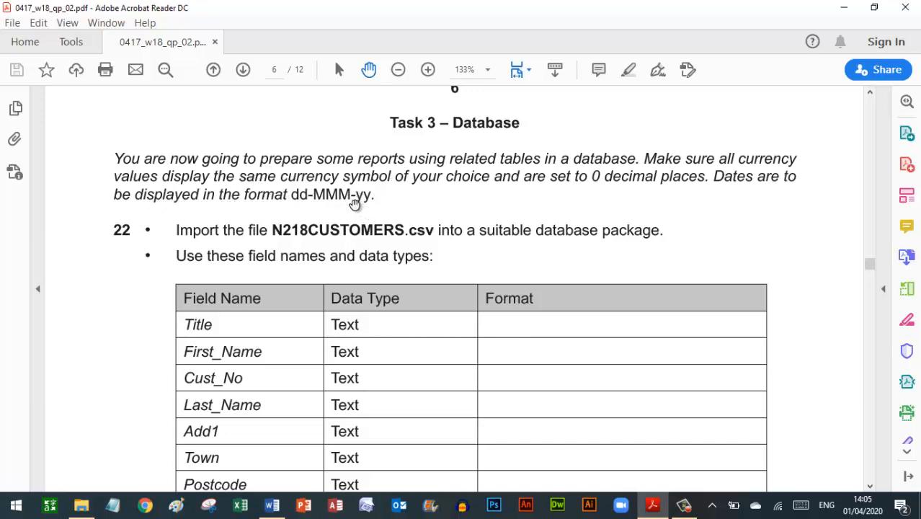
scroll(124, 245, "down", 3)
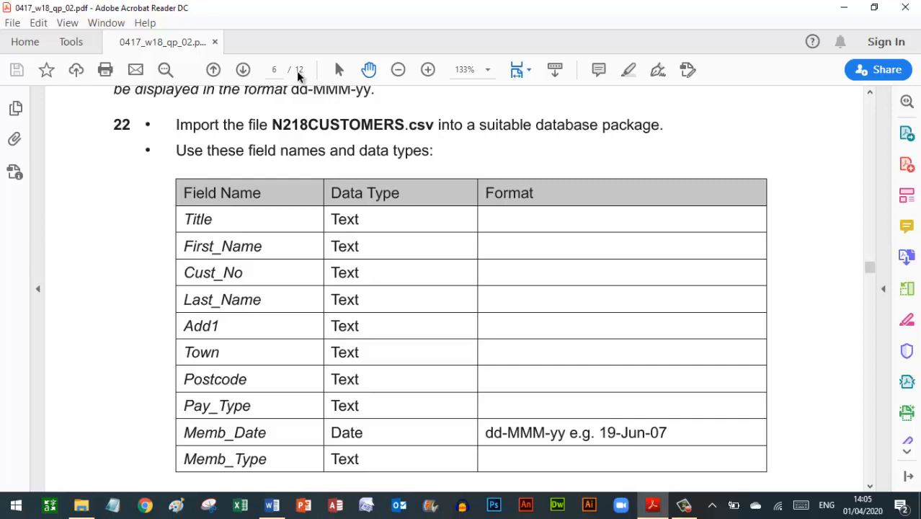
- Create a new Microsoft Access Database named Database in the 18 Nov folder
left_click(81, 505)
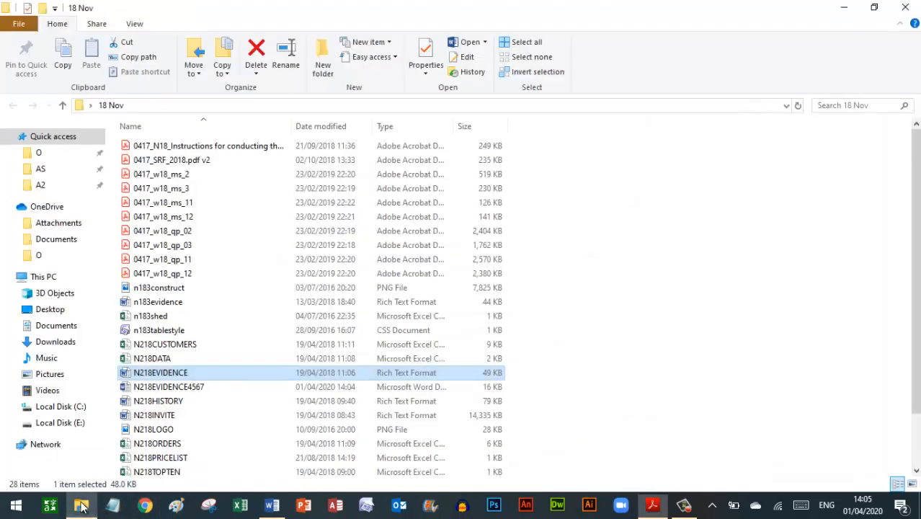
right_click(636, 274)
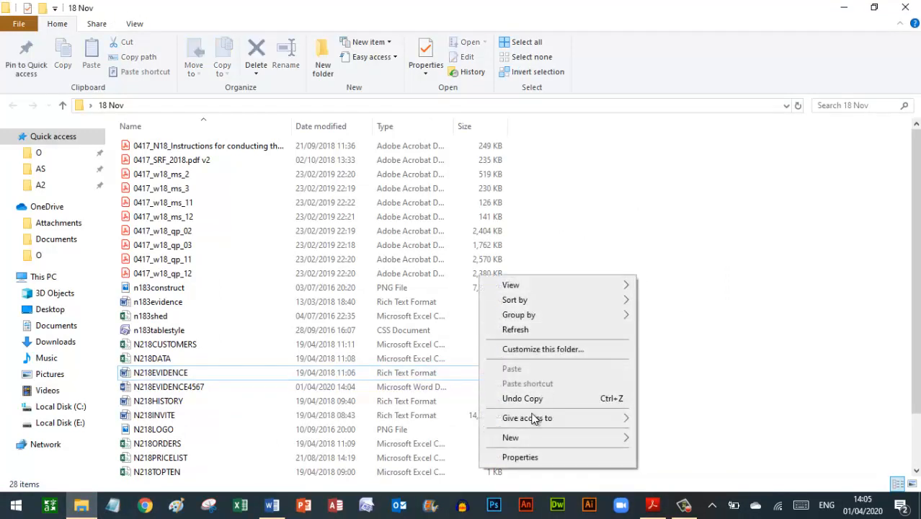
mouse_move(513, 441)
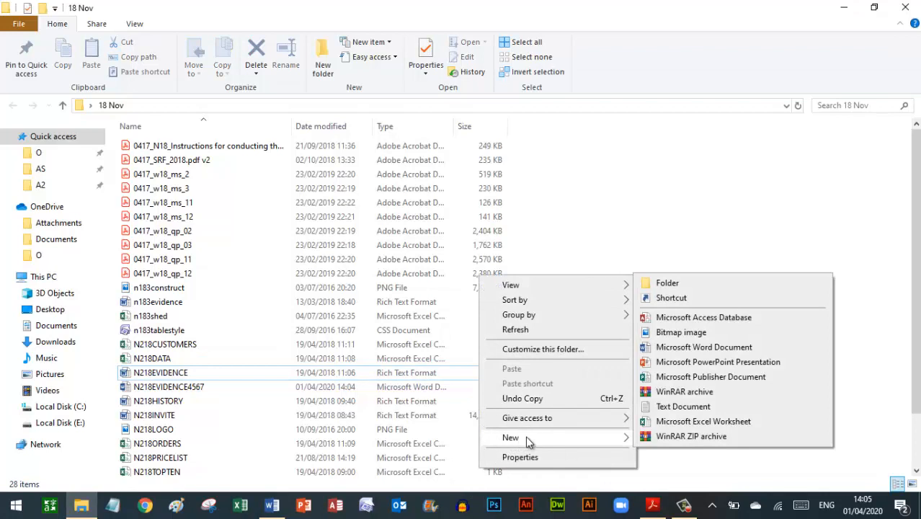
left_click(708, 322)
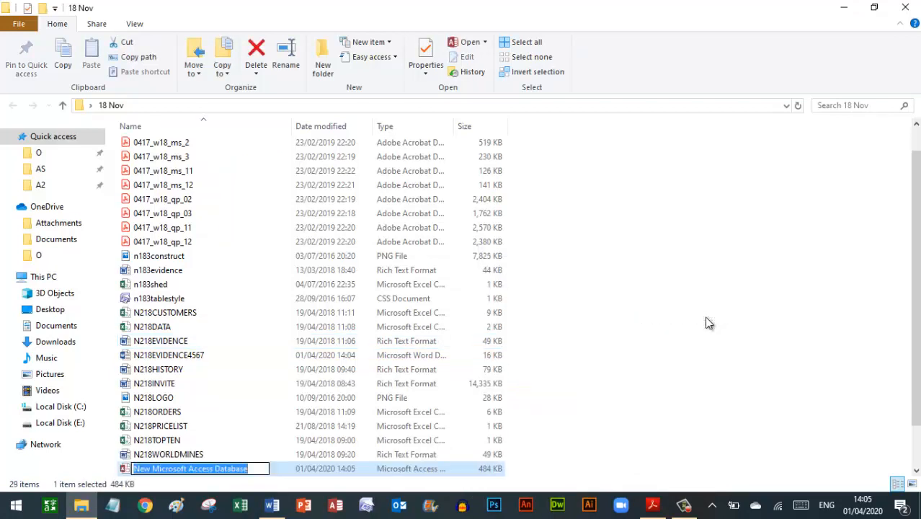
type("Dat")
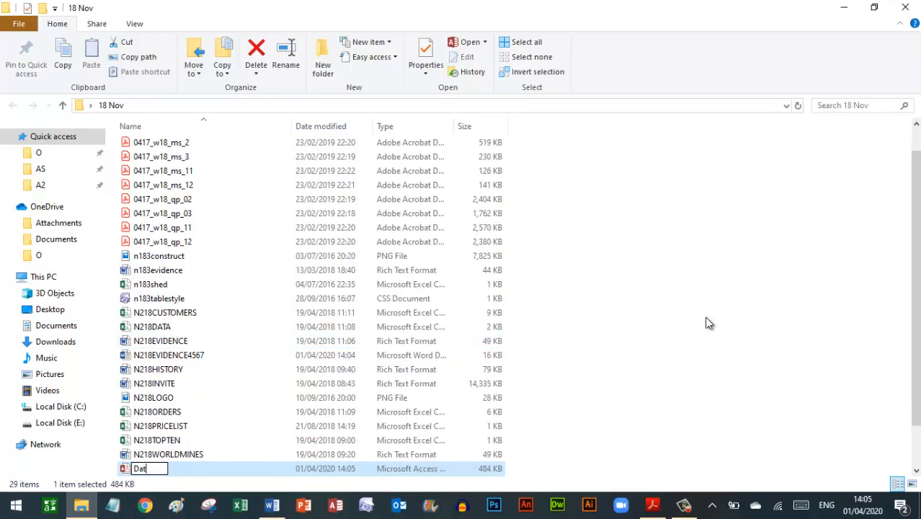
type("abase")
key("Return")
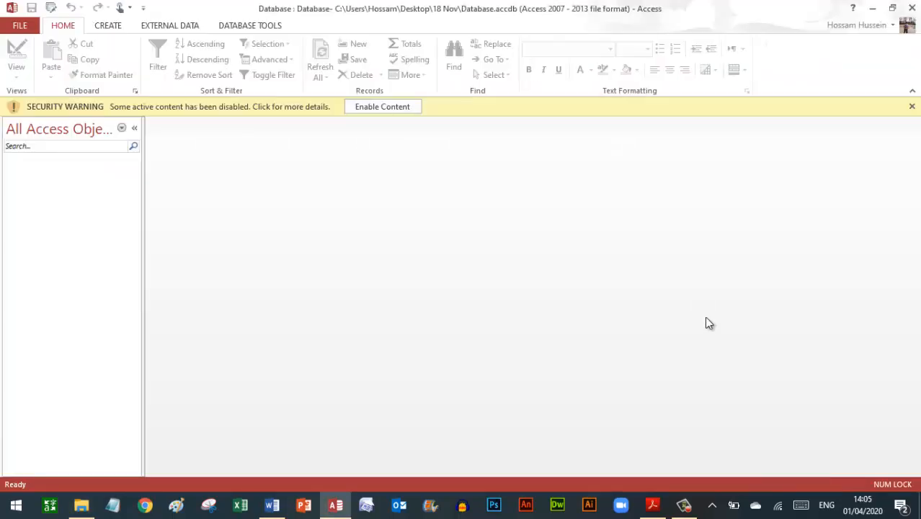
- Enable the database's active content in Access
left_click(385, 109)
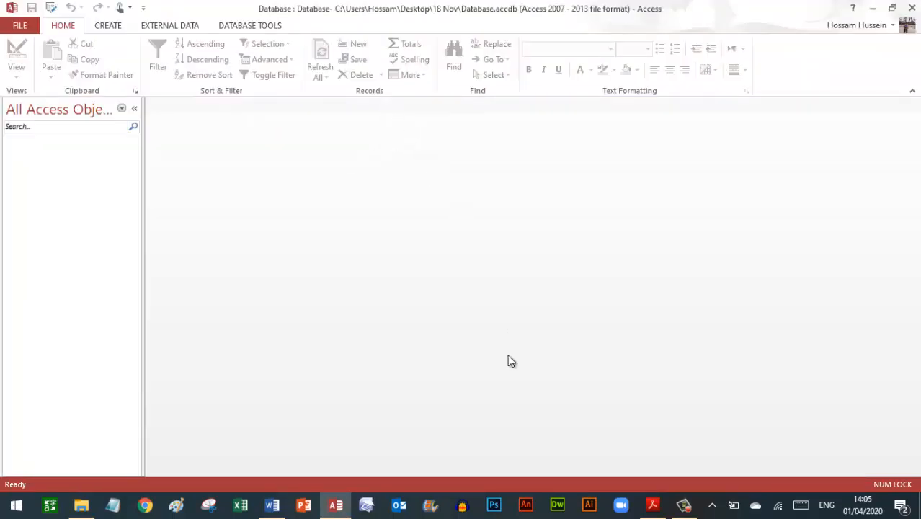
left_click(653, 504)
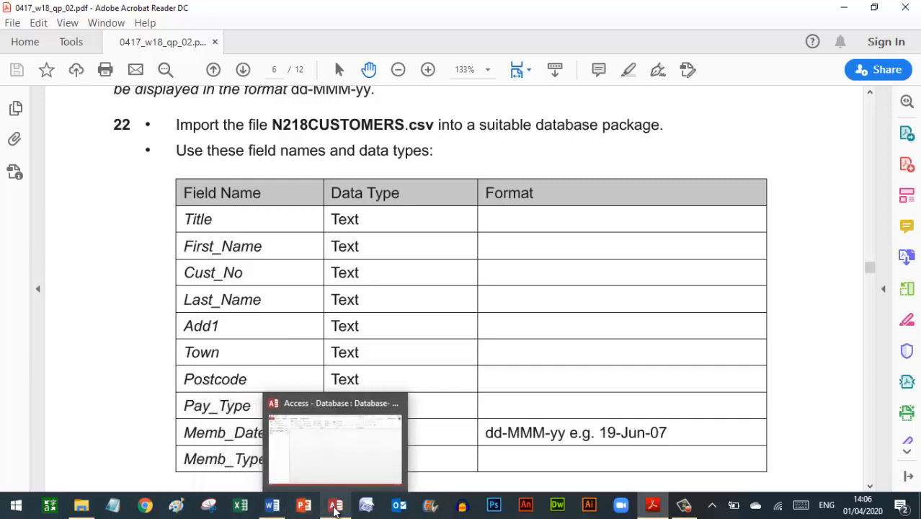
left_click(335, 508)
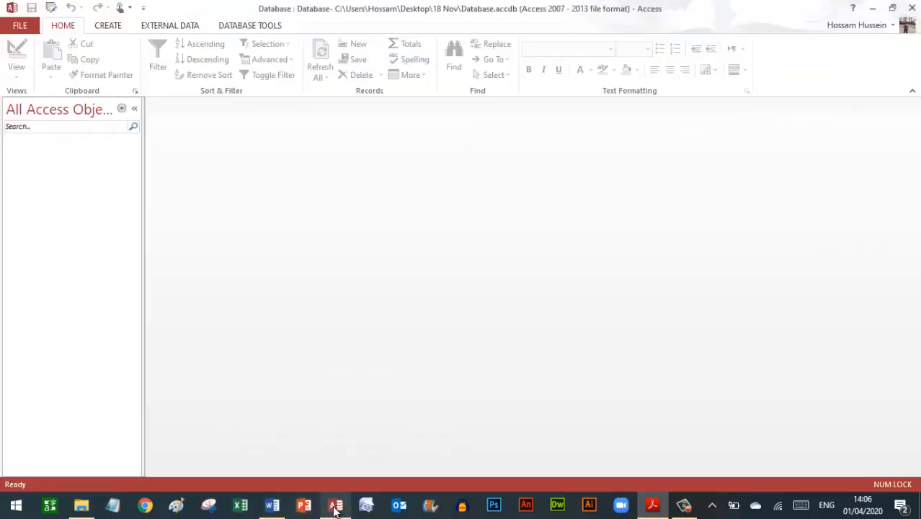
- Pick N218CUSTOMERS.csv from Desktop\18 Nov as a text file to import into a new table
left_click(171, 28)
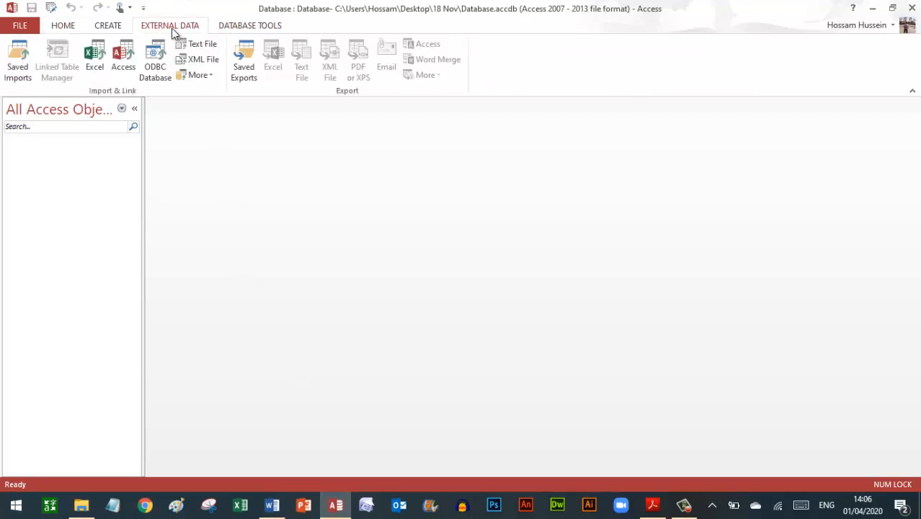
left_click(203, 49)
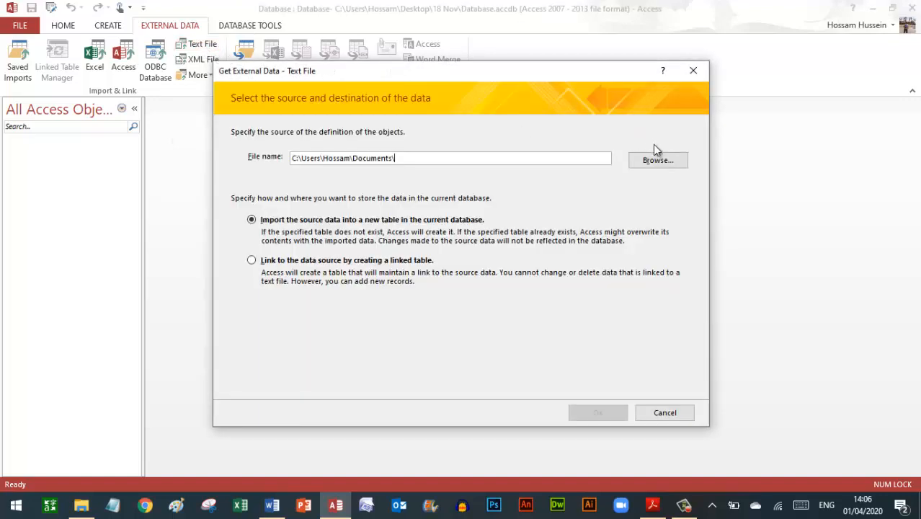
left_click(661, 163)
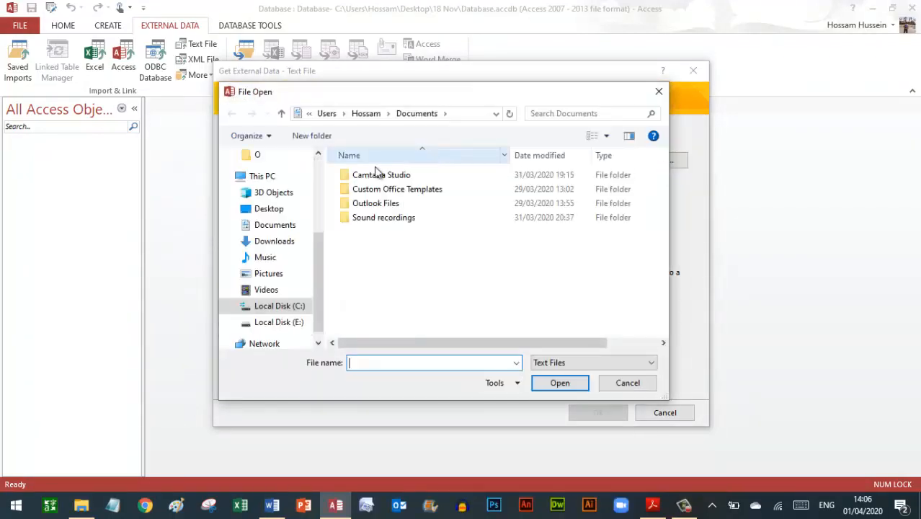
left_click(277, 211)
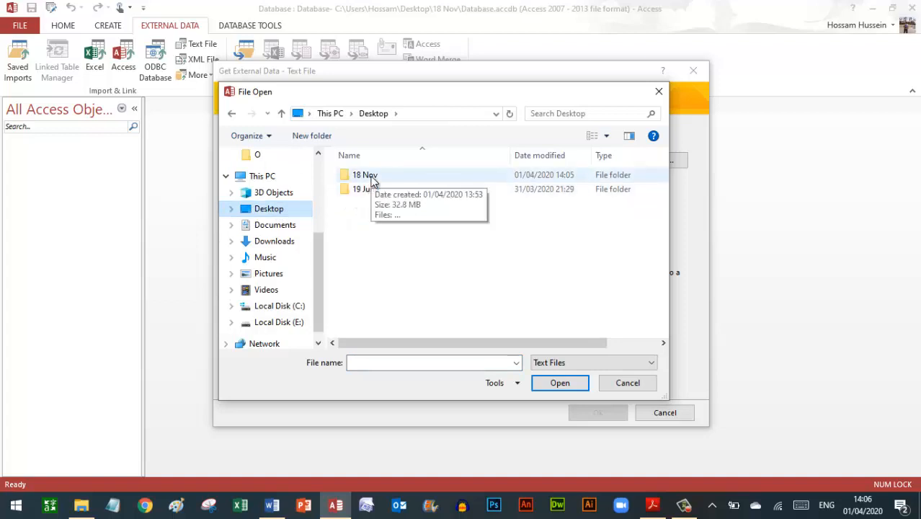
double_click(373, 180)
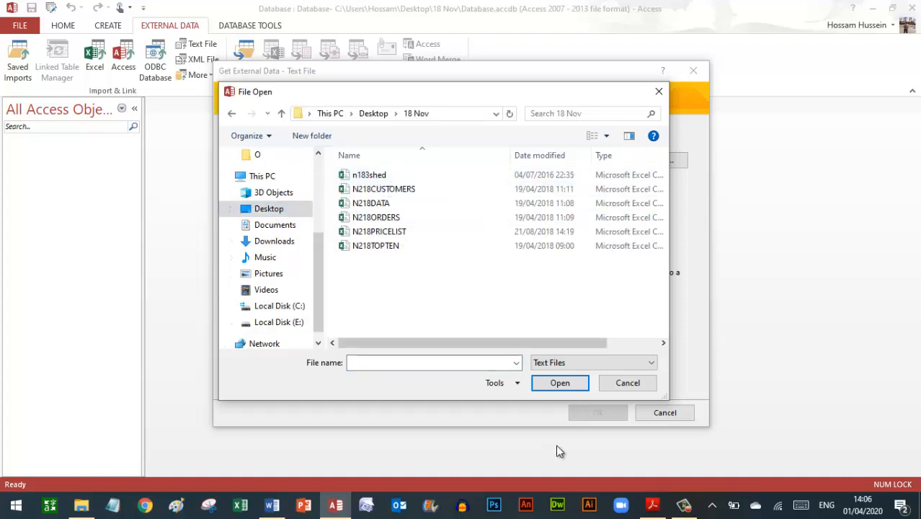
left_click(652, 505)
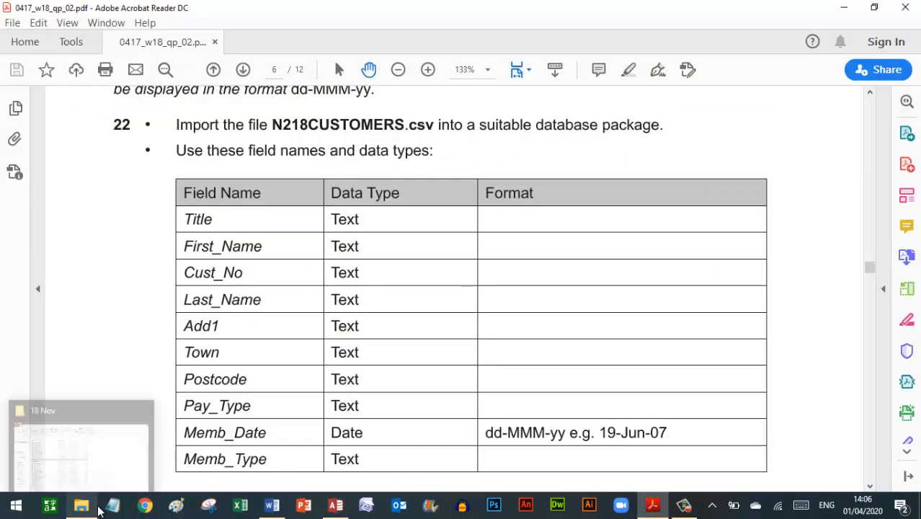
left_click(337, 503)
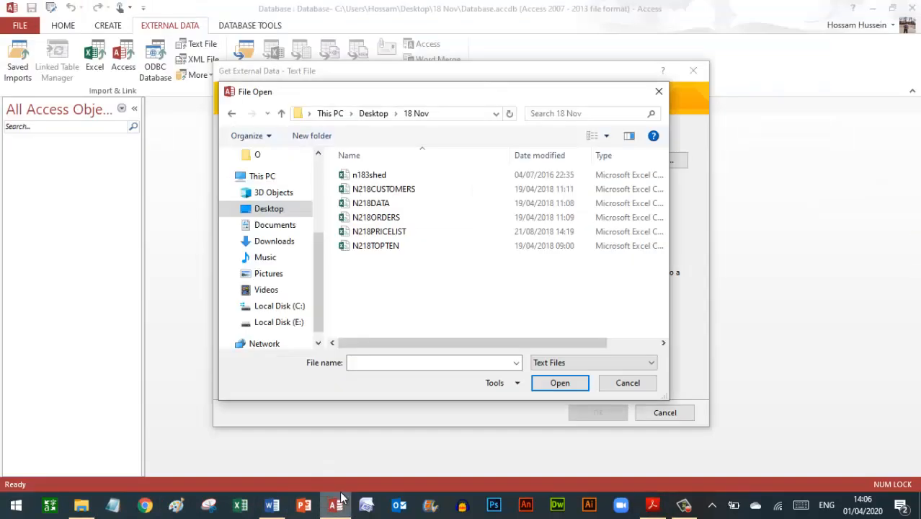
double_click(373, 191)
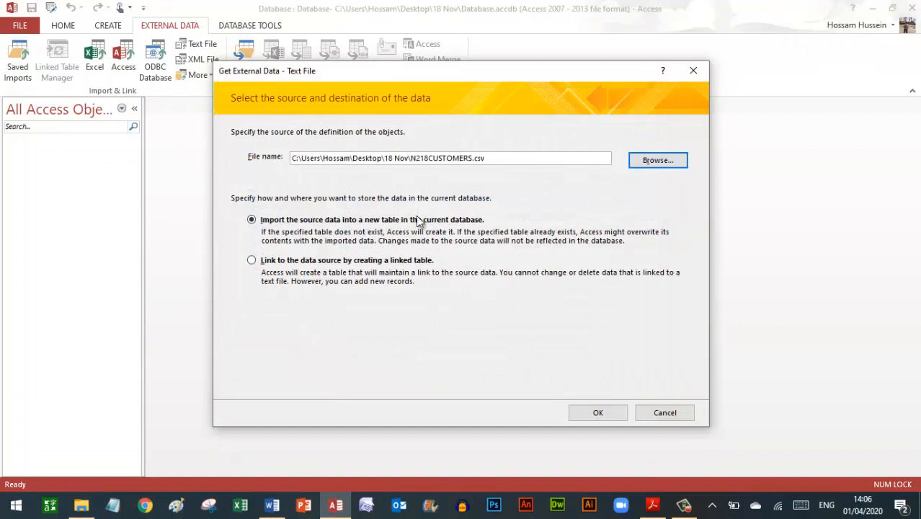
left_click(598, 413)
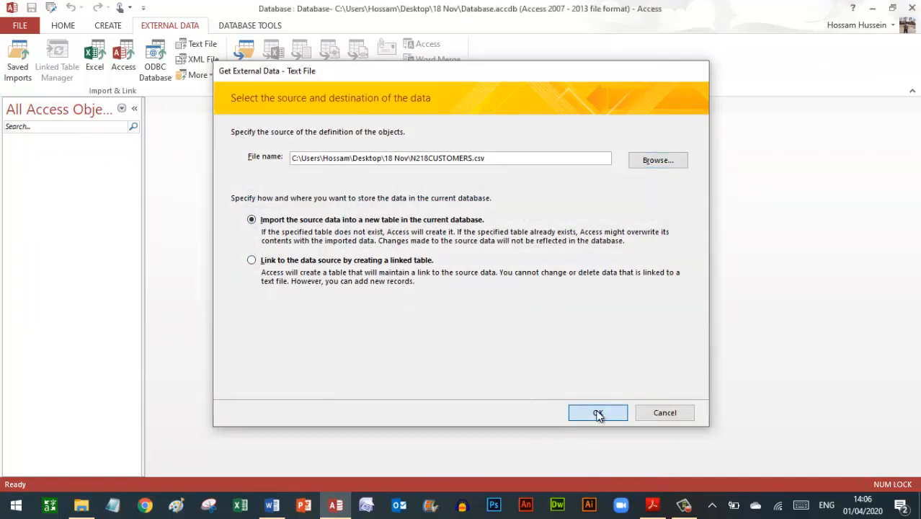
- Import the file as comma-delimited with First Row Contains Field Names ticked
left_click(480, 330)
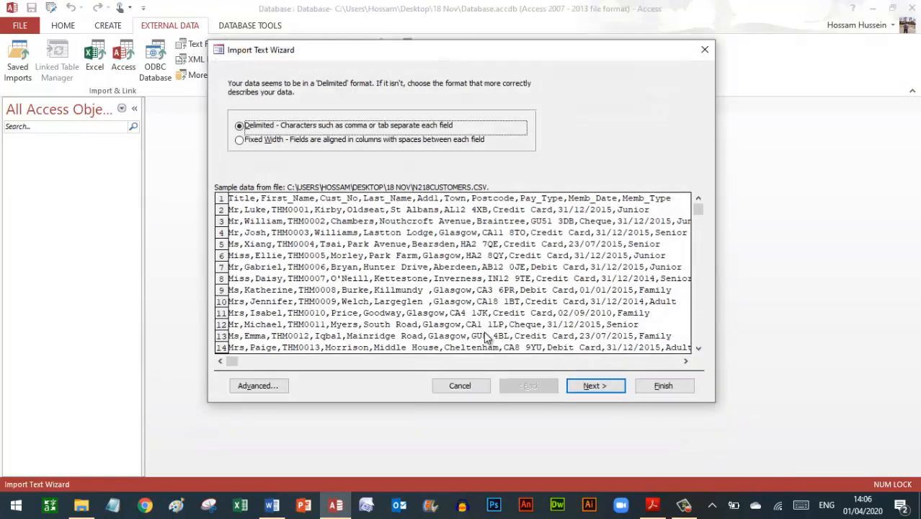
left_click(592, 387)
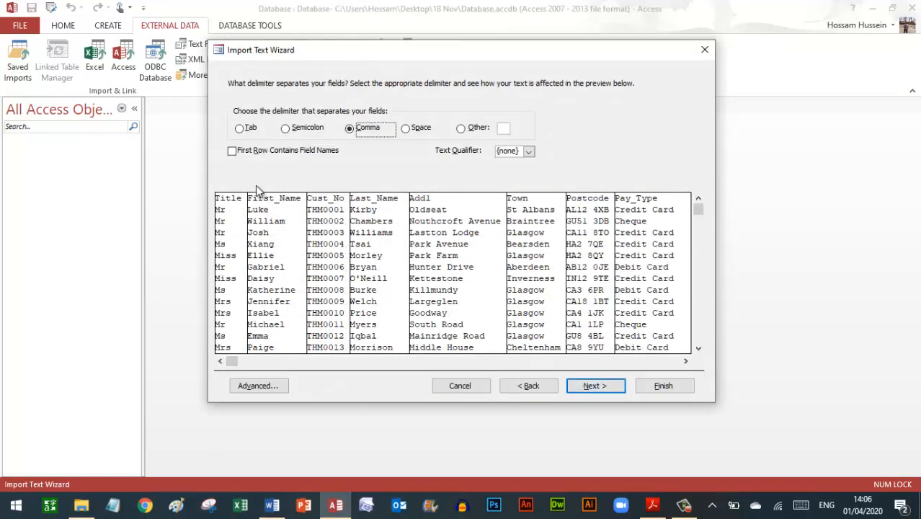
left_click(232, 152)
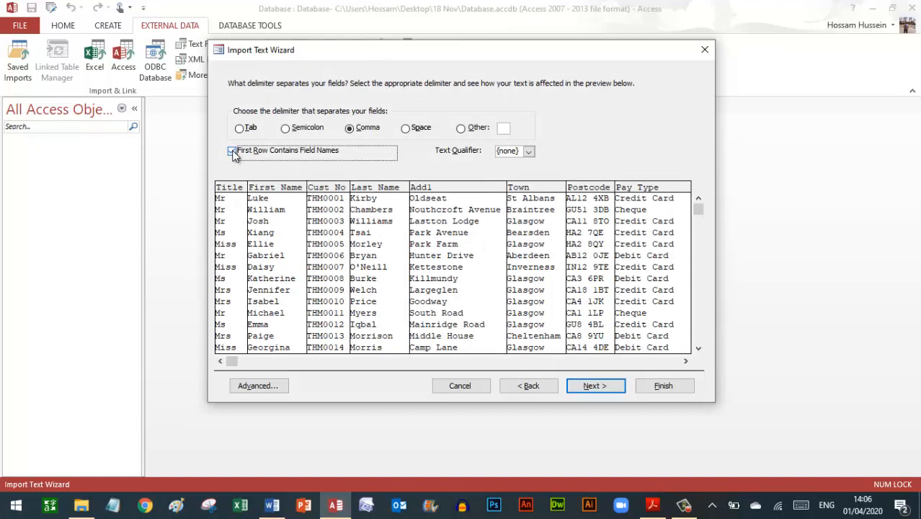
left_click(597, 387)
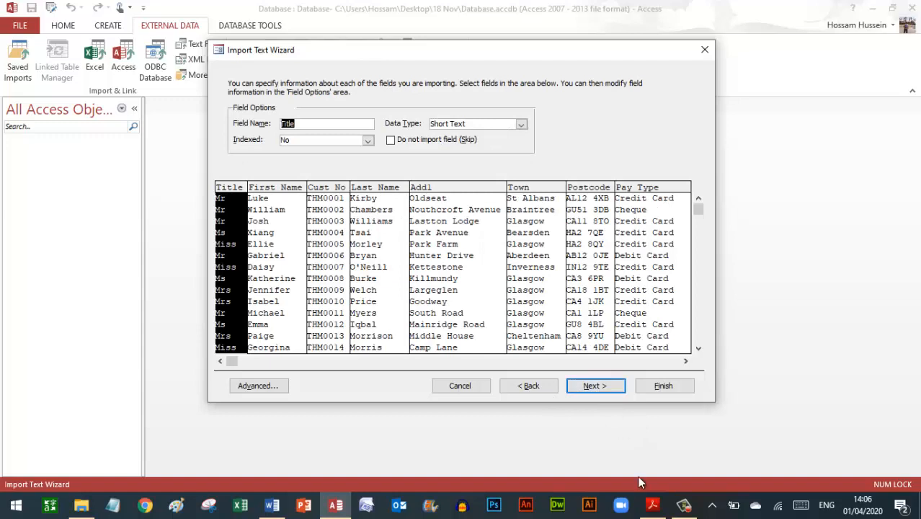
- Compare the paper's field types, then step through the columns to Pay Type's field options
left_click(649, 505)
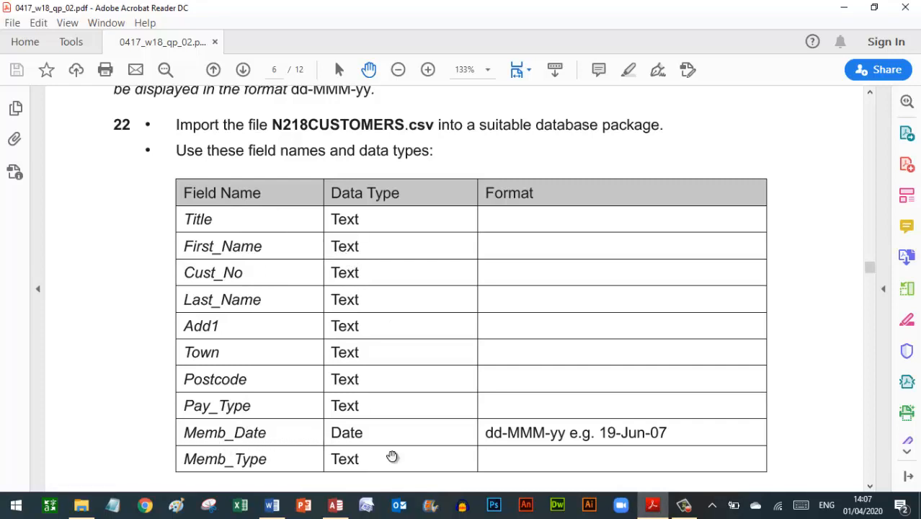
left_click(654, 505)
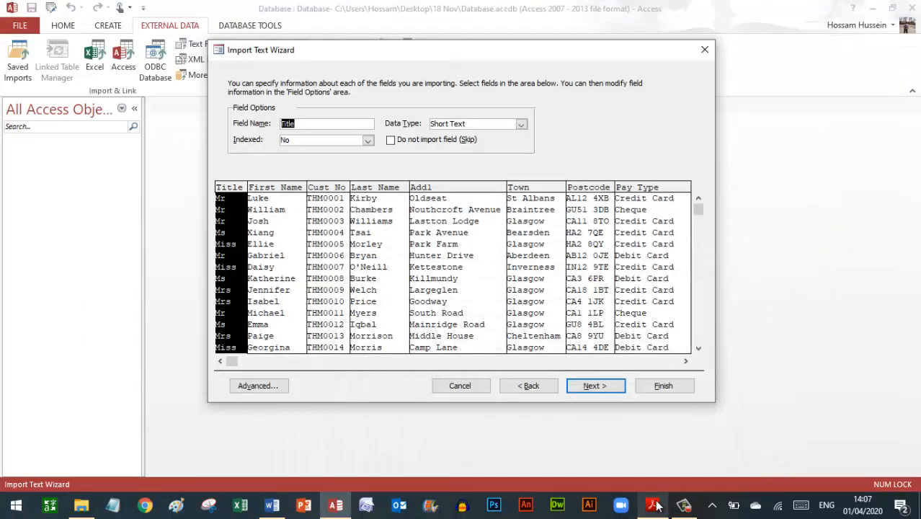
left_click(268, 203)
left_click(325, 218)
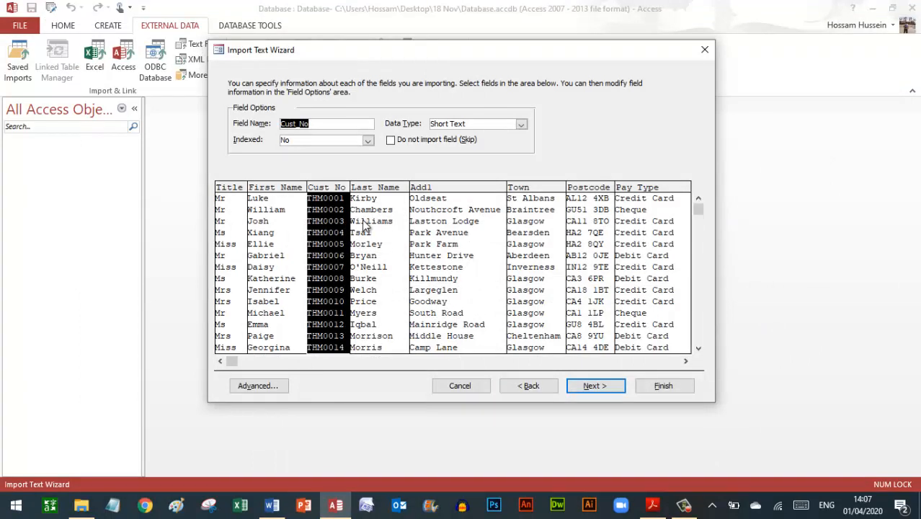
left_click(372, 220)
left_click(445, 227)
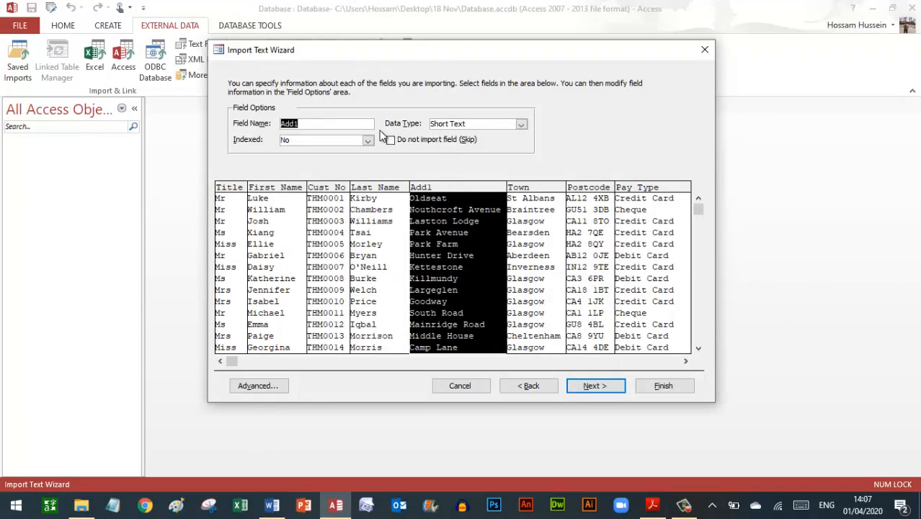
left_click(548, 235)
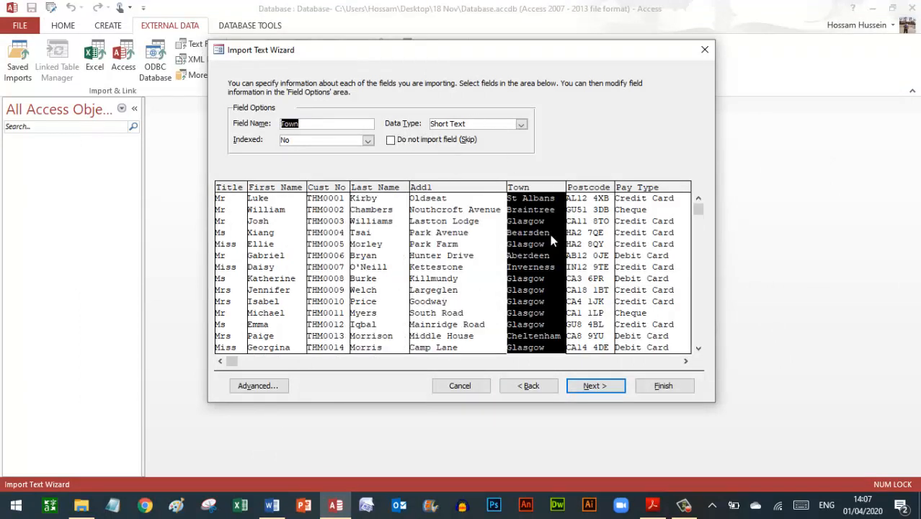
left_click(582, 248)
left_click(668, 253)
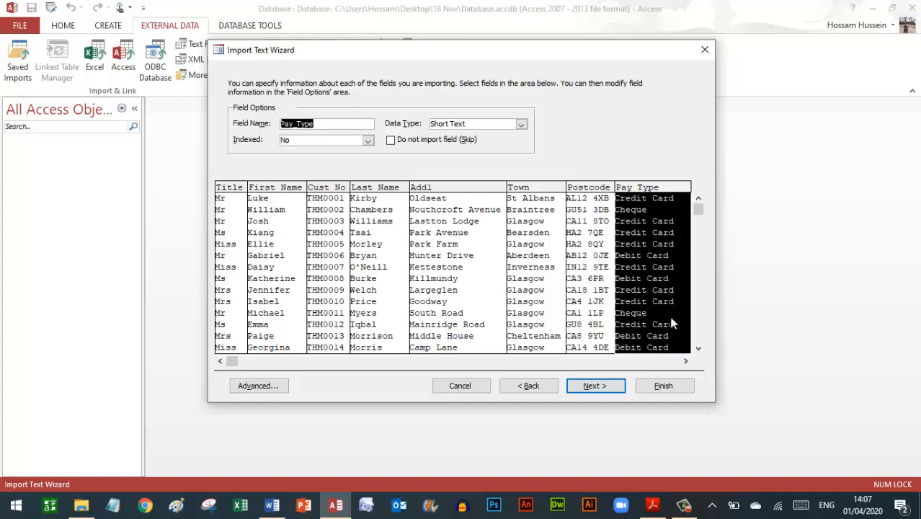
- Review the Memb_Date and Memb_Type field options and proceed to the primary key step
left_click(683, 363)
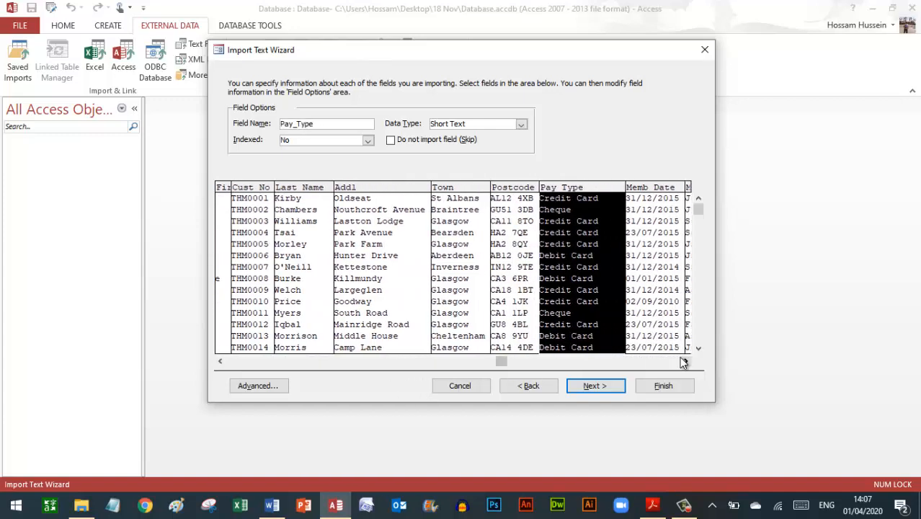
left_click(621, 267)
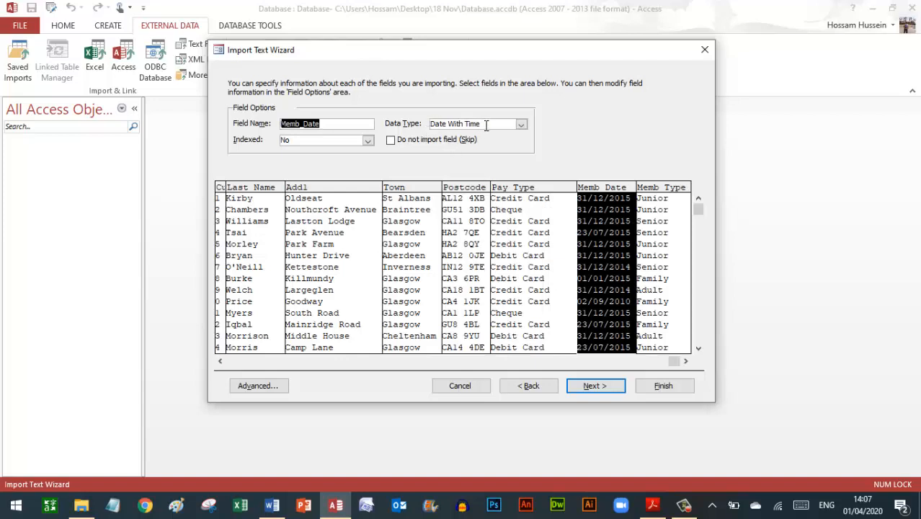
left_click(665, 221)
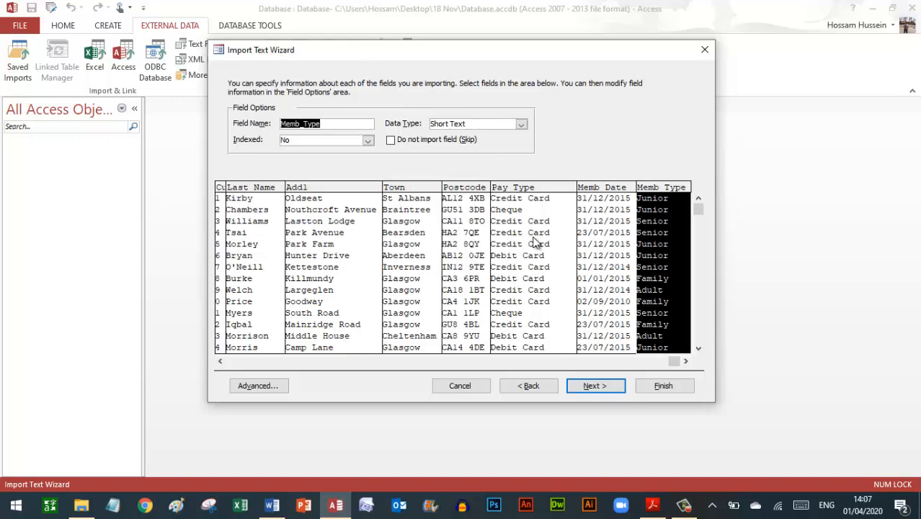
left_click(590, 383)
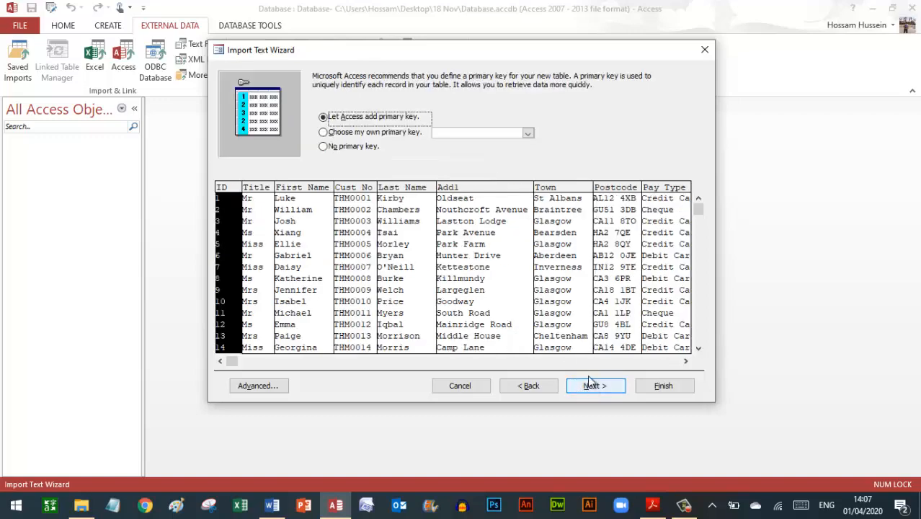
- Choose Cust_No as your own primary key and advance to importing into table N218CUSTOMERS
left_click(652, 505)
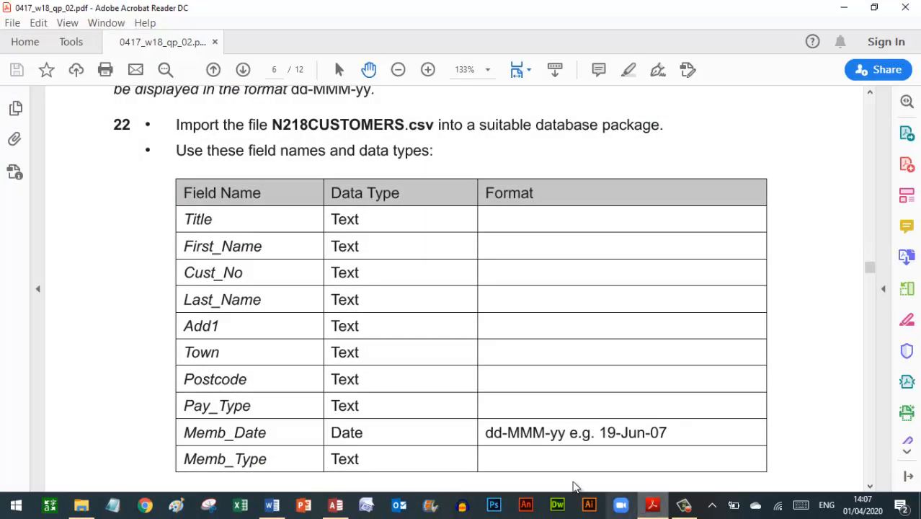
scroll(424, 447, "down", 1)
scroll(425, 447, "down", 3)
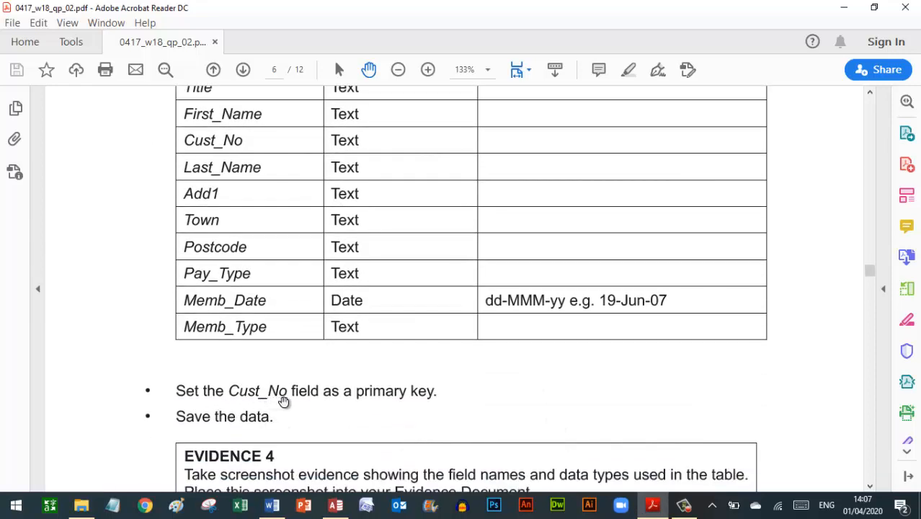
left_click(336, 505)
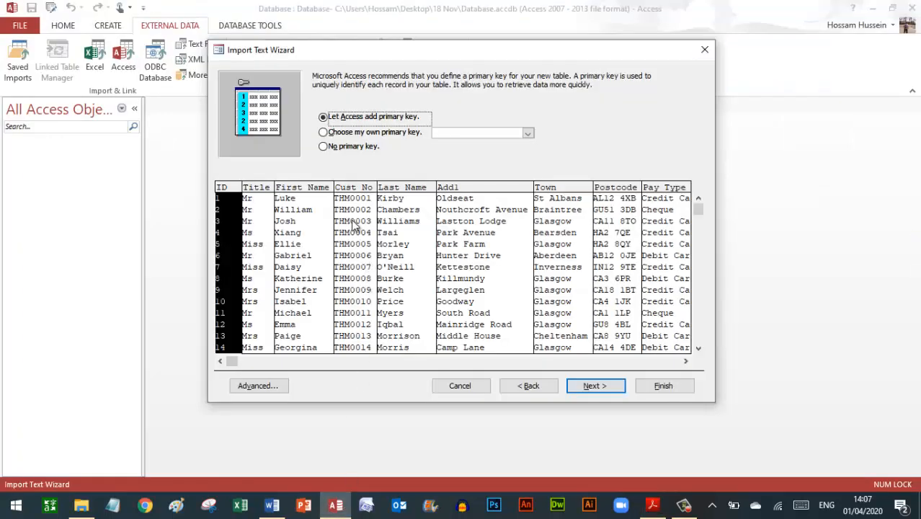
left_click(331, 133)
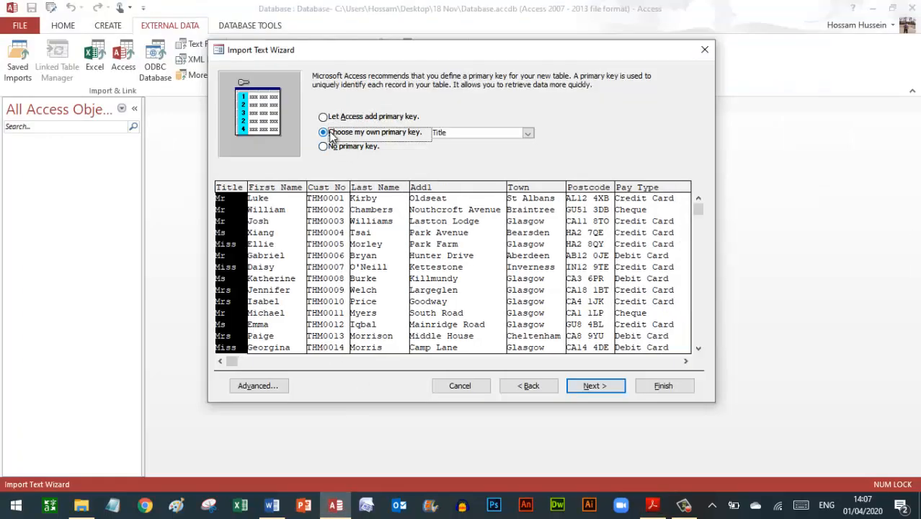
left_click(528, 134)
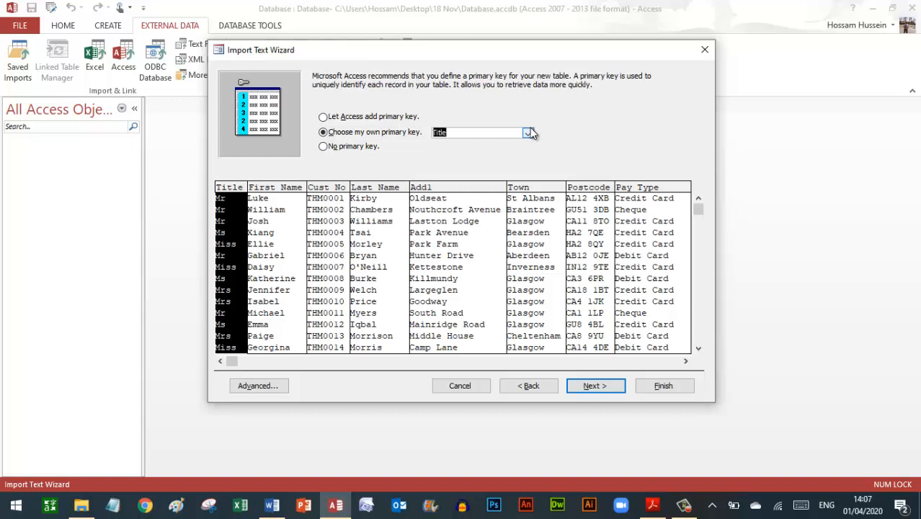
left_click(528, 134)
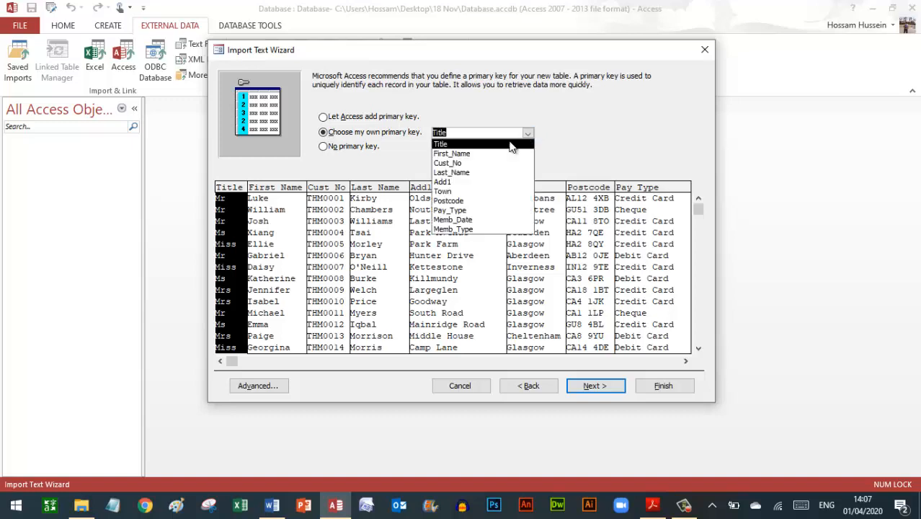
left_click(463, 165)
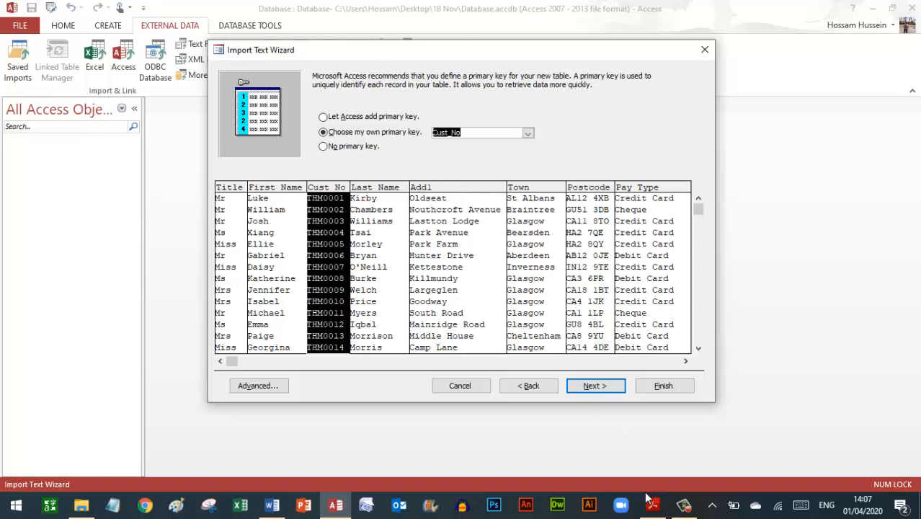
left_click(651, 504)
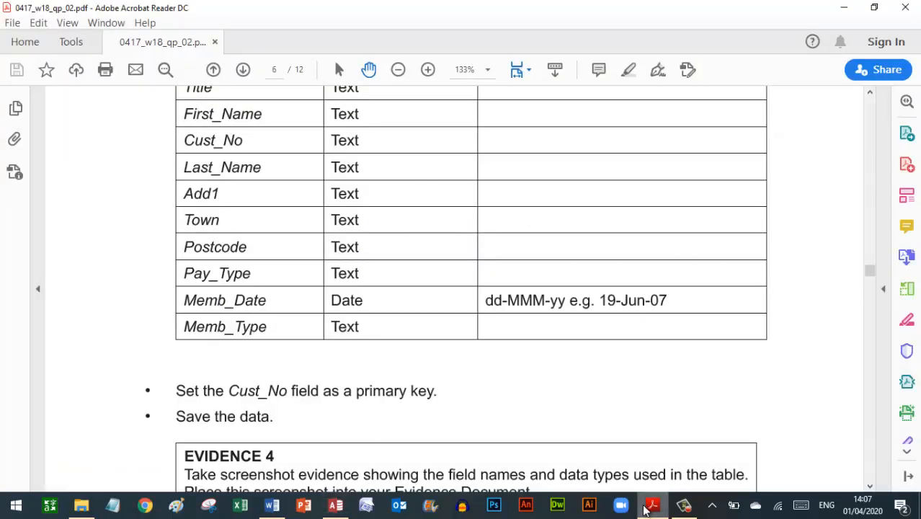
left_click(335, 505)
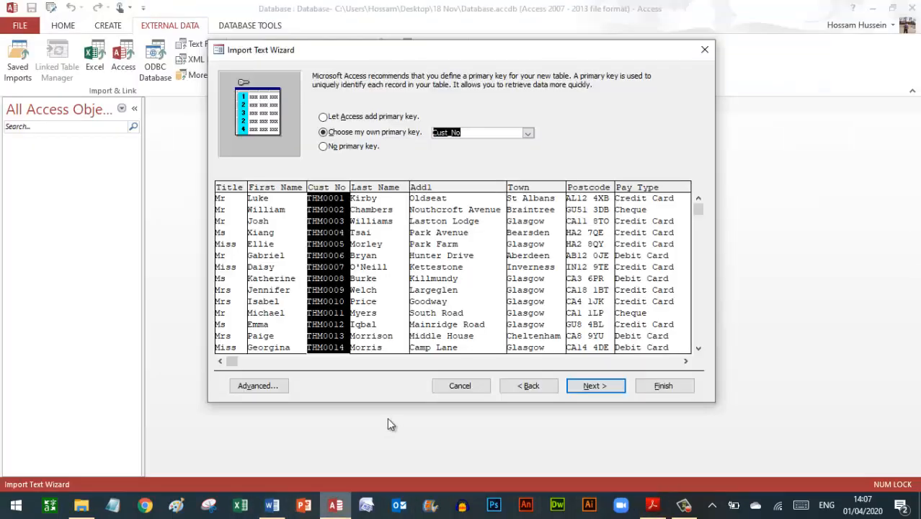
left_click(596, 386)
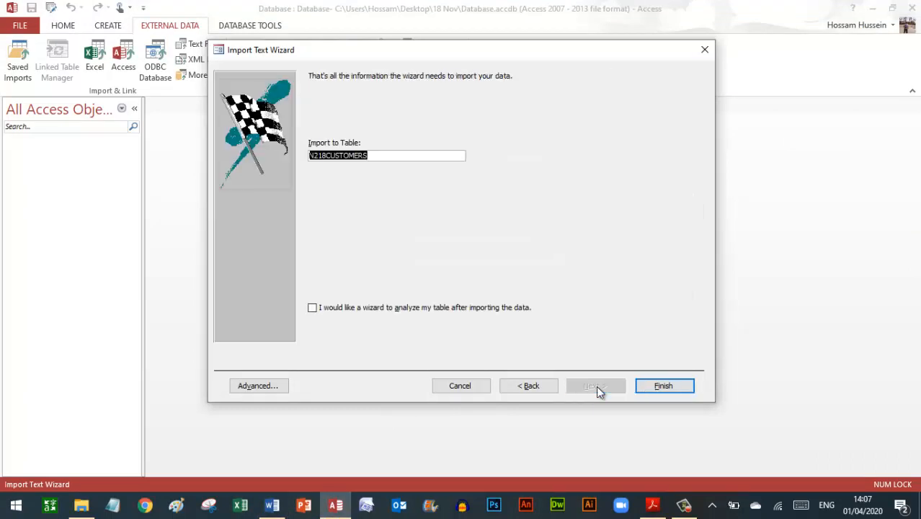
- Drop the N218 prefix so N218CUSTOMERS.csv imports into a new table named CUSTOMERS
left_click(328, 155)
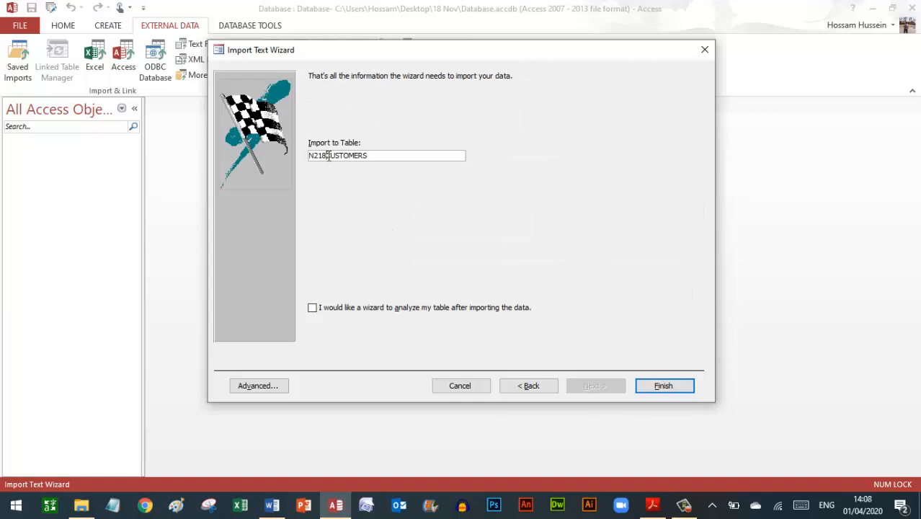
key("BackSpace")
key("BackSpace")
key("BackSpace")
key("BackSpace")
left_click(663, 386)
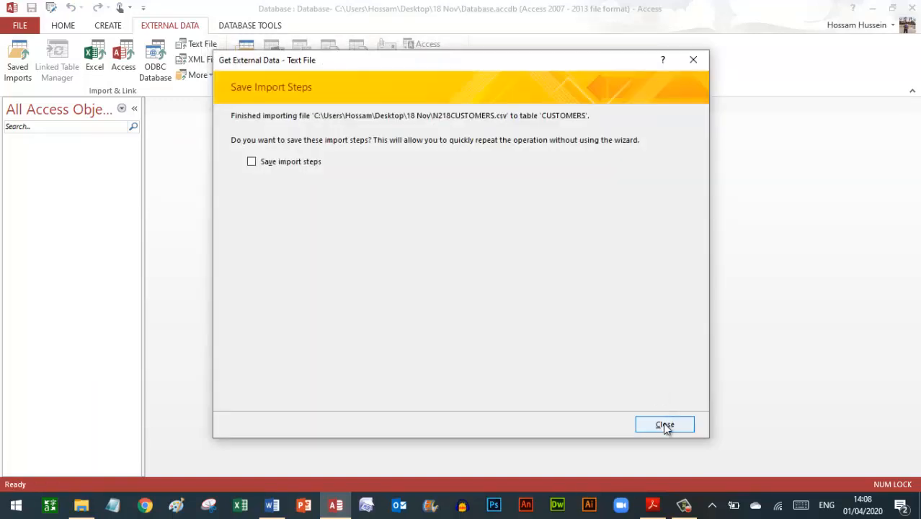
left_click(665, 426)
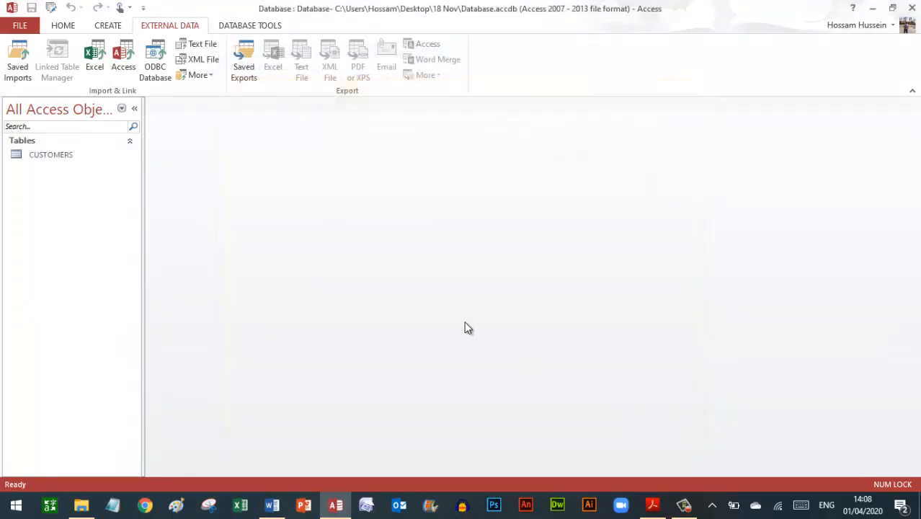
- In the CUSTOMERS table design, set the Memb_Date field's Format property to dd-mmm-yy
right_click(51, 156)
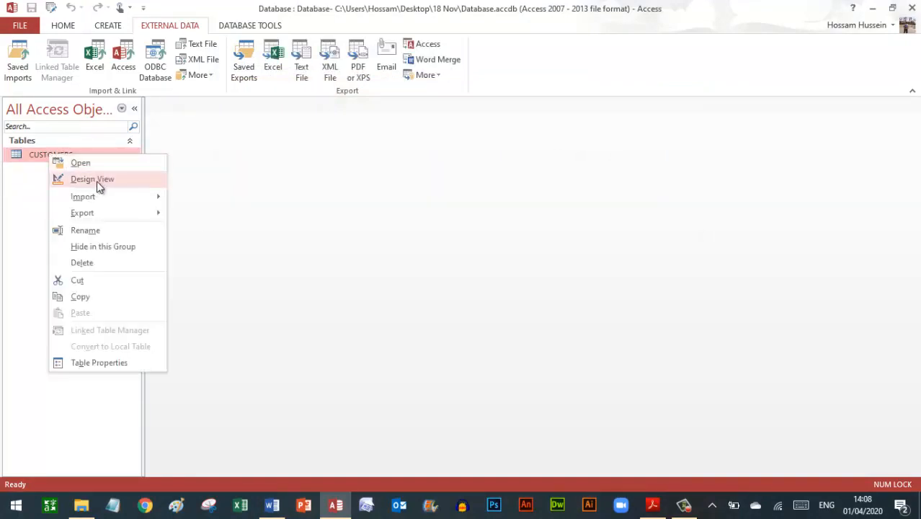
left_click(97, 181)
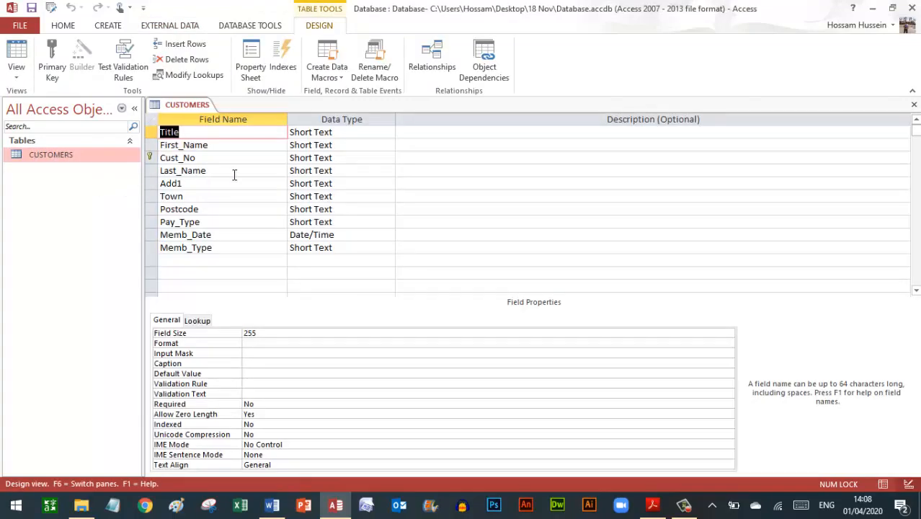
left_click(221, 234)
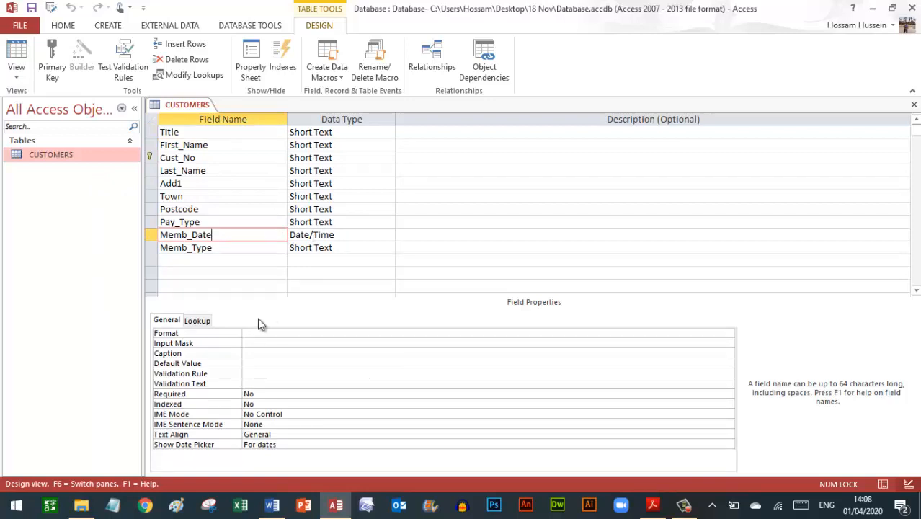
left_click(246, 333)
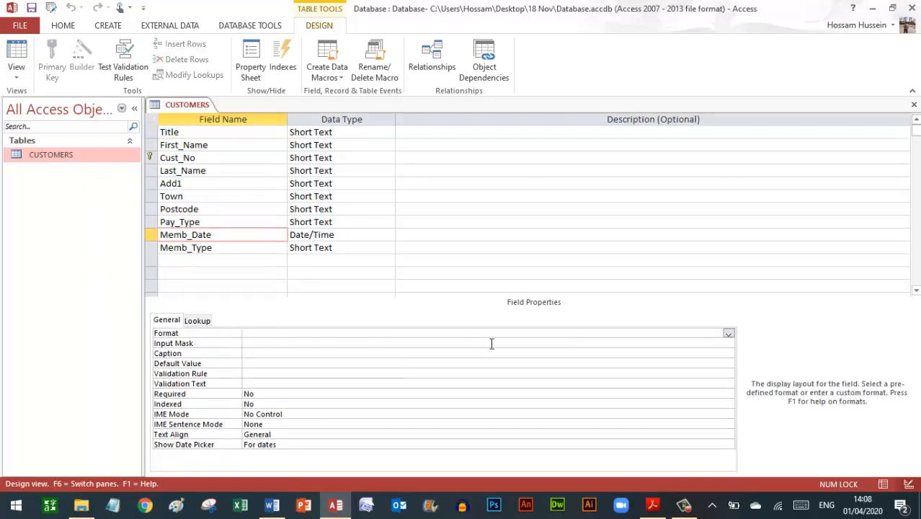
left_click(652, 504)
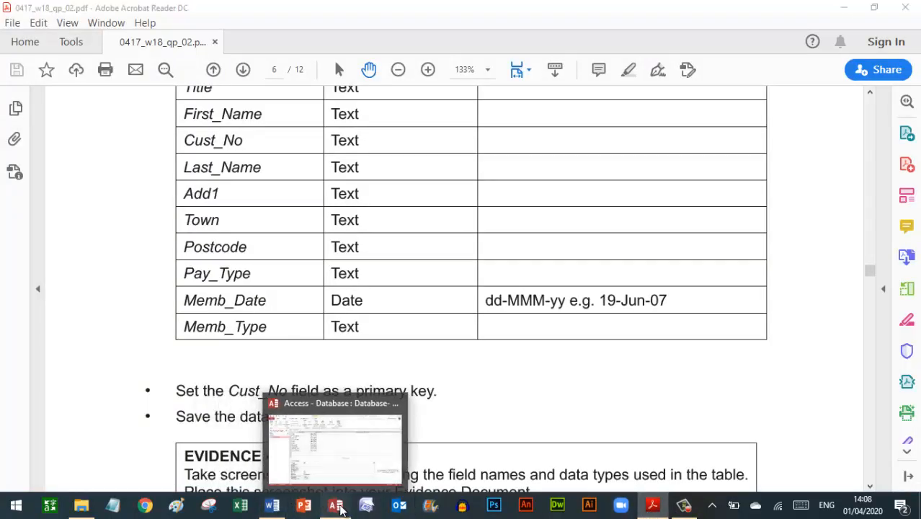
left_click(335, 505)
type("-MMM-yy")
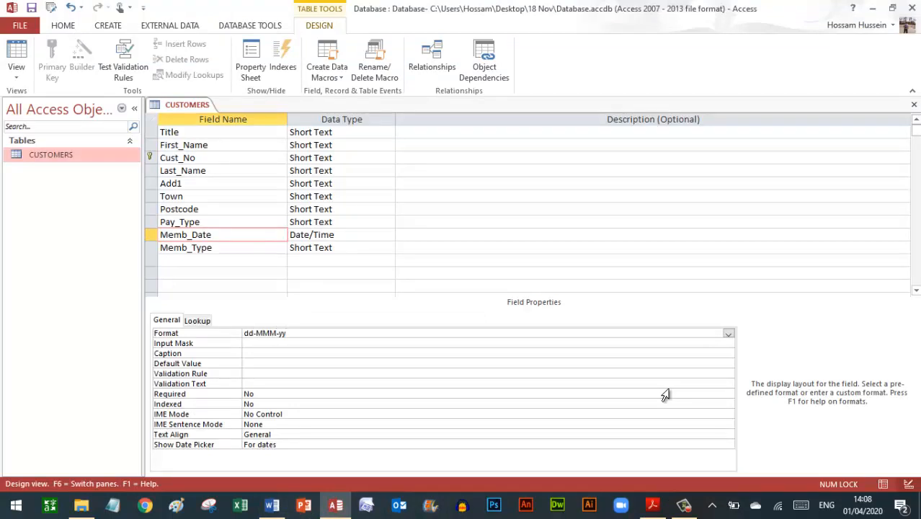
left_click(652, 505)
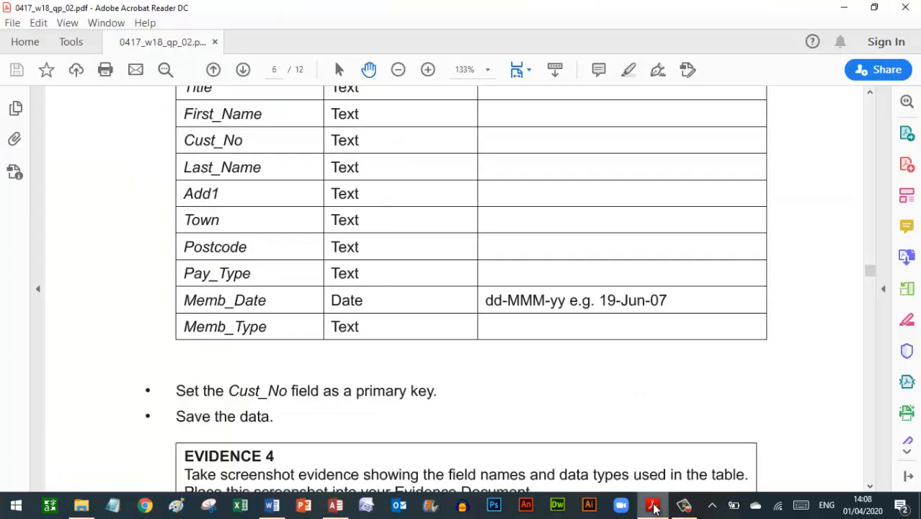
left_click(335, 505)
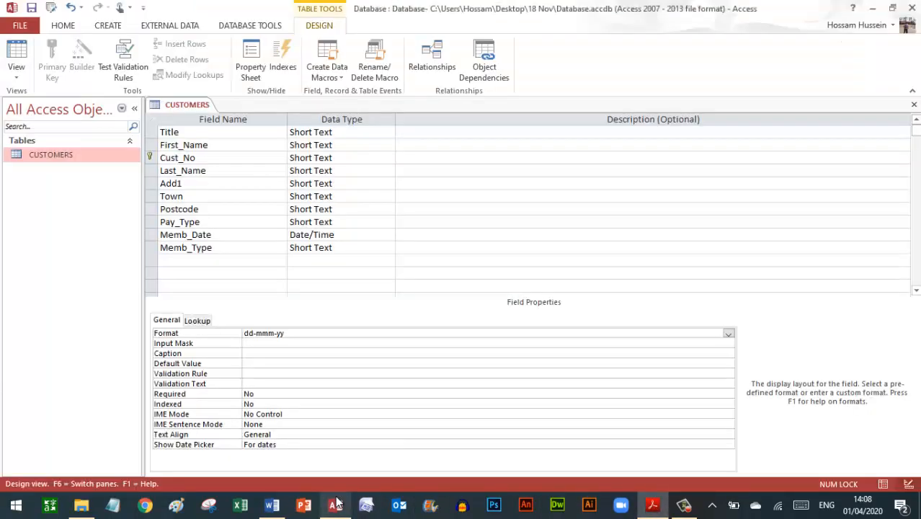
key("Down")
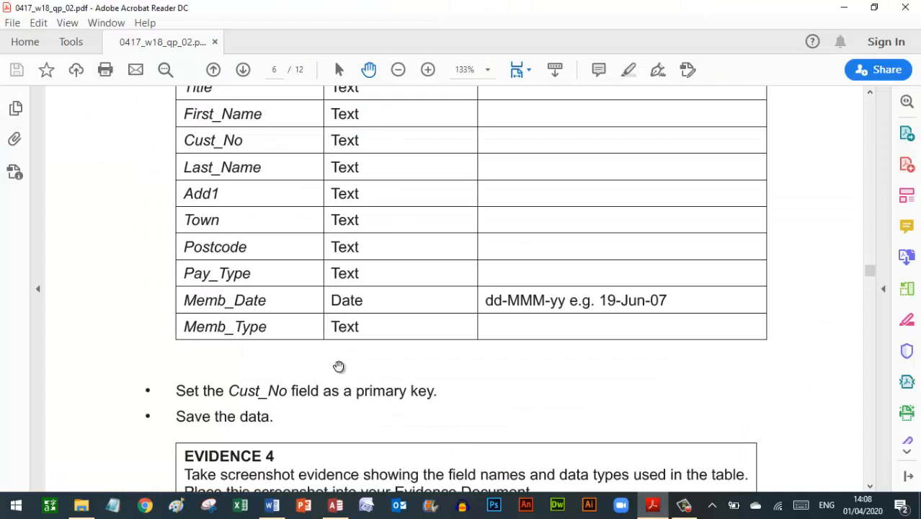
- Scroll the exam paper to question 23 and save the CUSTOMERS table design
scroll(214, 375, "down", 10)
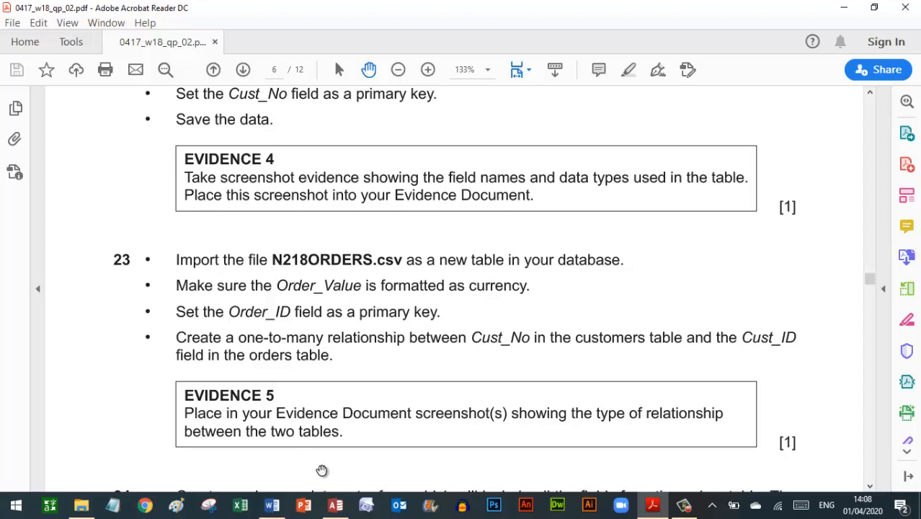
left_click(336, 505)
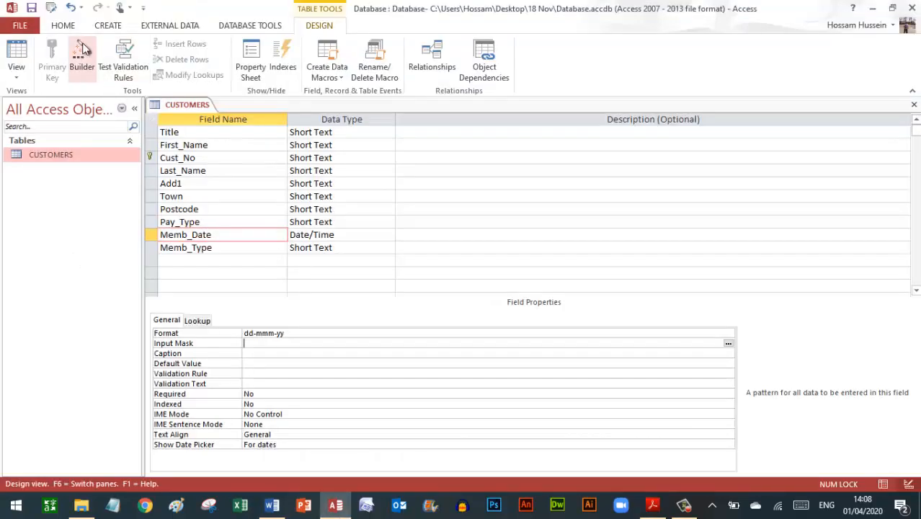
left_click(33, 8)
left_click(652, 505)
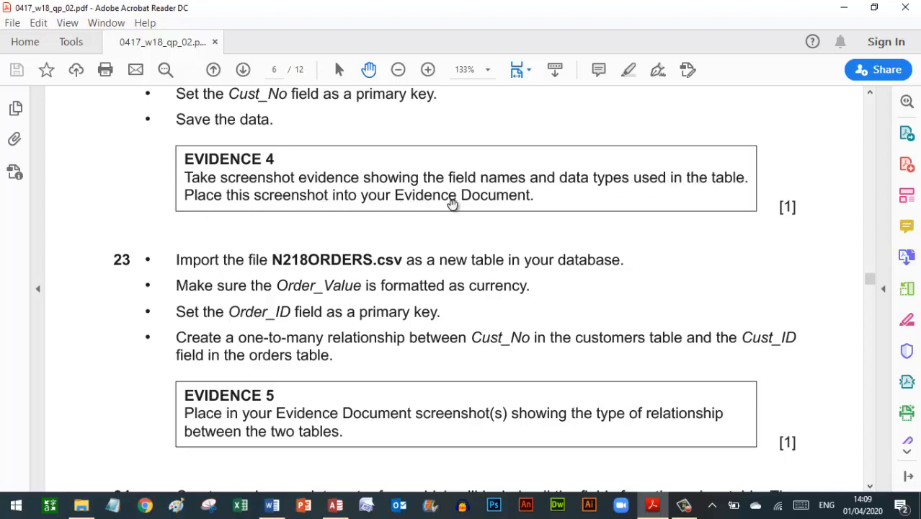
left_click(335, 505)
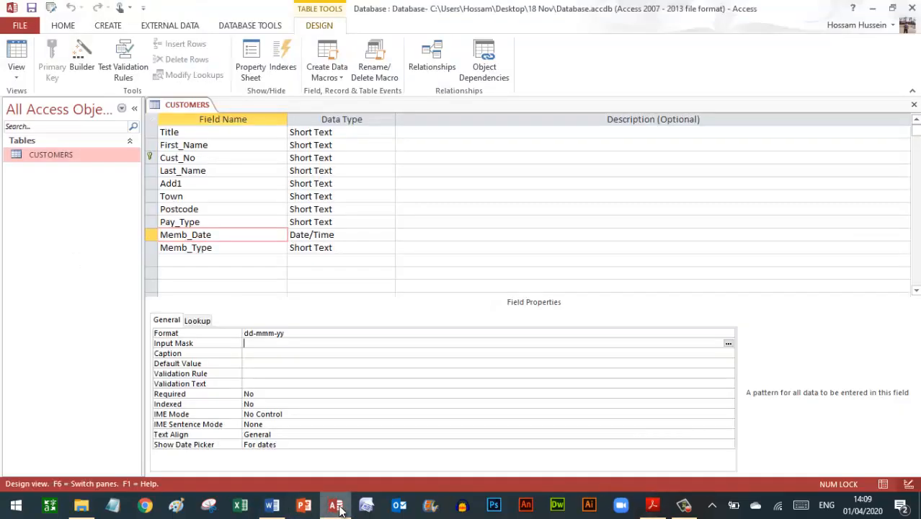
left_click(230, 234)
key("ctrl")
key("ctrl")
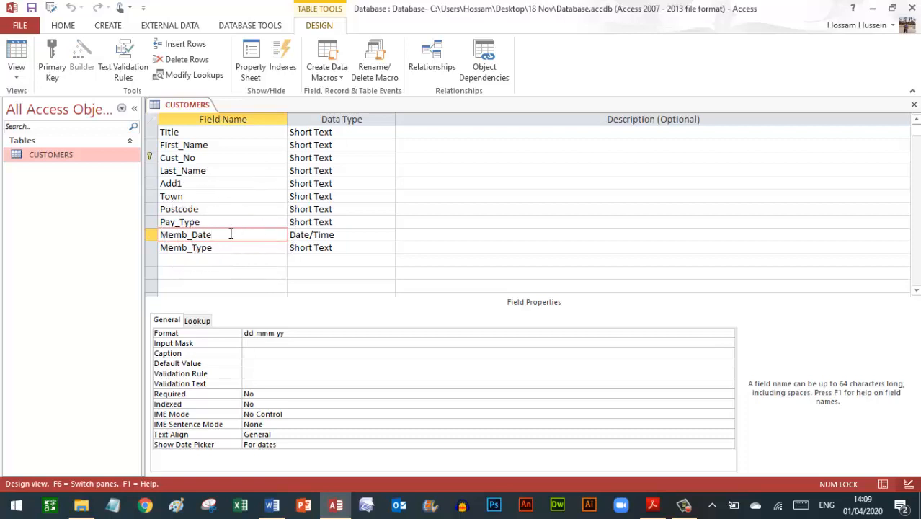
key("ctrl")
key("ctrl")
- Paste the CUSTOMERS design screenshot under EVIDENCE 4 in Word, then return to the exam paper
mouse_move(273, 503)
left_click(259, 435)
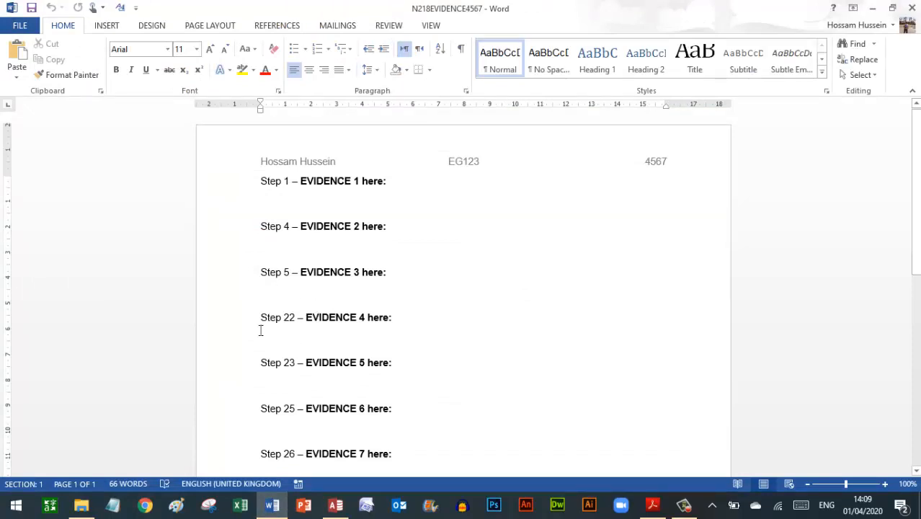
left_click(17, 52)
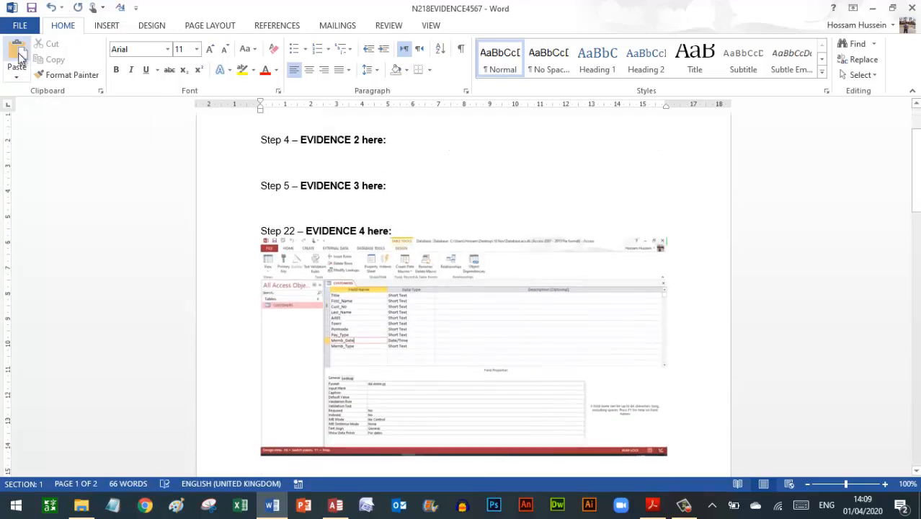
left_click(651, 507)
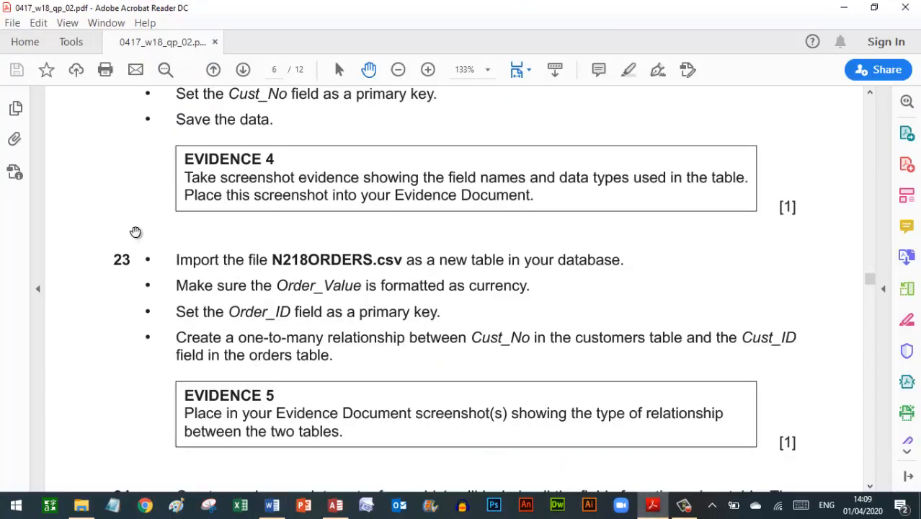
- Scroll the exam paper to question 24, then close the CUSTOMERS table design in Access
scroll(135, 232, "down", 4)
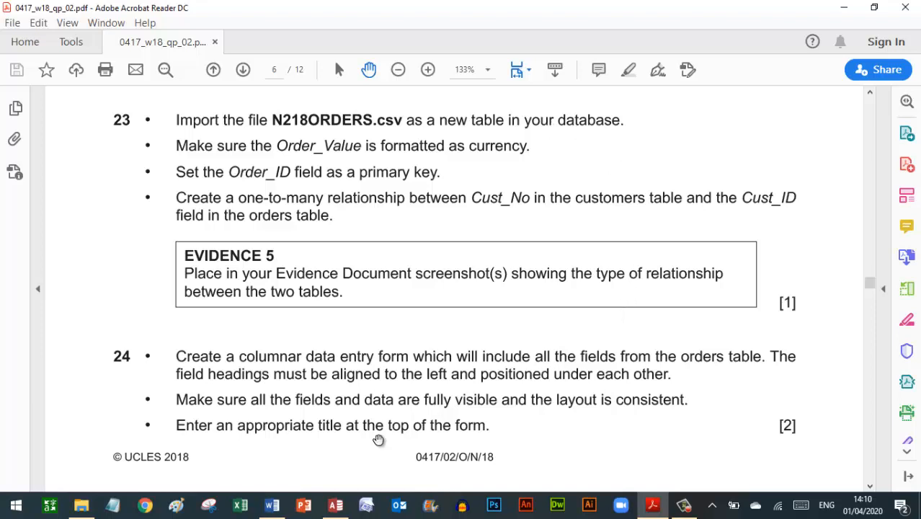
left_click(338, 505)
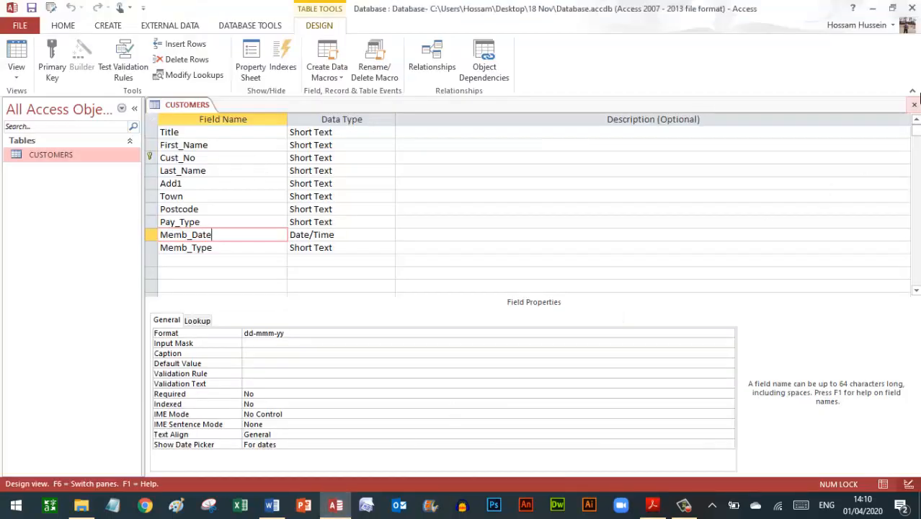
left_click(915, 107)
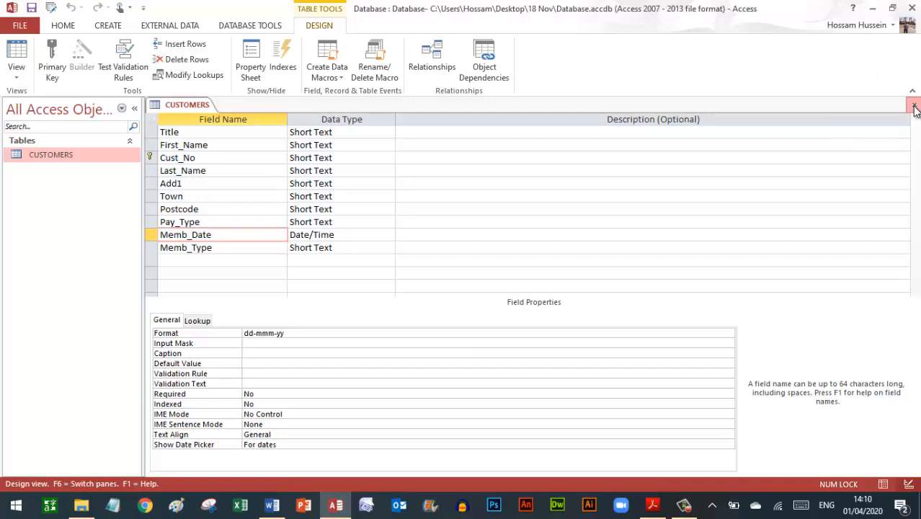
- Begin a Text File import of N218ORDERS into a new table, delimited, with first-row field names
left_click(172, 31)
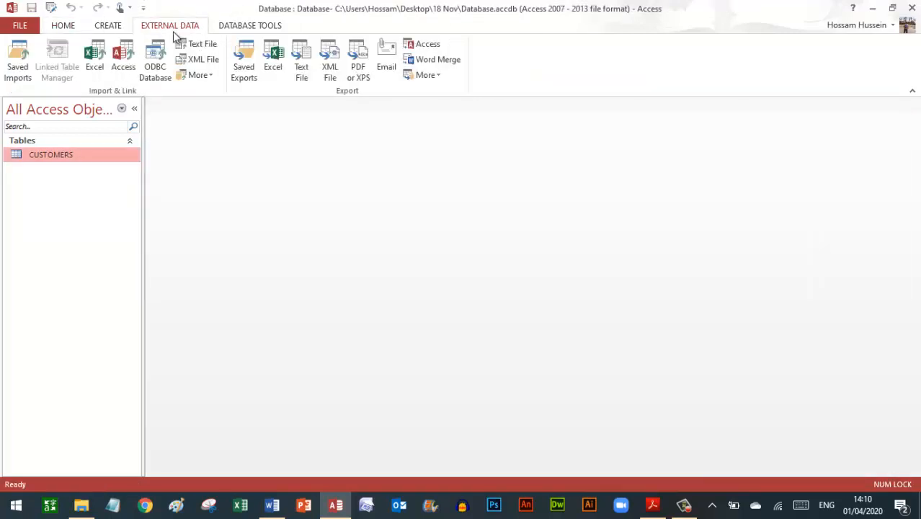
left_click(202, 46)
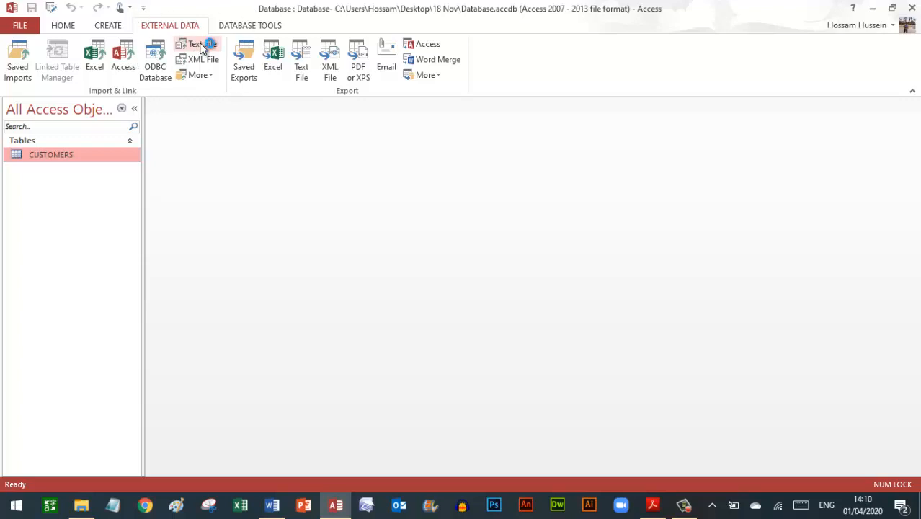
left_click(653, 161)
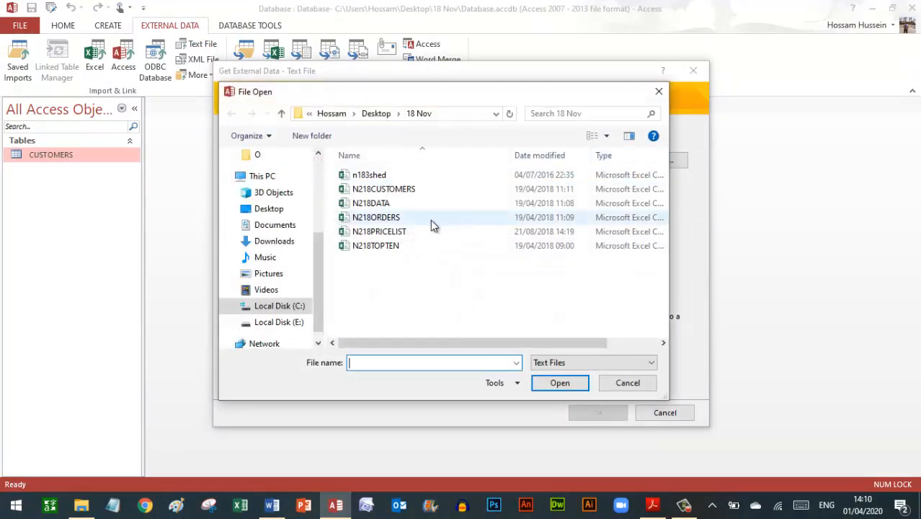
left_click(383, 222)
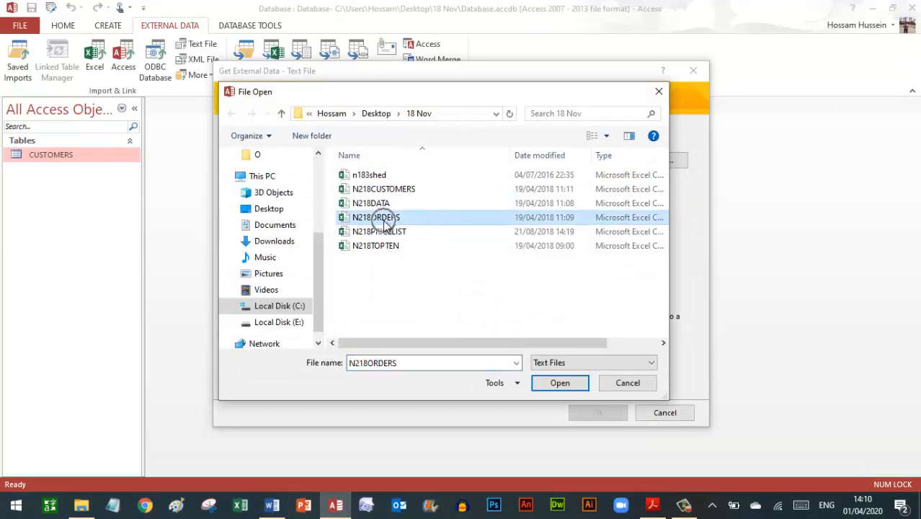
left_click(568, 383)
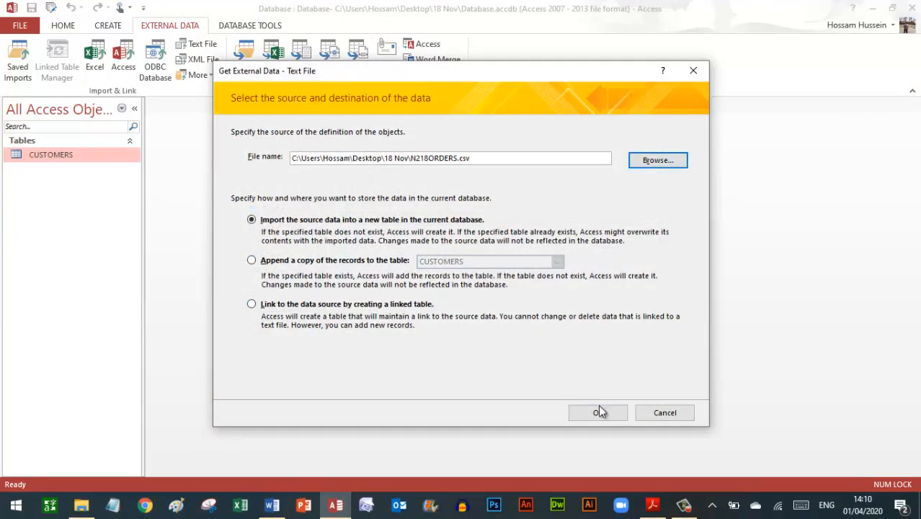
left_click(598, 412)
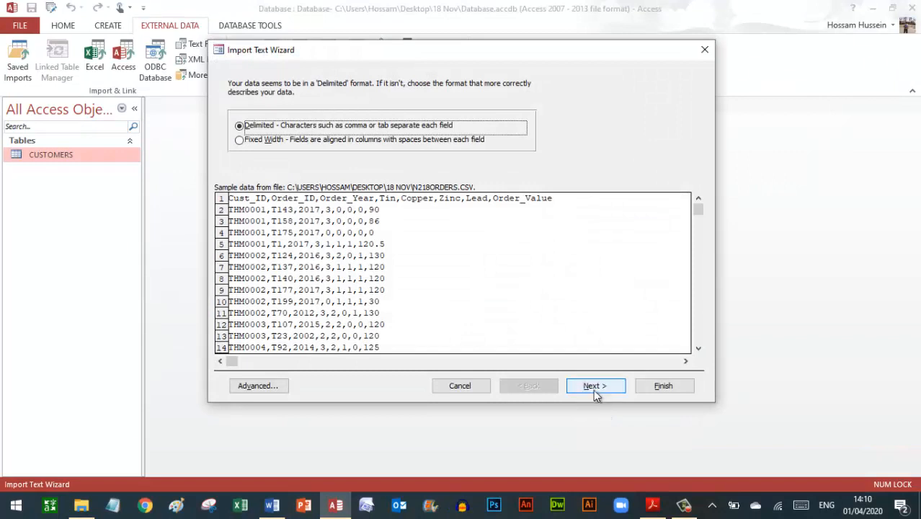
left_click(595, 389)
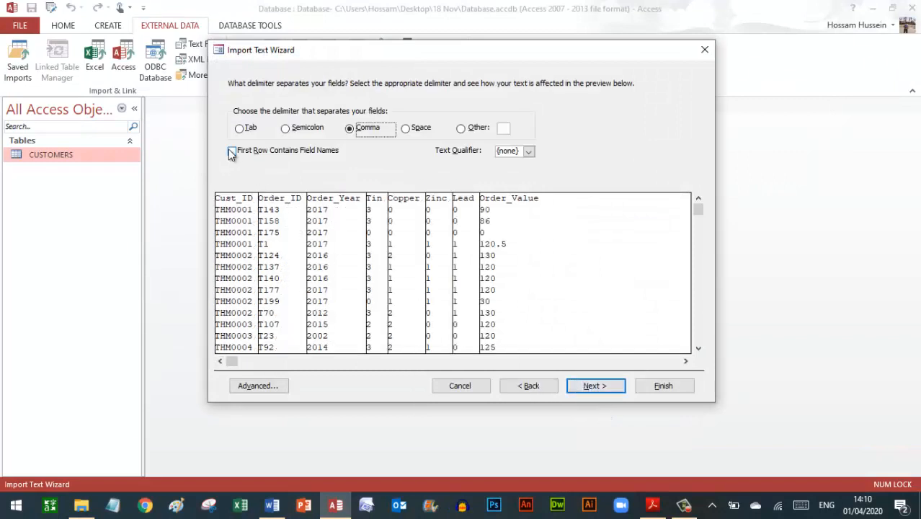
left_click(231, 152)
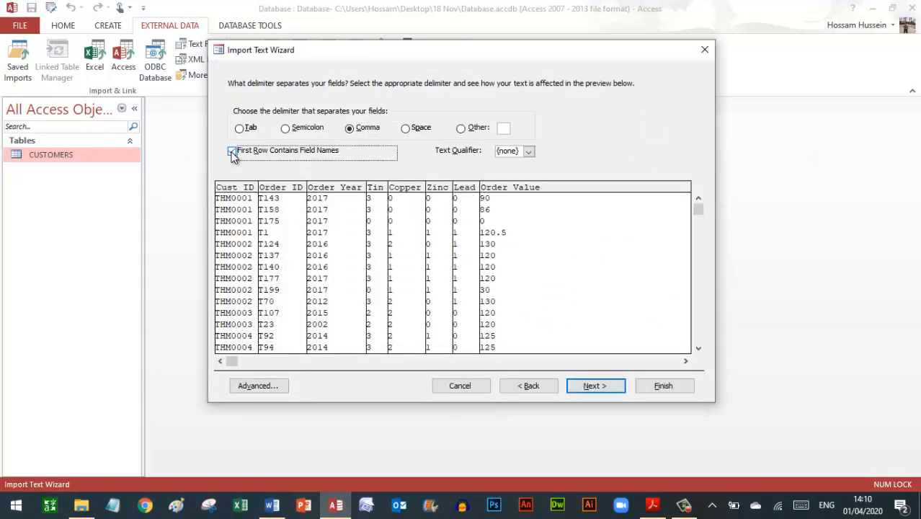
left_click(593, 385)
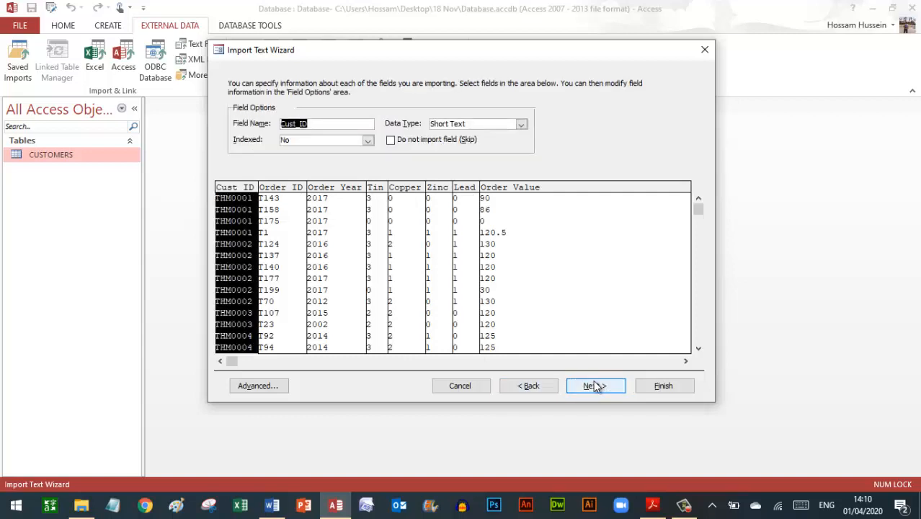
- Set the Order_Value column's data type to Currency in the Import Text Wizard
left_click(652, 506)
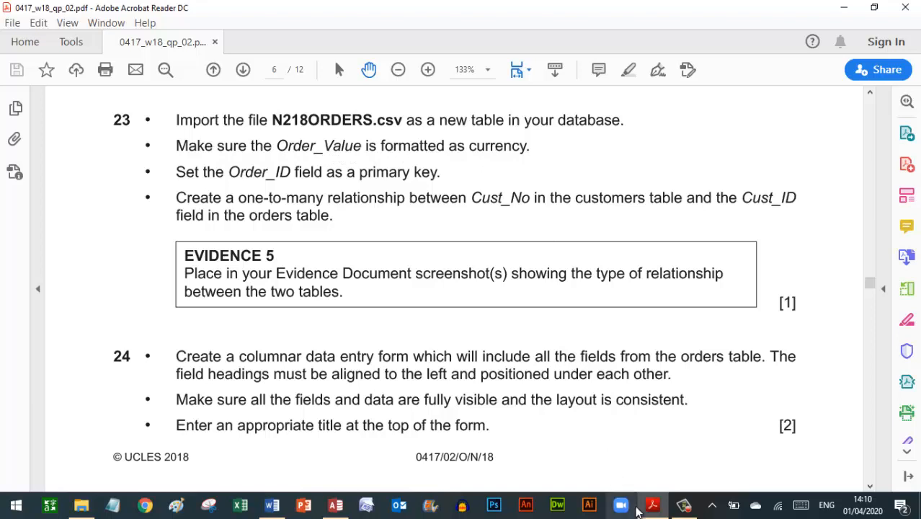
left_click(335, 505)
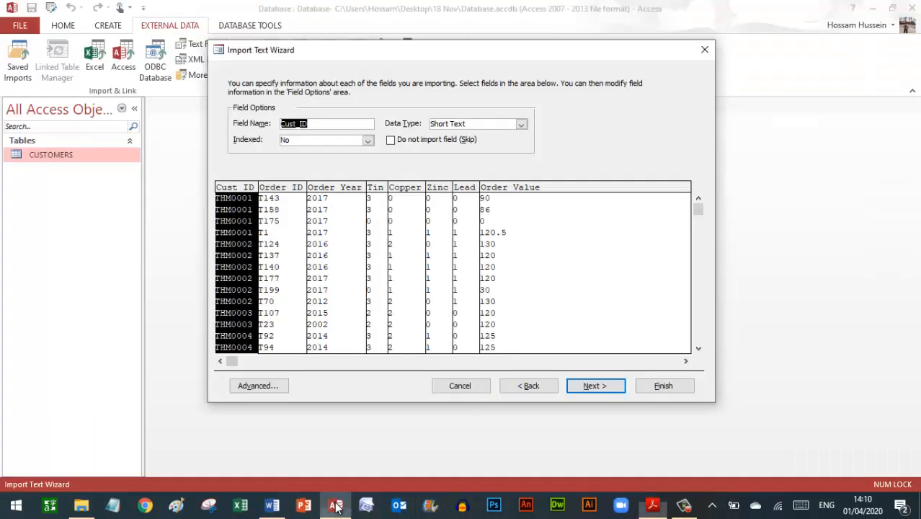
left_click(280, 206)
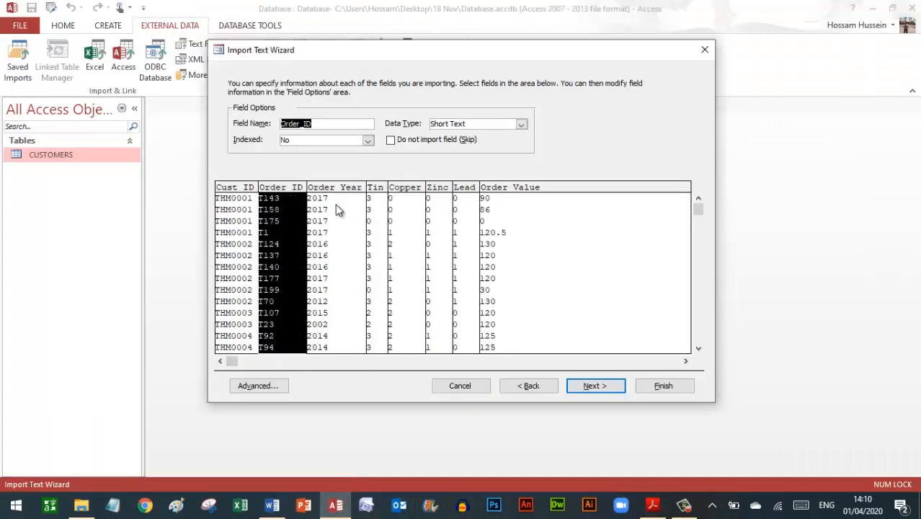
left_click(335, 204)
left_click(393, 209)
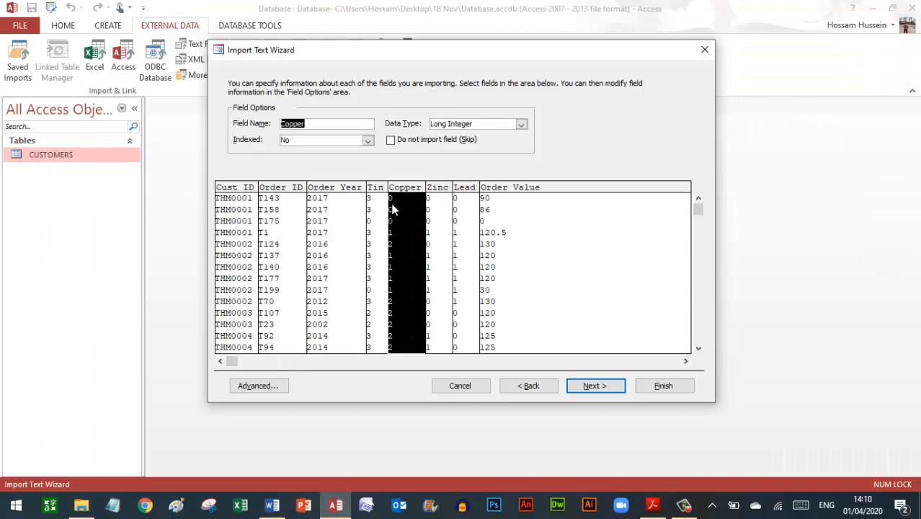
left_click(492, 216)
left_click(520, 125)
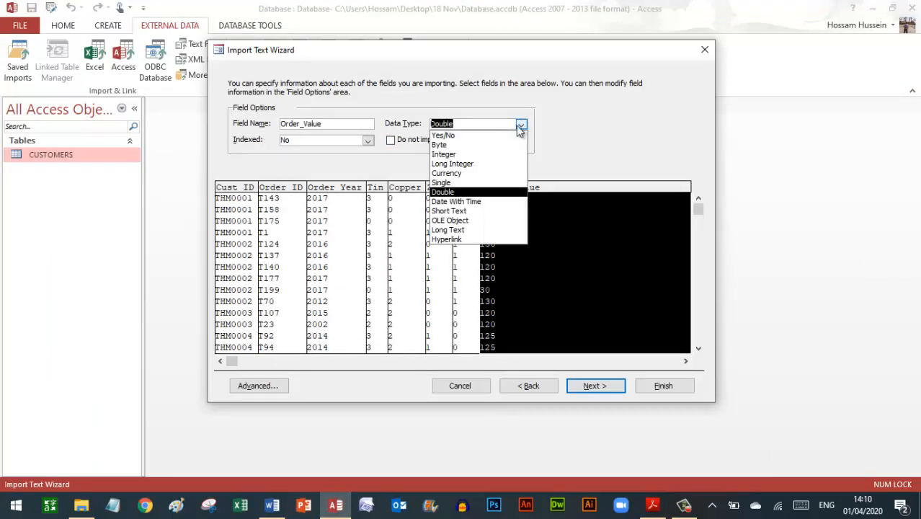
left_click(465, 174)
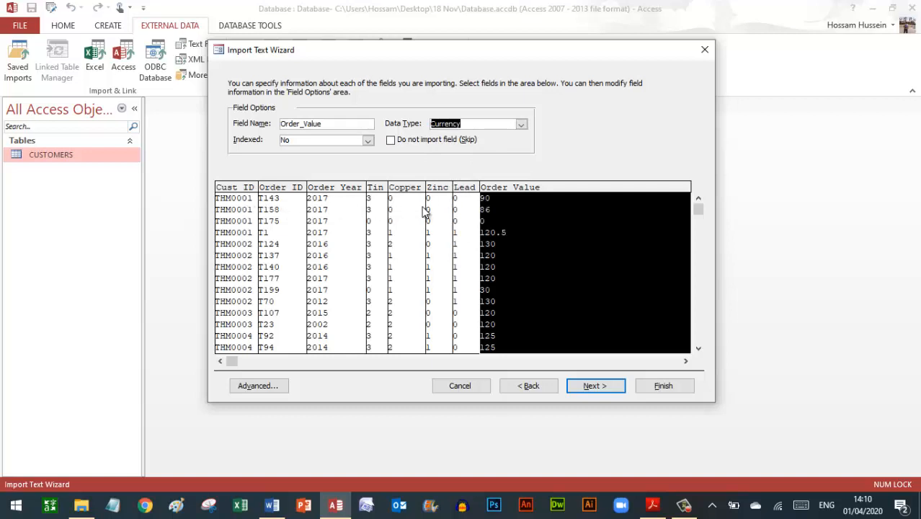
- Review the other columns' settings, confirm Cust_ID stays Short Text, and proceed to primary key
left_click(460, 209)
left_click(445, 212)
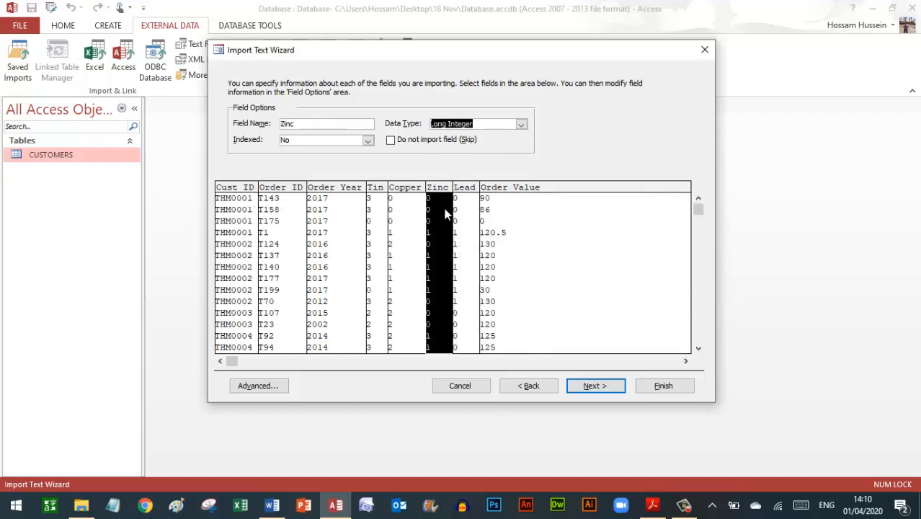
left_click(393, 210)
left_click(376, 208)
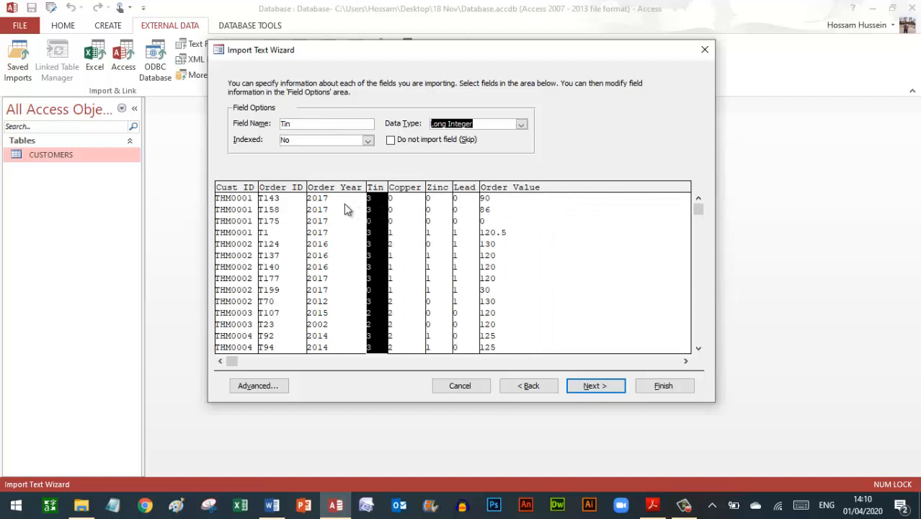
left_click(335, 202)
left_click(279, 212)
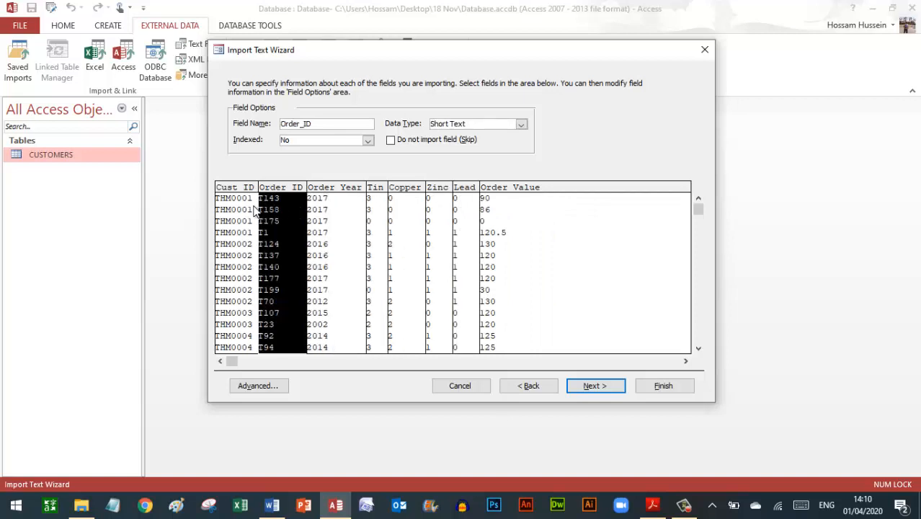
left_click(254, 212)
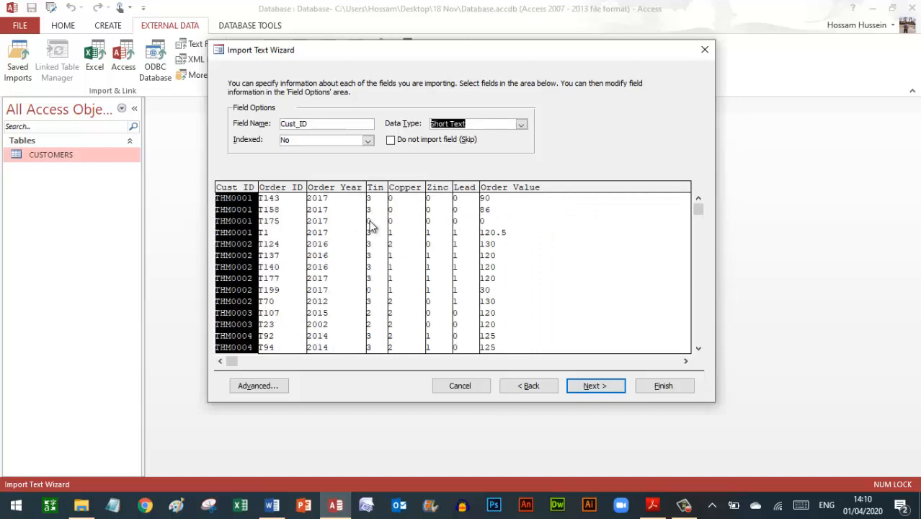
left_click(476, 124)
left_click(596, 387)
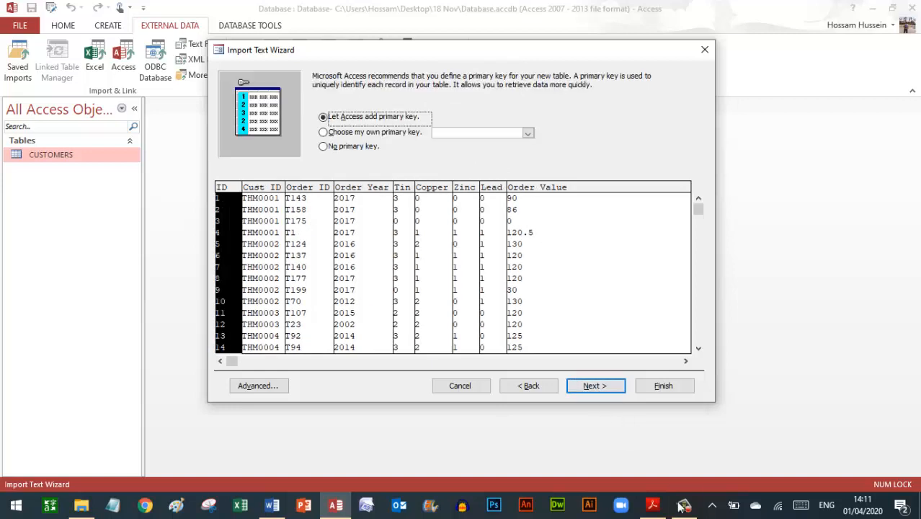
- Choose Order_ID as the primary key for the imported orders table
left_click(653, 508)
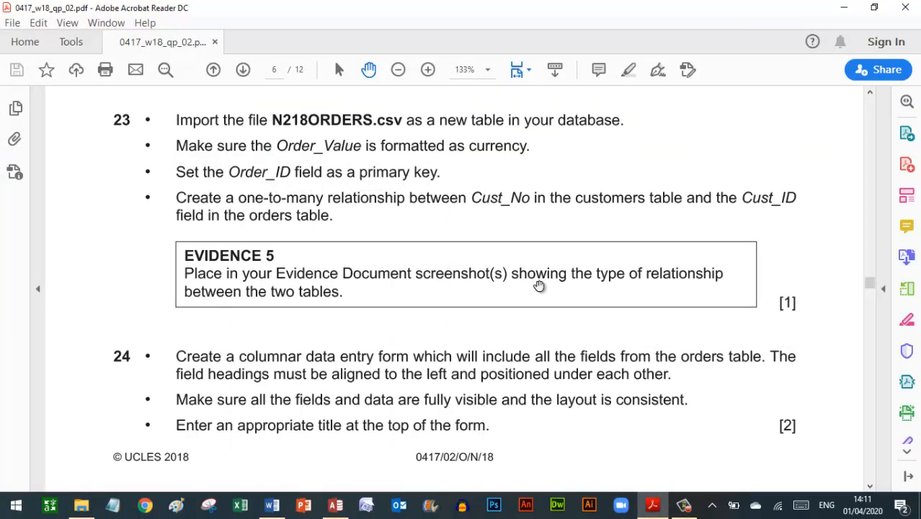
left_click(336, 504)
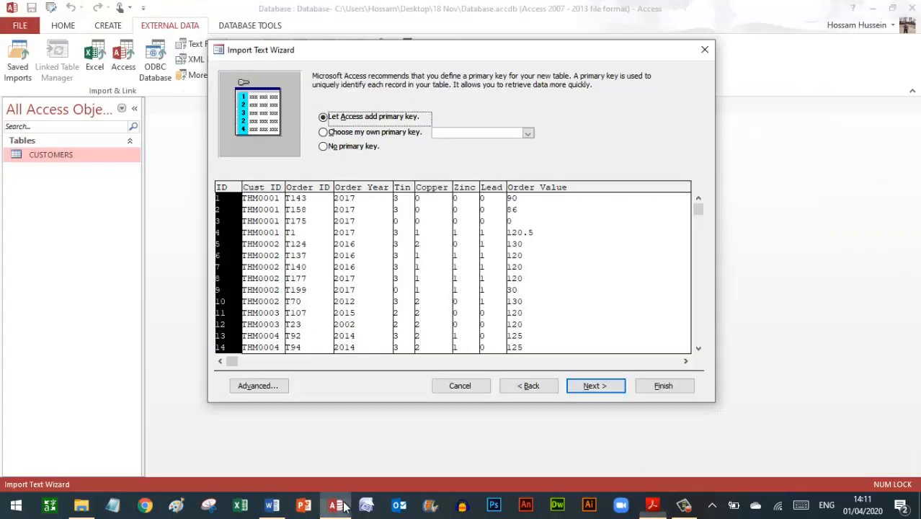
left_click(390, 134)
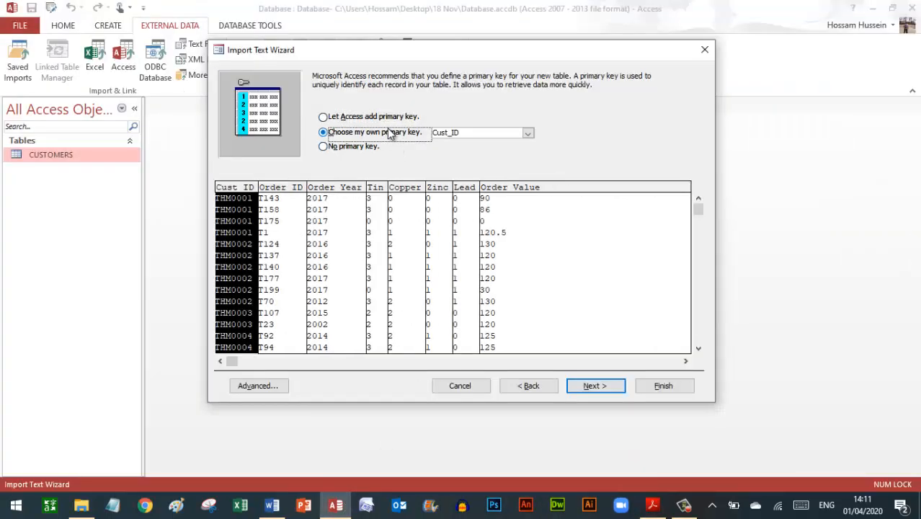
left_click(529, 132)
left_click(464, 152)
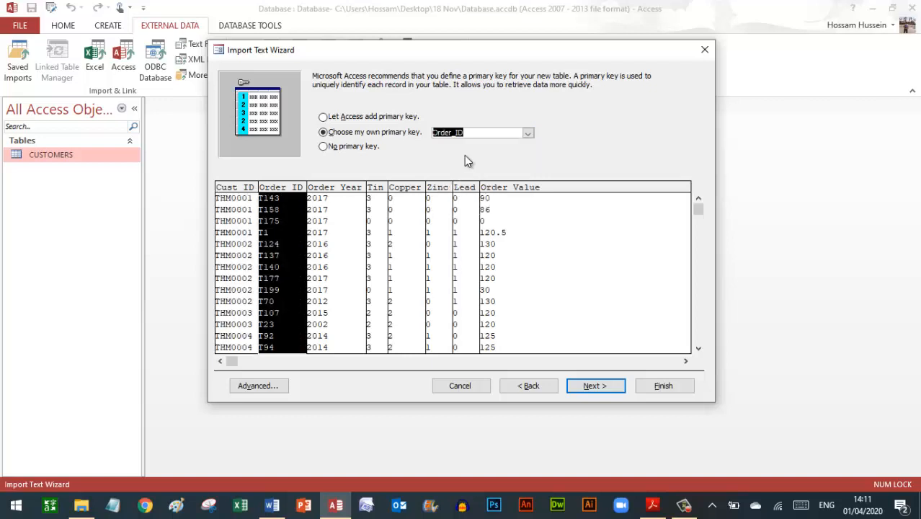
left_click(594, 386)
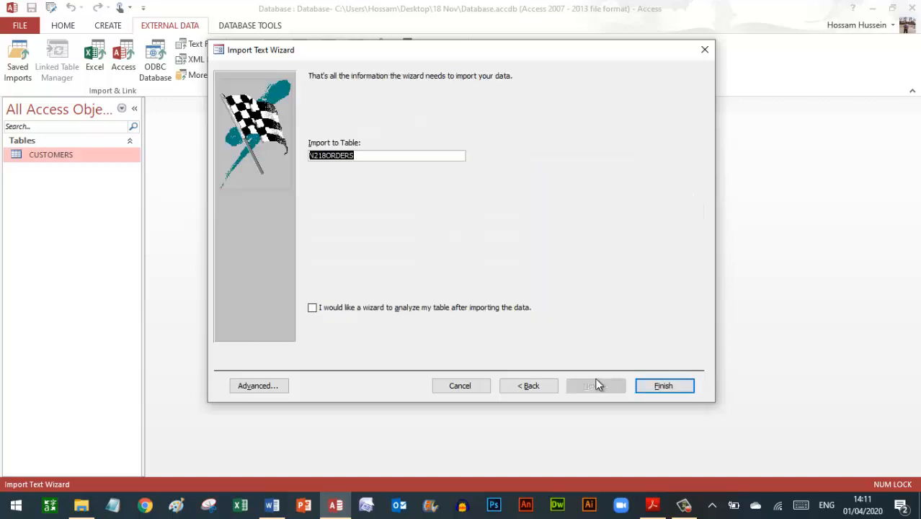
- Name the new table ORDERS and finish the import
left_click(327, 157)
key("BackSpace")
key("BackSpace")
key("BackSpace")
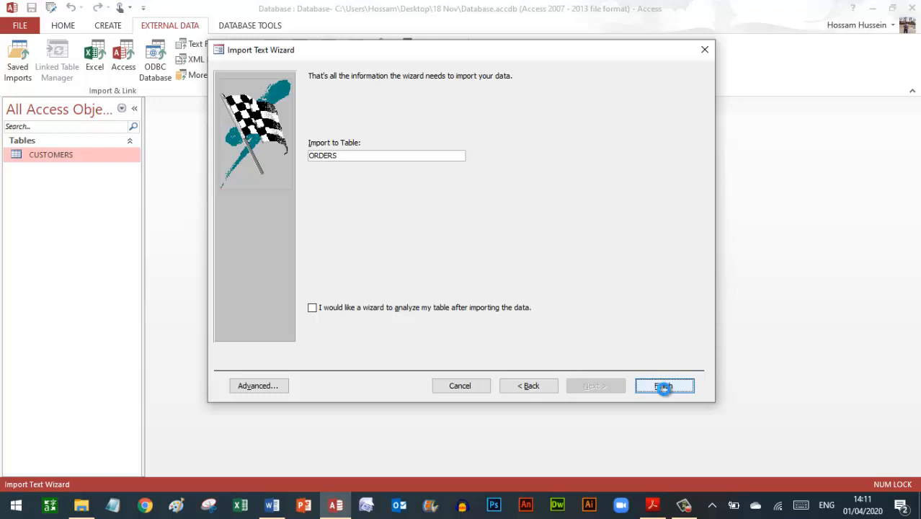
left_click(663, 387)
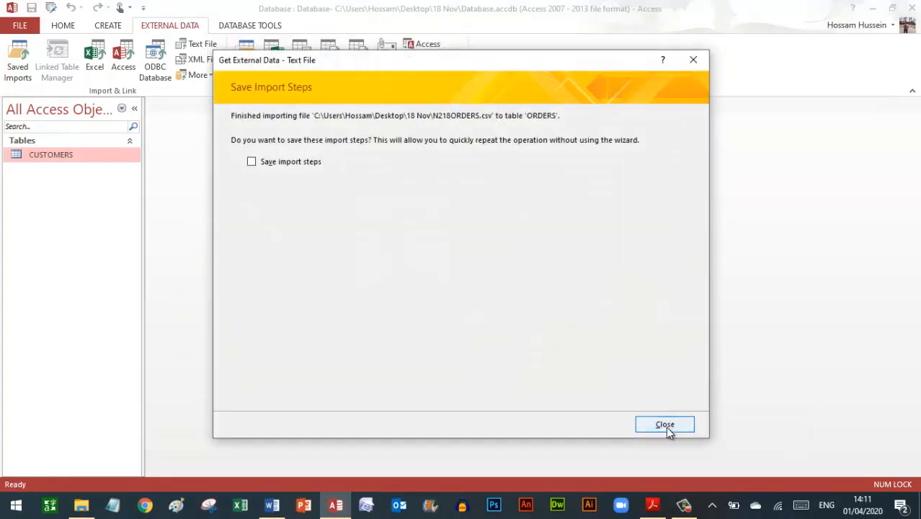
- In ORDERS Design View, give Order_Value Currency format with 0 decimal places
left_click(665, 425)
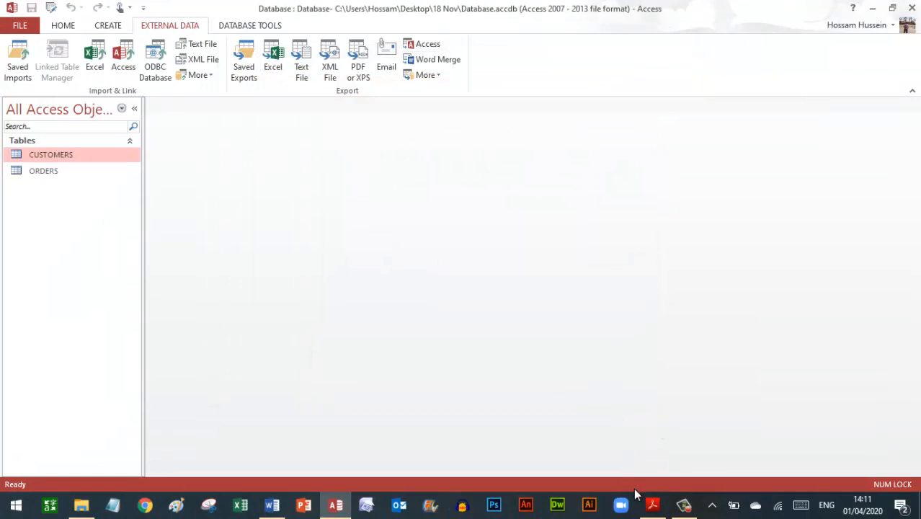
right_click(55, 171)
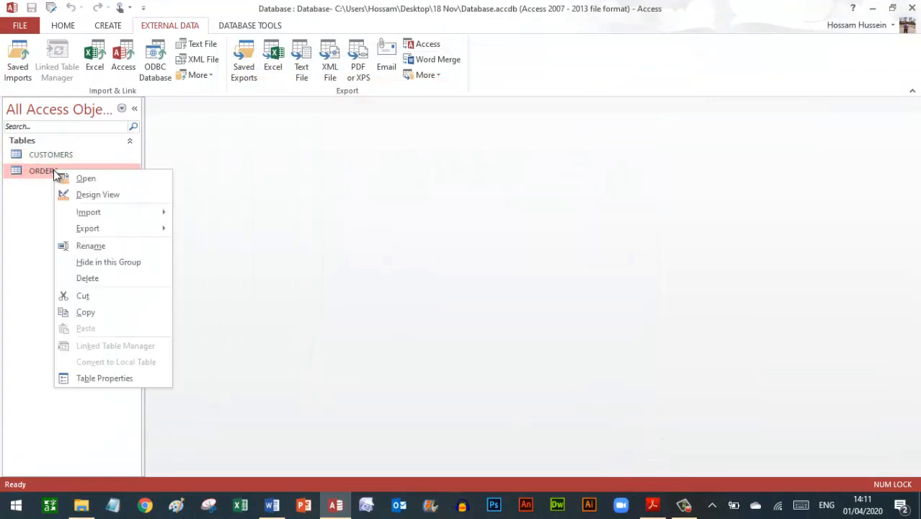
left_click(96, 195)
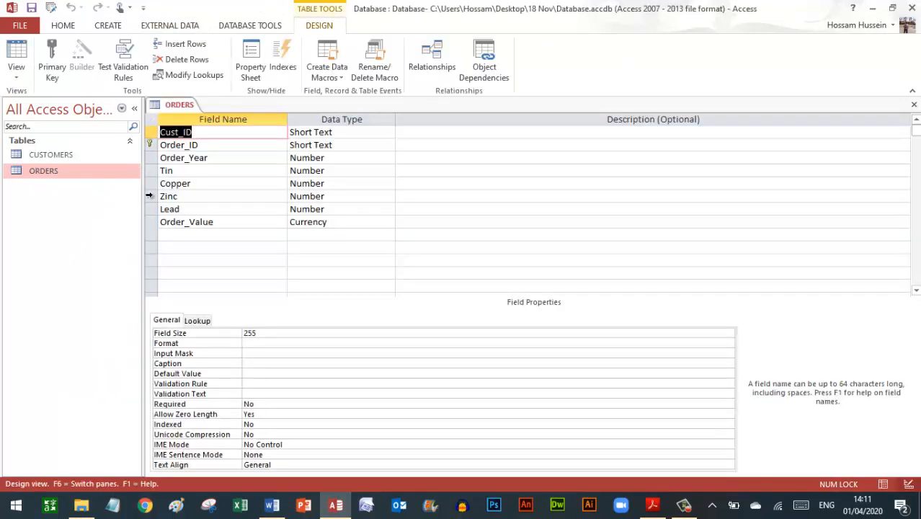
left_click(215, 222)
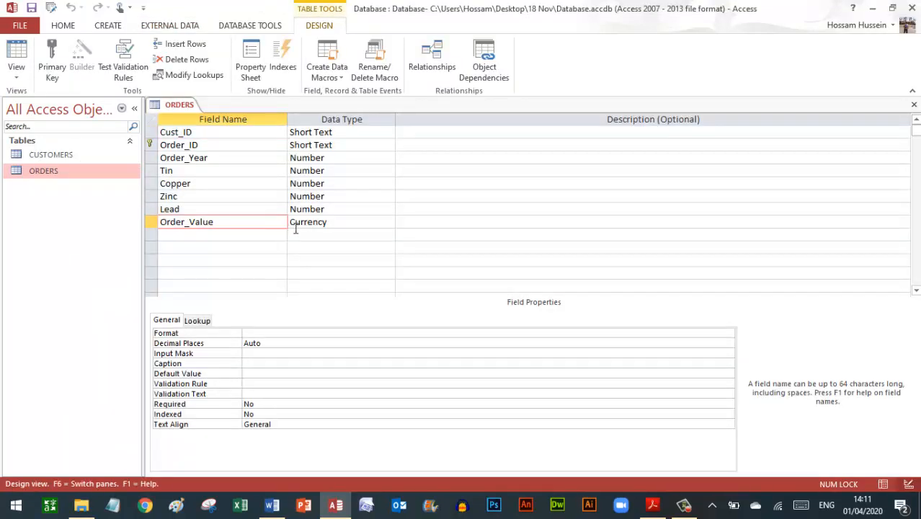
left_click(258, 333)
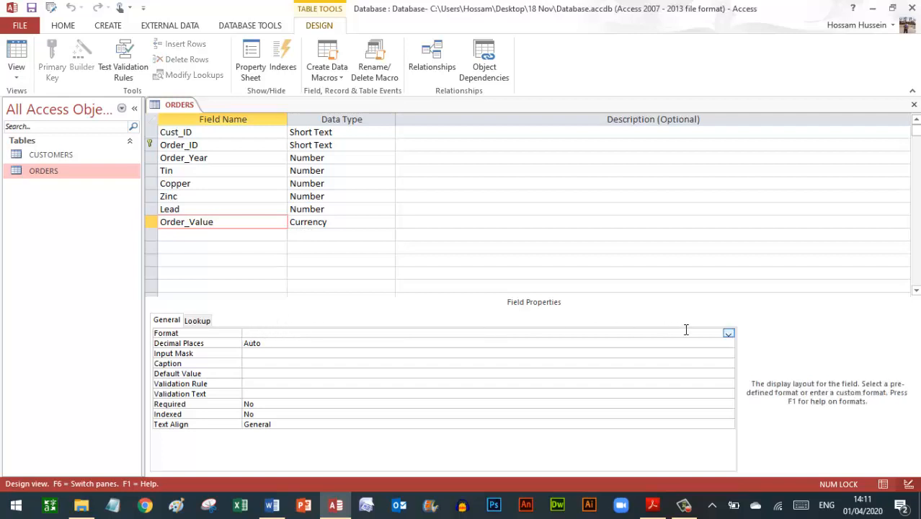
left_click(728, 334)
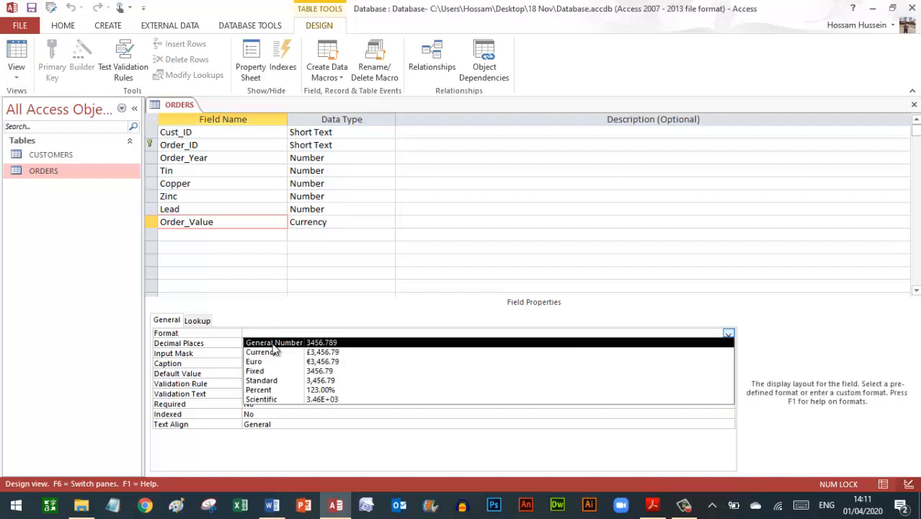
left_click(273, 353)
left_click(268, 343)
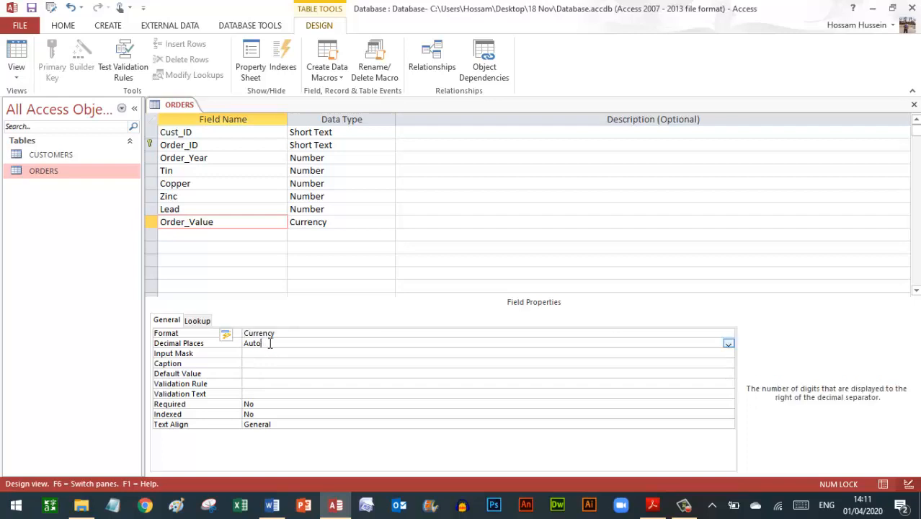
left_click(727, 343)
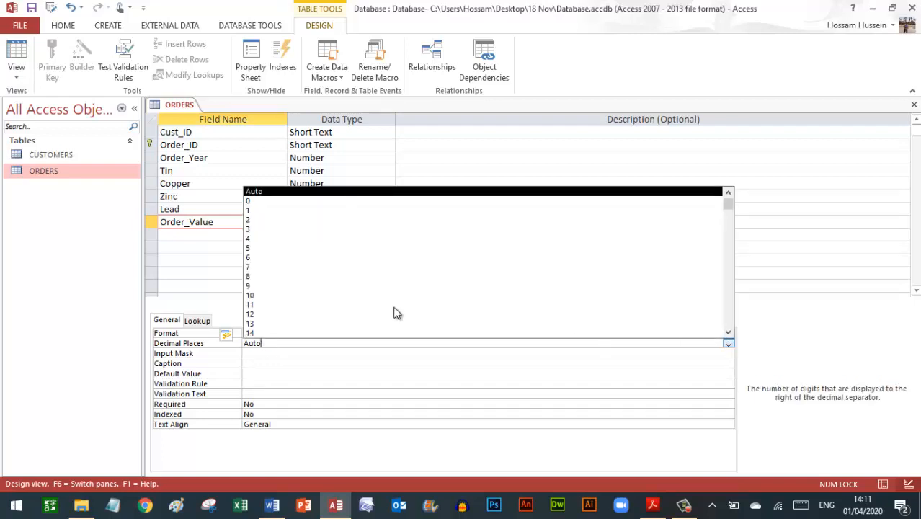
left_click(281, 219)
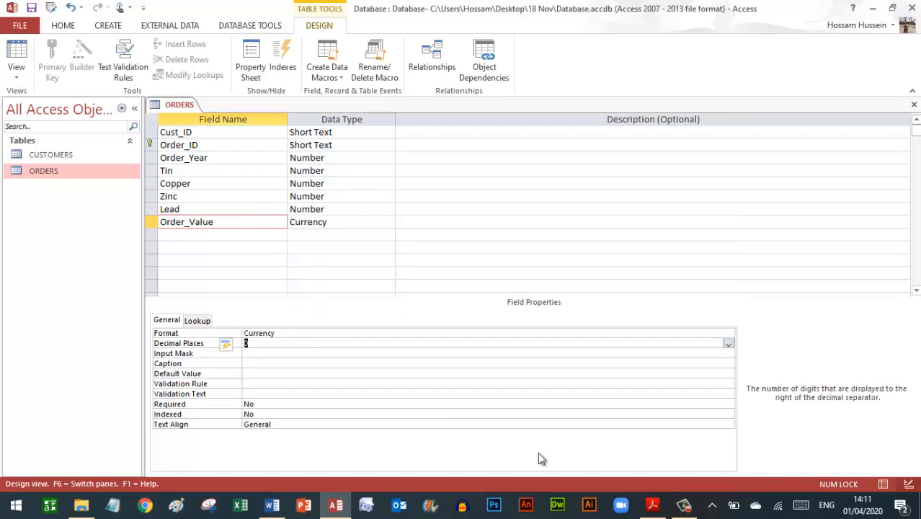
left_click(650, 503)
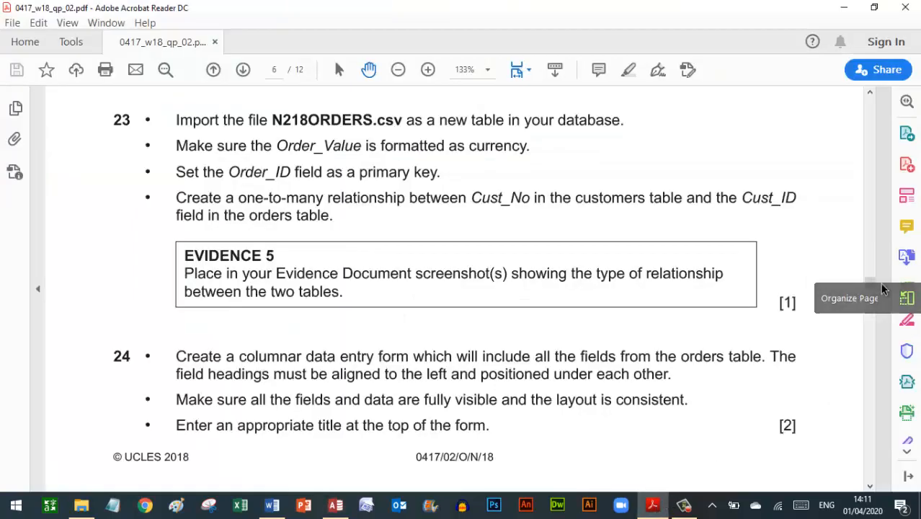
left_click_drag(872, 287, 864, 265)
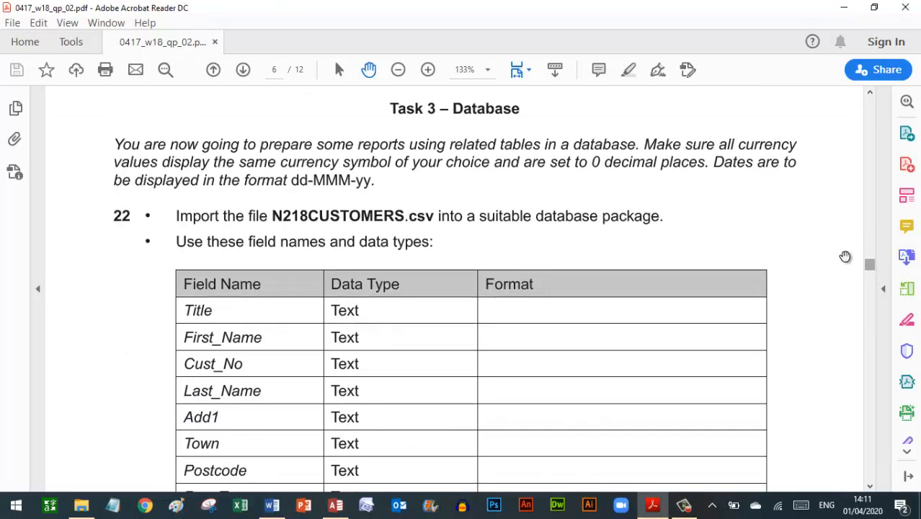
left_click(595, 168)
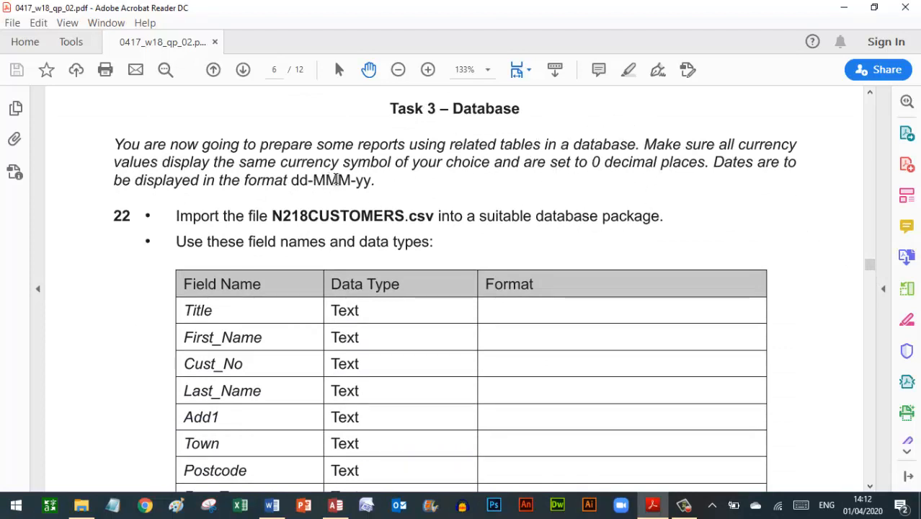
scroll(735, 164, "down", 10)
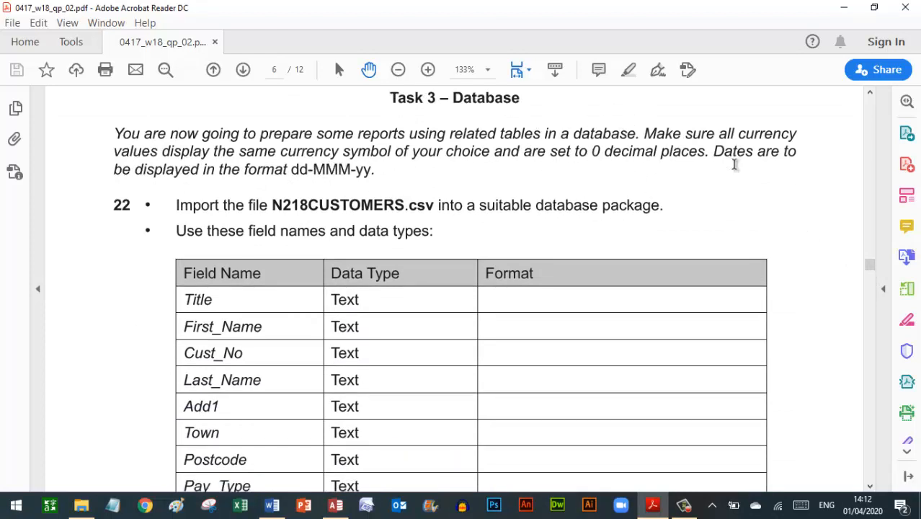
scroll(735, 164, "down", 5)
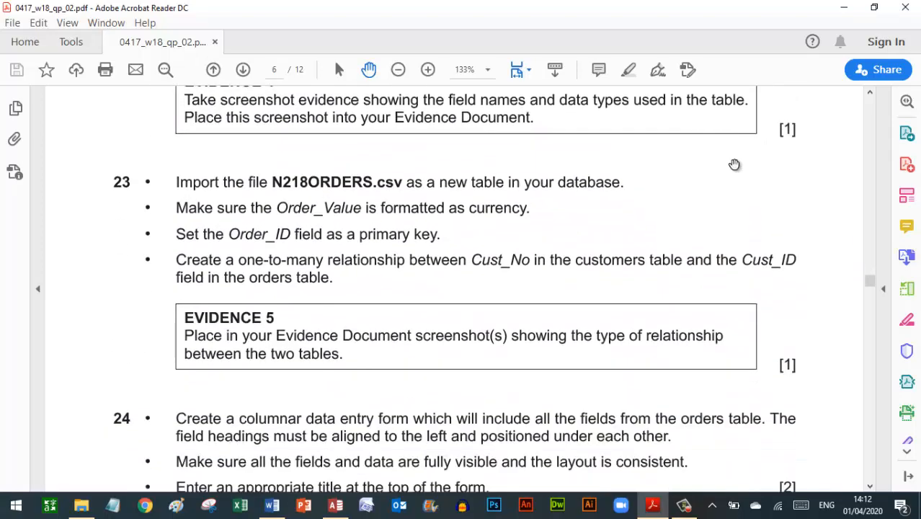
scroll(734, 164, "down", 1)
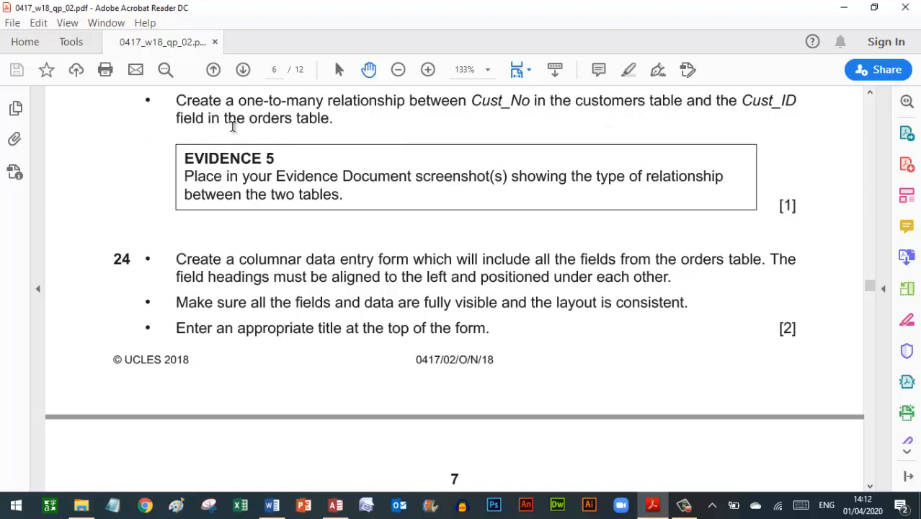
- Close the ORDERS table design and save its changes
left_click(335, 504)
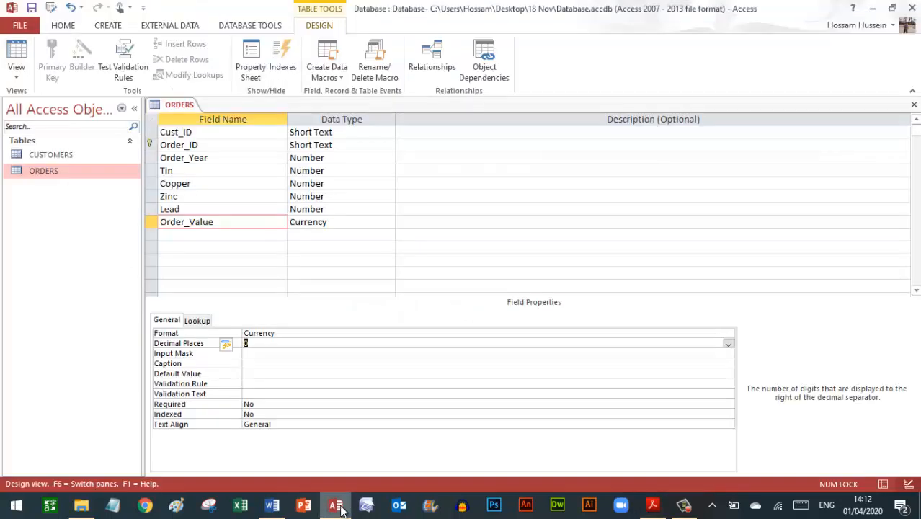
left_click(913, 105)
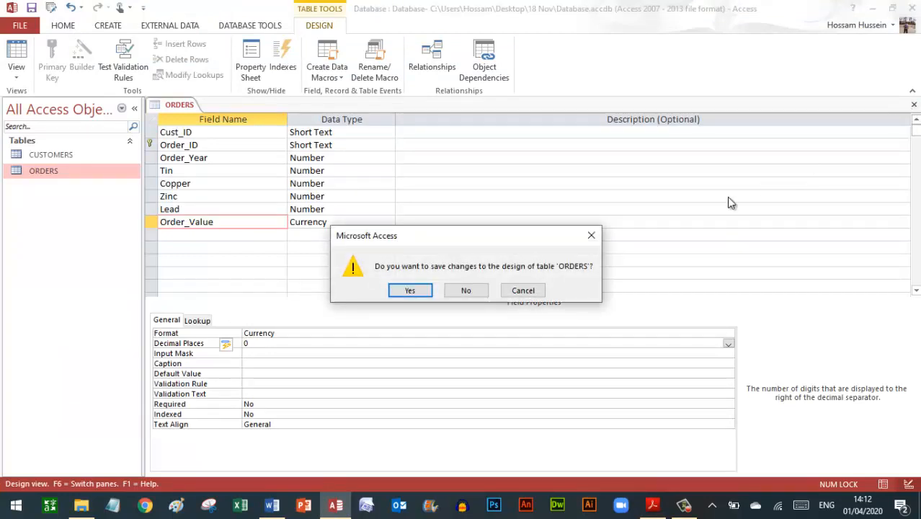
left_click(410, 291)
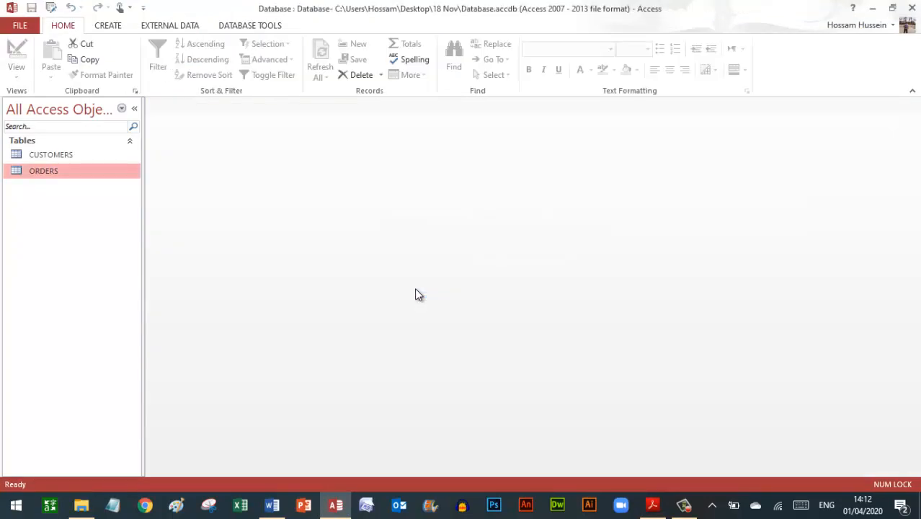
- In Relationships, add CUSTOMERS and ORDERS and link Cust_No to Cust_ID one-to-many
left_click(251, 32)
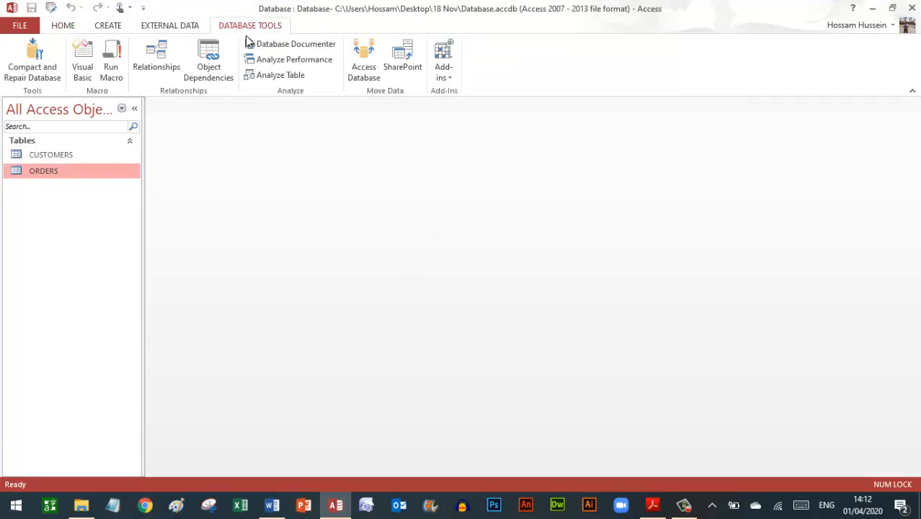
left_click(155, 66)
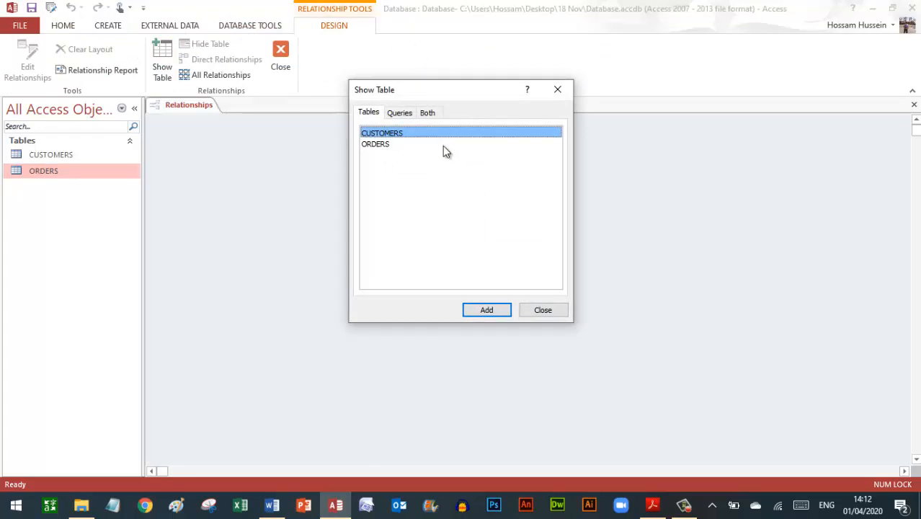
left_click(443, 146, "shift")
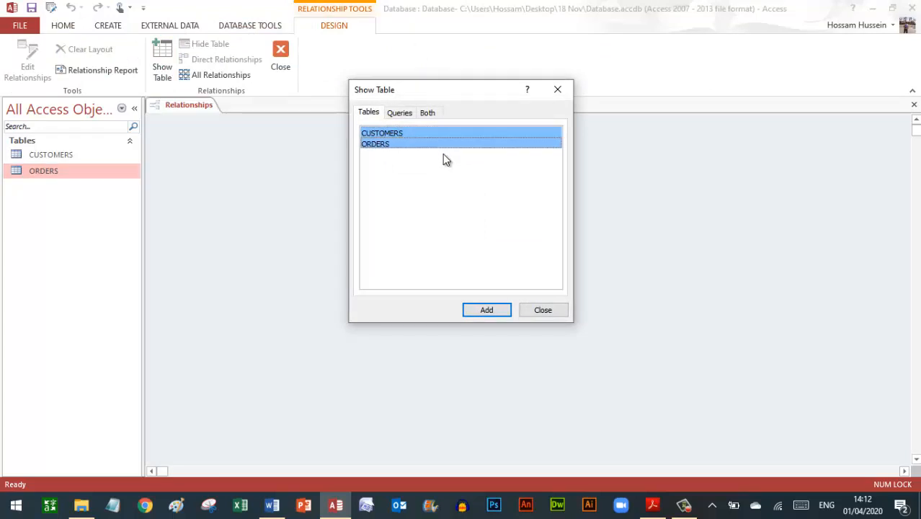
left_click(488, 310)
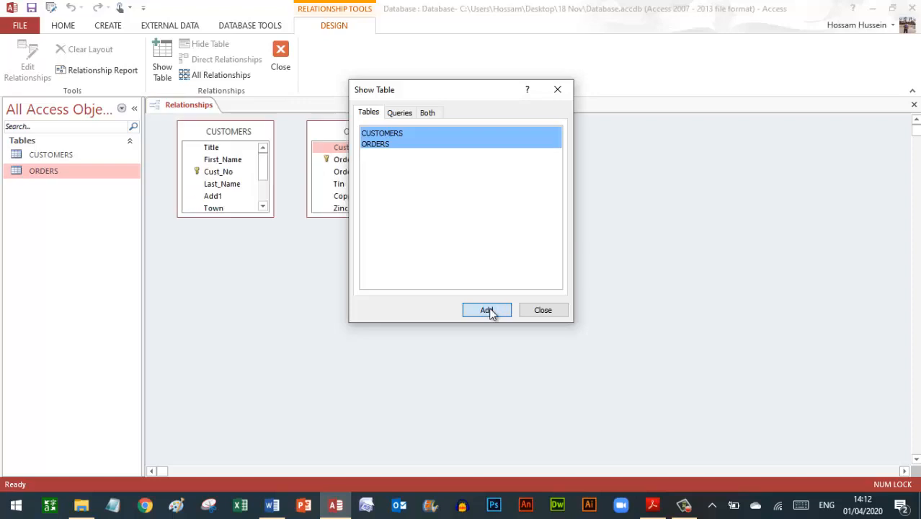
left_click(543, 310)
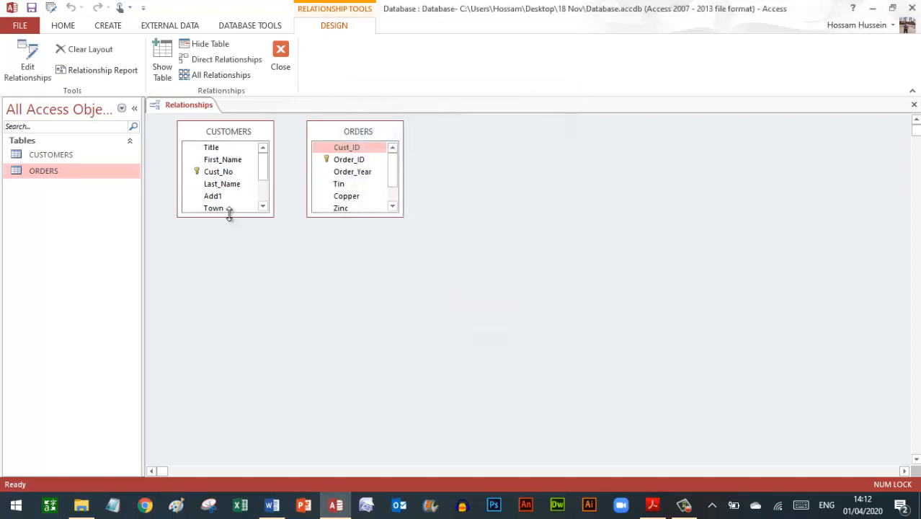
left_click_drag(228, 216, 238, 285)
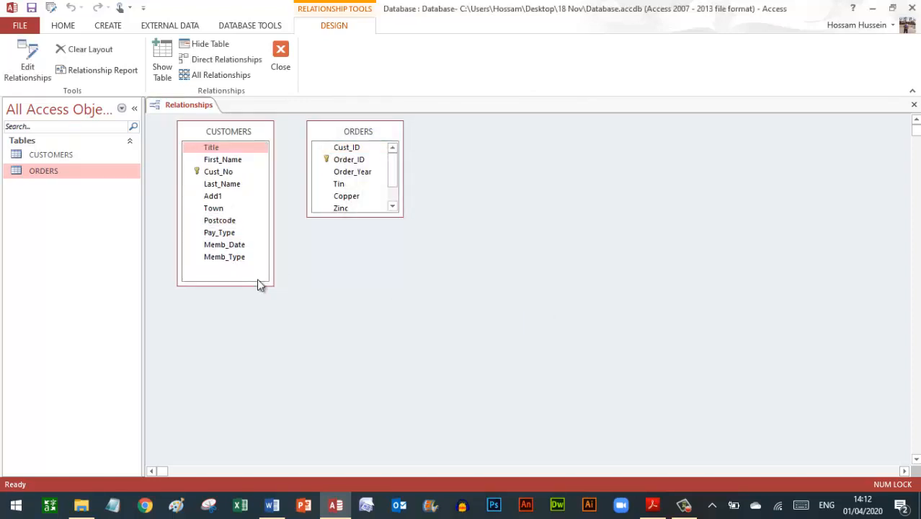
left_click_drag(358, 219, 372, 257)
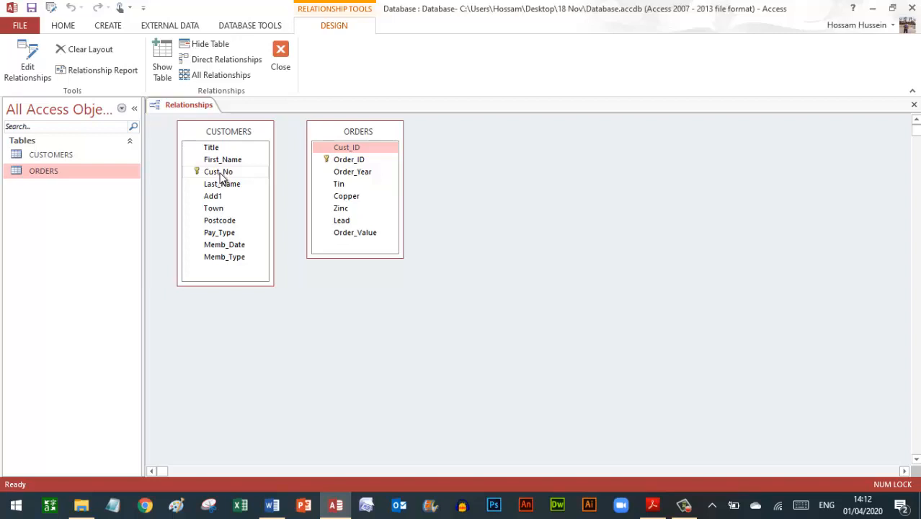
left_click_drag(222, 176, 353, 150)
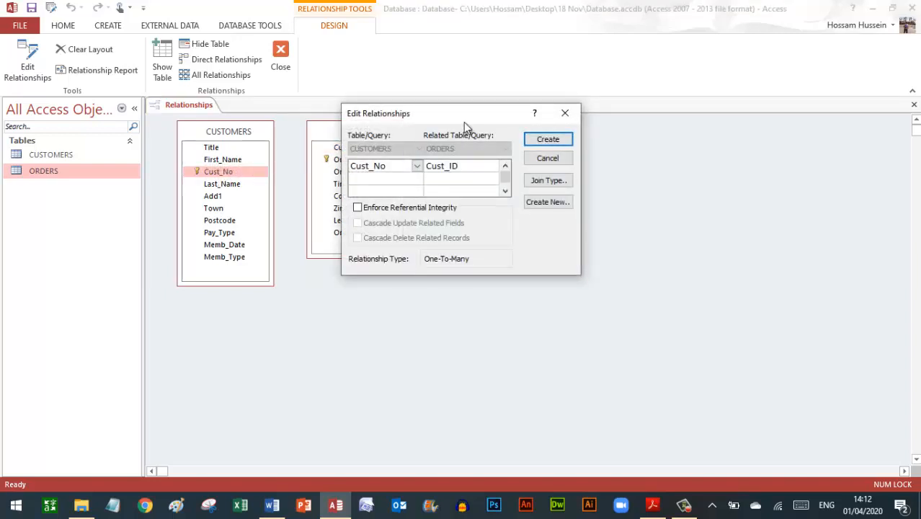
left_click_drag(473, 115, 588, 142)
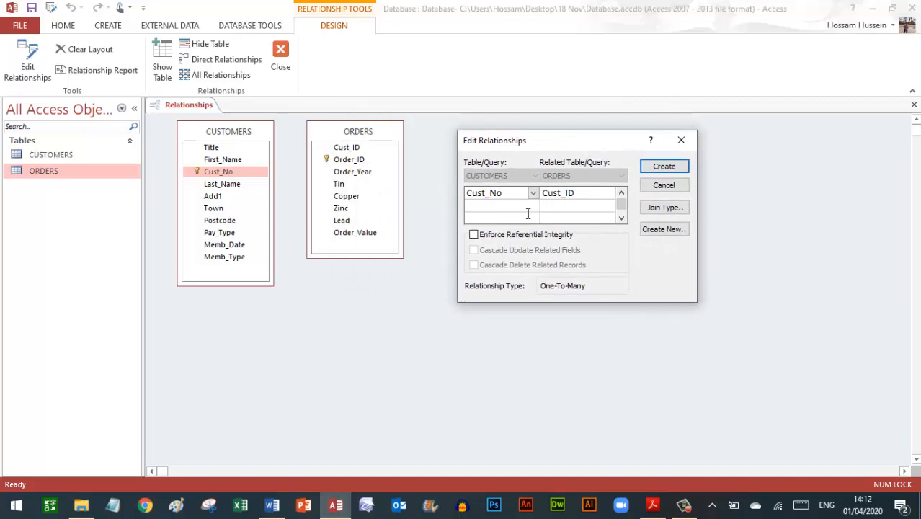
left_click(665, 166)
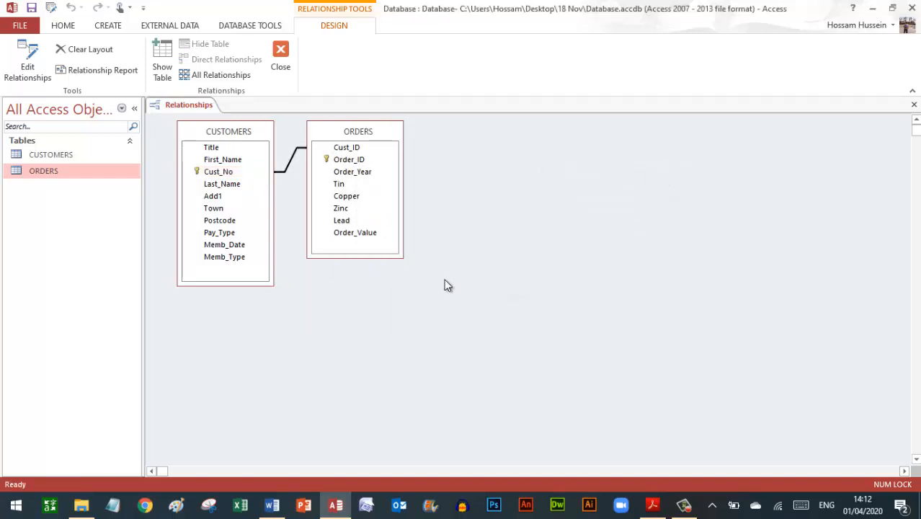
left_click(652, 503)
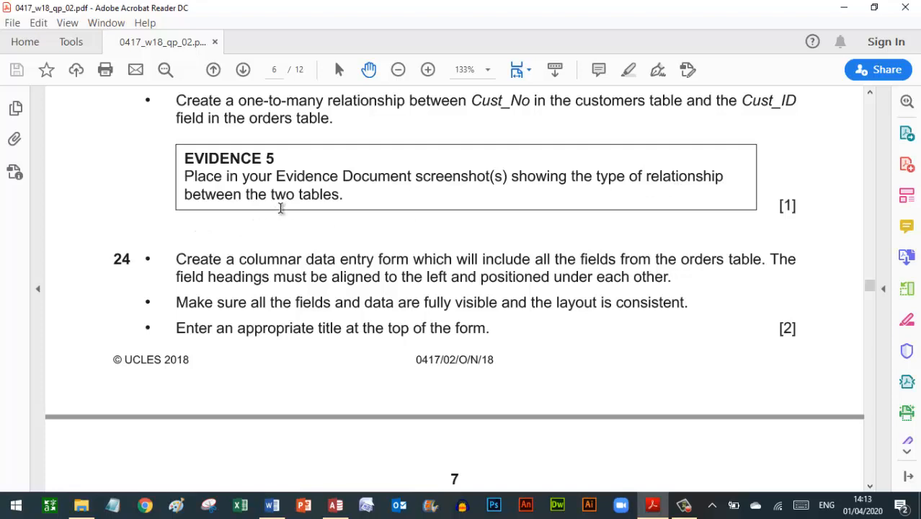
- Reopen the CUSTOMERS–ORDERS relationship settings, capture them as an image, then close the dialog
left_click(337, 504)
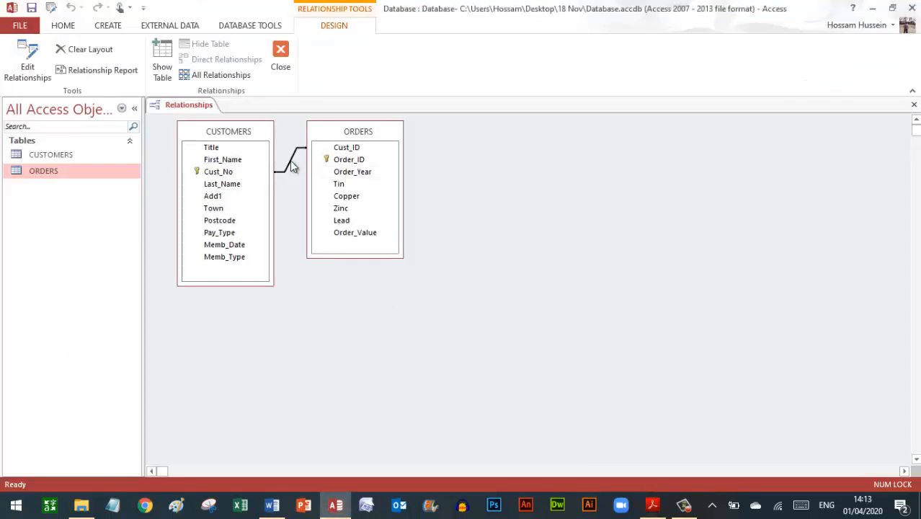
double_click(293, 167)
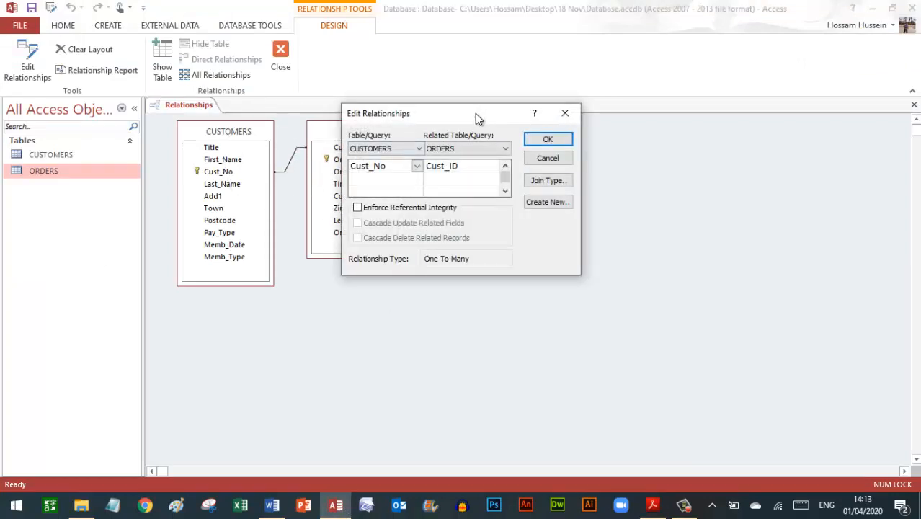
left_click_drag(475, 117, 427, 282)
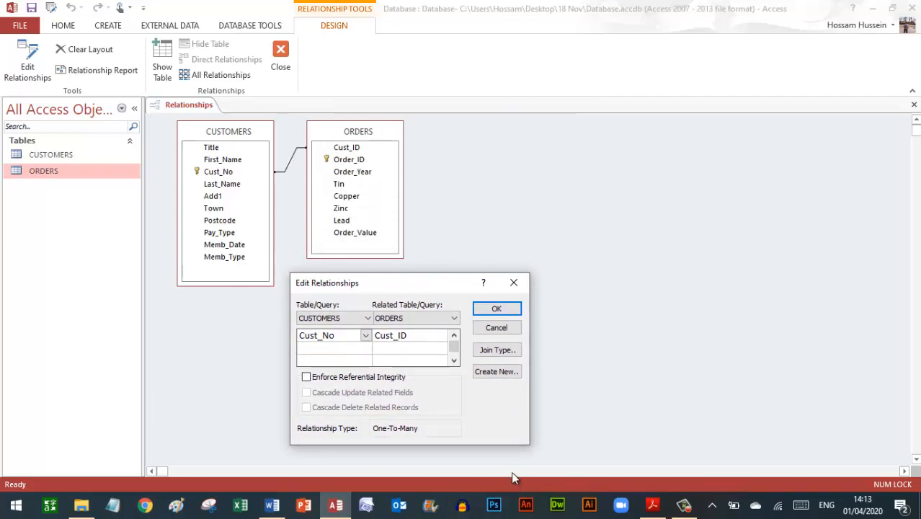
left_click(394, 432)
key("Tab")
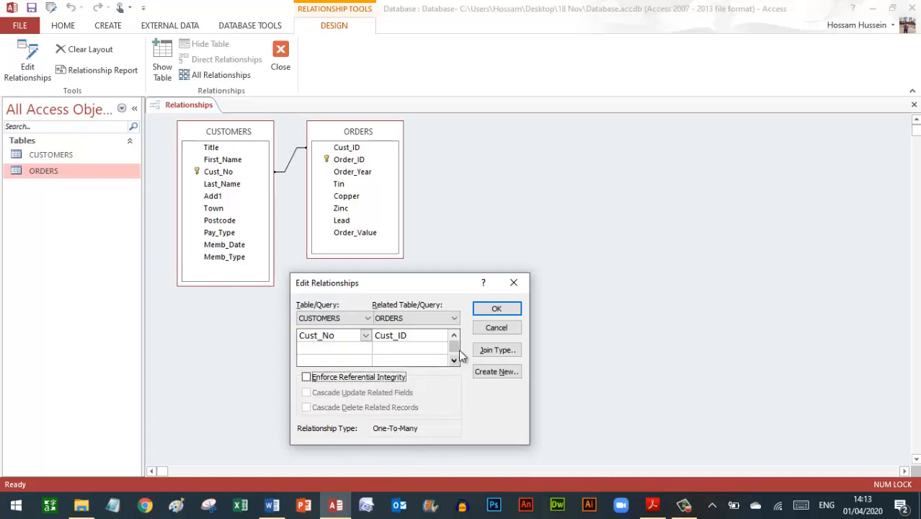
left_click(495, 311)
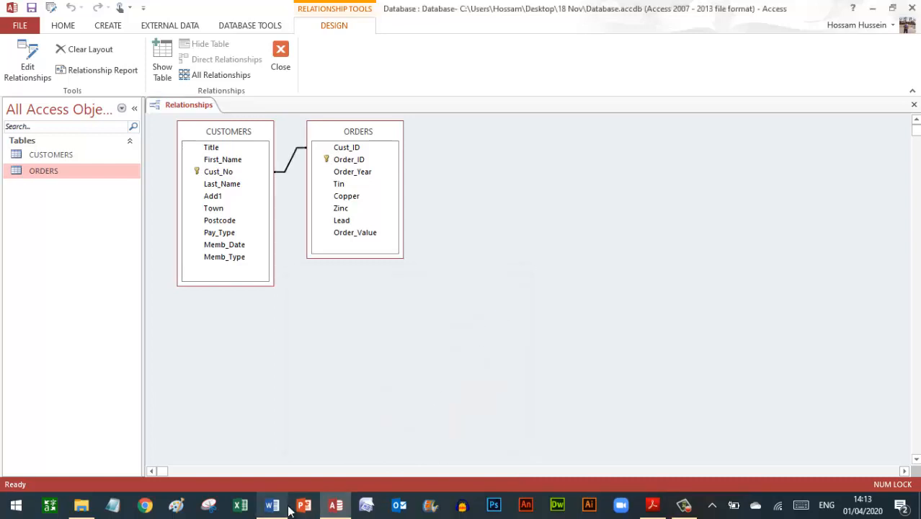
- Paste the relationship image under Step 23 in Word, undo it, and return to Access
mouse_move(272, 504)
left_click(322, 433)
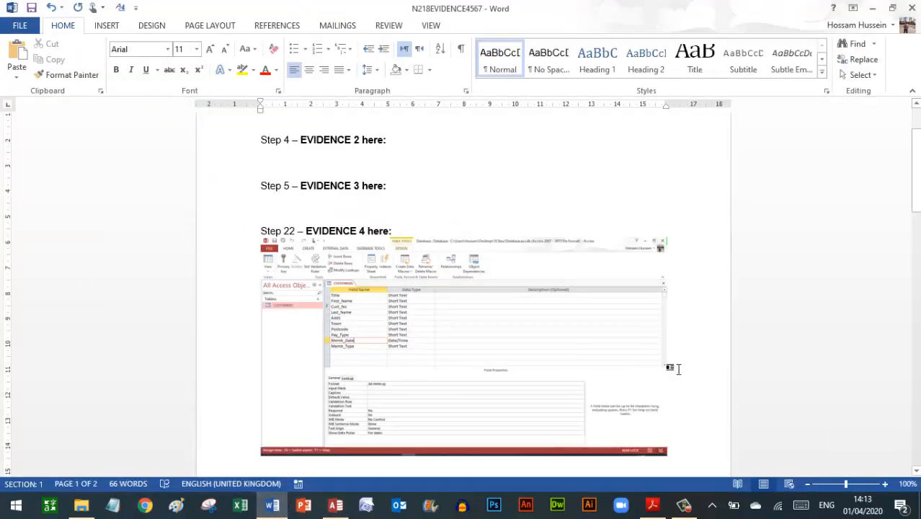
left_click_drag(915, 171, 916, 230)
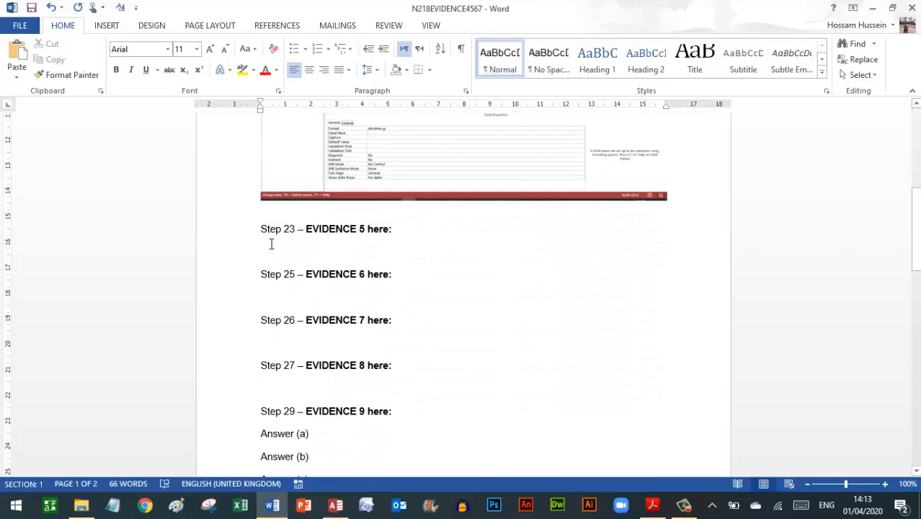
left_click(16, 52)
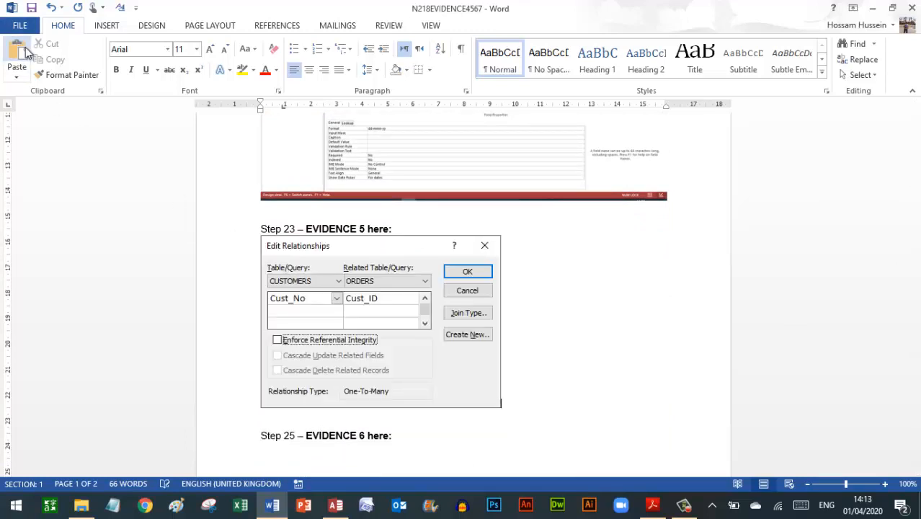
left_click(52, 9)
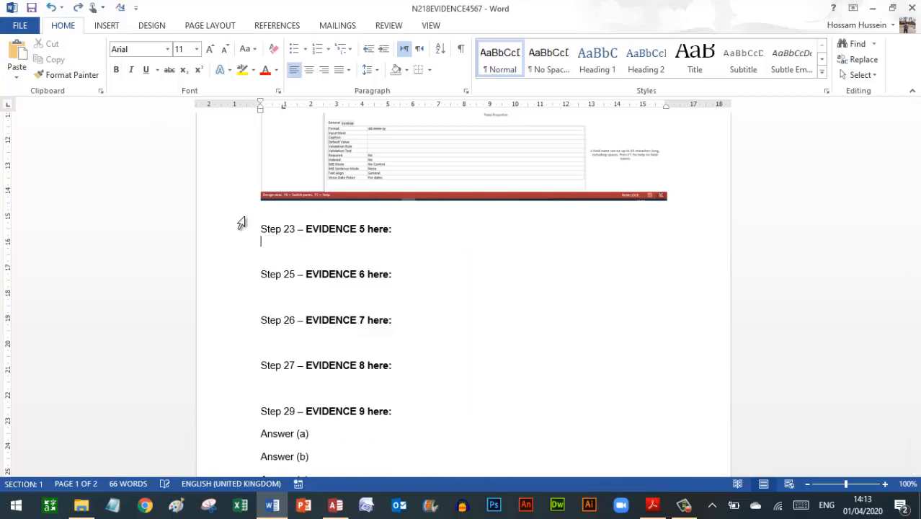
left_click(333, 506)
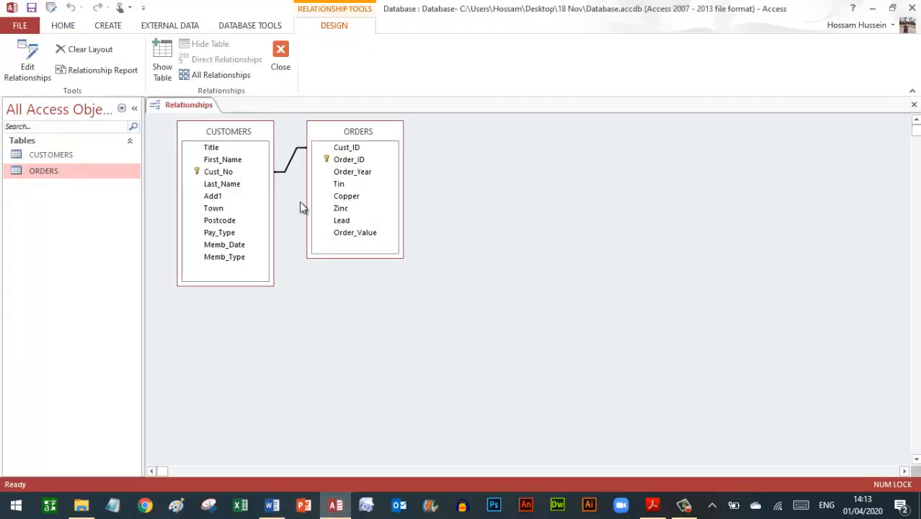
- Show the relationship settings below the tables and paste the relationships screenshot under Step 23
left_click(290, 159)
double_click(290, 159)
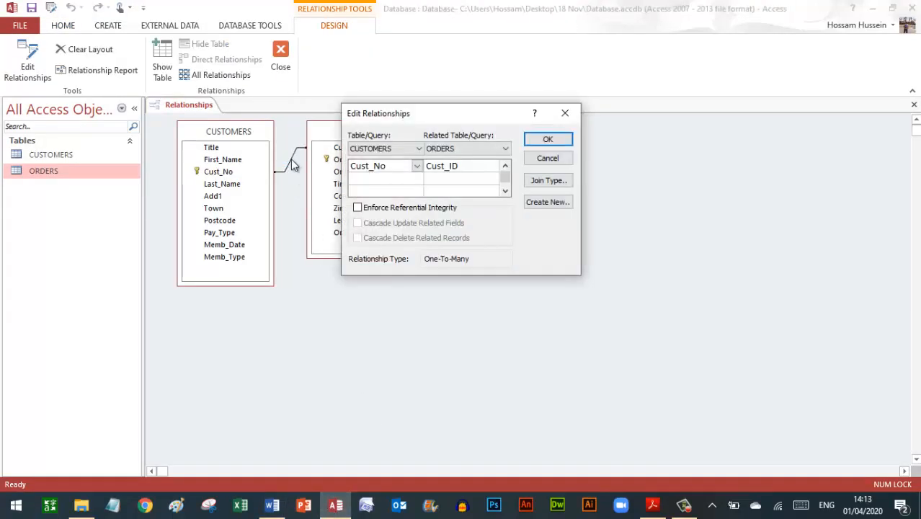
left_click_drag(436, 117, 397, 282)
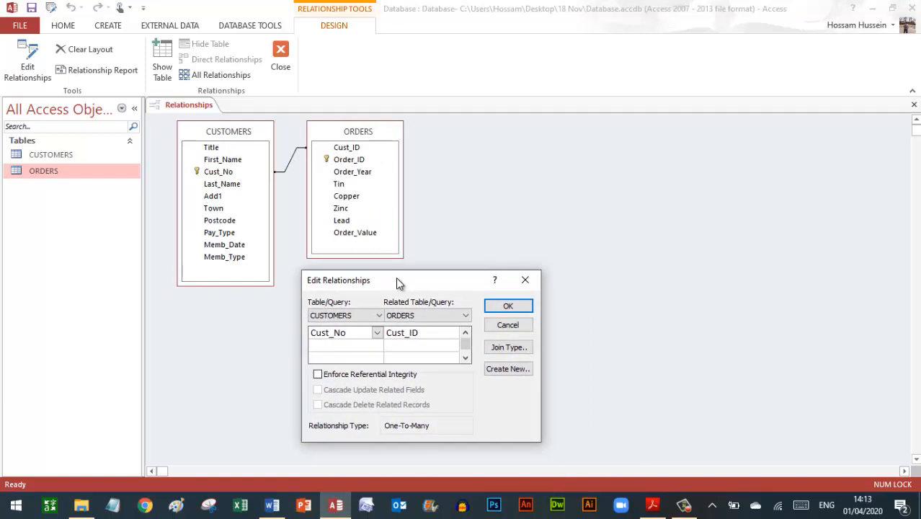
left_click(509, 306)
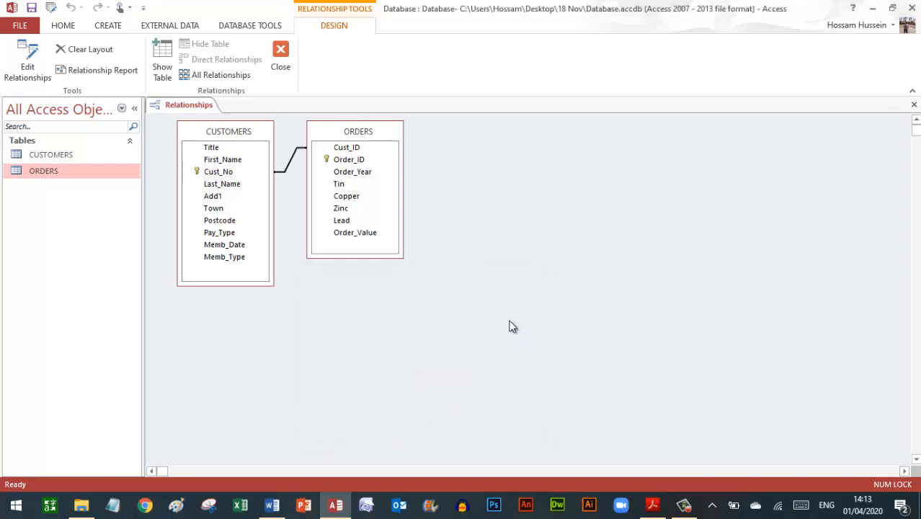
left_click(336, 504)
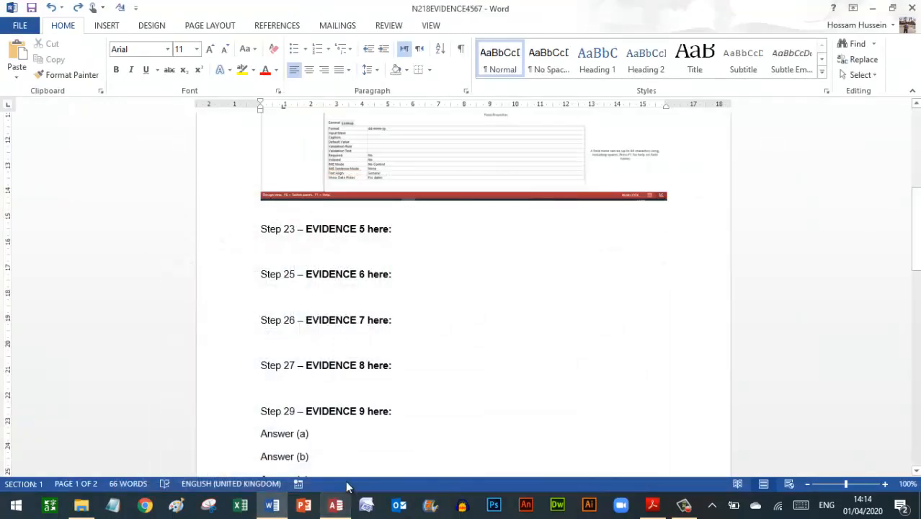
left_click(22, 56)
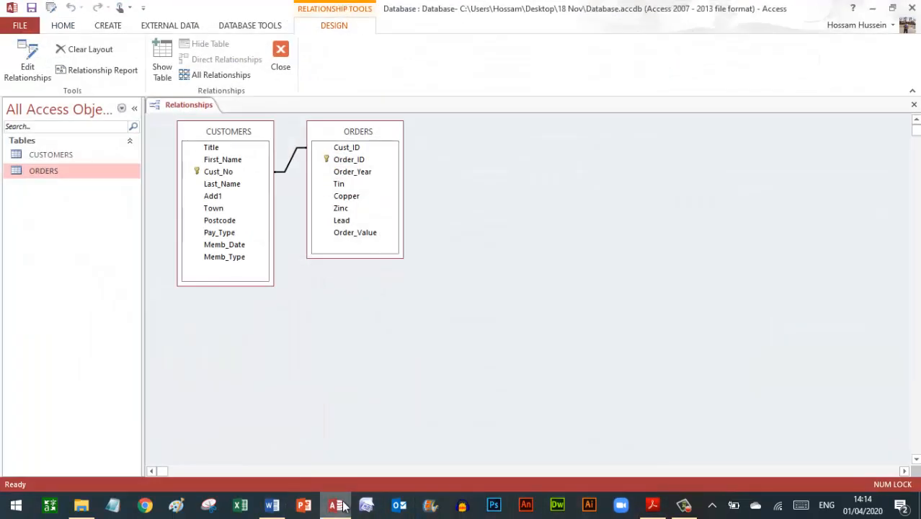
- Close the Relationships layout in Access, saving its changes
left_click(337, 506)
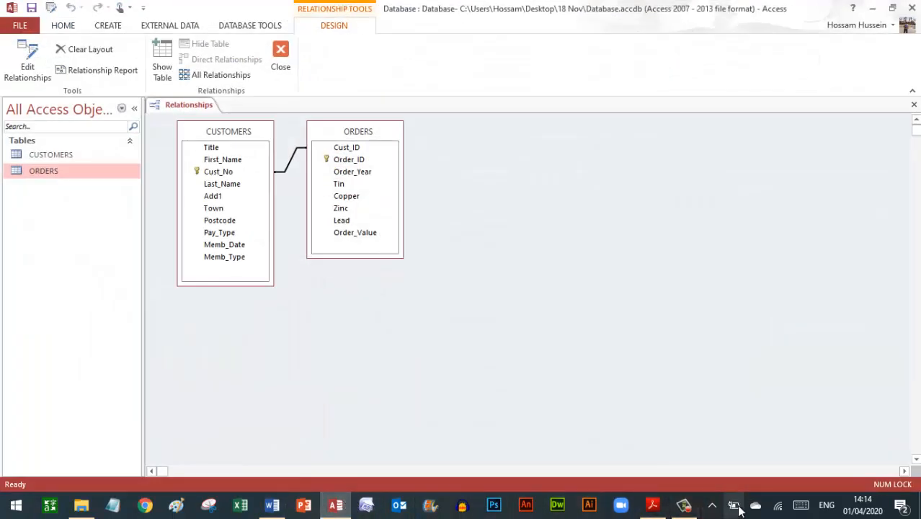
left_click(913, 108)
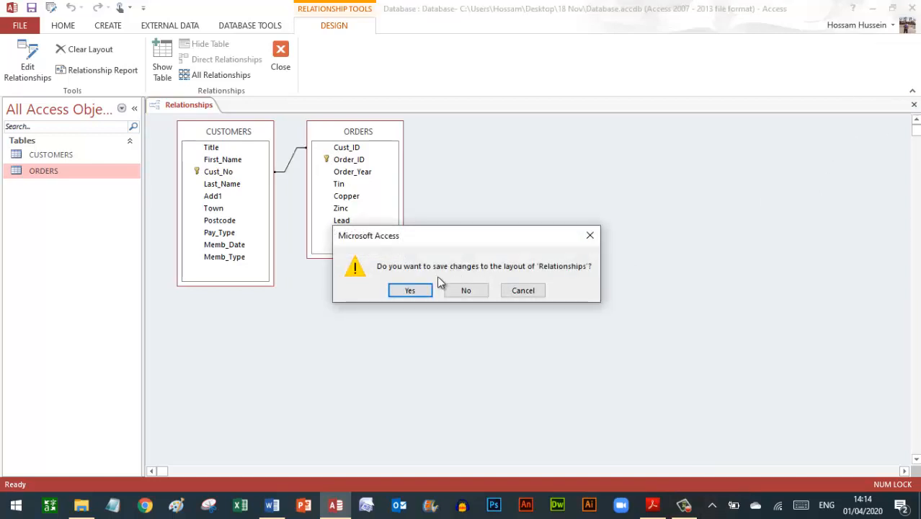
left_click(411, 291)
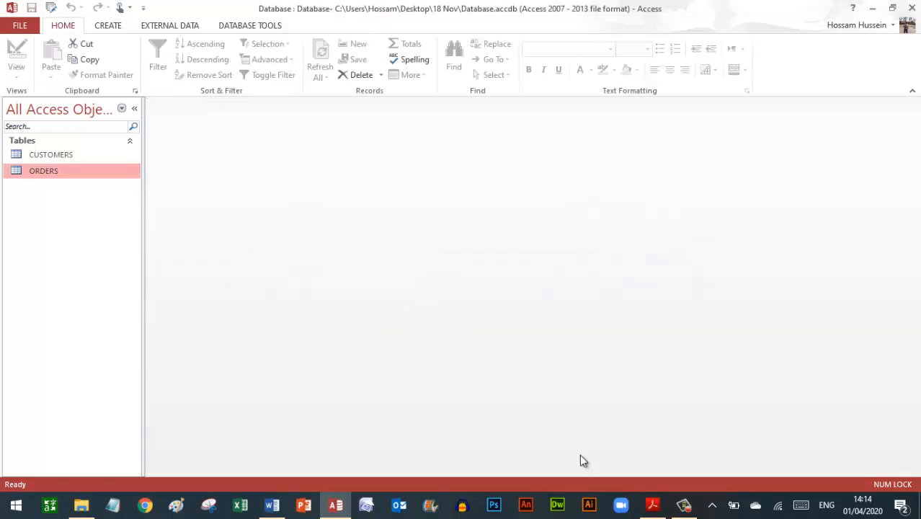
left_click(652, 505)
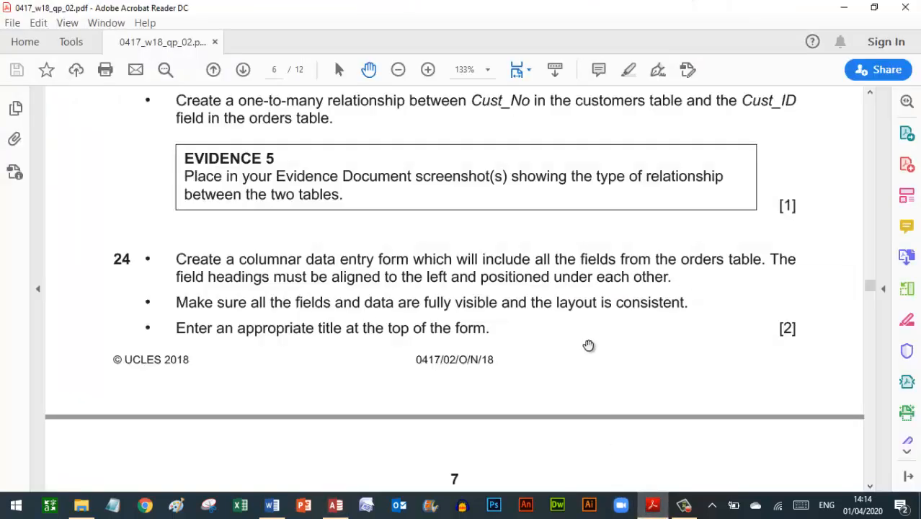
scroll(588, 347, "down", 4)
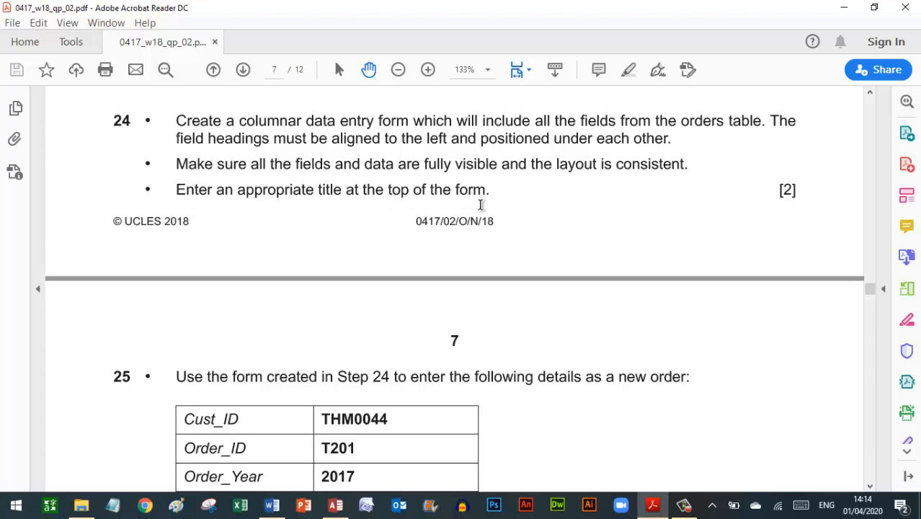
left_click(334, 504)
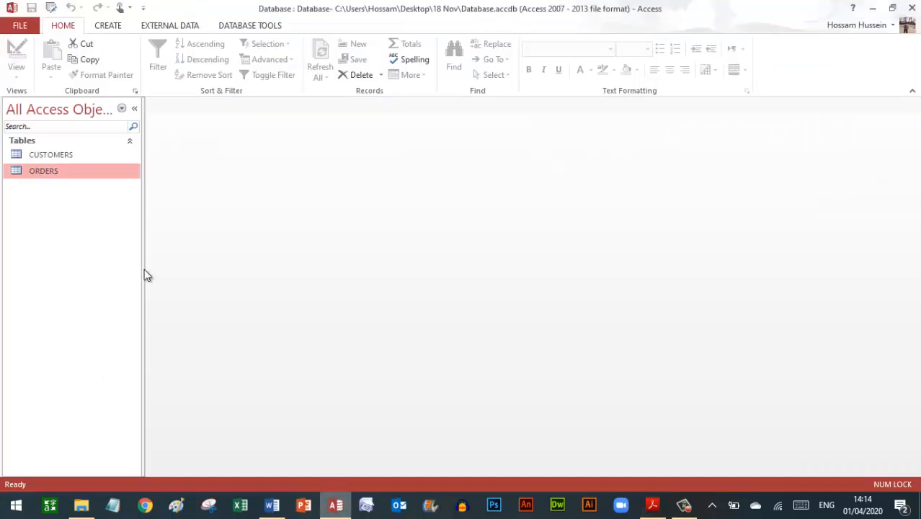
left_click(52, 178)
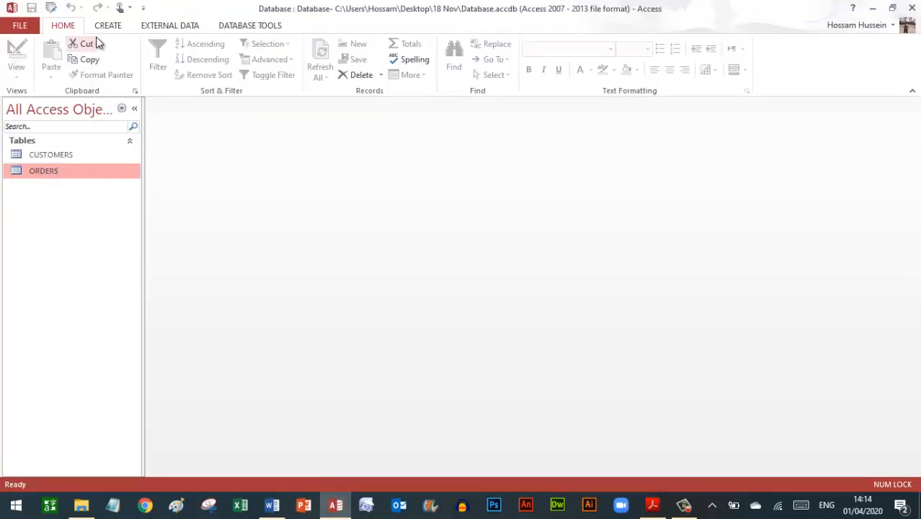
left_click(110, 25)
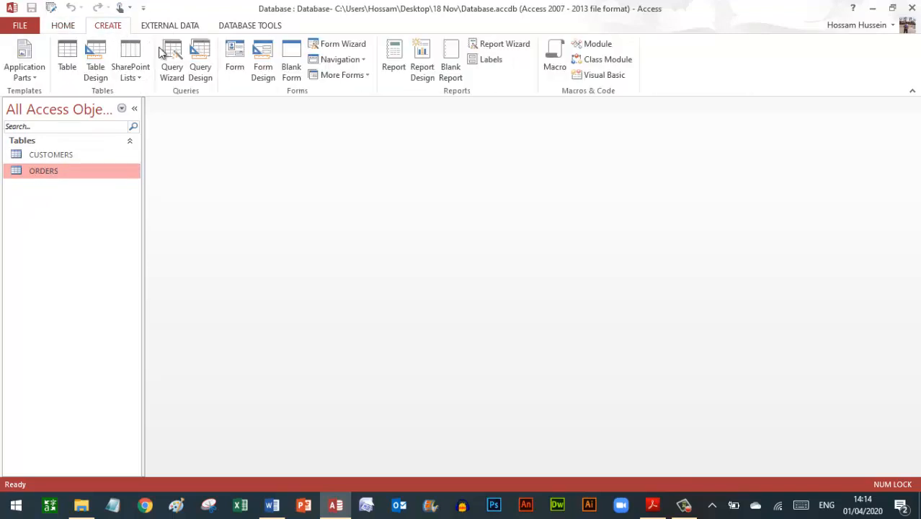
- Generate a columnar form from the ORDERS table, then bring the exam paper forward
left_click(237, 68)
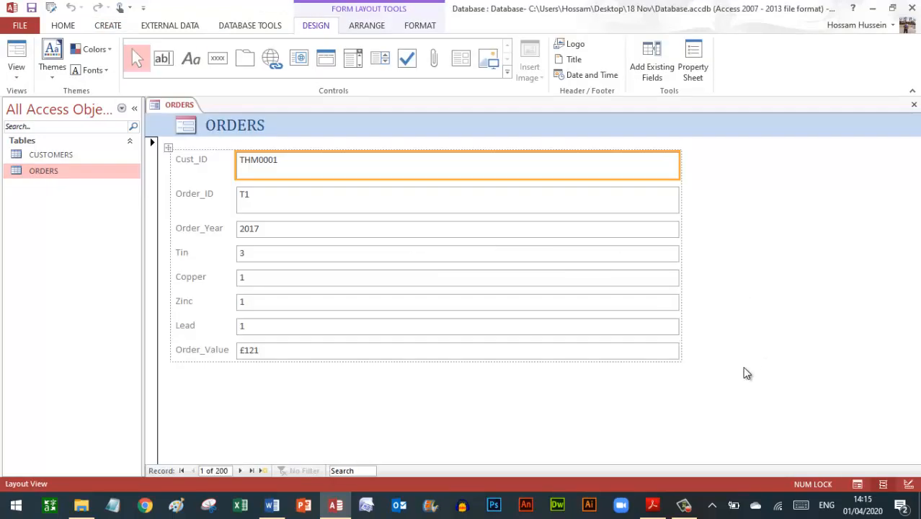
left_click(652, 505)
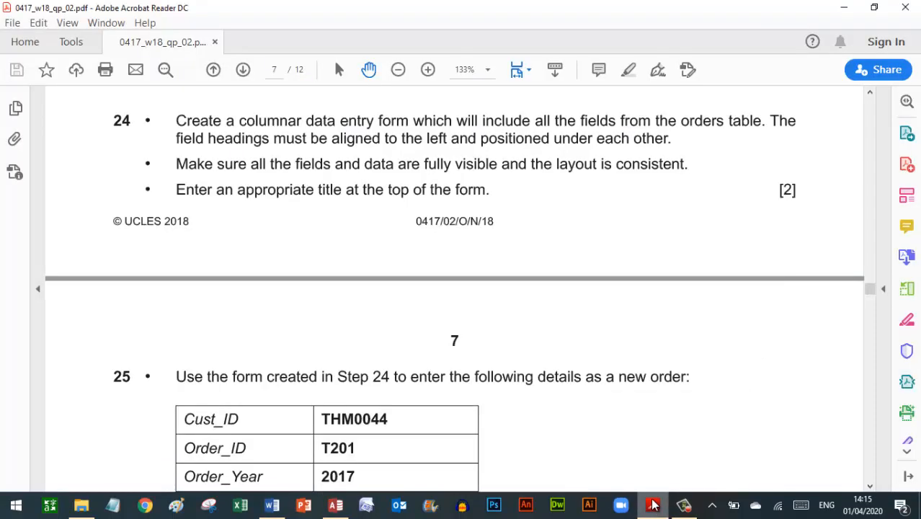
- Scroll to question 25 and snap Access left and the exam paper right, side by side
scroll(479, 325, "down", 1)
scroll(479, 325, "down", 5)
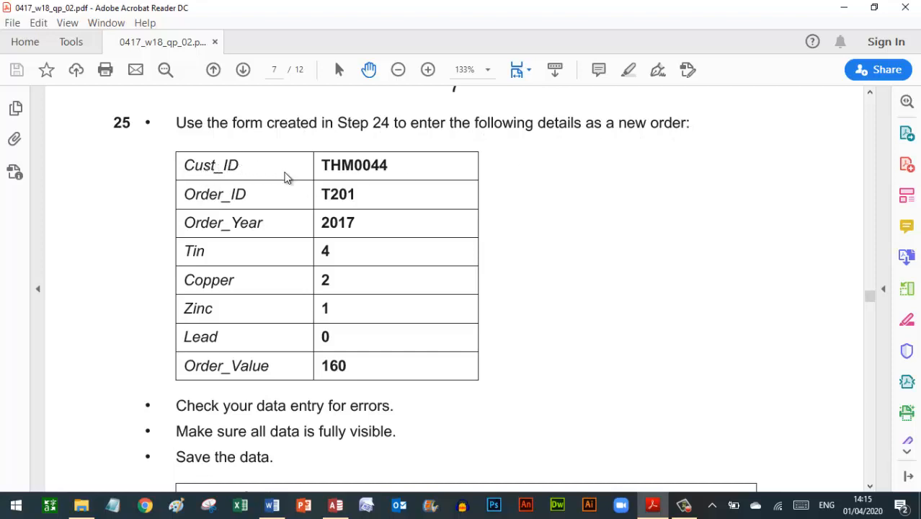
key("super+Right")
left_click(312, 144)
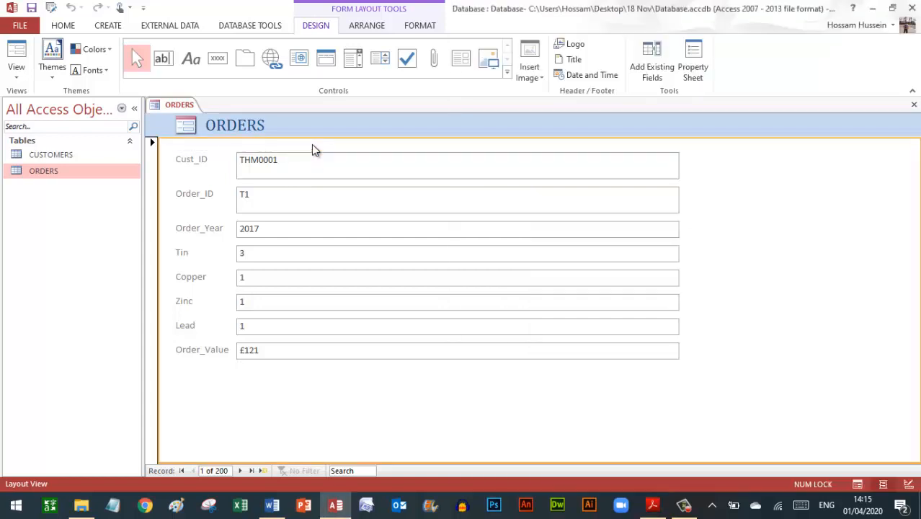
key("super+Left")
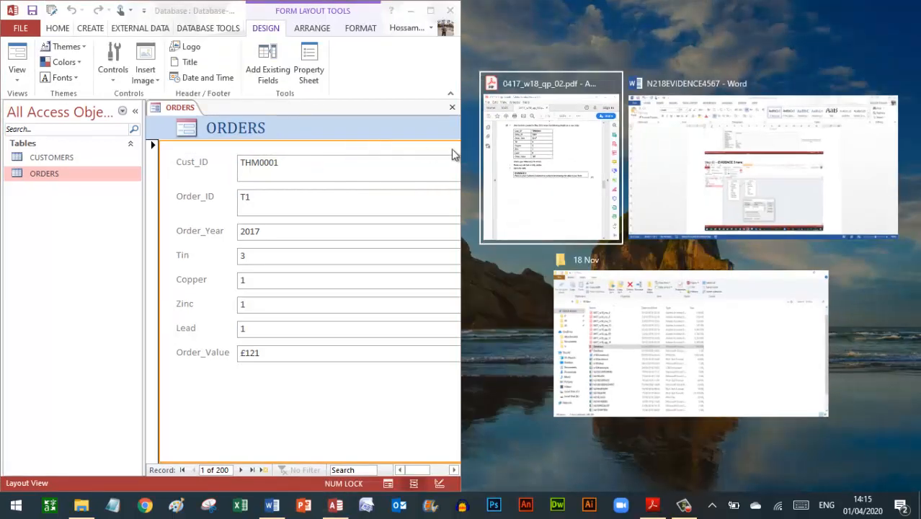
left_click(510, 154)
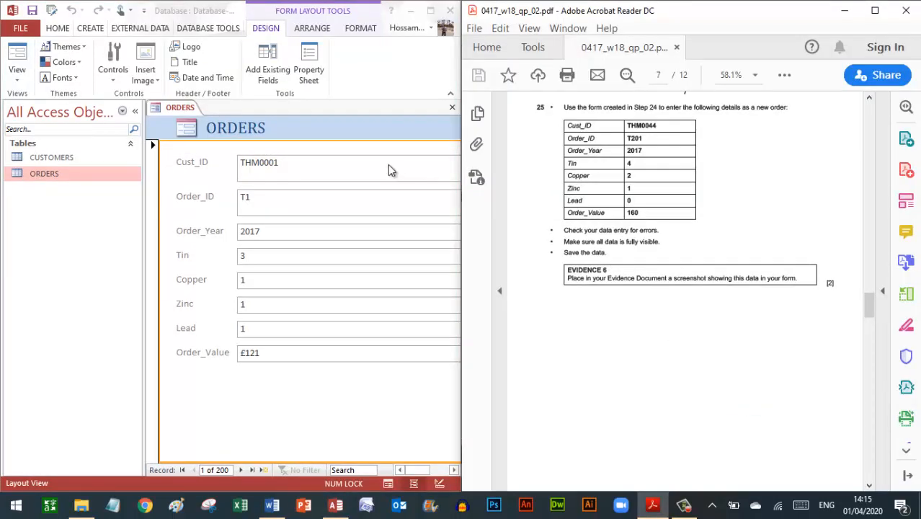
left_click(372, 154)
key("super+Right")
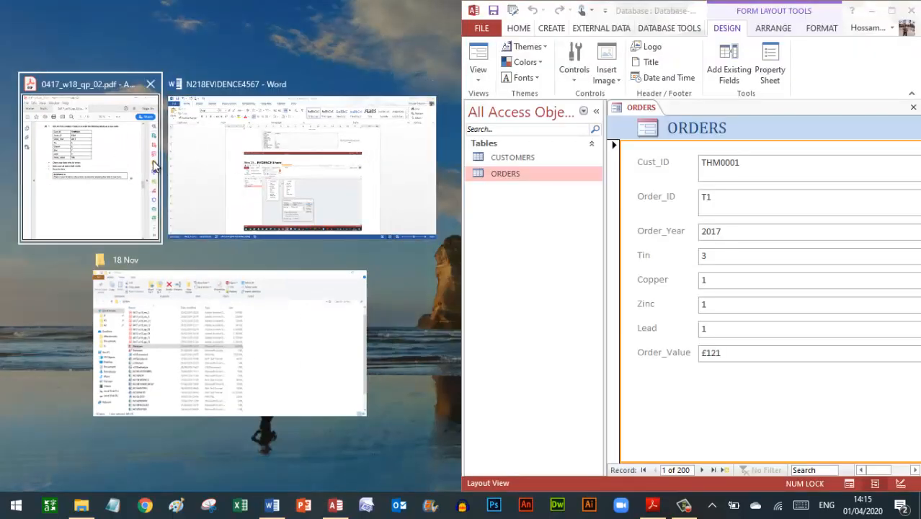
left_click(247, 167)
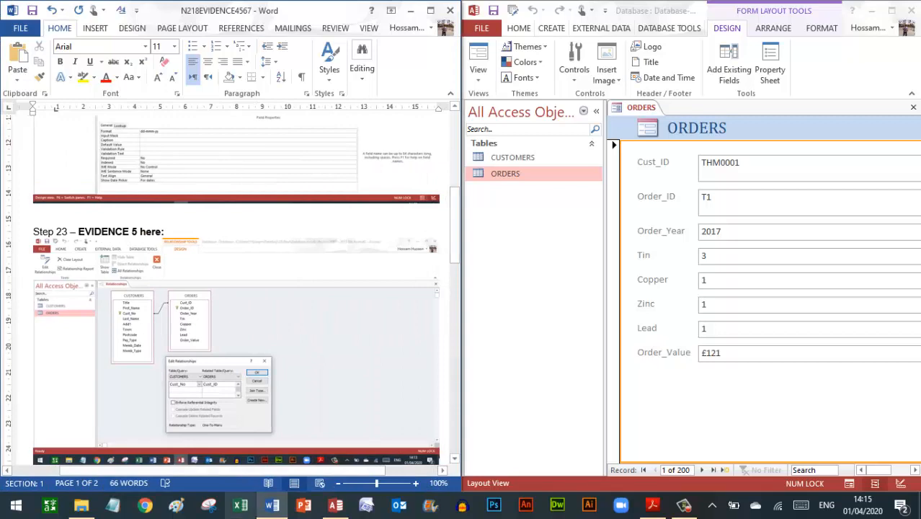
left_click(336, 504)
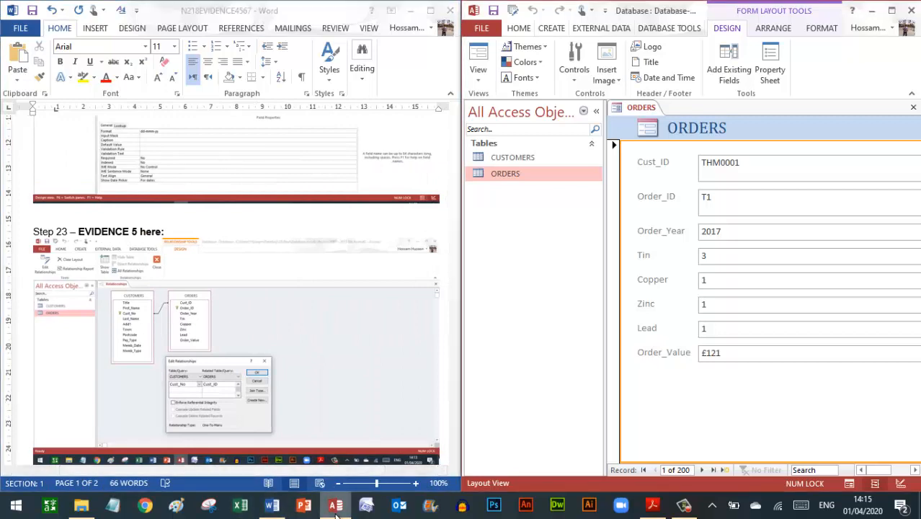
key("super+Left")
key("super+Left")
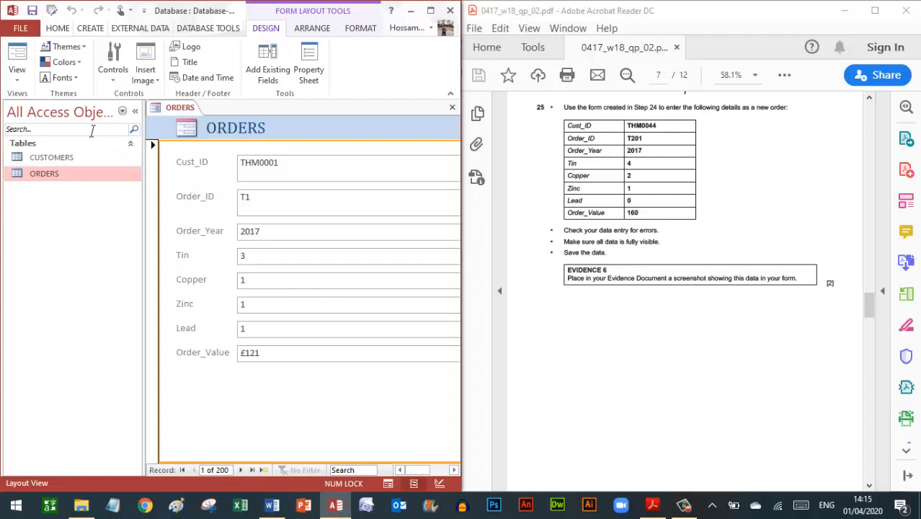
left_click(19, 78)
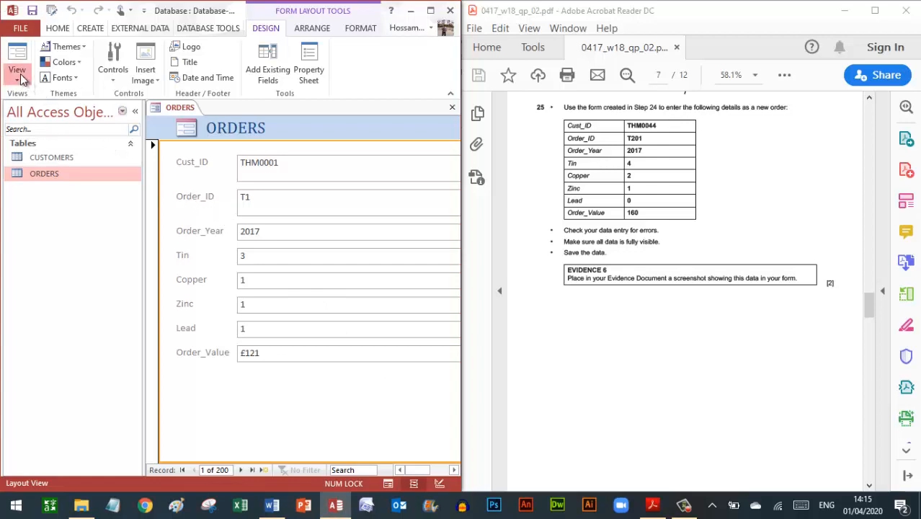
- Switch the ORDERS form to Form View and start a new record with ID T201
left_click(55, 104)
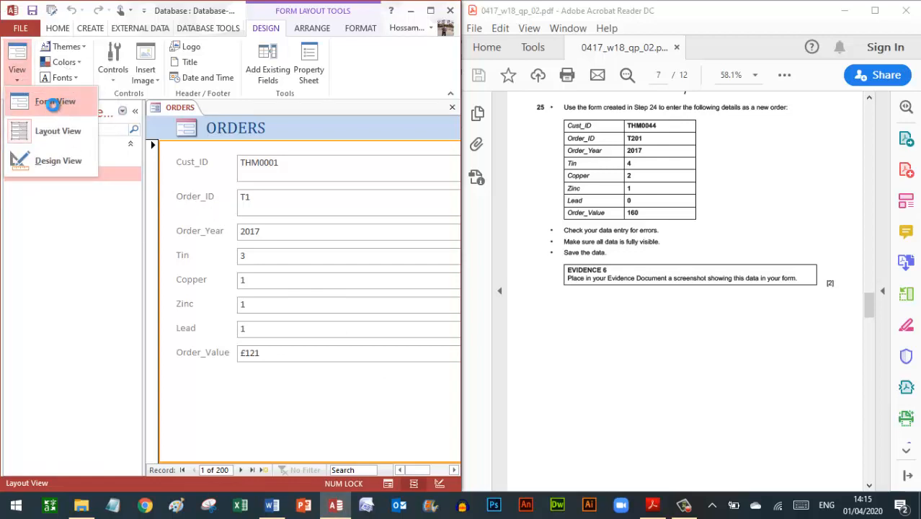
left_click(264, 469)
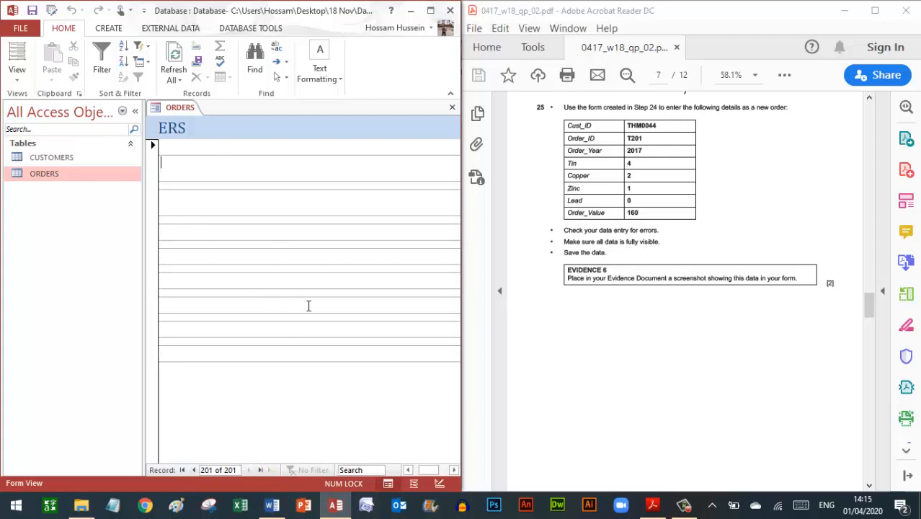
key("Caps_Lock")
type("T")
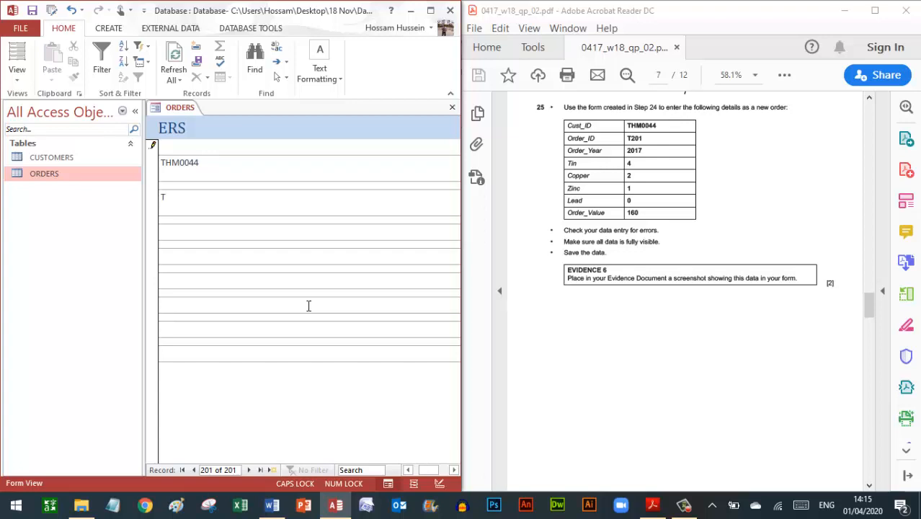
type("201")
left_click_drag(425, 472, 420, 473)
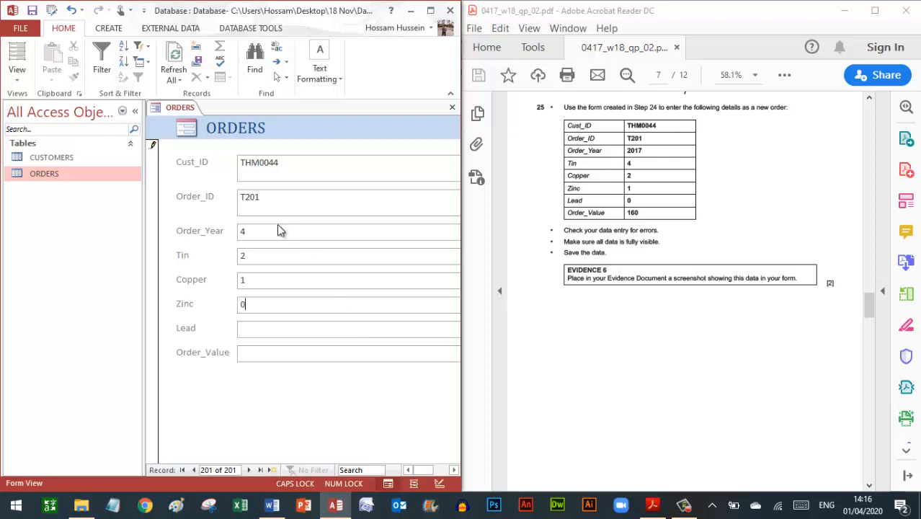
- Enter Order_Year 2017, Tin 4, Copper 2 and Zinc 1, then maximize the exam paper to check
double_click(243, 231)
type("2")
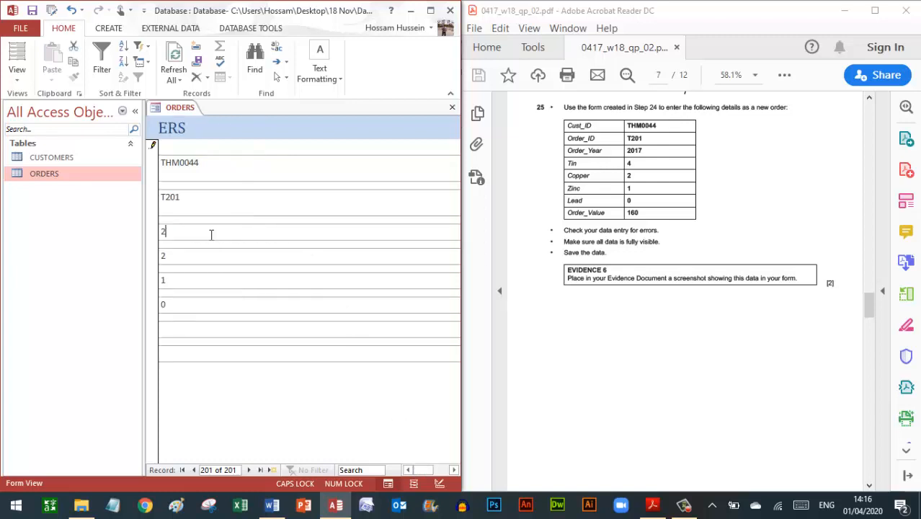
type("017")
key("Tab")
type("4")
key("Tab")
type("2")
key("Tab")
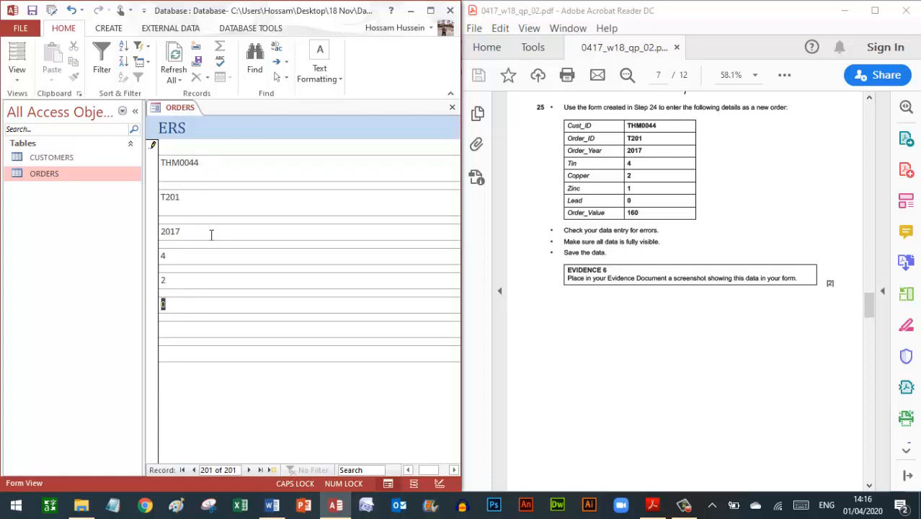
type("1")
left_click_drag(425, 471, 408, 469)
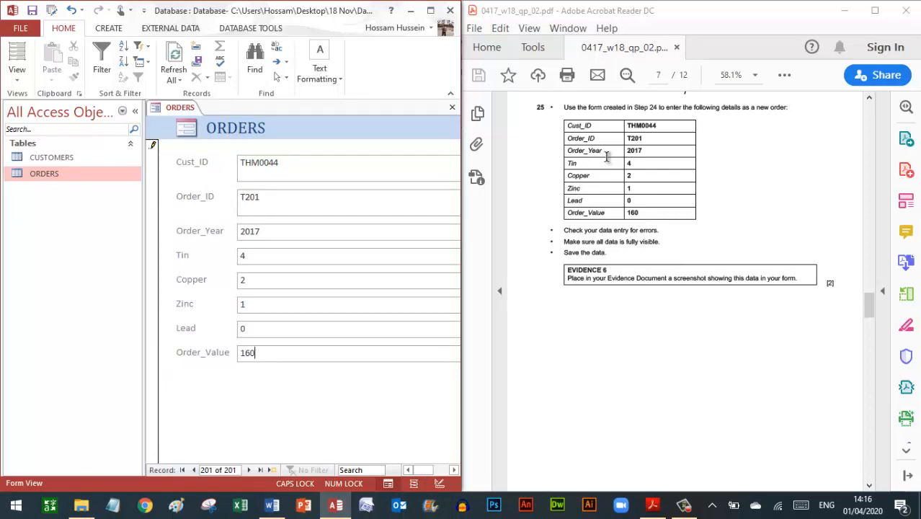
left_click(874, 12)
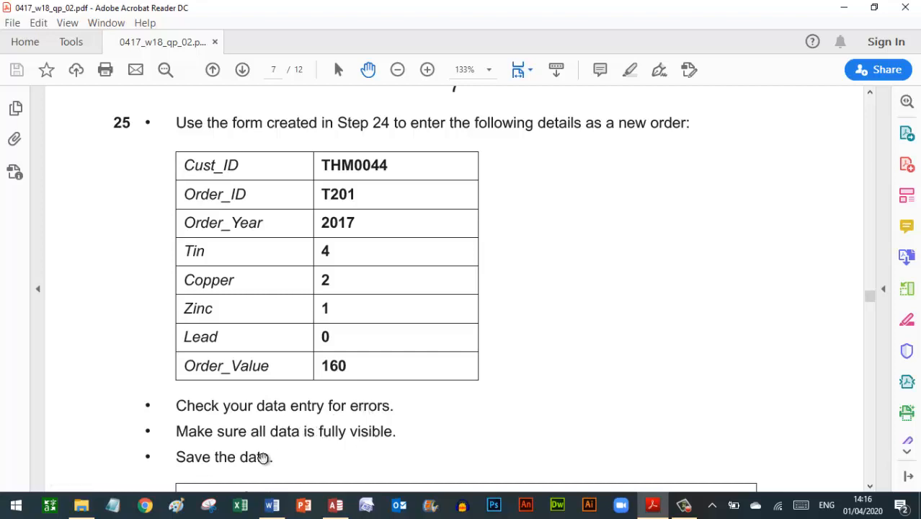
- Maximize Access and save the ORDERS form with its new record under the name 'Form'
scroll(301, 446, "down", 5)
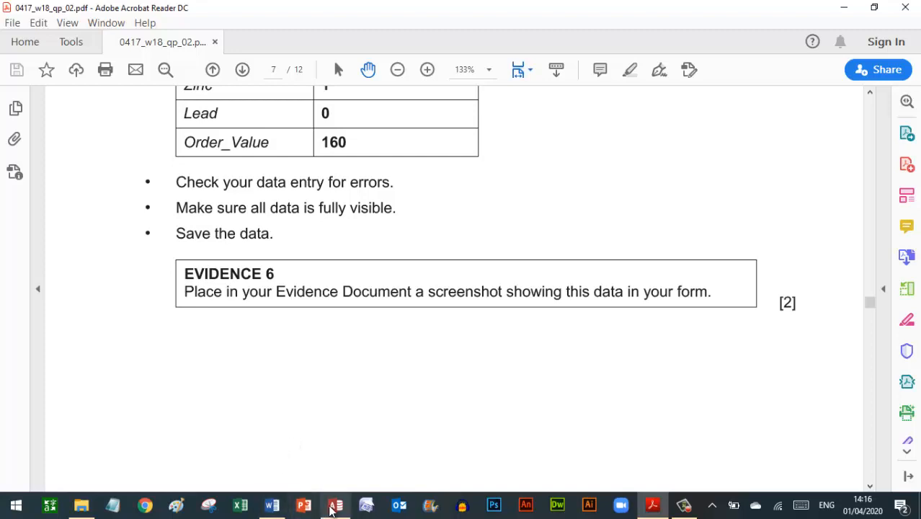
left_click(335, 506)
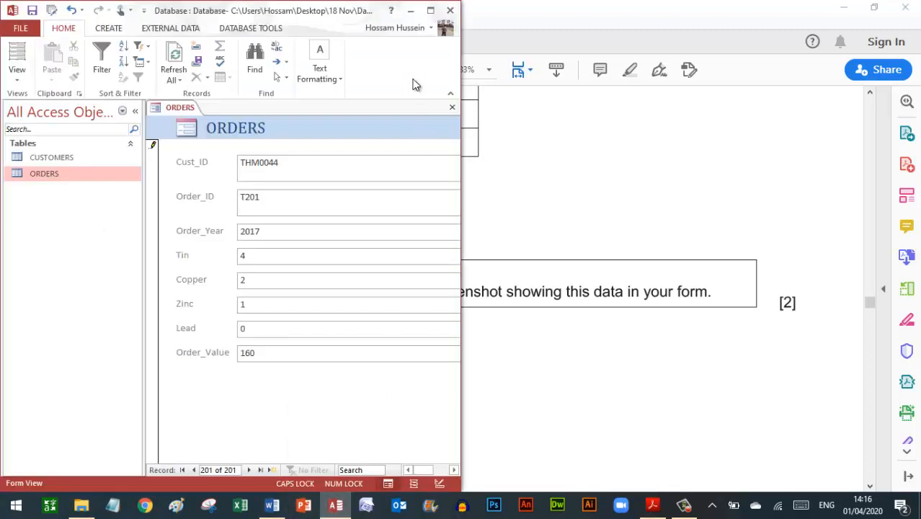
left_click(431, 11)
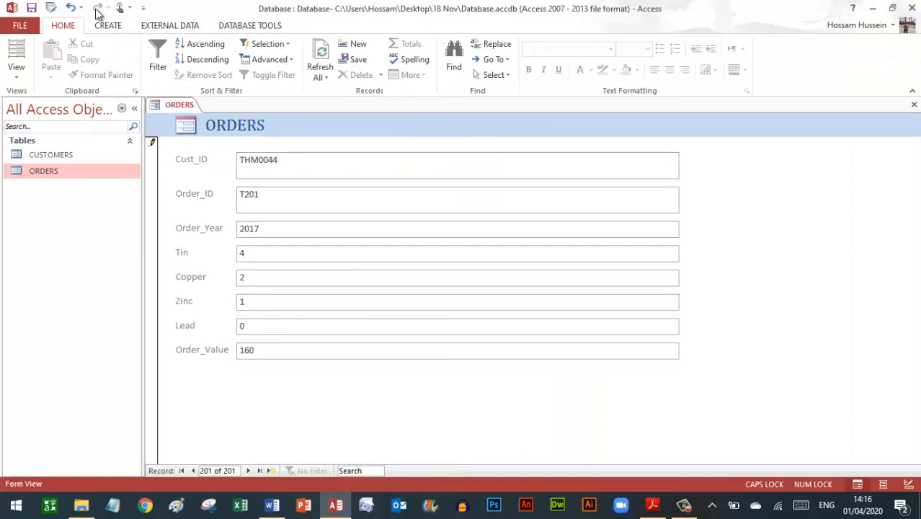
left_click(33, 10)
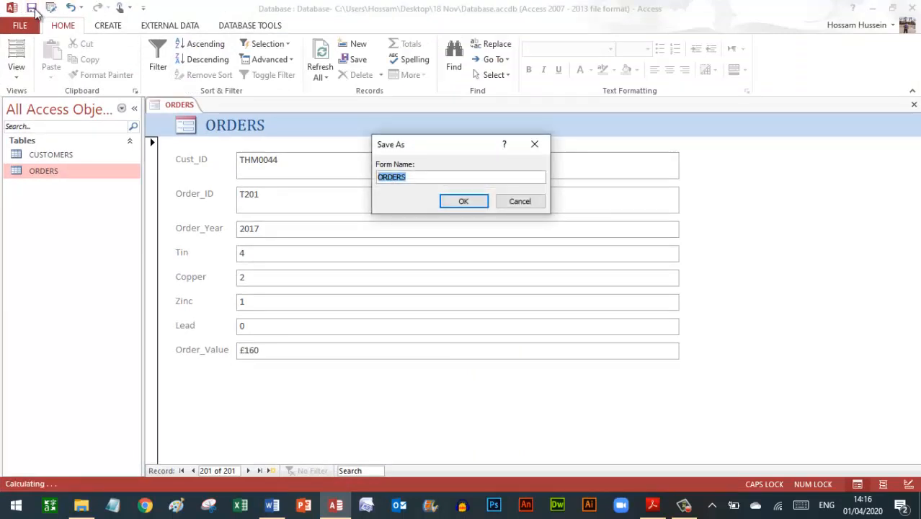
type("fORM")
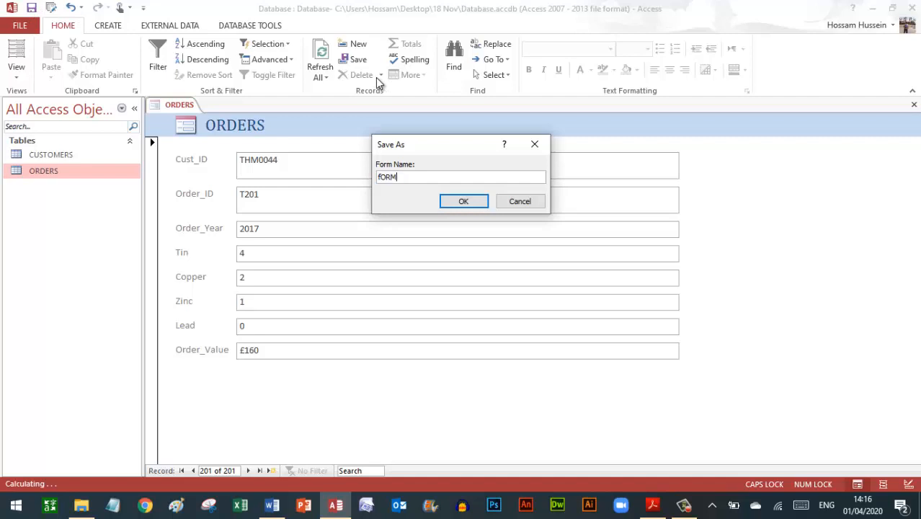
key("BackSpace")
key("BackSpace")
key("BackSpace")
key("BackSpace")
key("Caps_Lock")
type("Form")
key("Return")
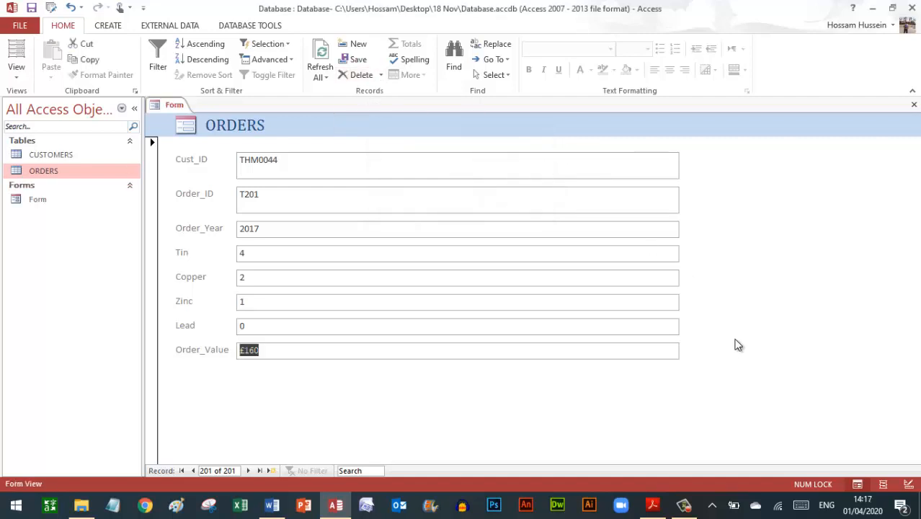
left_click(652, 504)
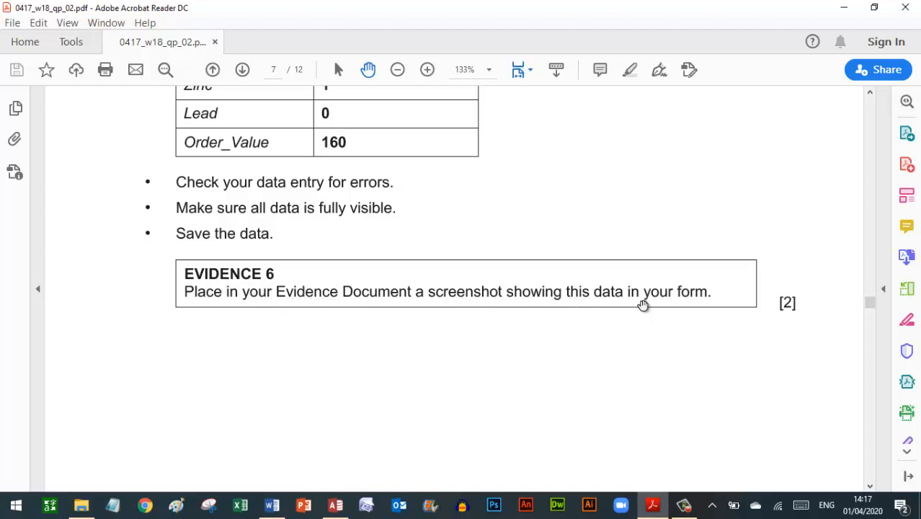
left_click(336, 505)
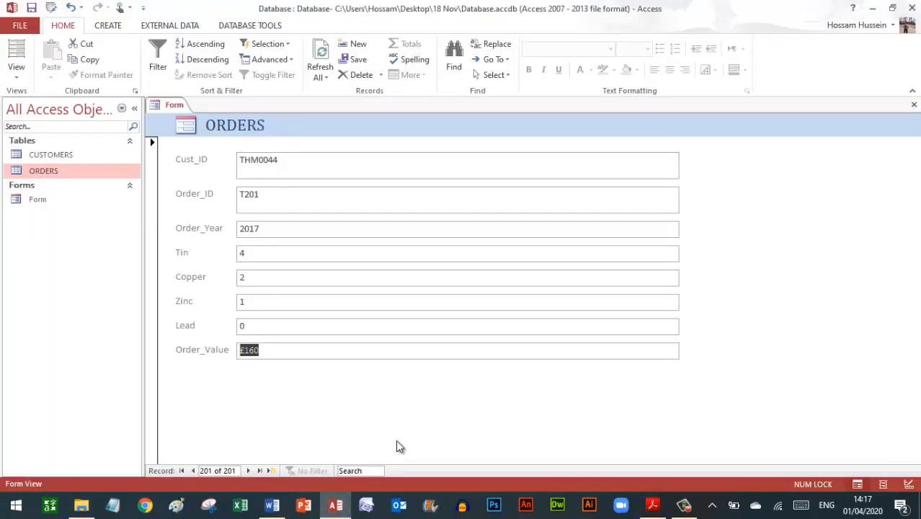
- Paste the filled ORDERS form screenshot on the empty line under Step 25 in the maximized Word document
left_click(274, 506)
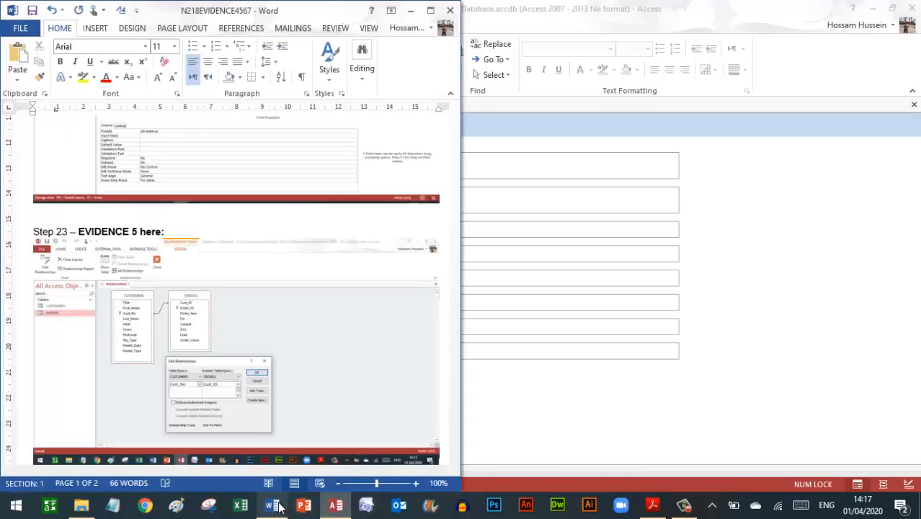
left_click(431, 11)
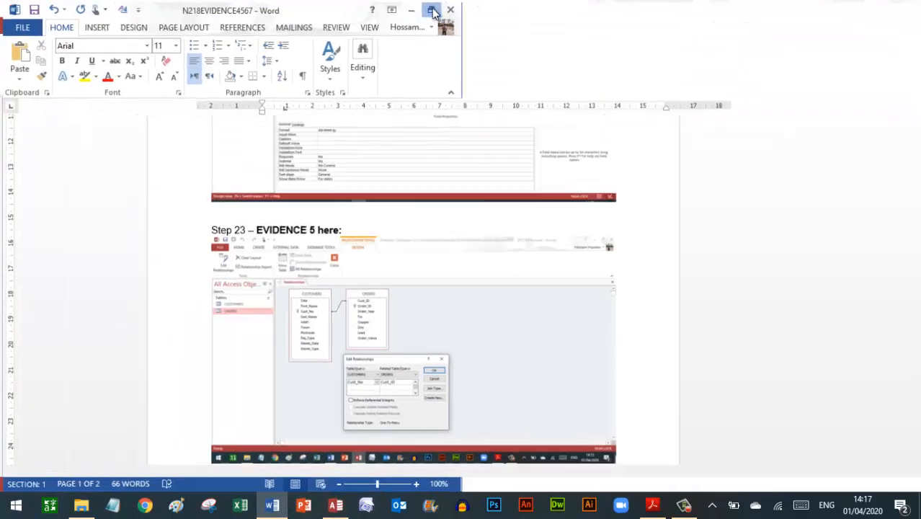
scroll(818, 330, "down", 5)
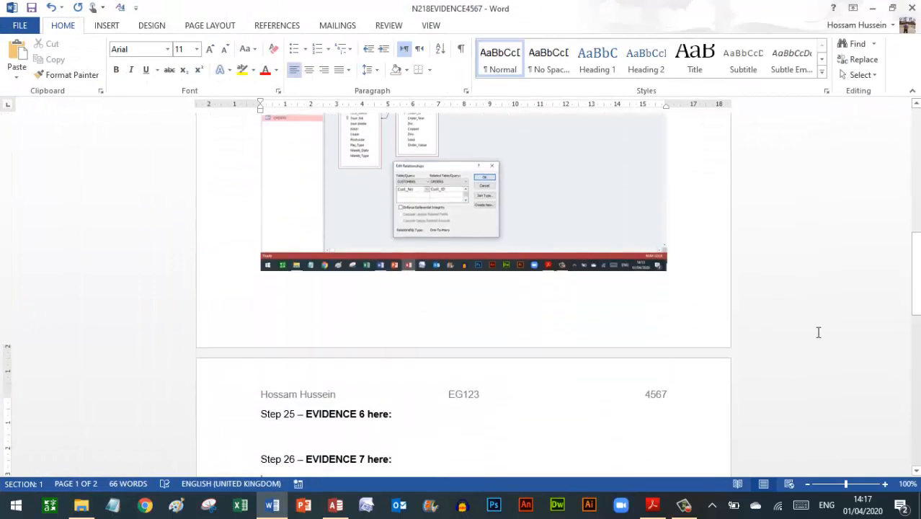
scroll(819, 332, "down", 1)
key("Up")
key("Up")
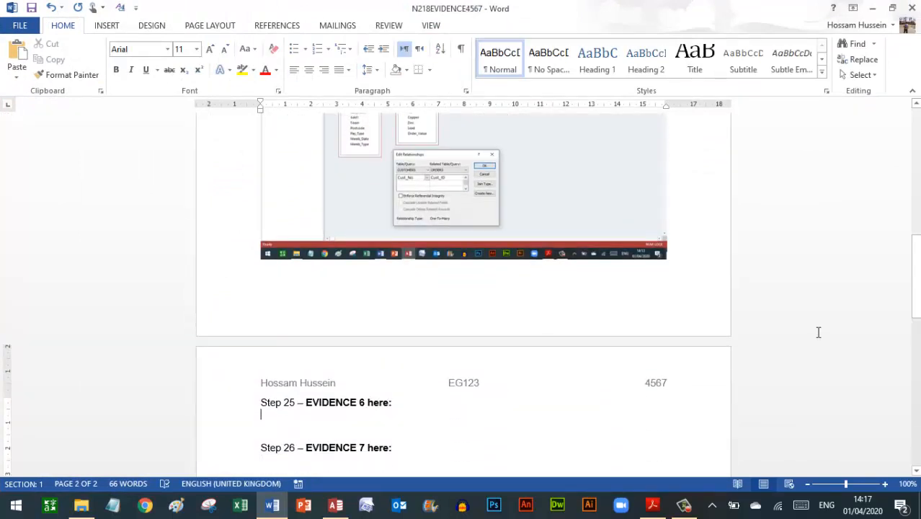
left_click(18, 52)
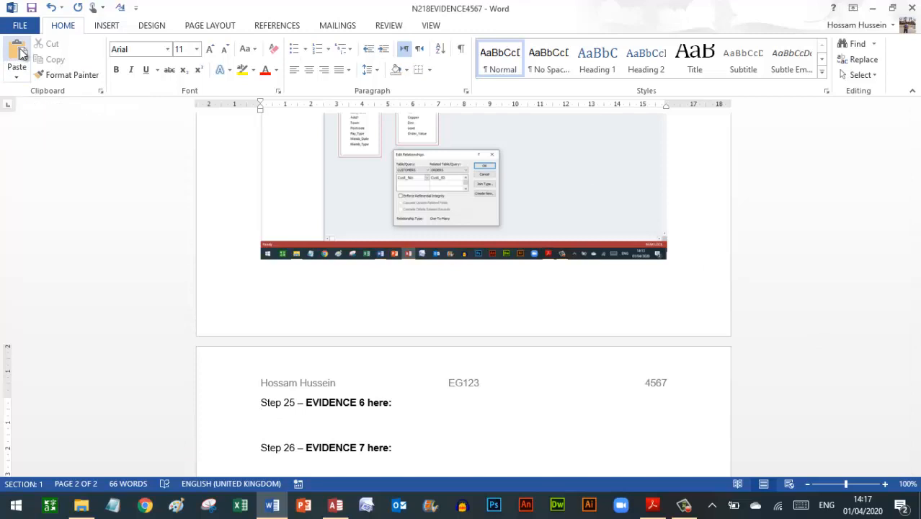
left_click(19, 53)
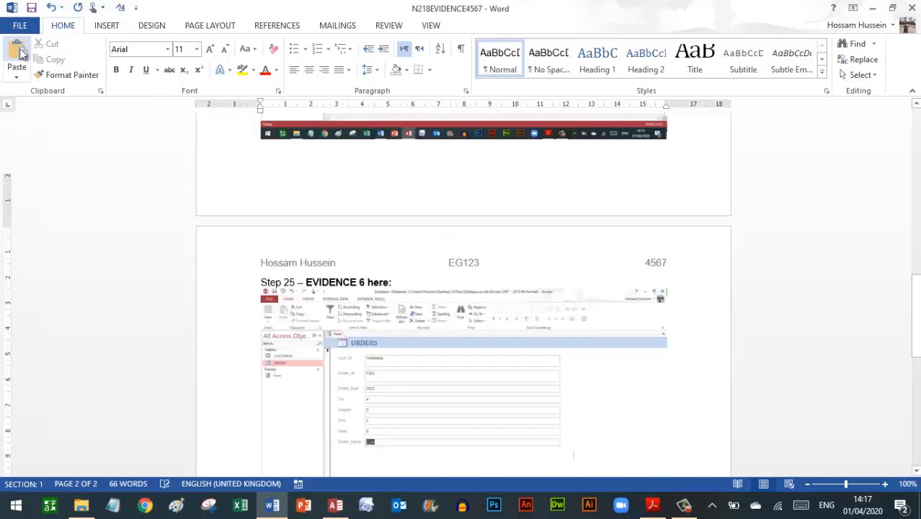
left_click(659, 509)
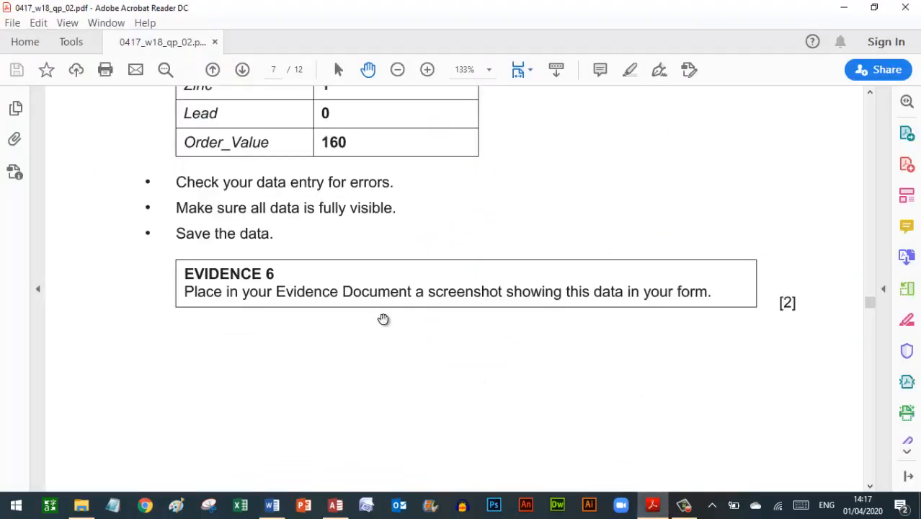
- Close the saved ORDERS form tab in Access
scroll(382, 319, "down", 2)
scroll(382, 320, "down", 10)
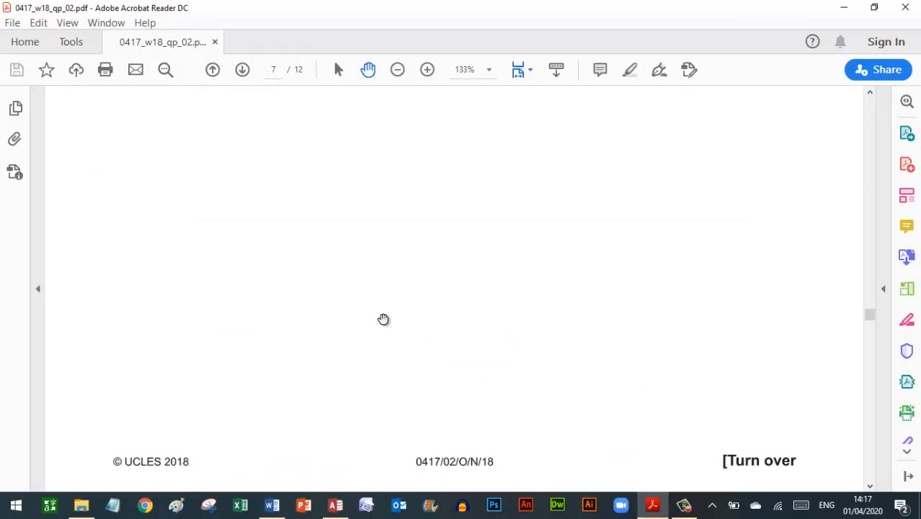
scroll(383, 319, "down", 3)
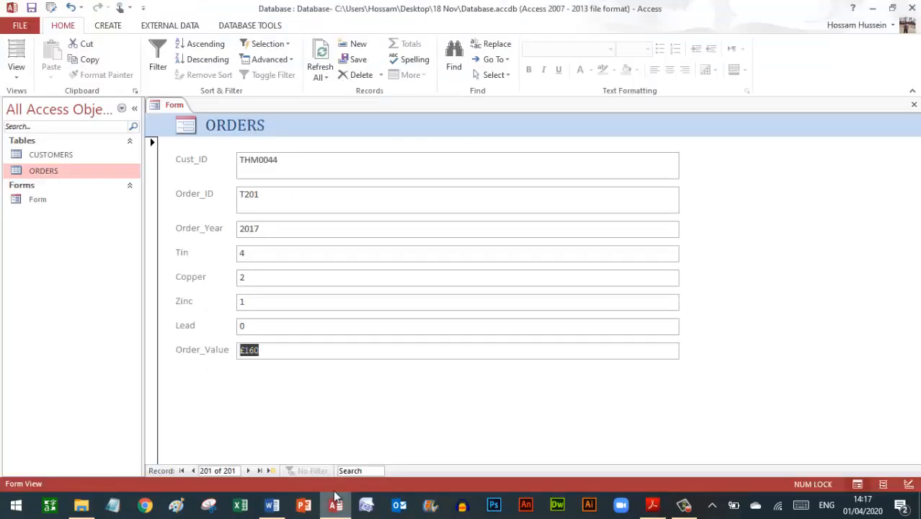
left_click(336, 504)
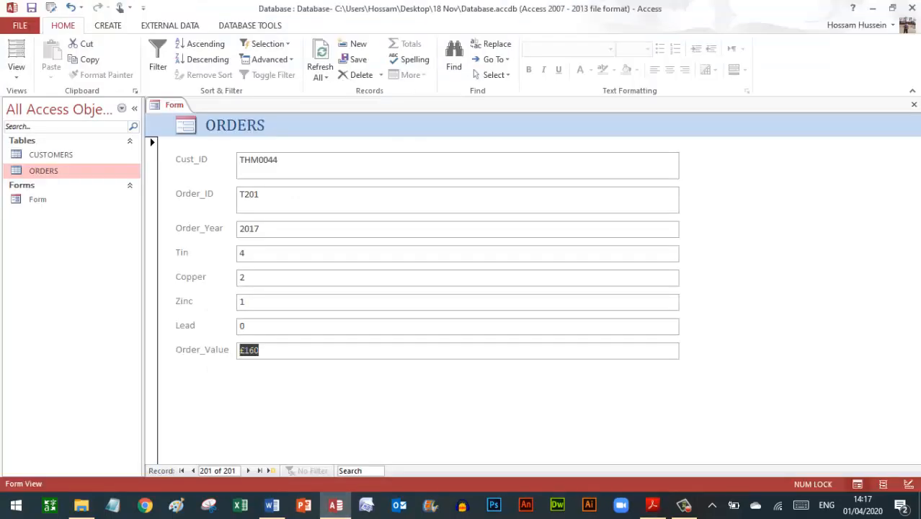
left_click(914, 106)
left_click(914, 106)
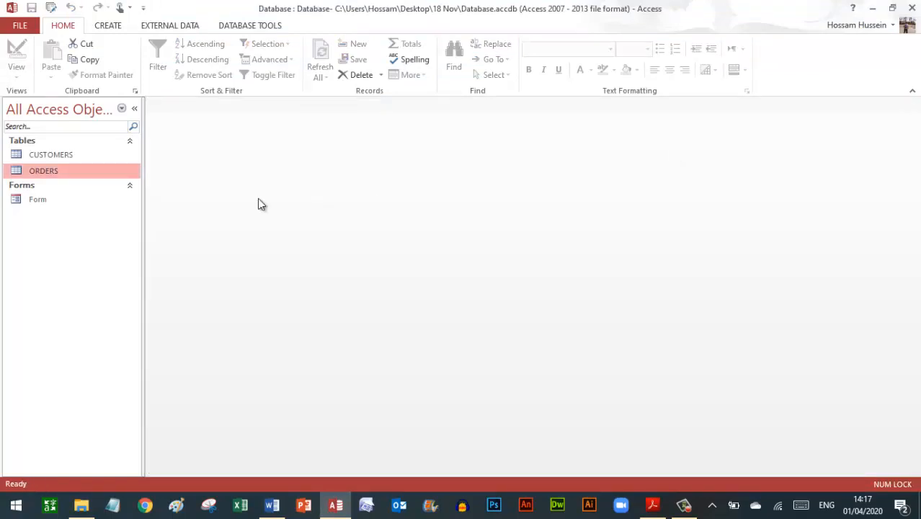
- Scroll the exam paper to question 26 on page 8
left_click(654, 506)
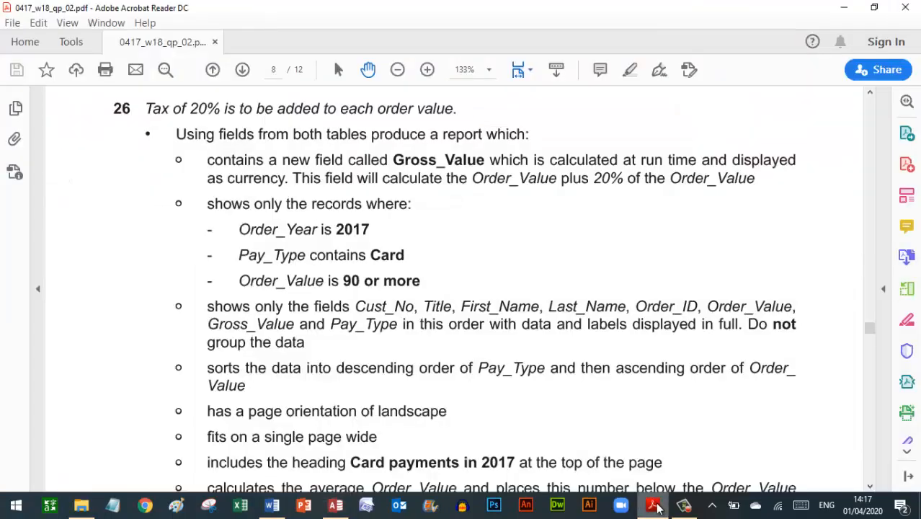
scroll(679, 155, "up", 1)
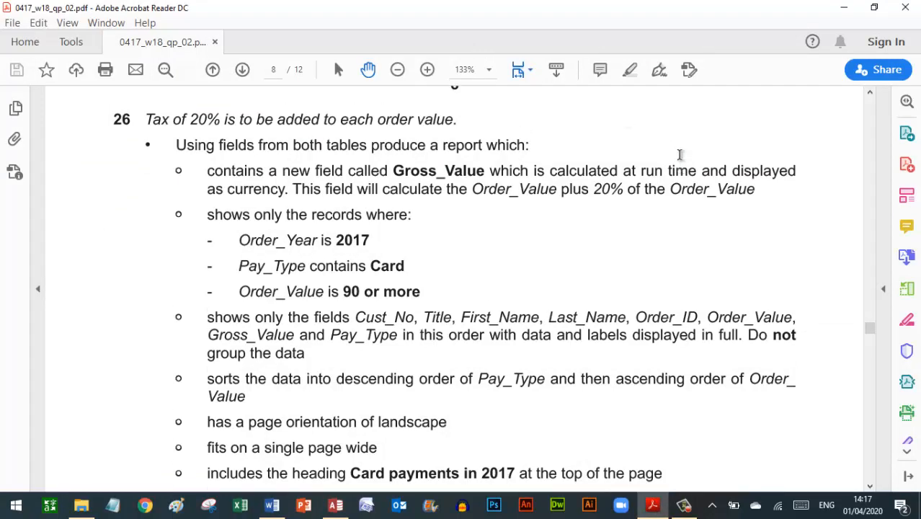
scroll(679, 155, "up", 8)
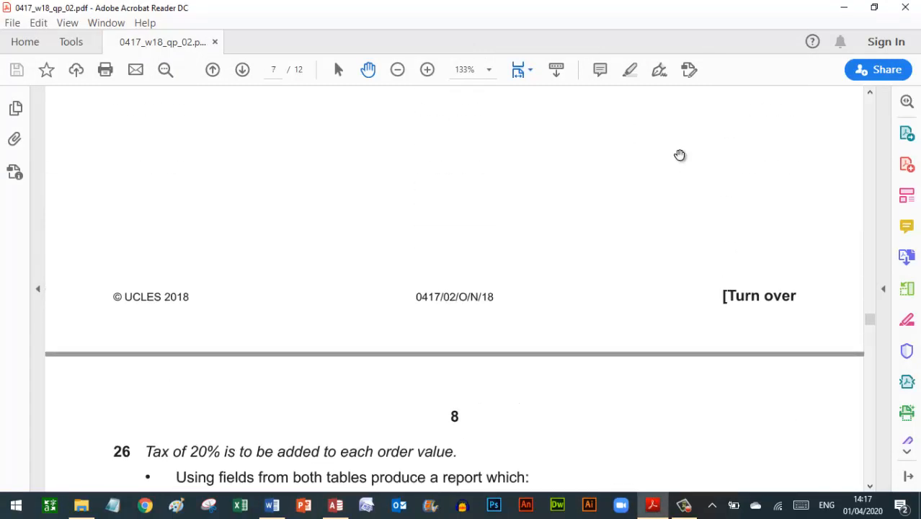
scroll(679, 155, "up", 10)
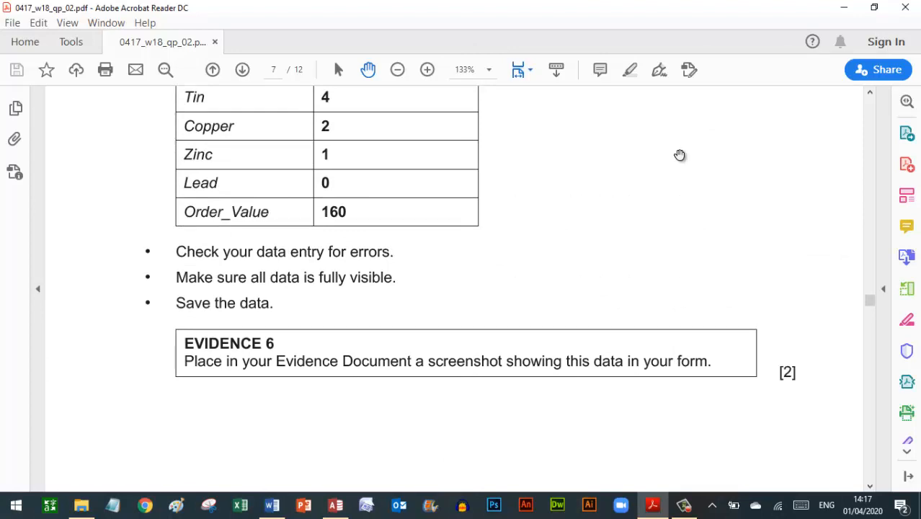
scroll(680, 155, "down", 10)
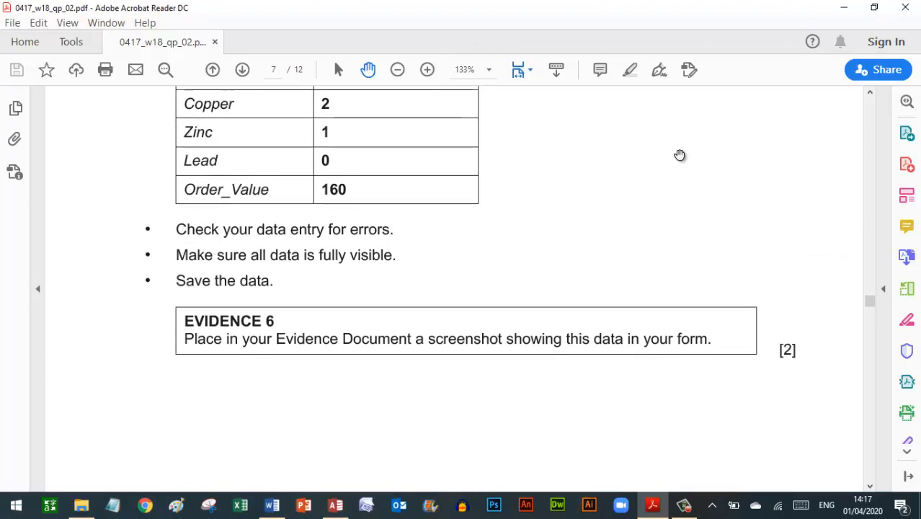
scroll(680, 155, "down", 10)
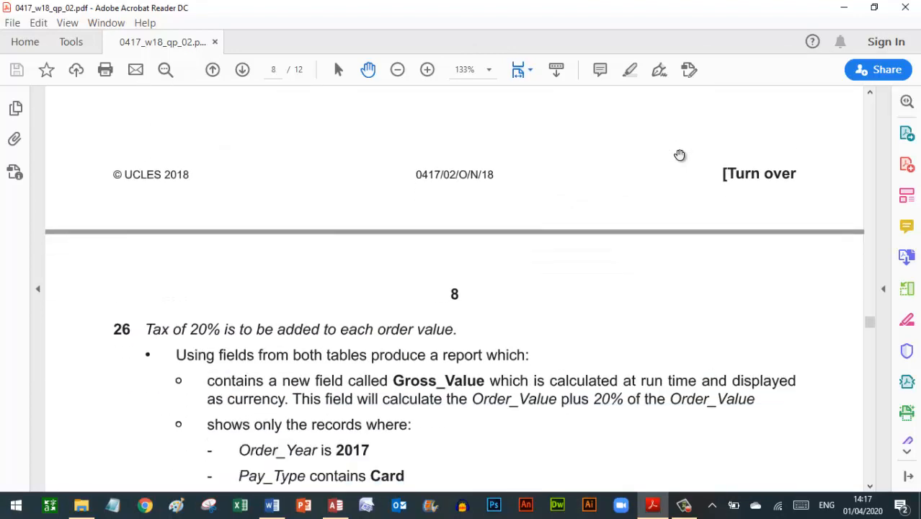
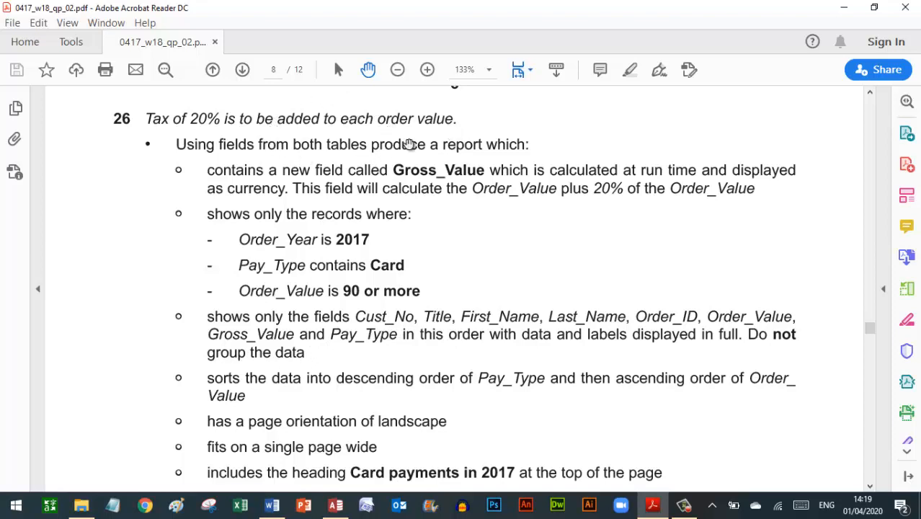
- Start a new query in Design view with the CUSTOMERS and ORDERS tables added
left_click(337, 503)
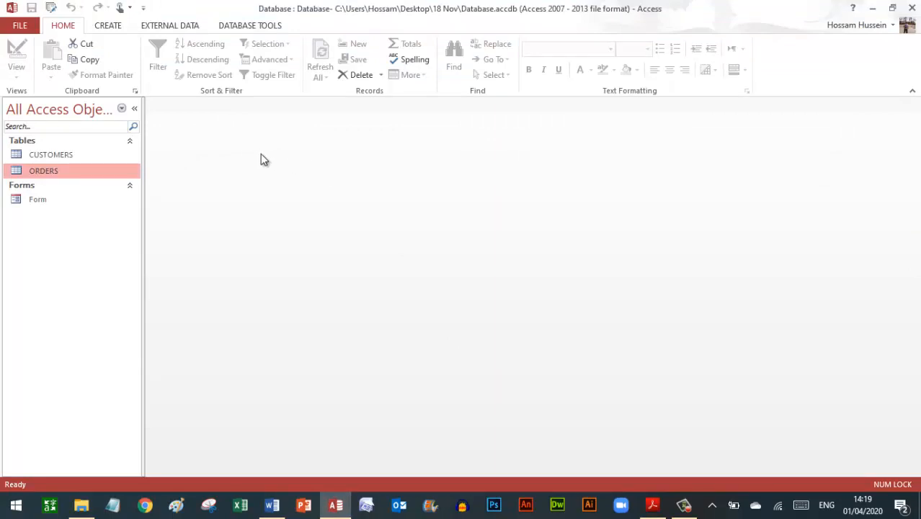
left_click(109, 29)
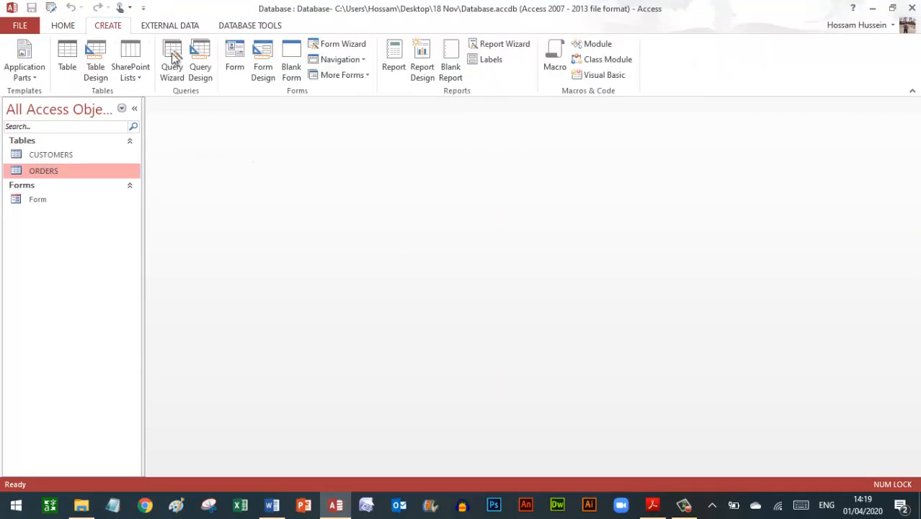
left_click(202, 73)
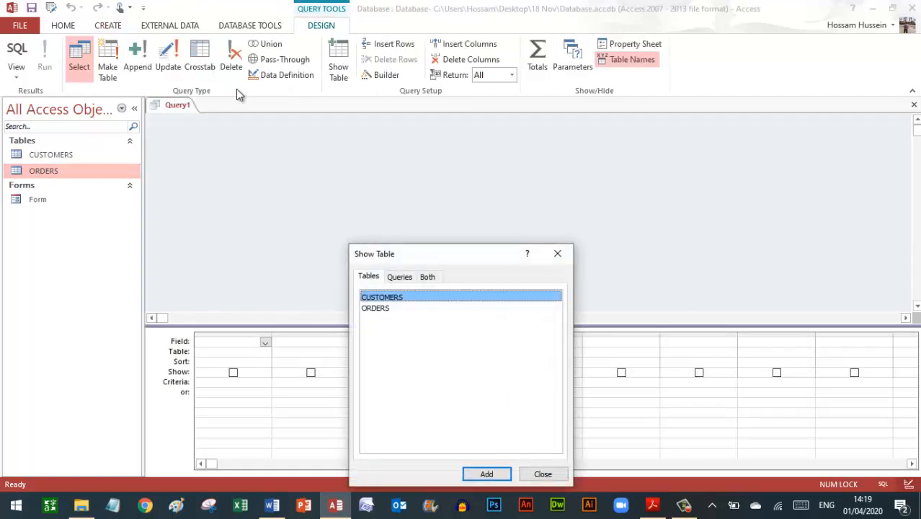
left_click(652, 505)
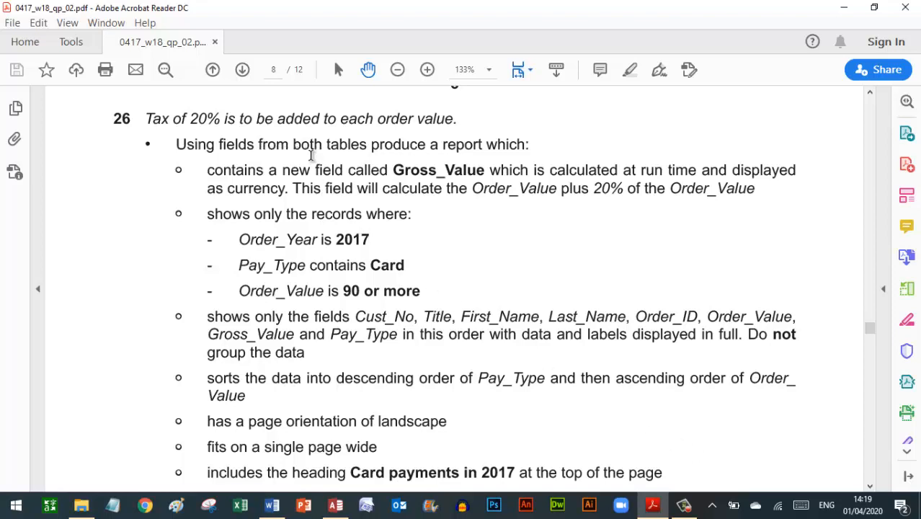
left_click(335, 504)
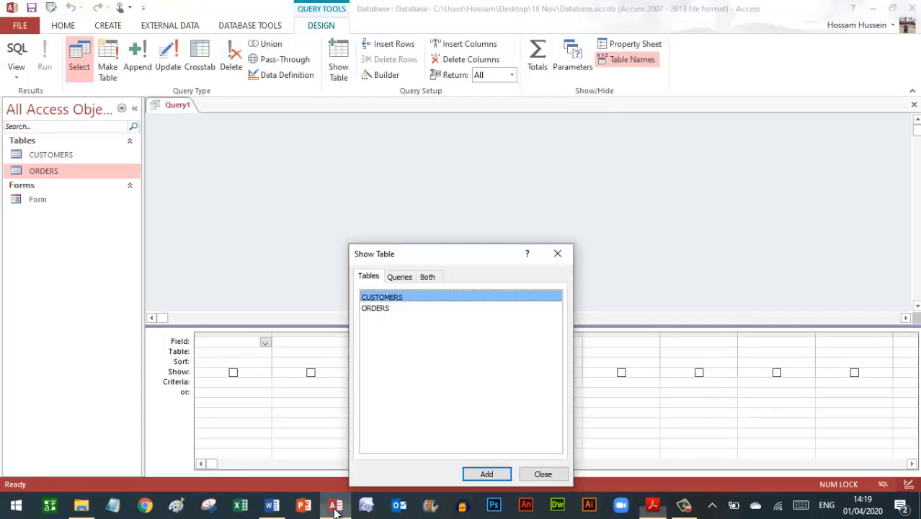
left_click(438, 308, "shift")
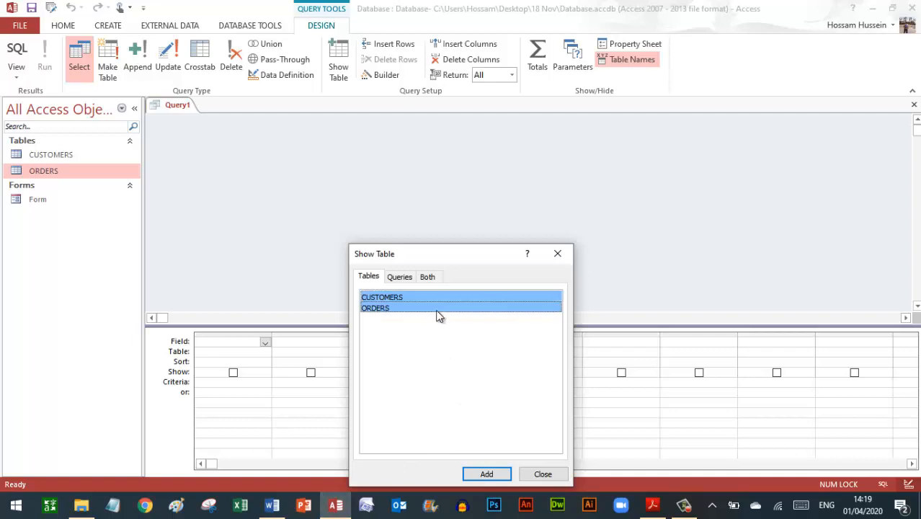
left_click(488, 474)
left_click(542, 474)
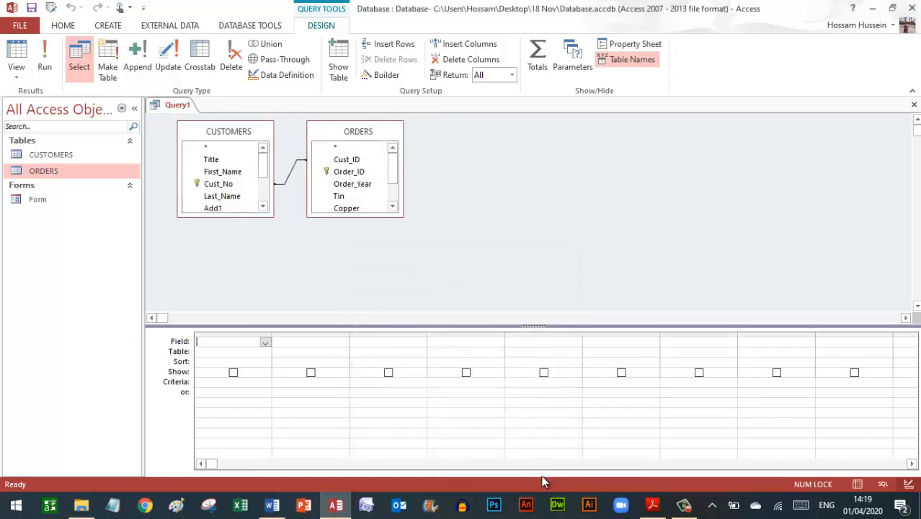
- Enlarge both table boxes to show all fields and snap the exam PDF to the right half
left_click_drag(234, 216, 235, 288)
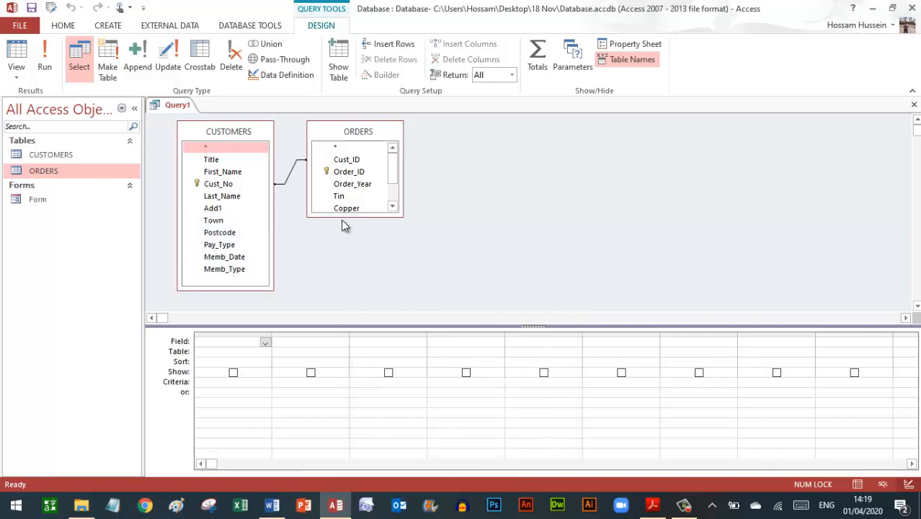
left_click_drag(343, 216, 350, 271)
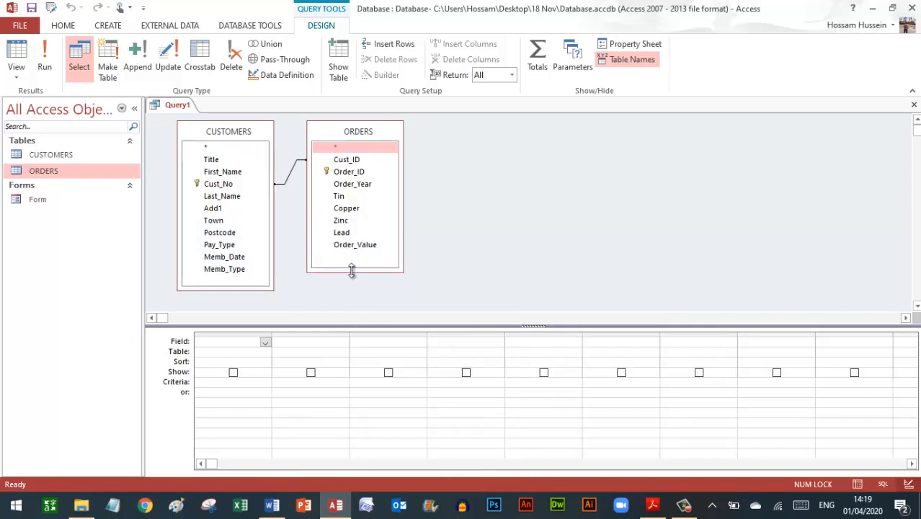
left_click(653, 503)
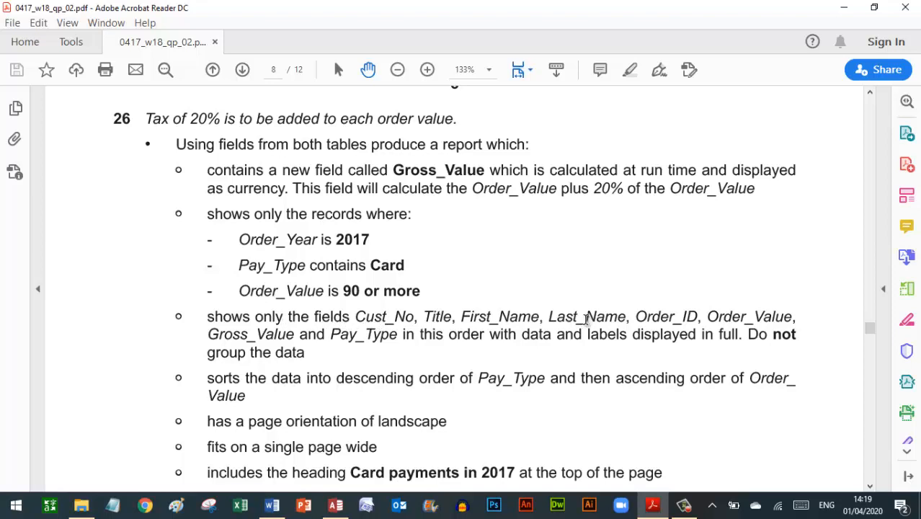
key("super+Right")
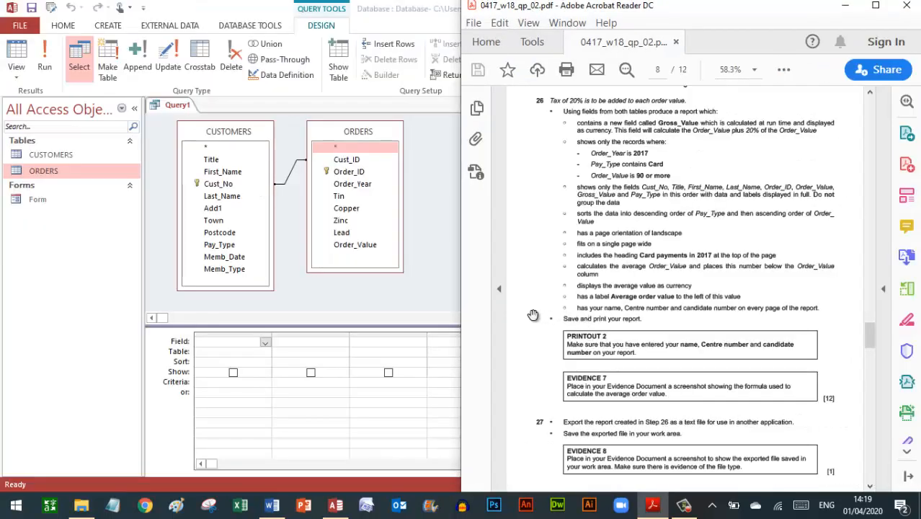
- Snap Access beside the PDF and add Cust_No, Title, First_Name and Last_Name to the grid
left_click(220, 159)
key("super+Left")
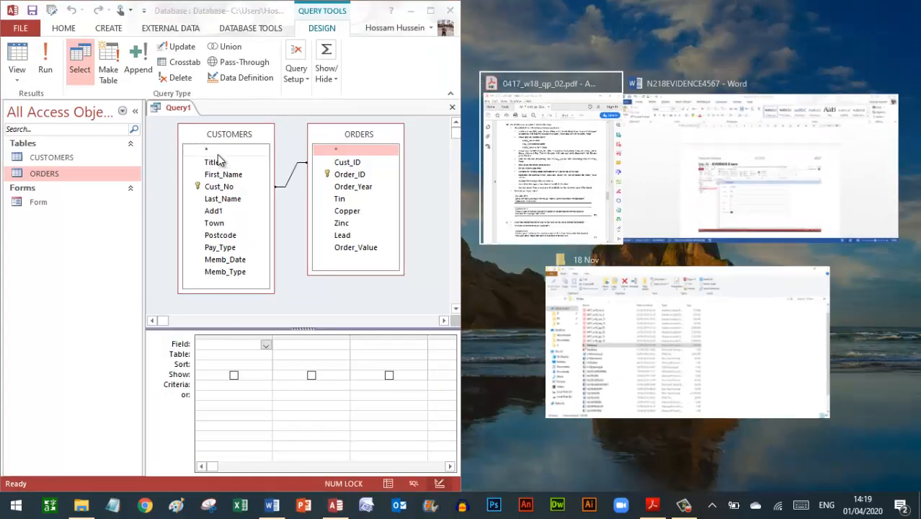
left_click(551, 144)
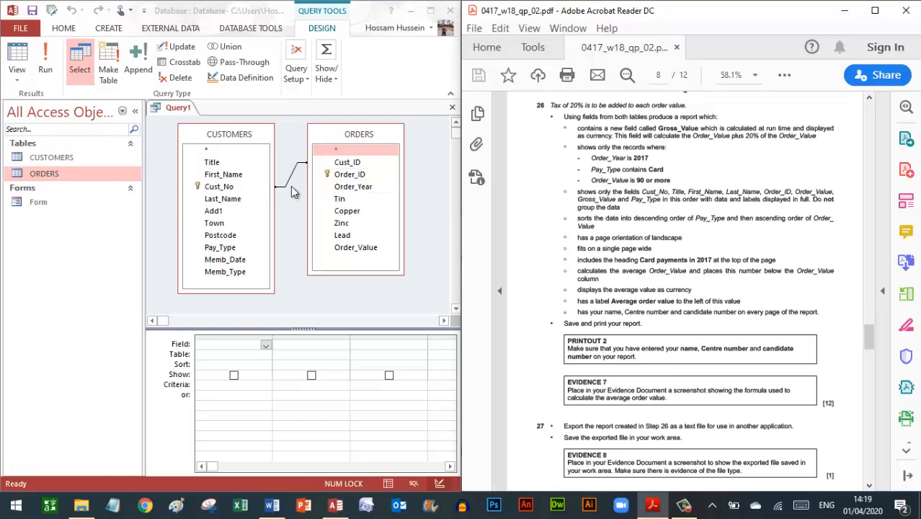
left_click(227, 193)
double_click(220, 187)
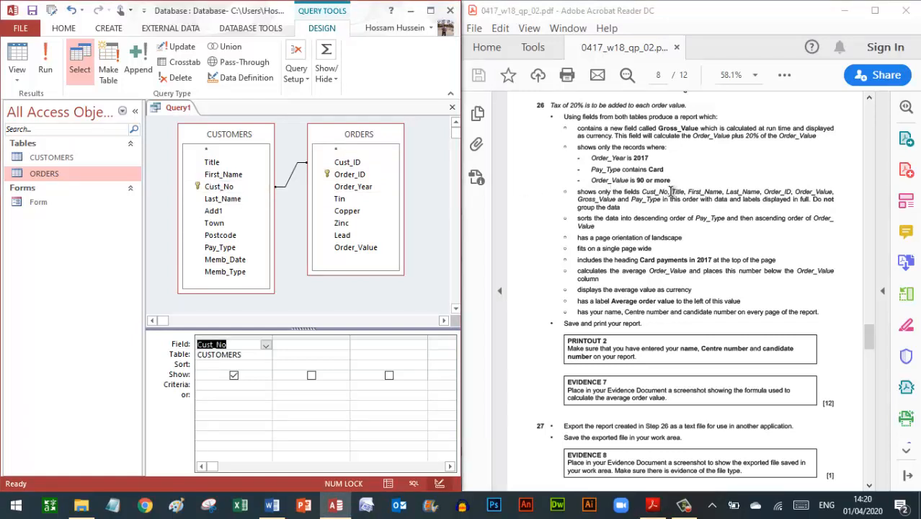
double_click(213, 162)
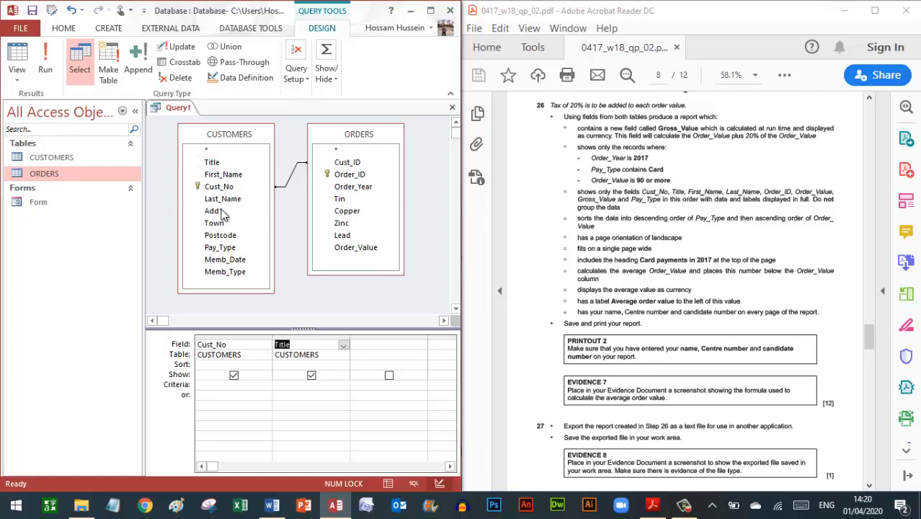
double_click(220, 176)
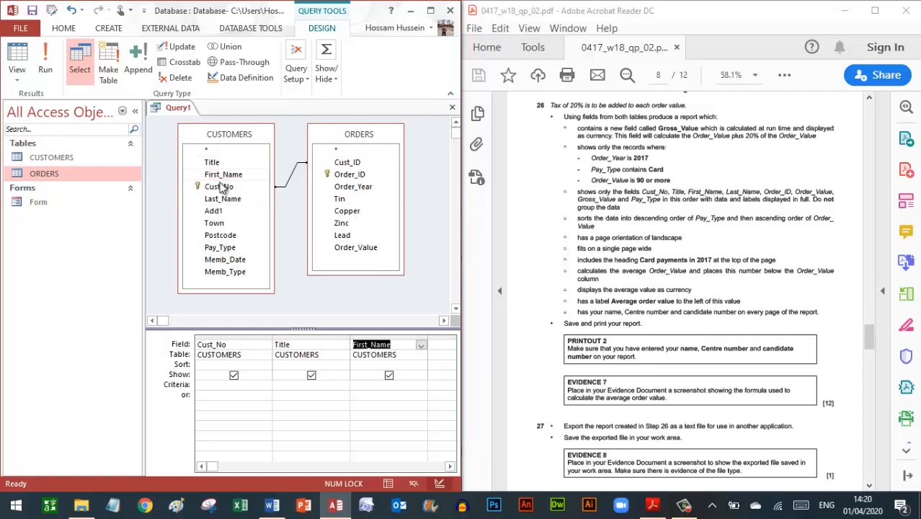
double_click(224, 199)
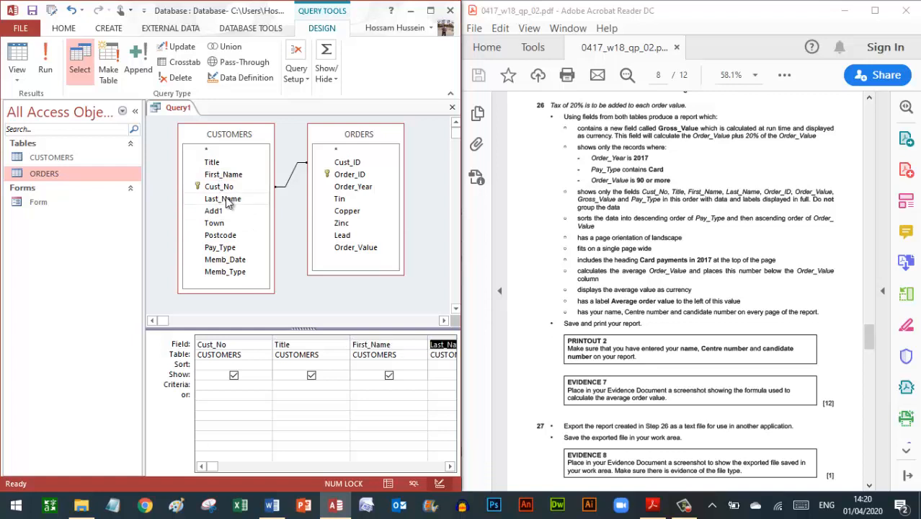
- Add Order_ID and Order_Value from ORDERS, then maximize Access
left_click(450, 466)
left_click(449, 466)
left_click(449, 466)
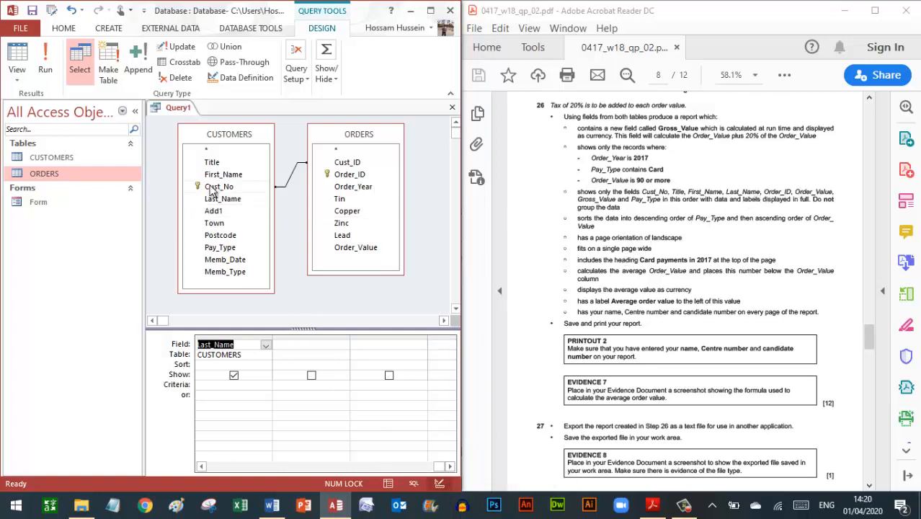
double_click(355, 176)
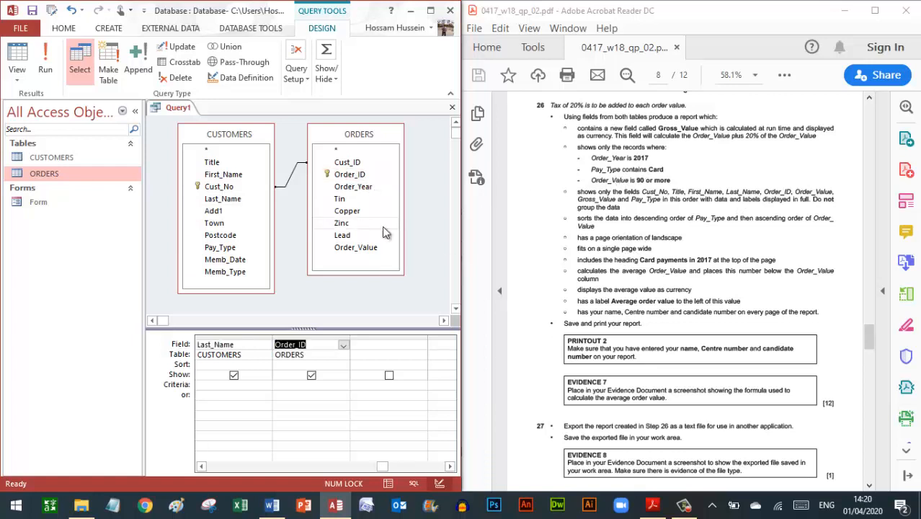
double_click(352, 247)
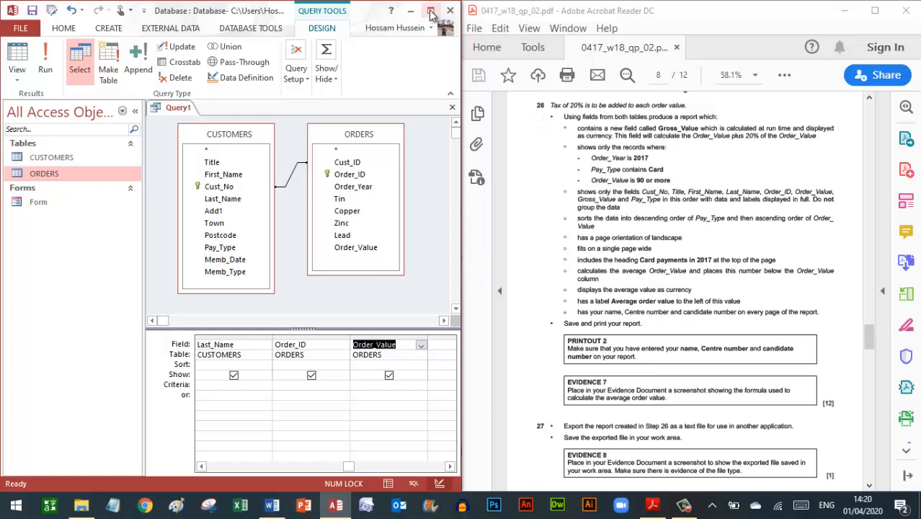
left_click(451, 467)
left_click(450, 467)
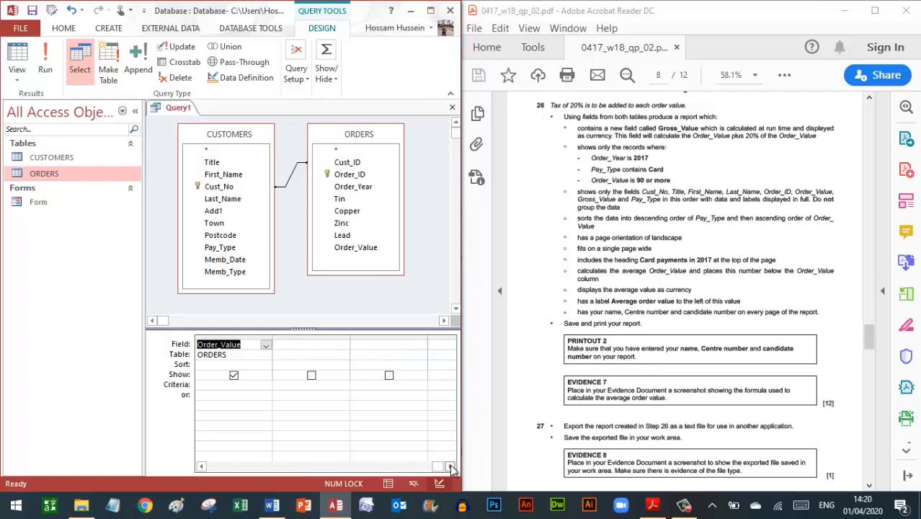
left_click(429, 12)
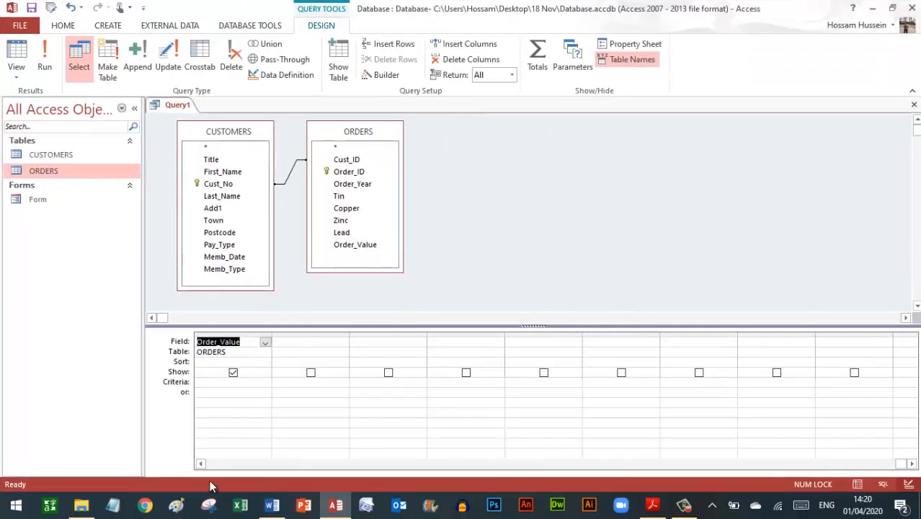
- Select and widen the empty Field column after Order_Value, checking the question in the enlarged PDF
left_click(202, 465)
left_click(202, 465)
left_click(202, 465)
left_click(202, 466)
left_click(202, 465)
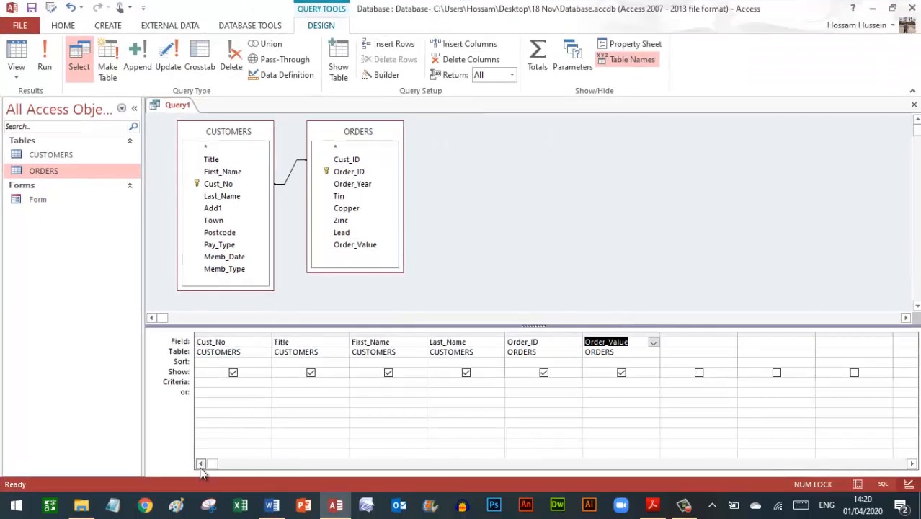
left_click(688, 342)
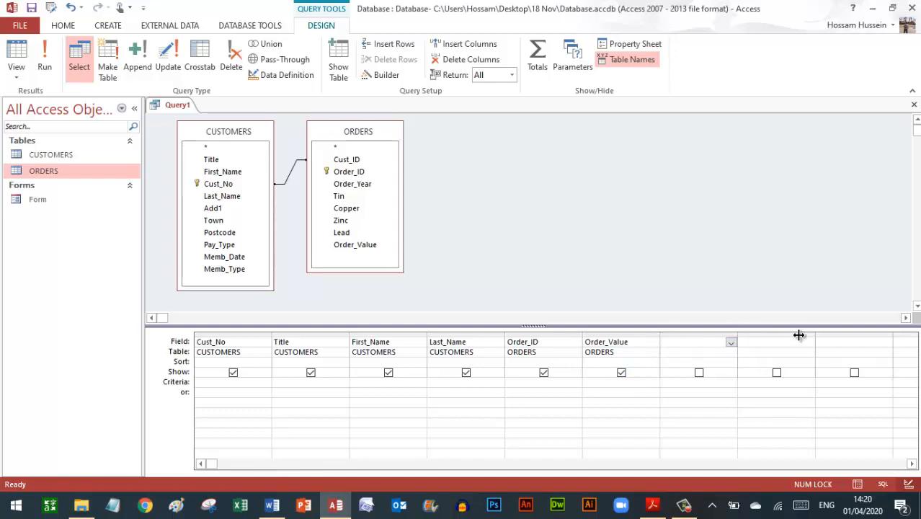
left_click_drag(814, 334, 816, 333)
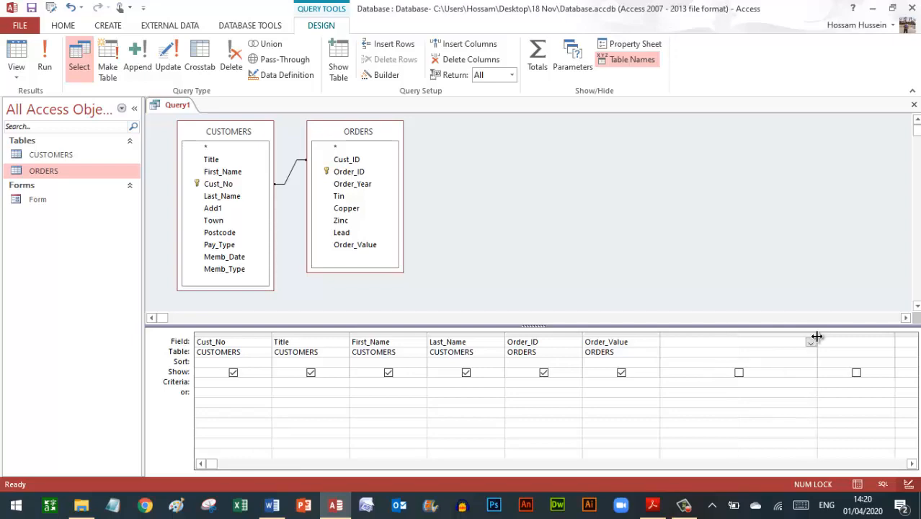
left_click(652, 505)
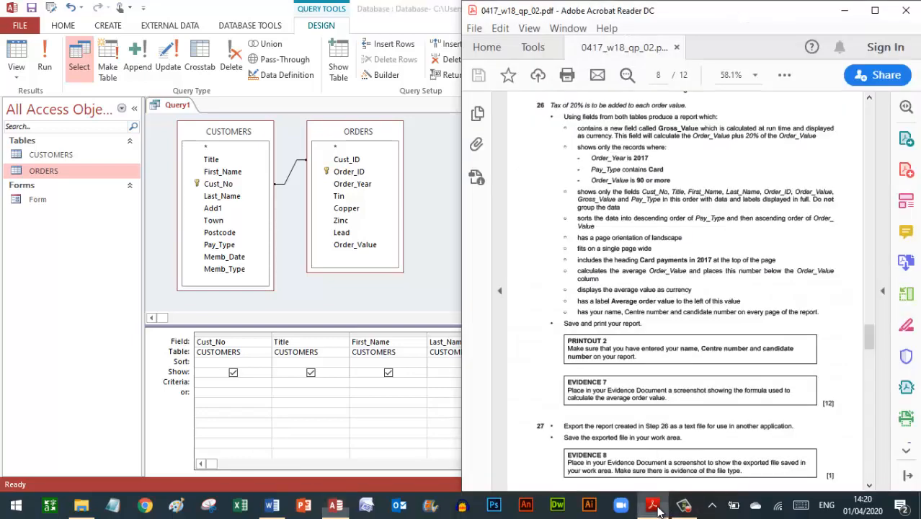
left_click(874, 10)
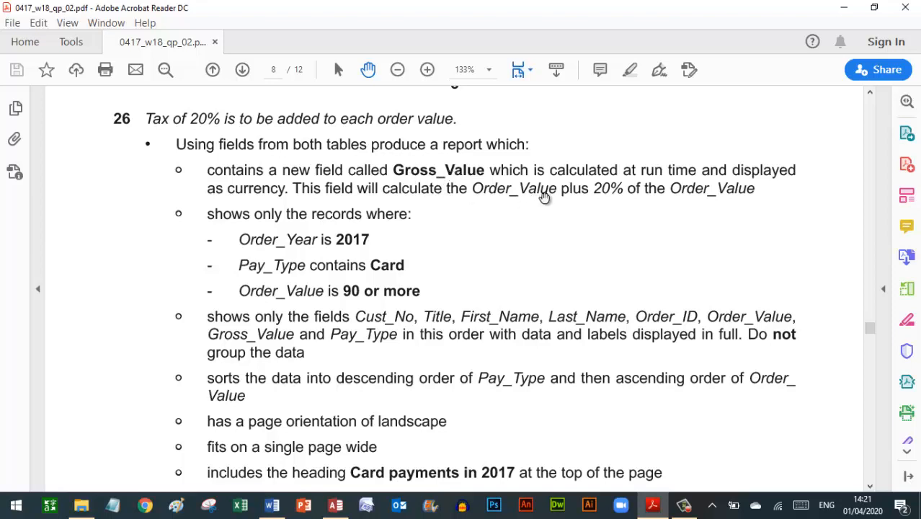
left_click(335, 505)
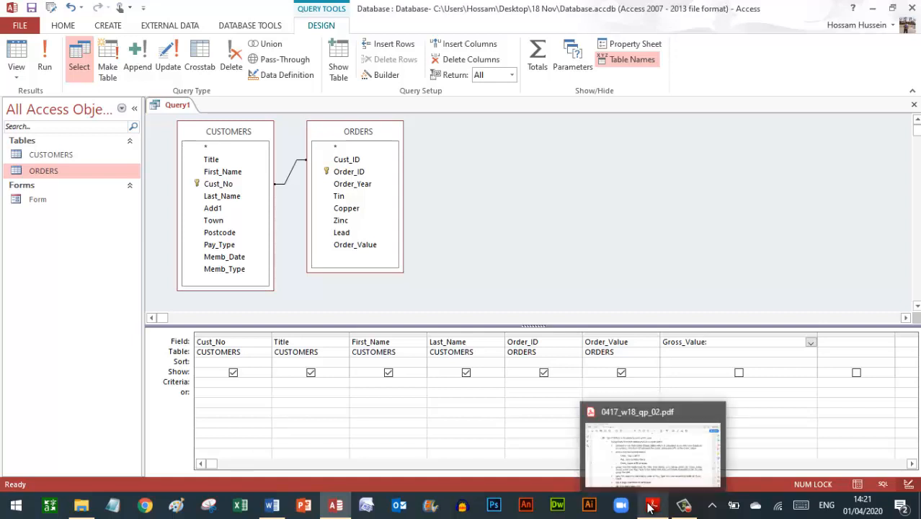
- Complete the Gross_Value formula as [Order_Value]*1.2 and reselect that column after rechecking the PDF
type("Order_Value*1.2")
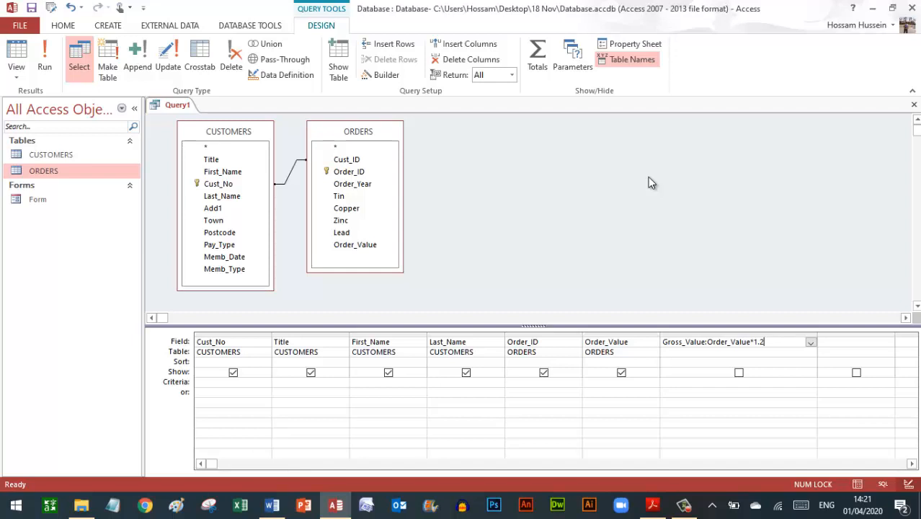
key("Tab")
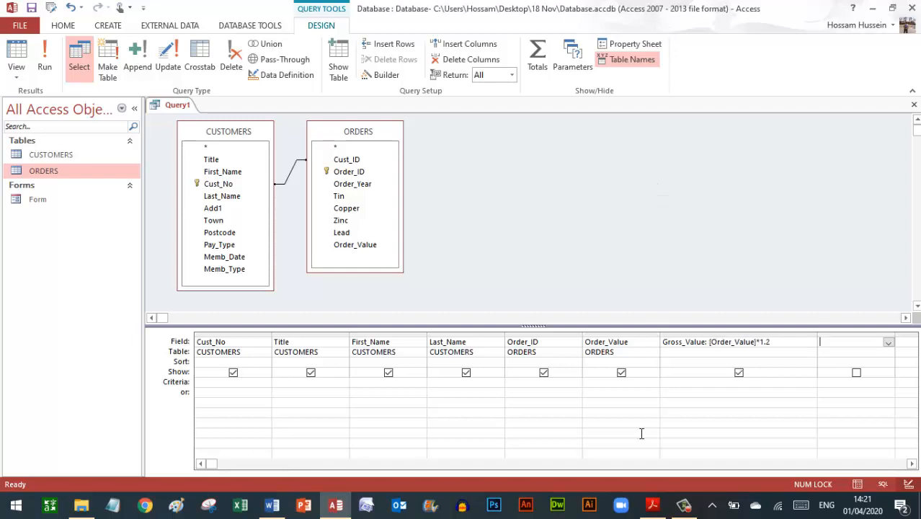
left_click(652, 505)
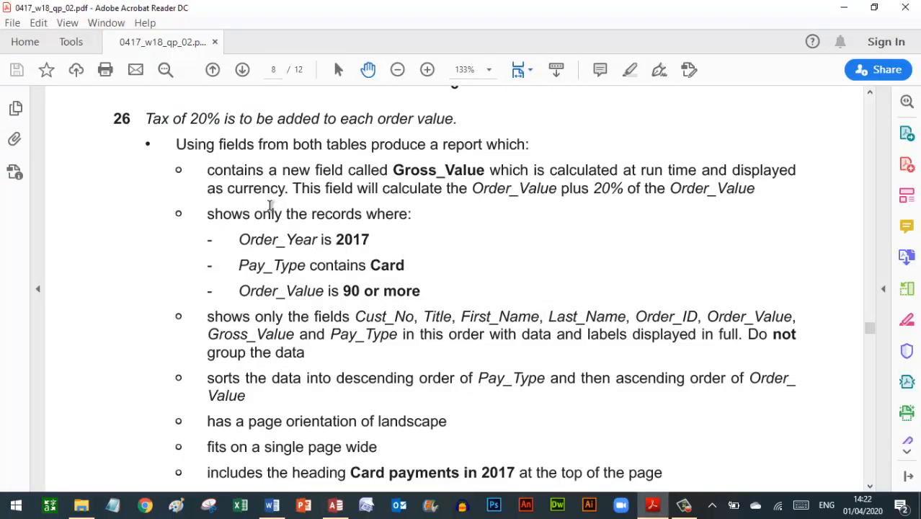
left_click(335, 504)
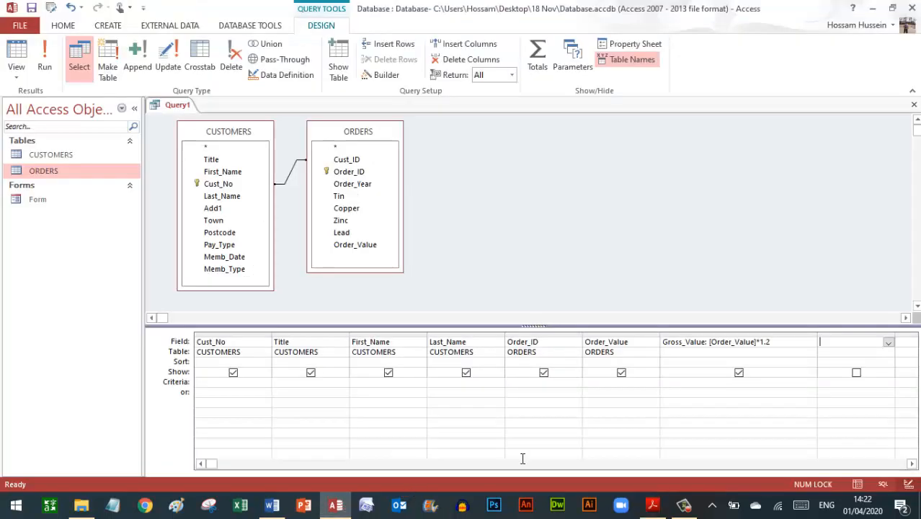
left_click(693, 343)
left_click(692, 343)
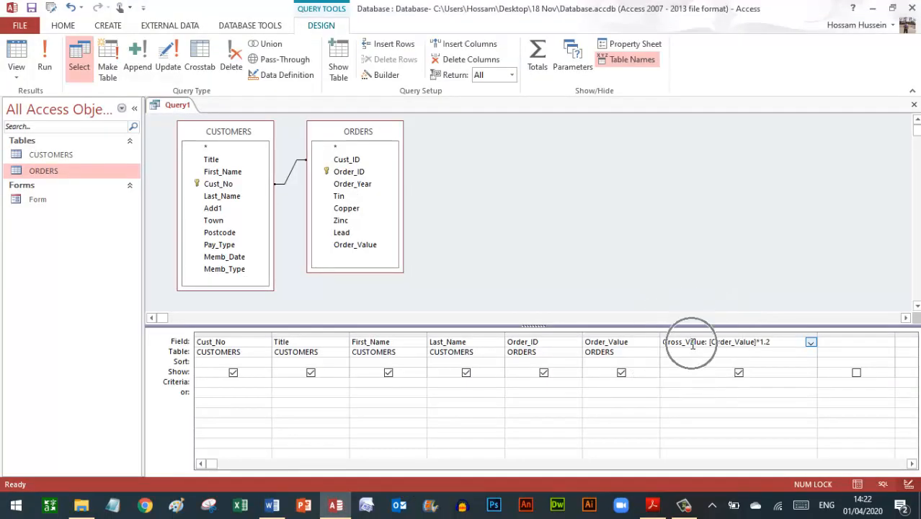
- Set Gross_Value's Format to Currency in the Property Sheet and preview it in Datasheet view
left_click(630, 45)
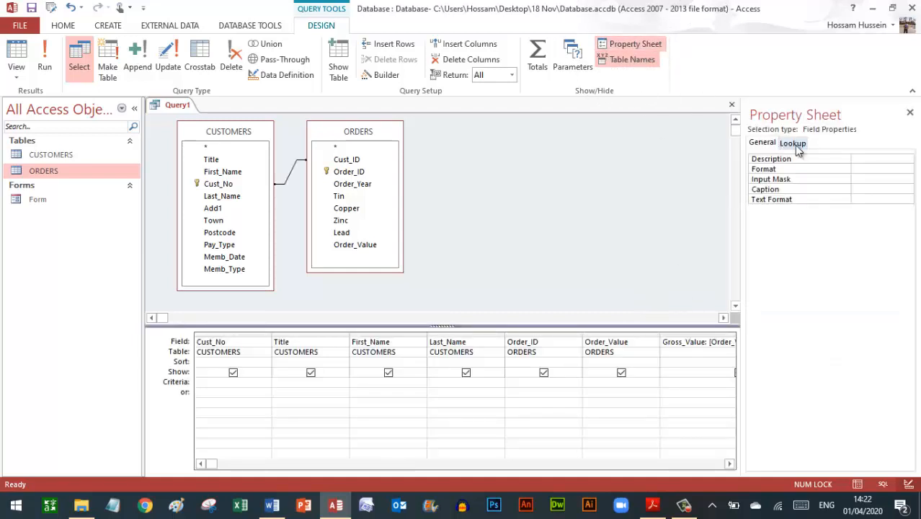
left_click(858, 169)
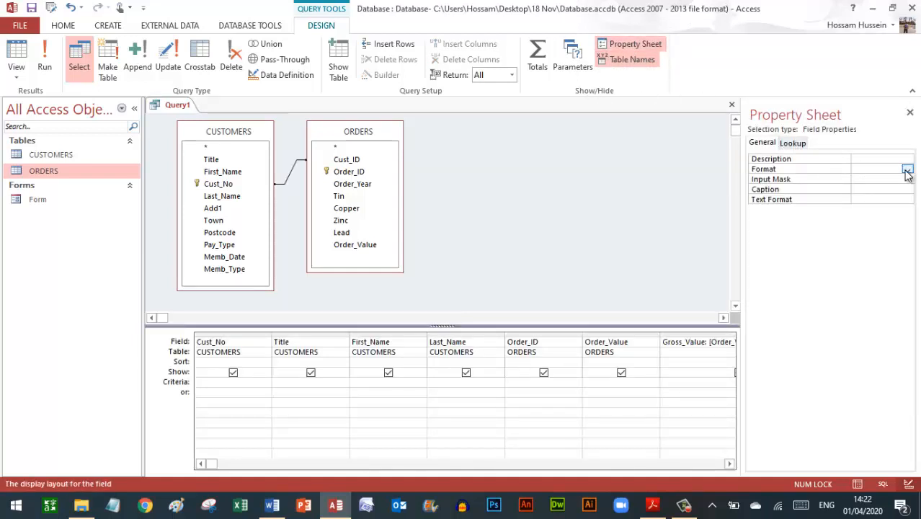
left_click(907, 170)
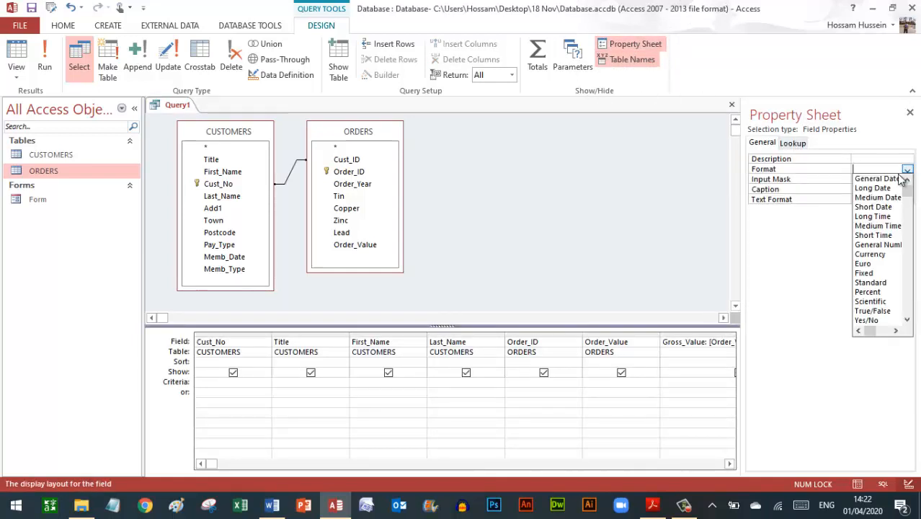
left_click(878, 257)
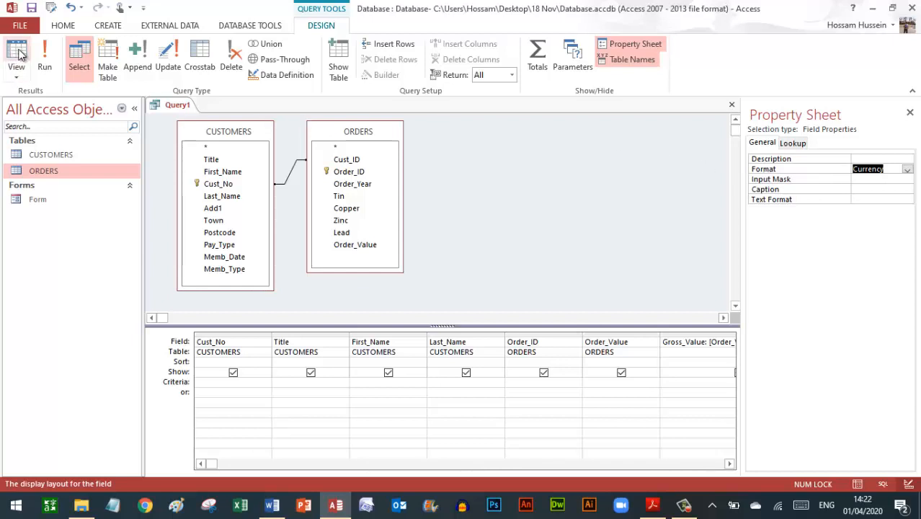
left_click(16, 72)
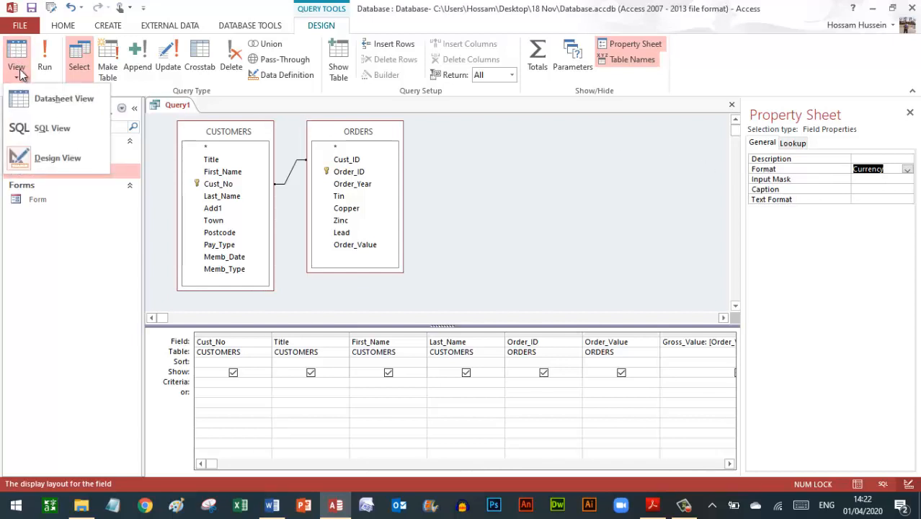
left_click(54, 100)
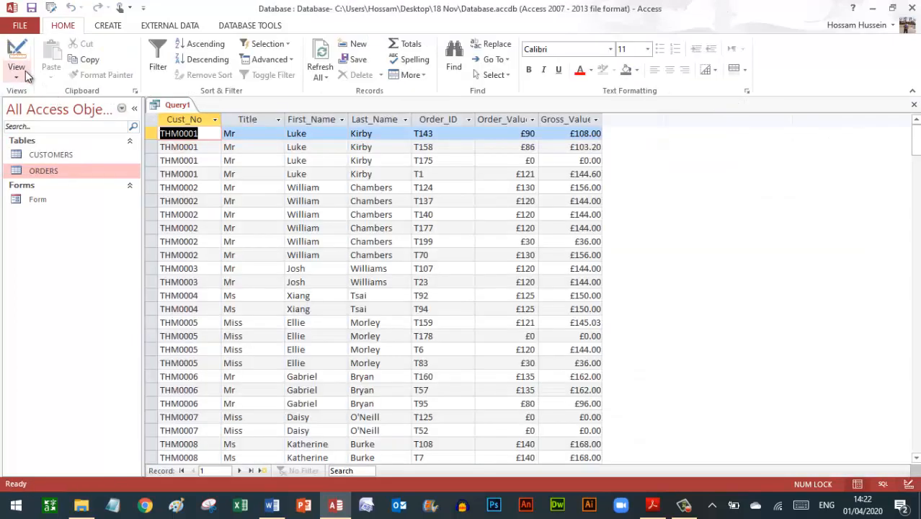
left_click(25, 75)
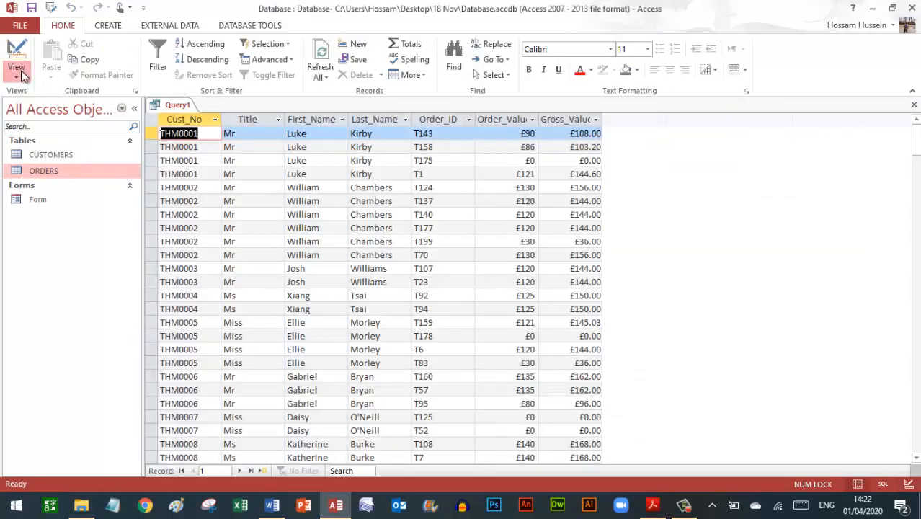
left_click(55, 160)
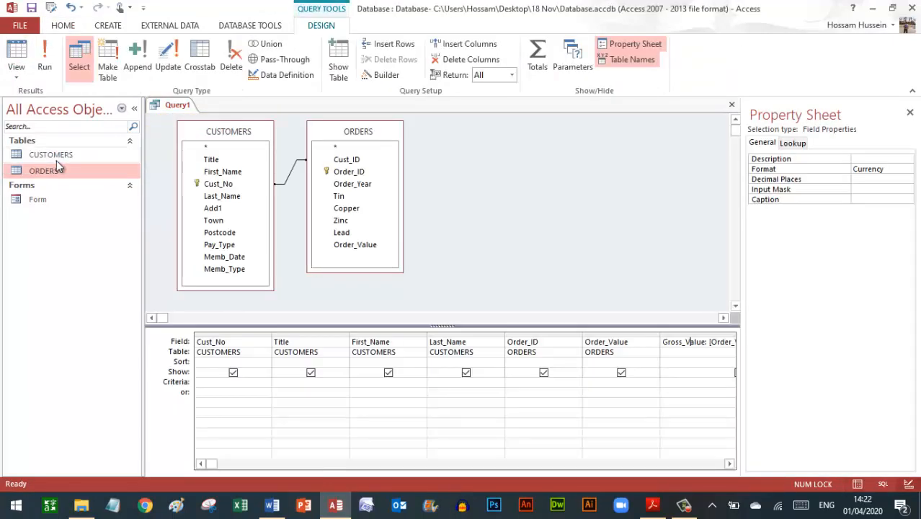
- Give Gross_Value 0 decimal places, close the Property Sheet, and reread the task PDF
left_click(865, 179)
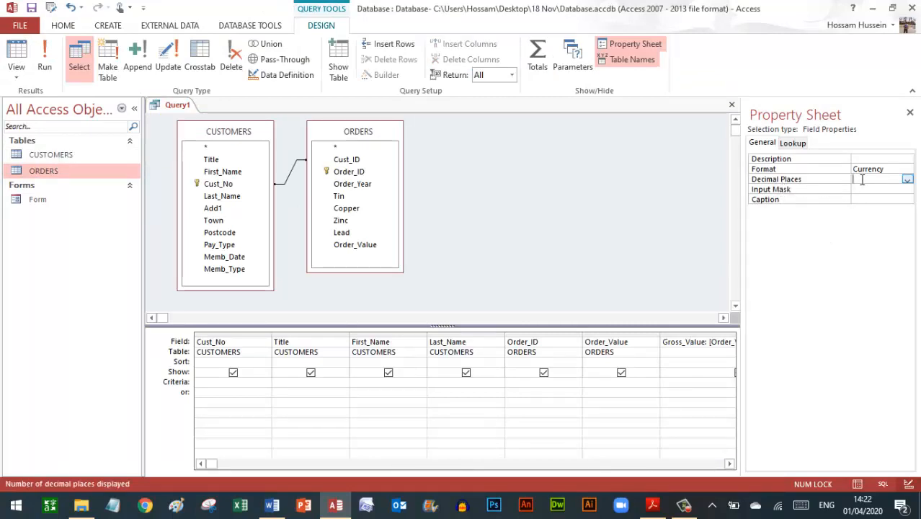
type("0")
key("Return")
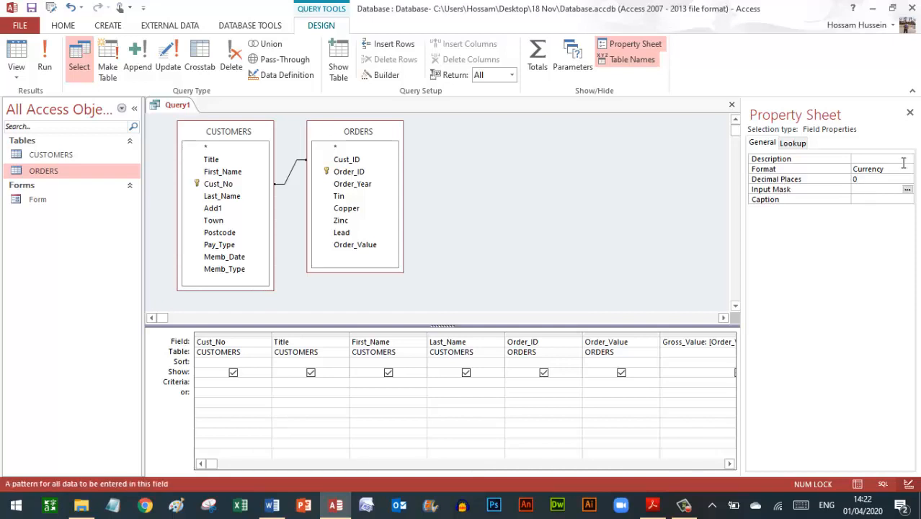
left_click(910, 114)
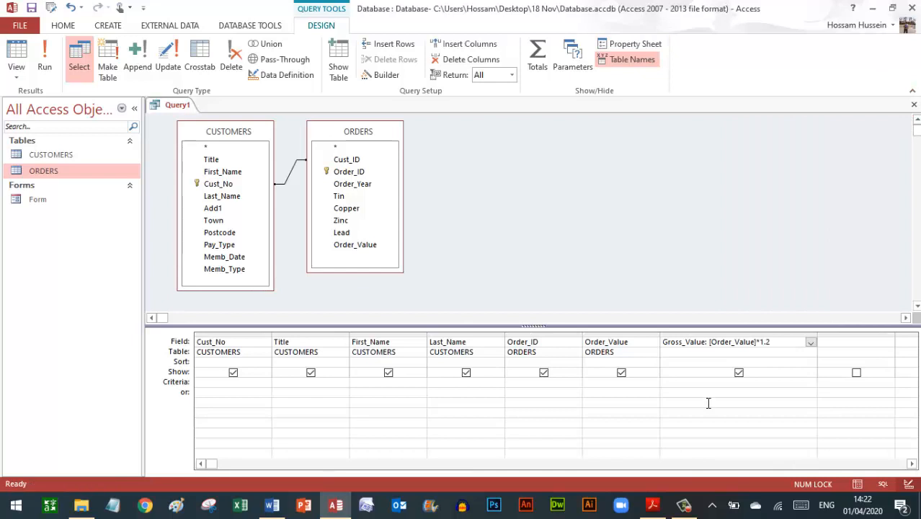
left_click(652, 504)
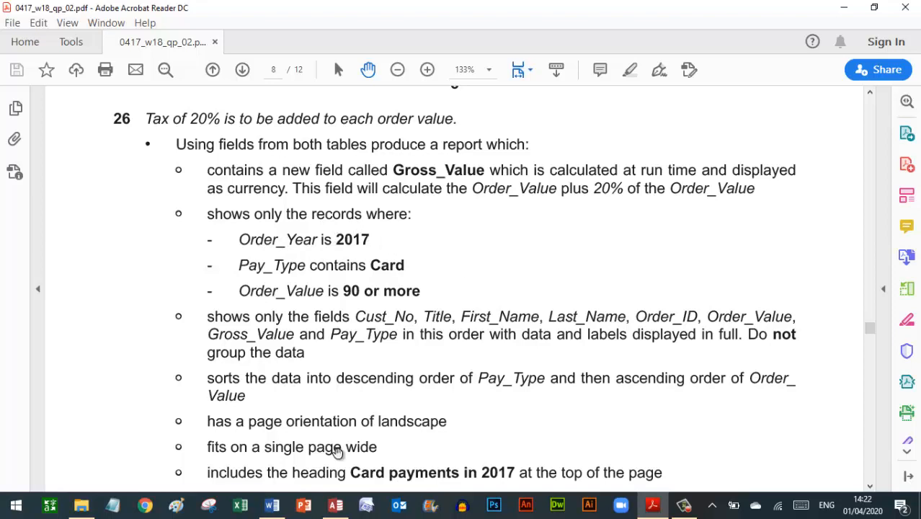
- Add Order_Year with criterion 2017, test-run the query, and hide Order_Year from the results
left_click(334, 501)
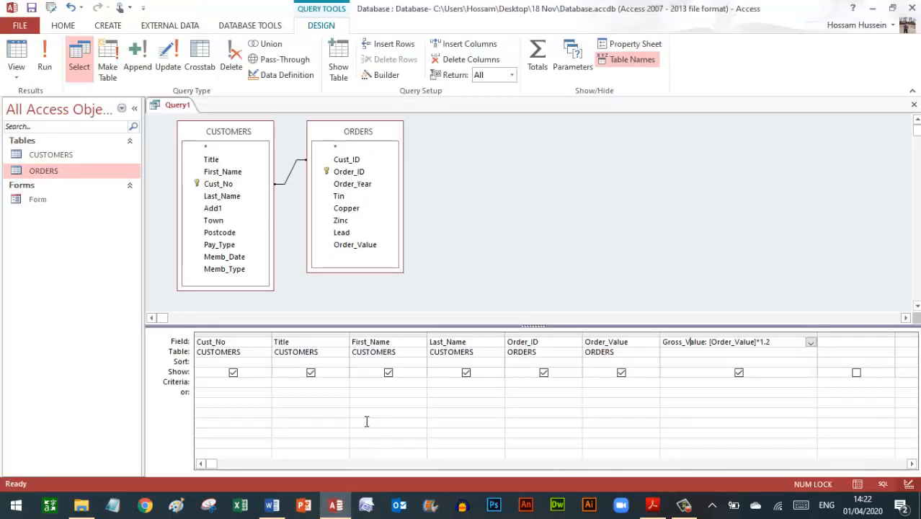
left_click(173, 386)
double_click(352, 185)
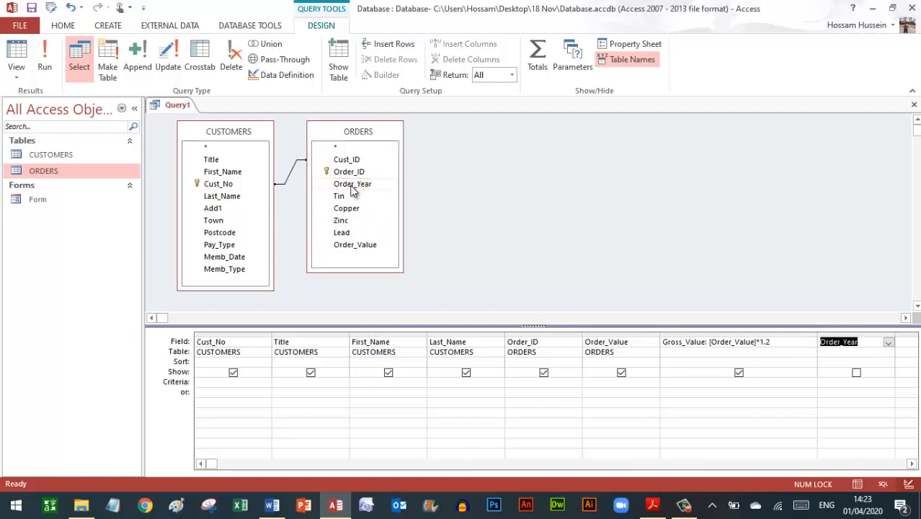
left_click(843, 383)
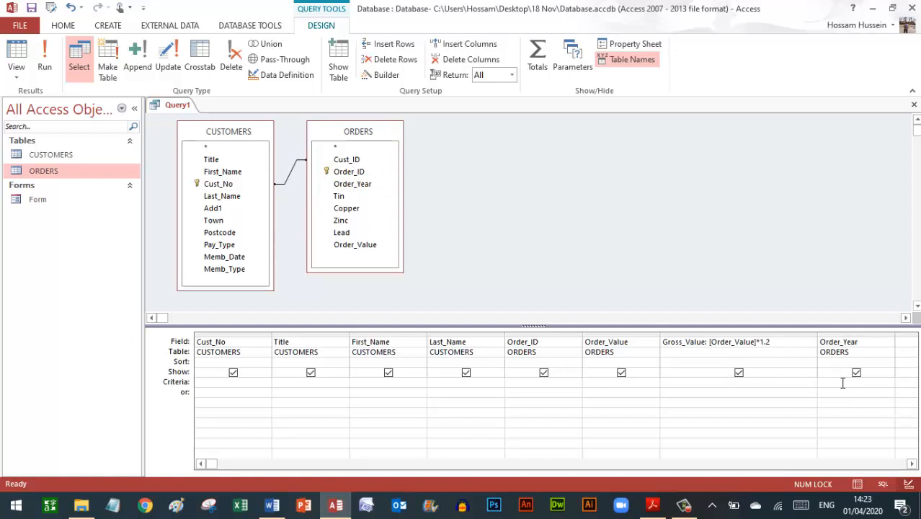
type("2017")
key("Return")
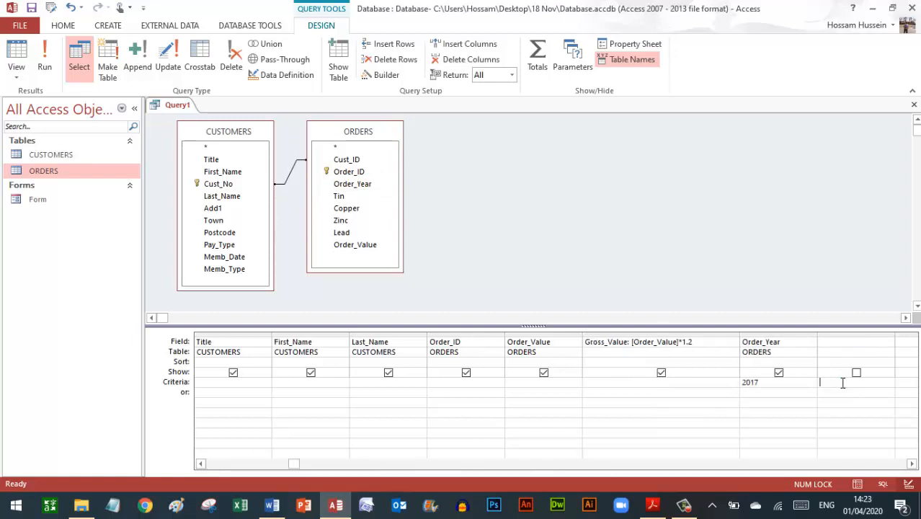
left_click(46, 65)
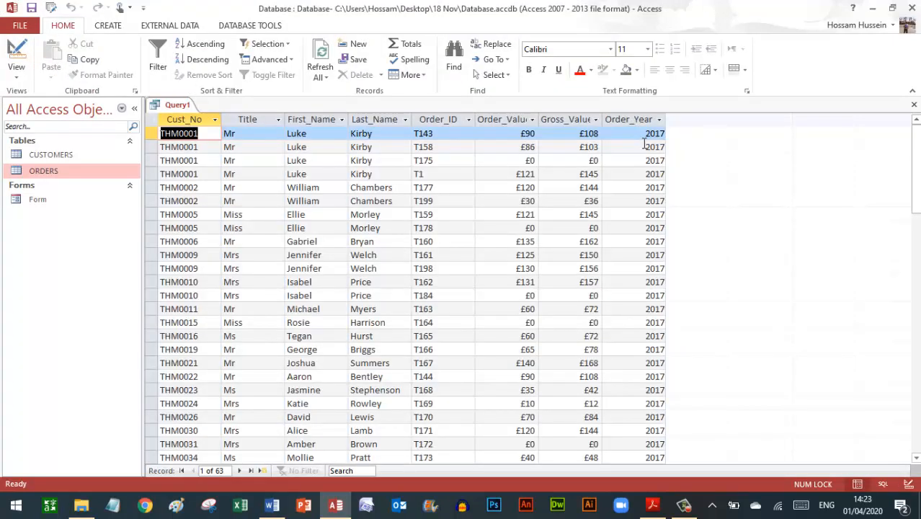
left_click(16, 58)
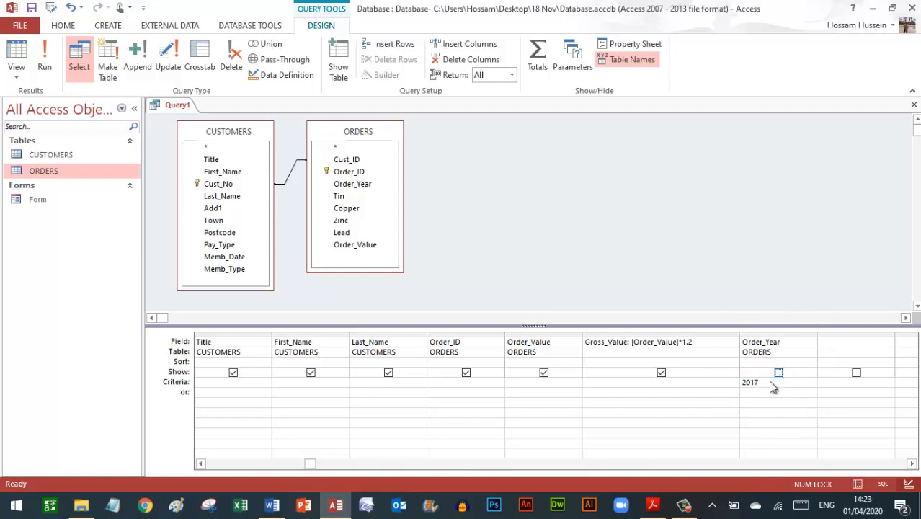
left_click(654, 505)
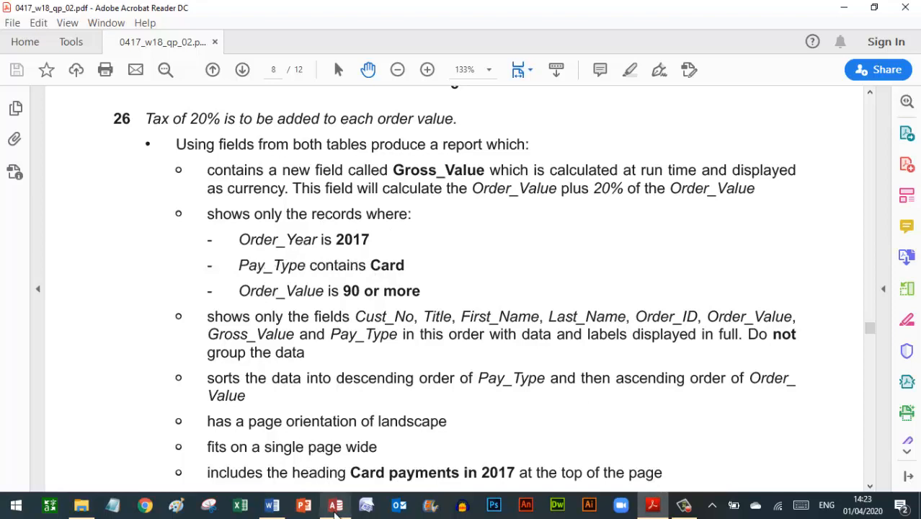
left_click(335, 505)
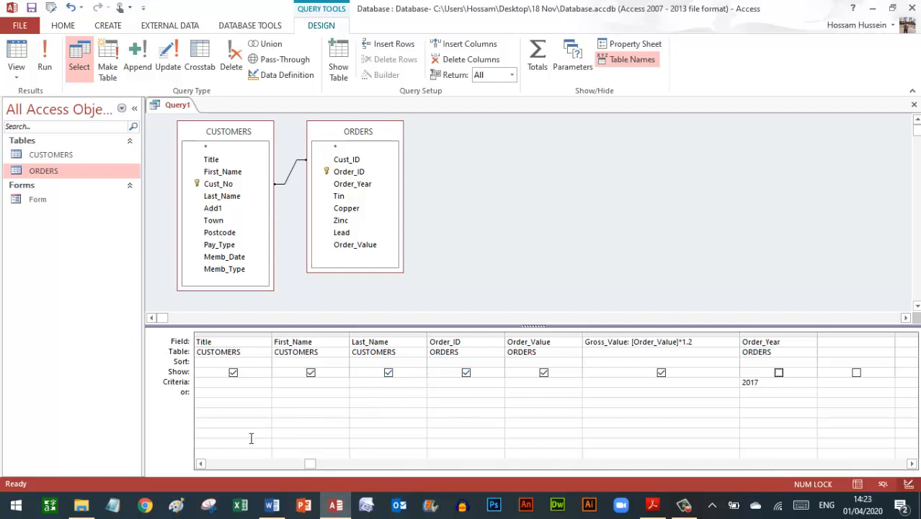
left_click(201, 464)
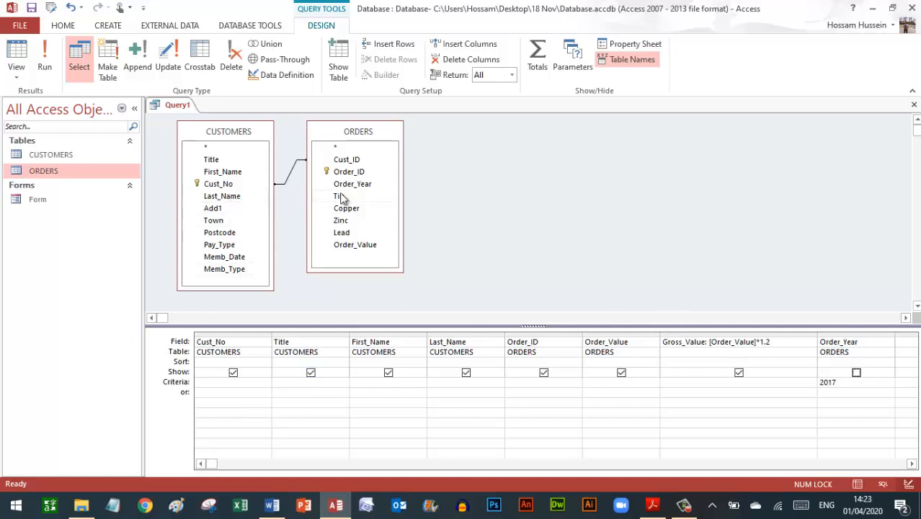
- Add Pay_Type with criterion Like "*Card*", test-run the query, and untick its Show box
double_click(229, 244)
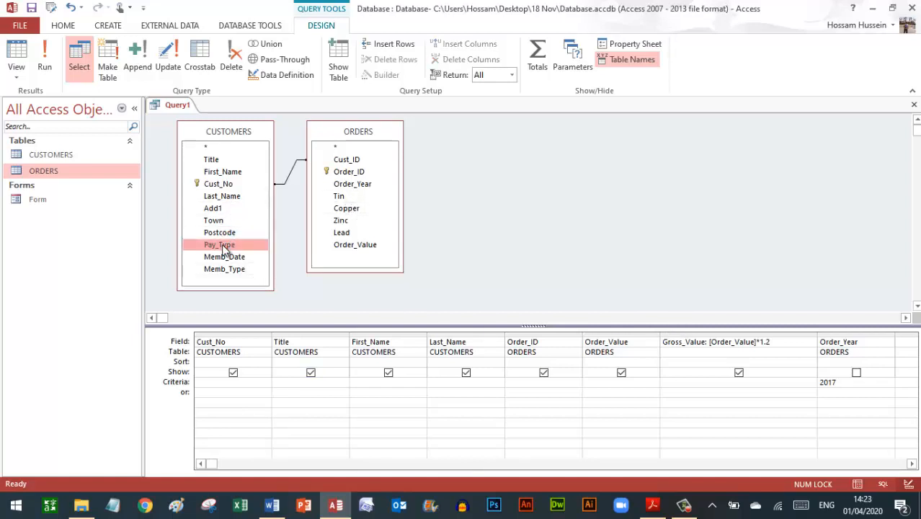
left_click(912, 464)
left_click(913, 464)
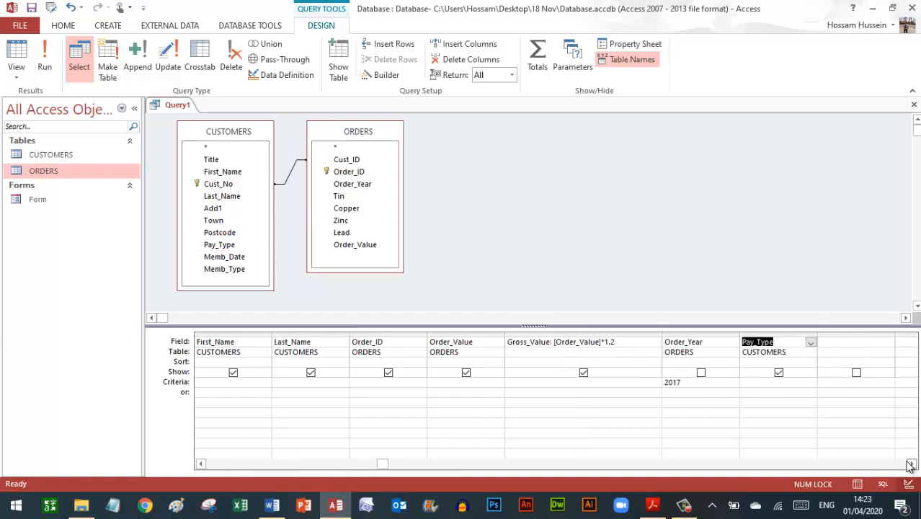
left_click(758, 383)
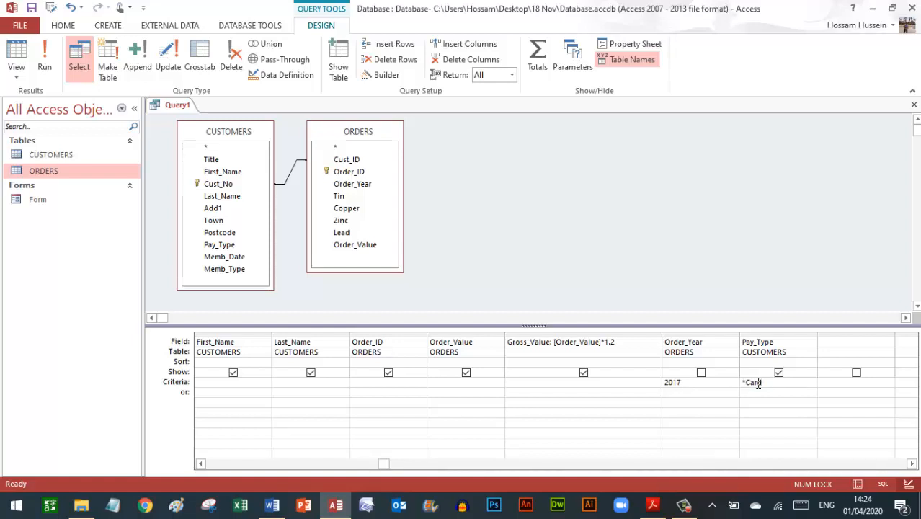
key("Return")
left_click(41, 63)
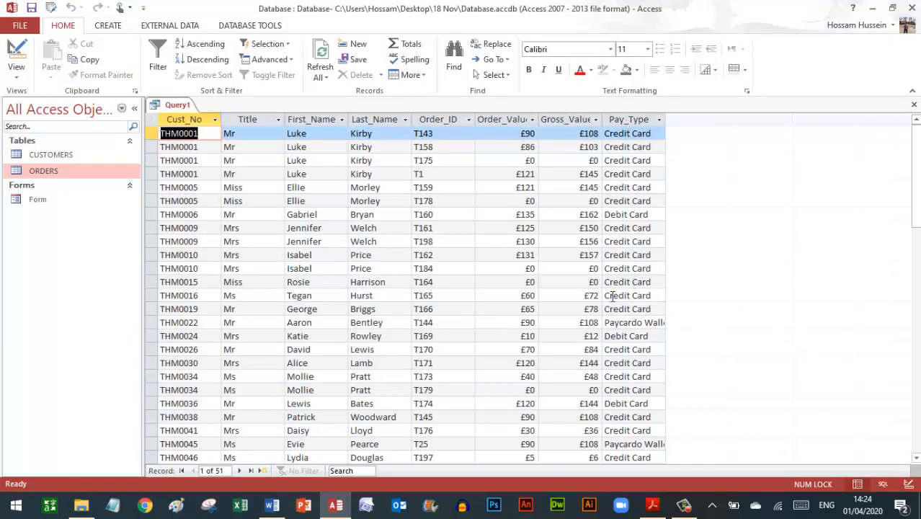
left_click(16, 56)
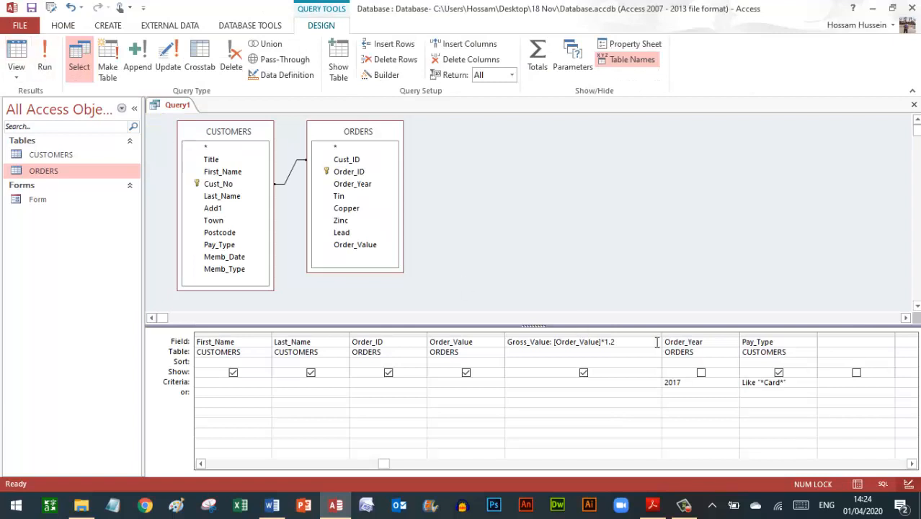
left_click(779, 372)
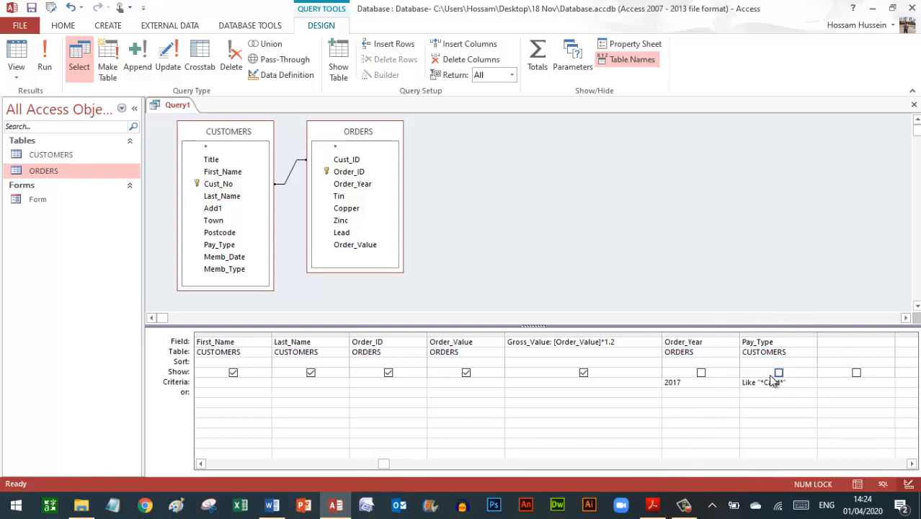
left_click(652, 504)
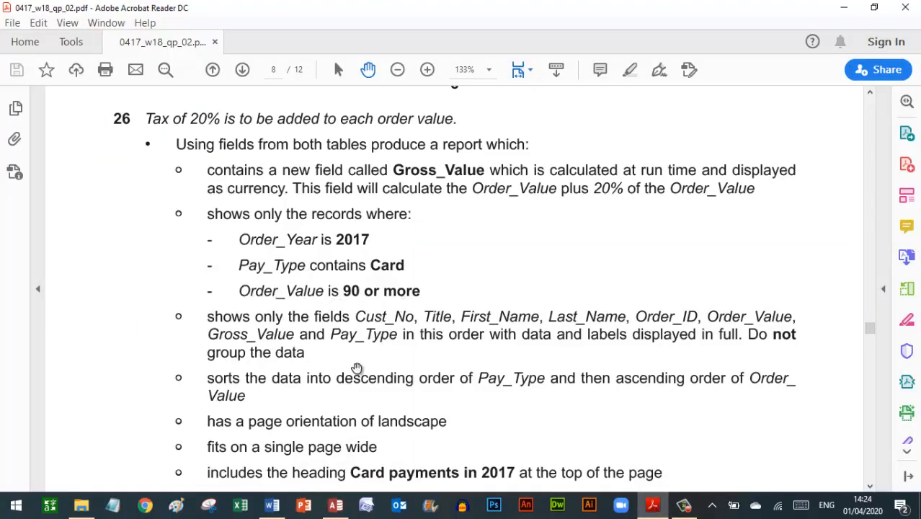
- Give Order_Value the criterion >=90, view the results, and return to Design view
left_click(335, 504)
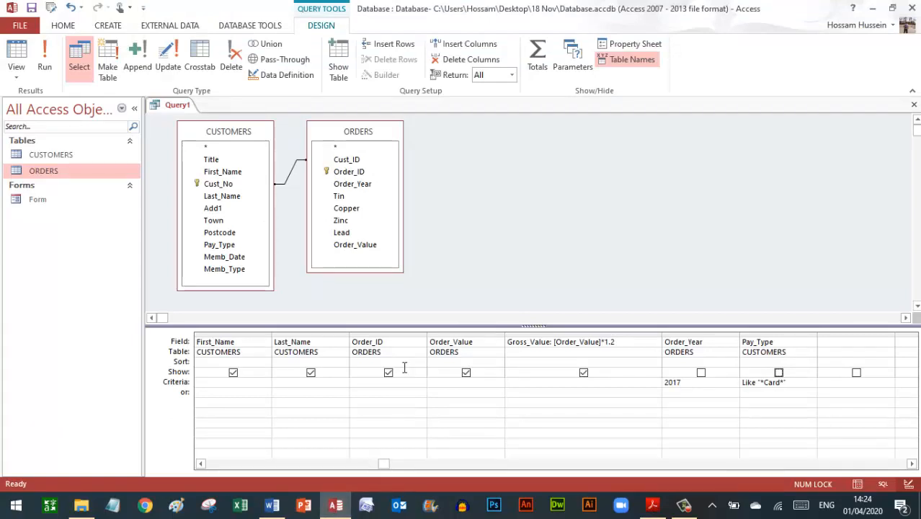
left_click(444, 384)
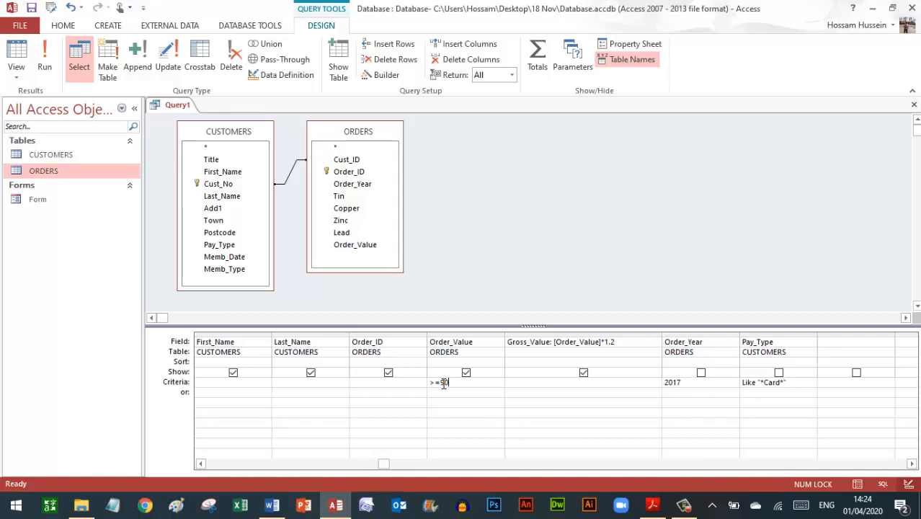
left_click(22, 48)
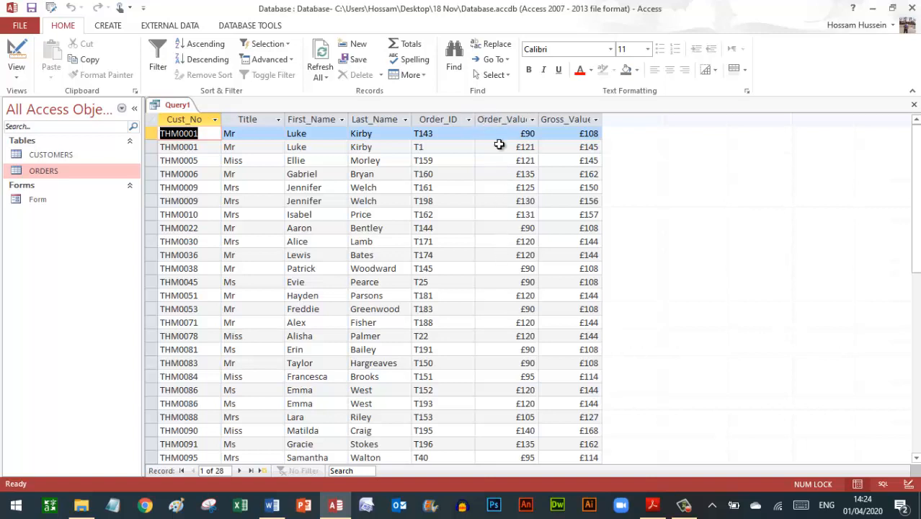
left_click(17, 50)
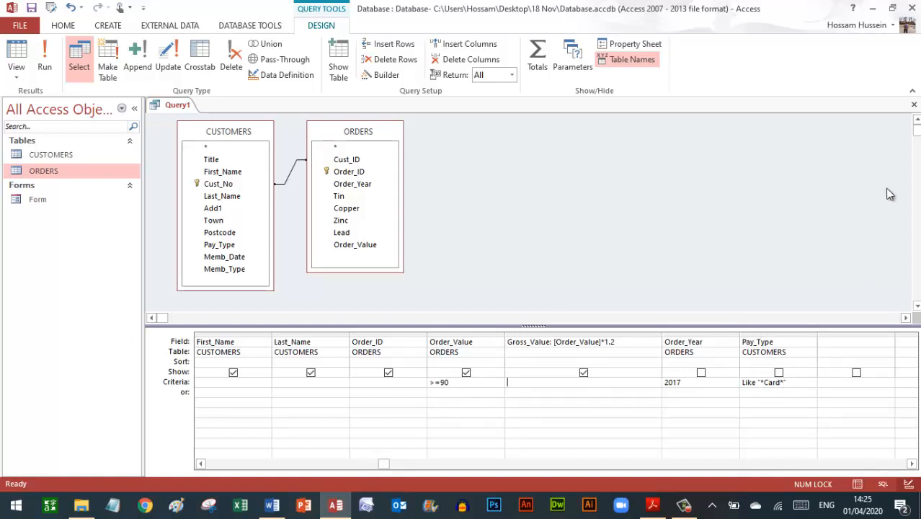
- Save the query as Query1, close it, and select it in the navigation pane
left_click(914, 106)
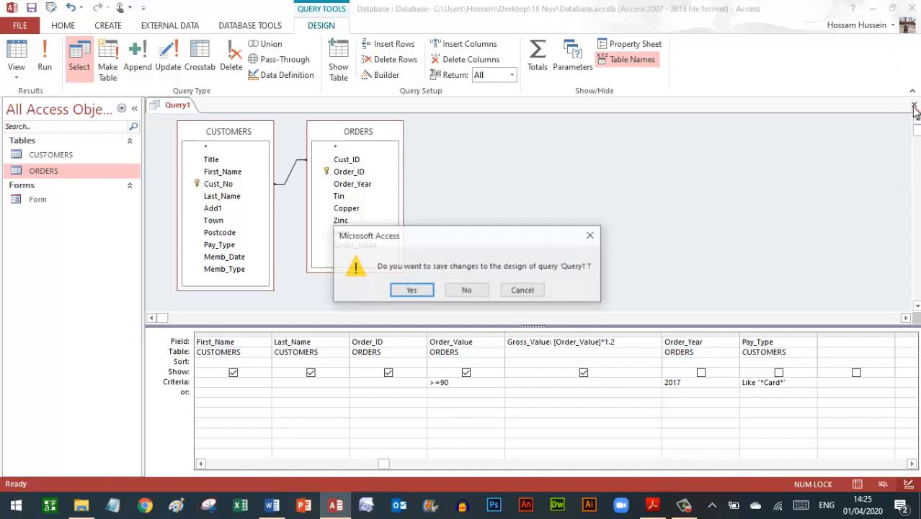
left_click(411, 290)
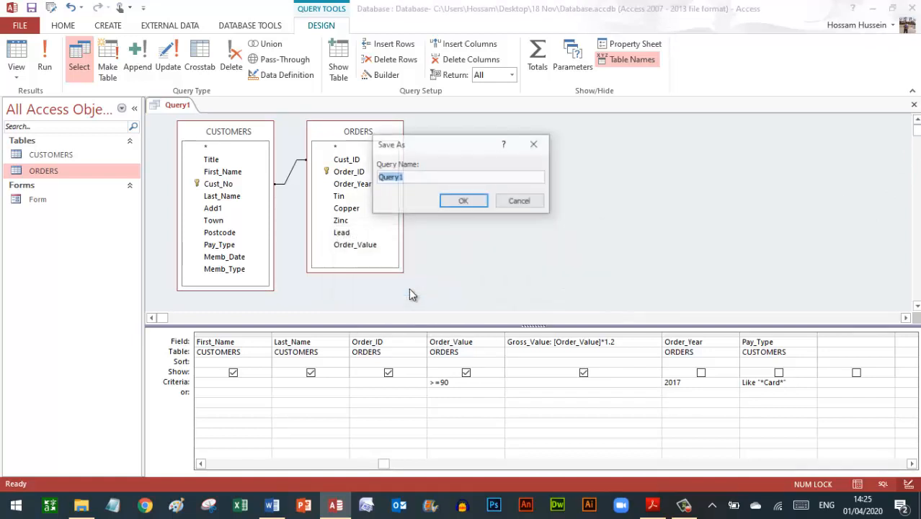
left_click(462, 202)
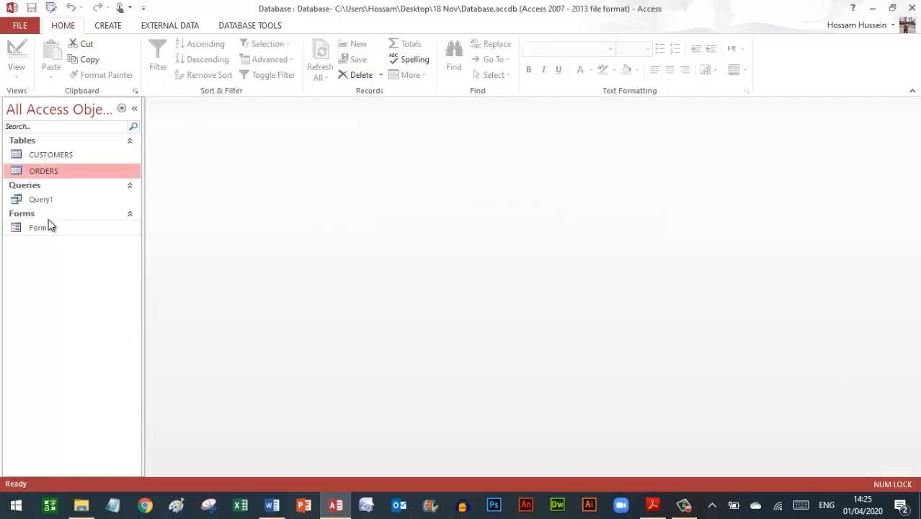
left_click(40, 204)
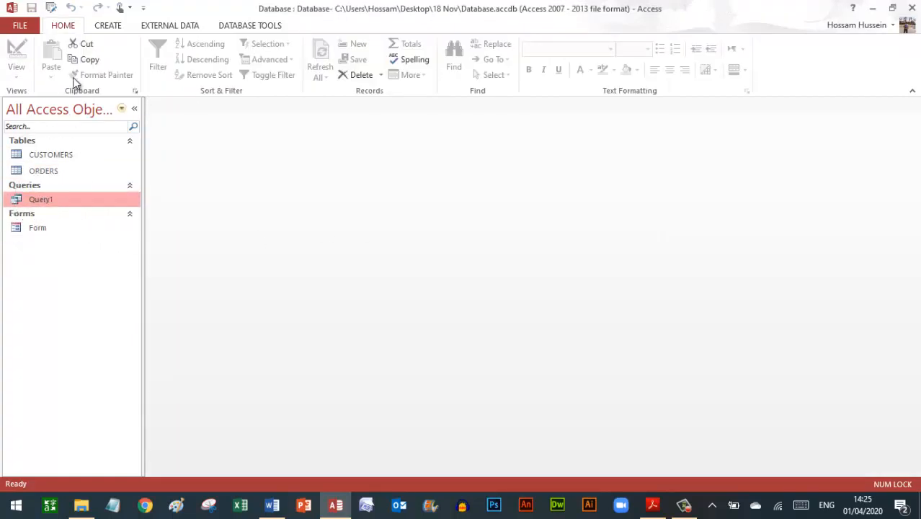
left_click(106, 29)
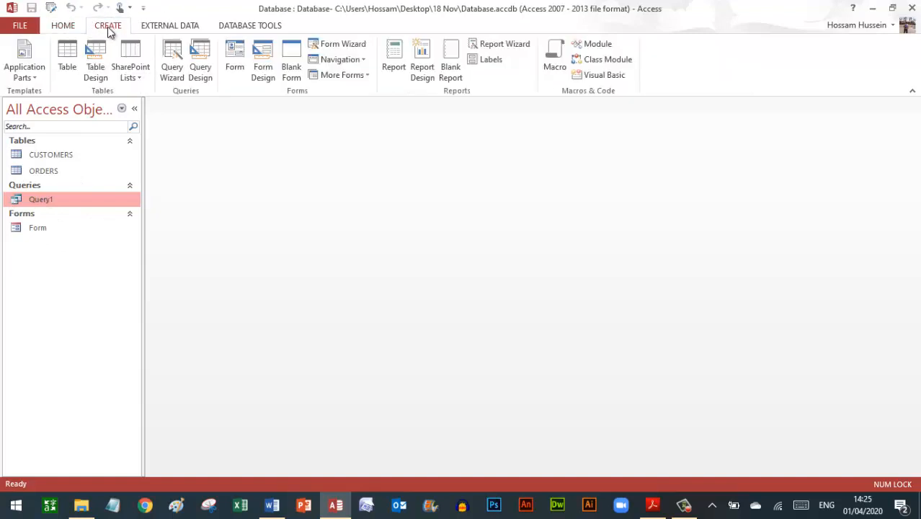
- Build an automatic report from Query1 and compare it with the exam task
left_click(391, 65)
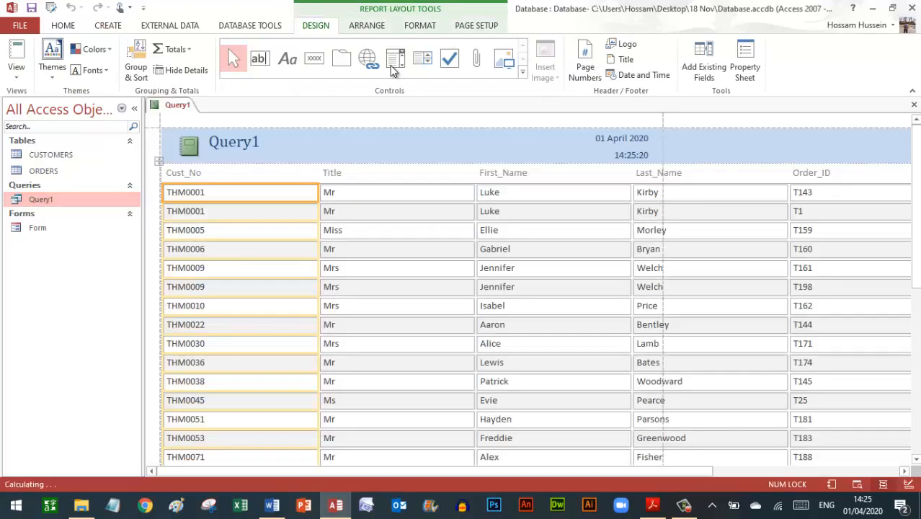
left_click(653, 504)
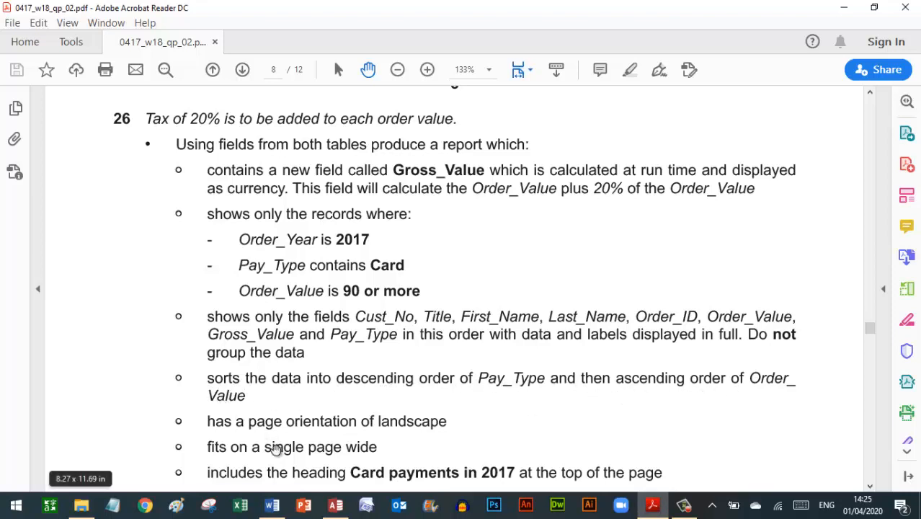
left_click(335, 506)
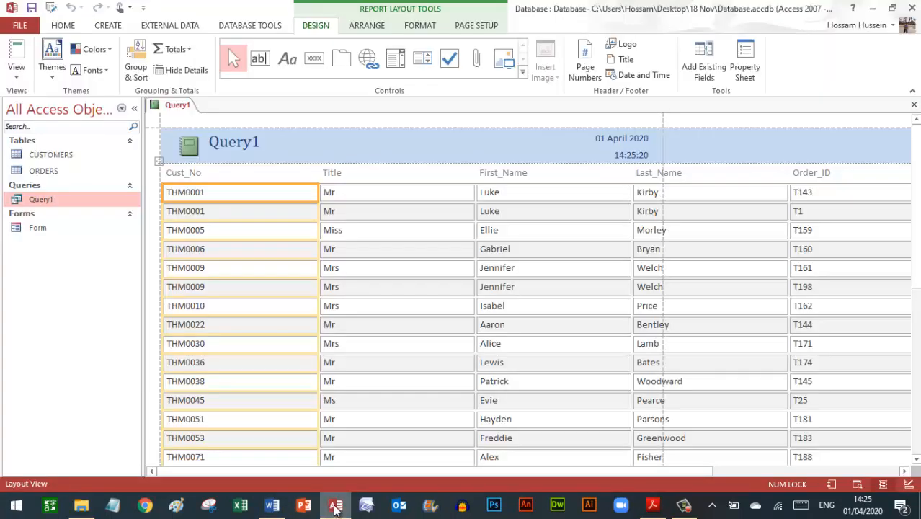
- Try adding a sort in Group & Sort, find Pay_Type missing from the fields, and close the report
left_click(137, 69)
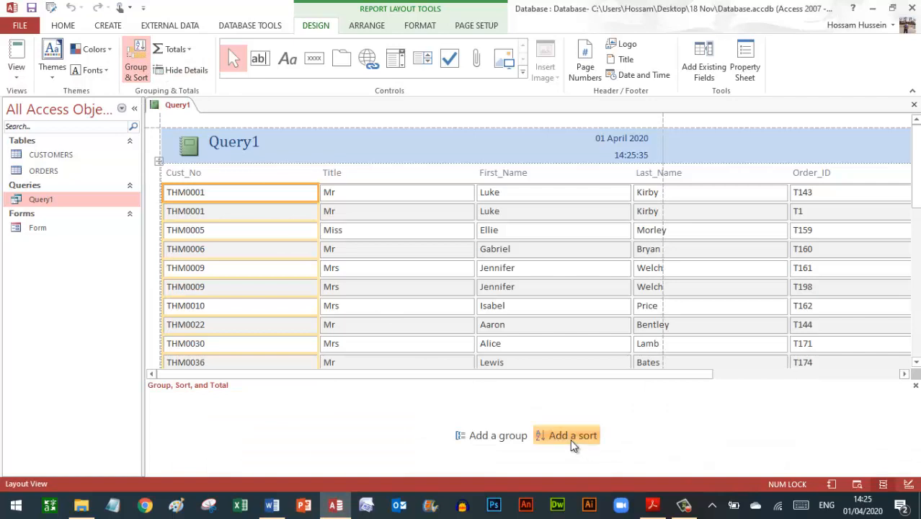
left_click(570, 436)
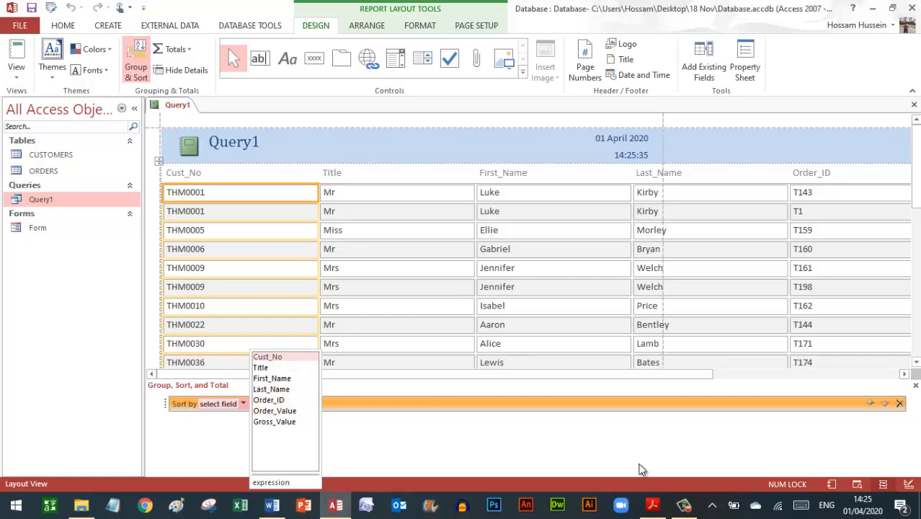
left_click(651, 502)
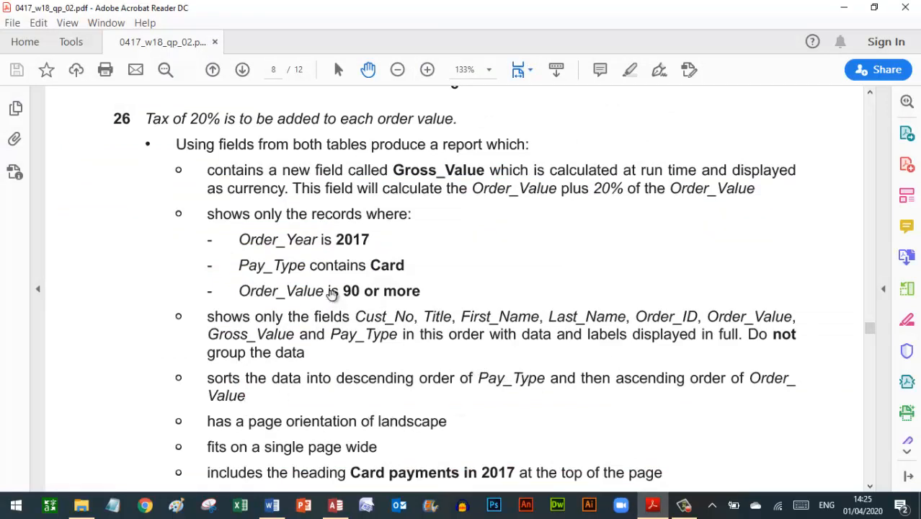
left_click(336, 506)
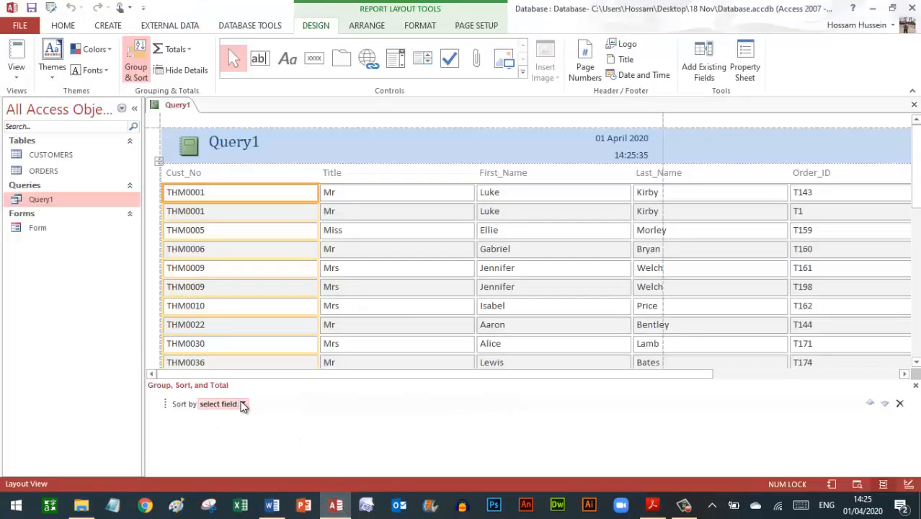
left_click(243, 404)
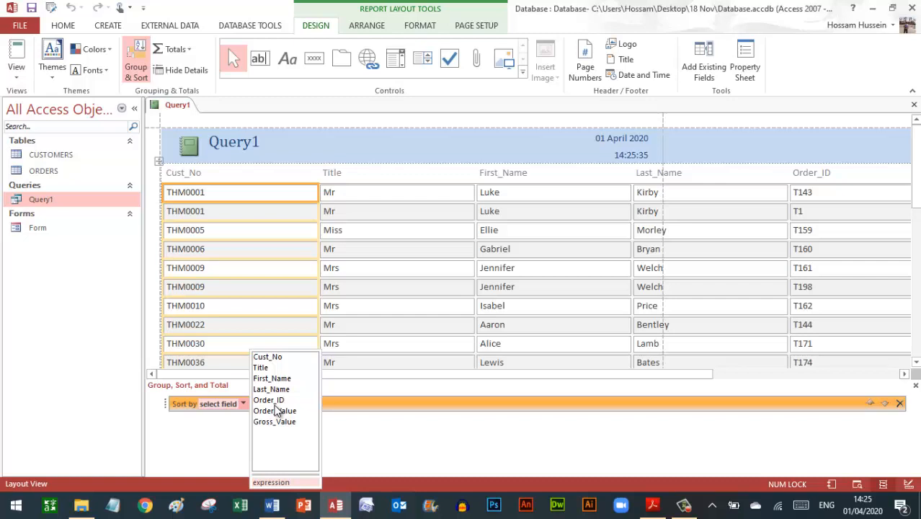
left_click(914, 107)
left_click(913, 107)
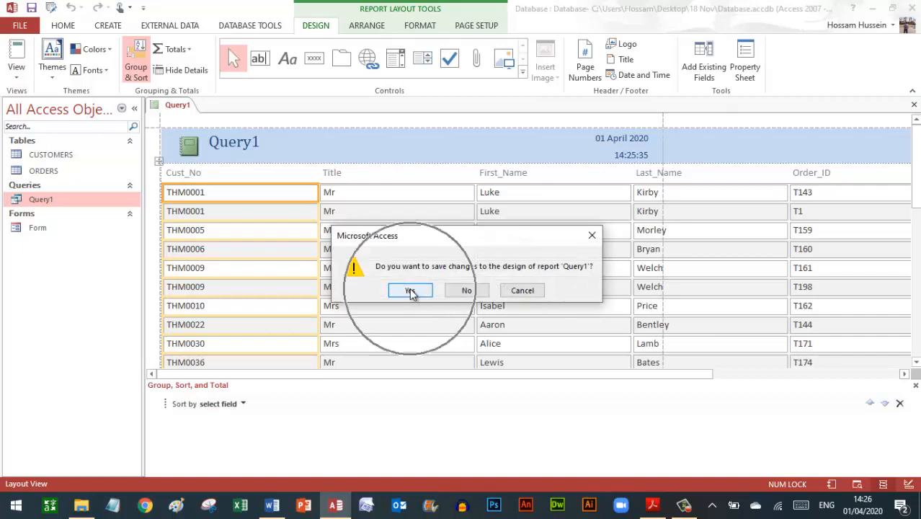
- Discard the unsaved report and tick Show for Pay_Type in Query1's design
left_click(470, 290)
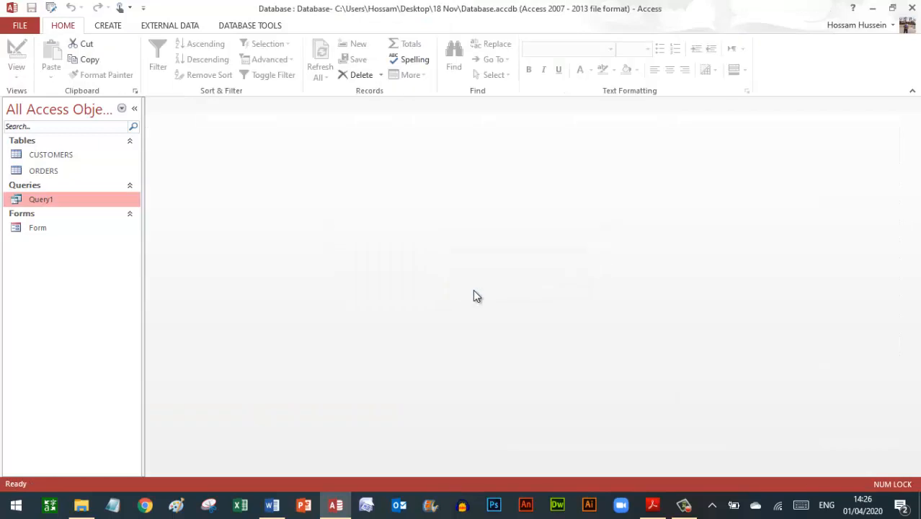
left_click(49, 199)
left_click(18, 49)
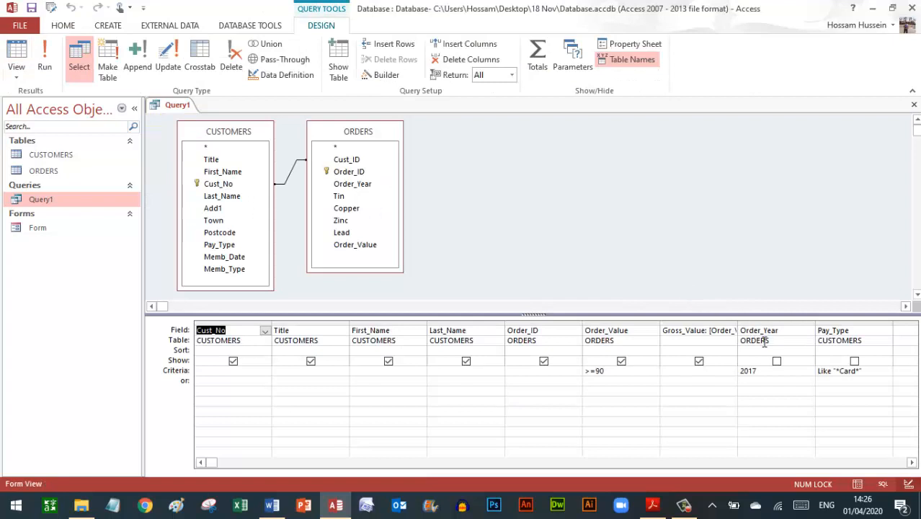
left_click(854, 361)
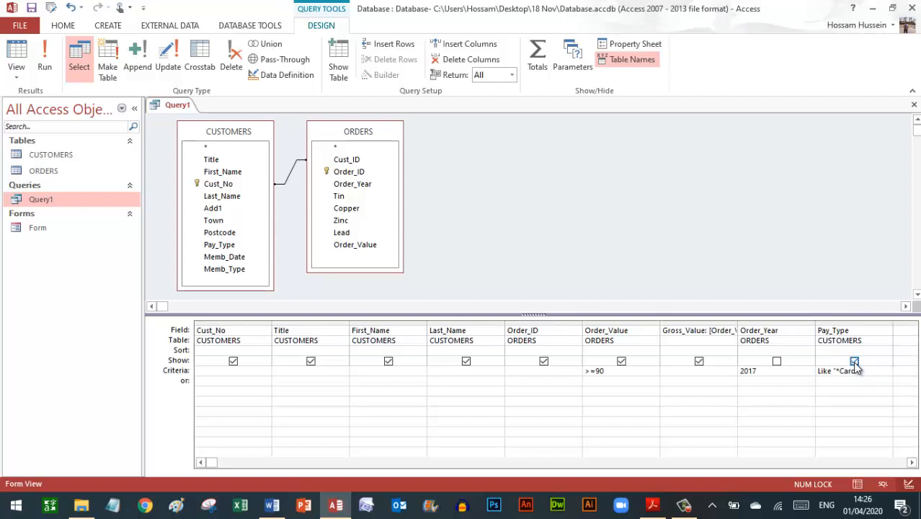
- Check the required report fields in the exam PDF, then close Query1, saving its design changes
left_click(652, 506)
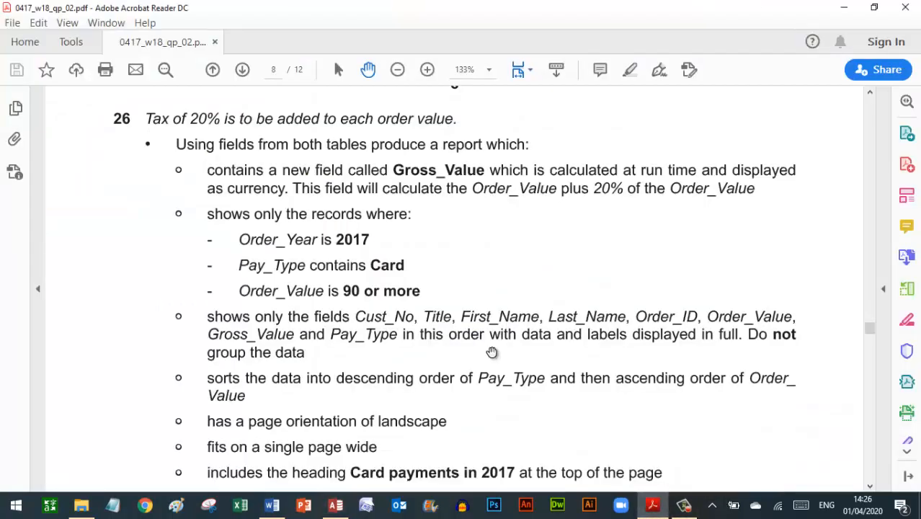
left_click(382, 341)
left_click(380, 342)
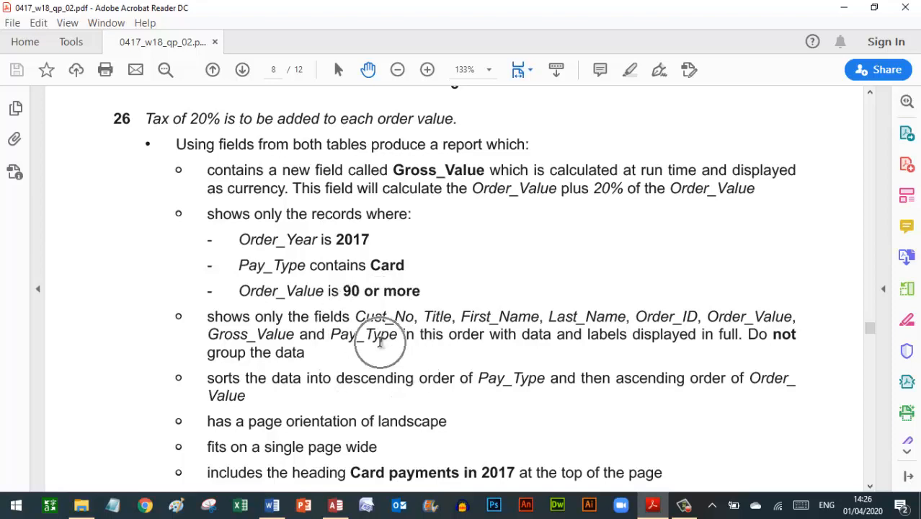
left_click(331, 507)
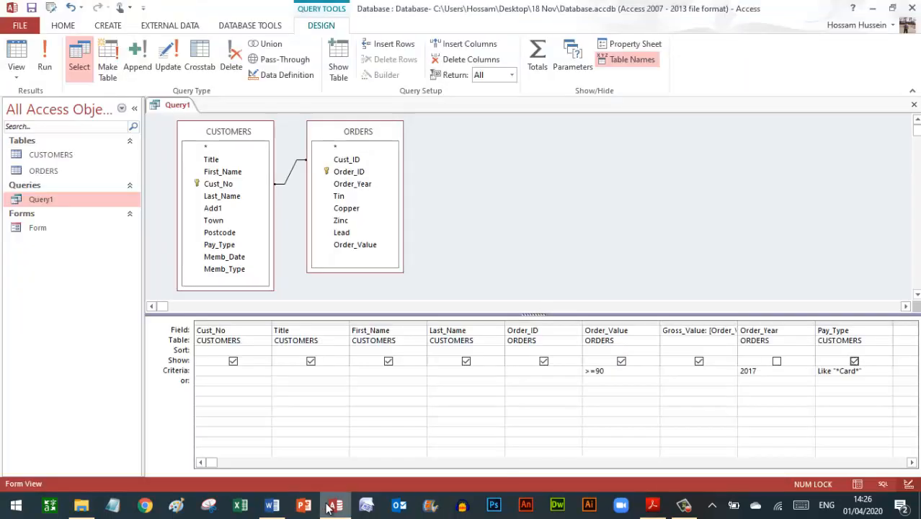
left_click(914, 105)
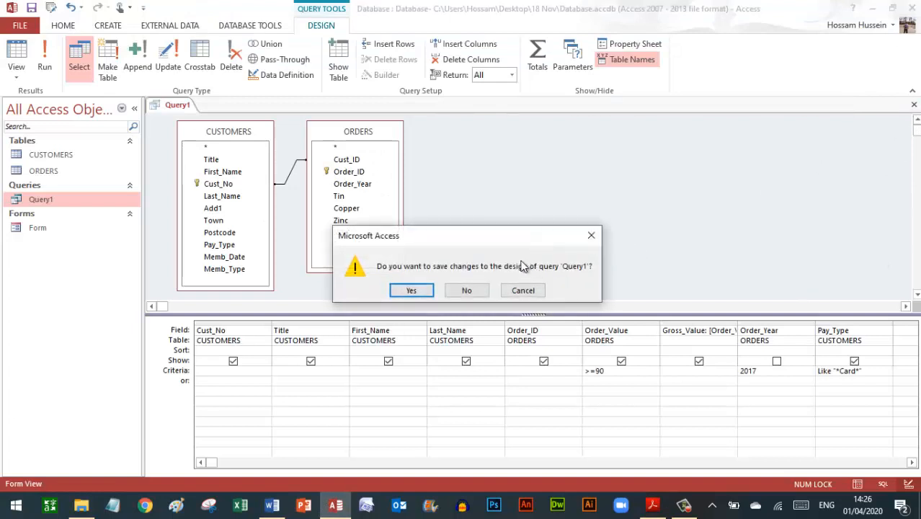
left_click(414, 290)
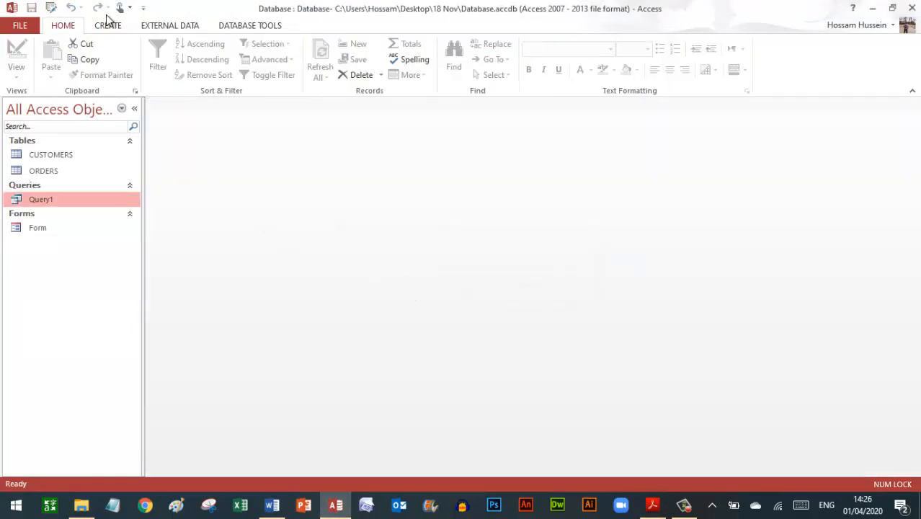
left_click(104, 29)
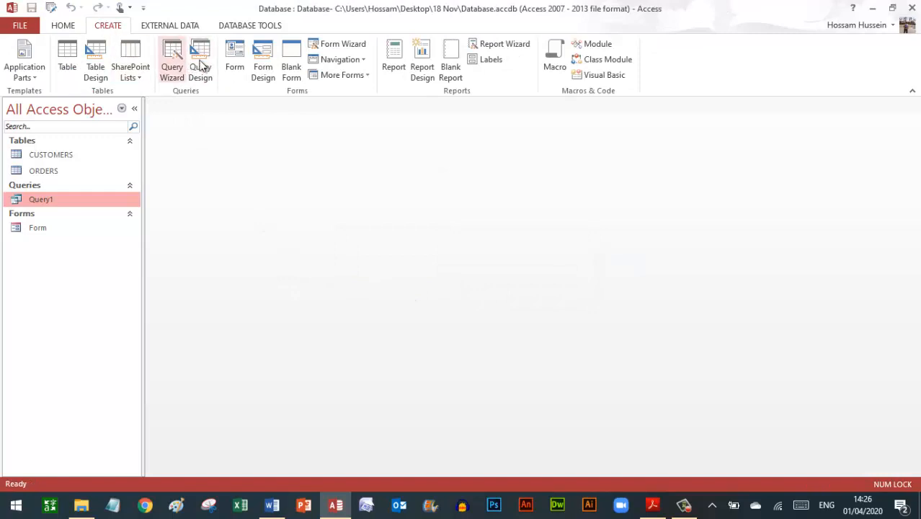
- Build a new report from Query1 and sort its records by Pay_Type
left_click(395, 65)
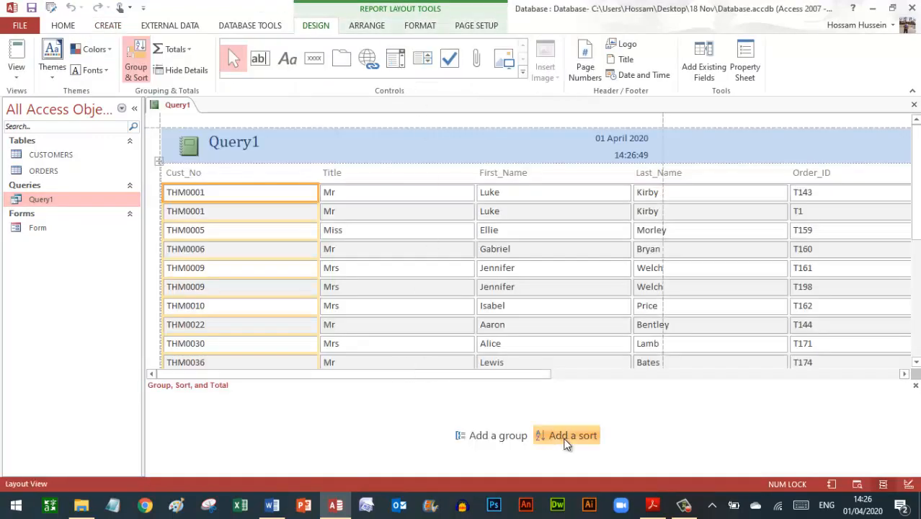
left_click(566, 436)
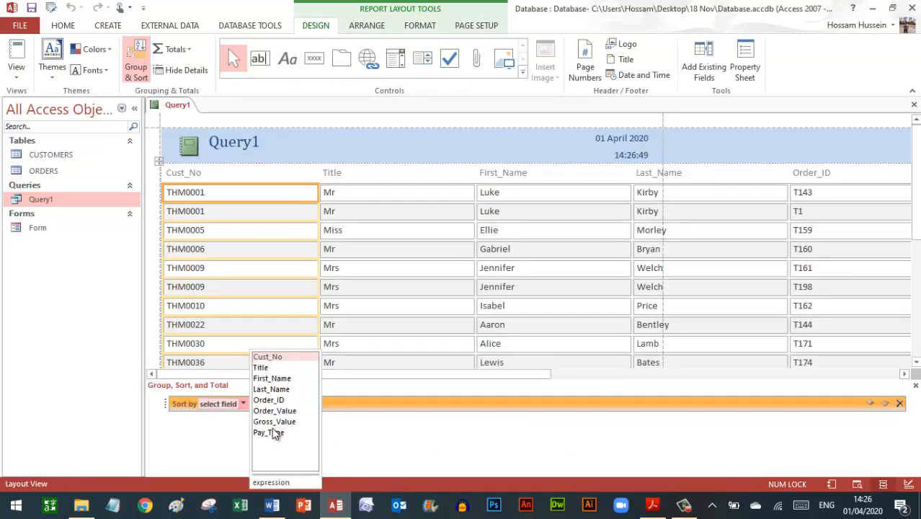
left_click(268, 431)
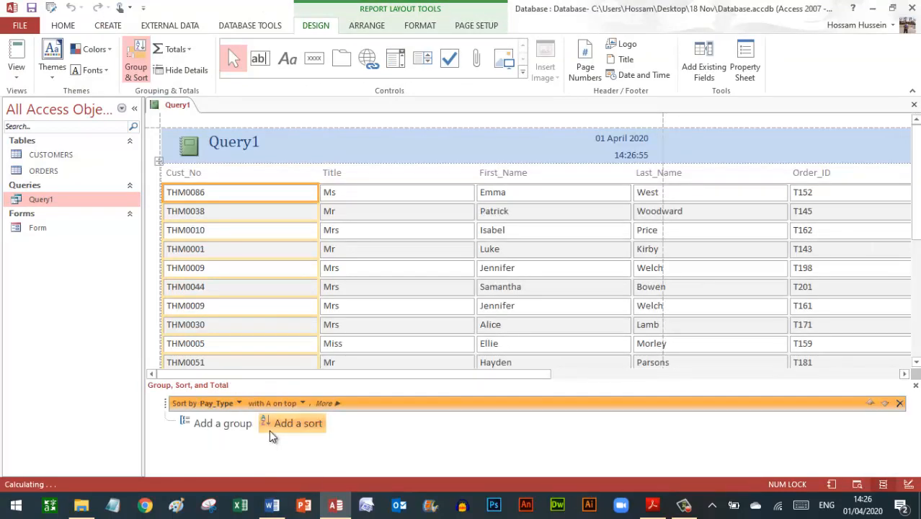
left_click(302, 403)
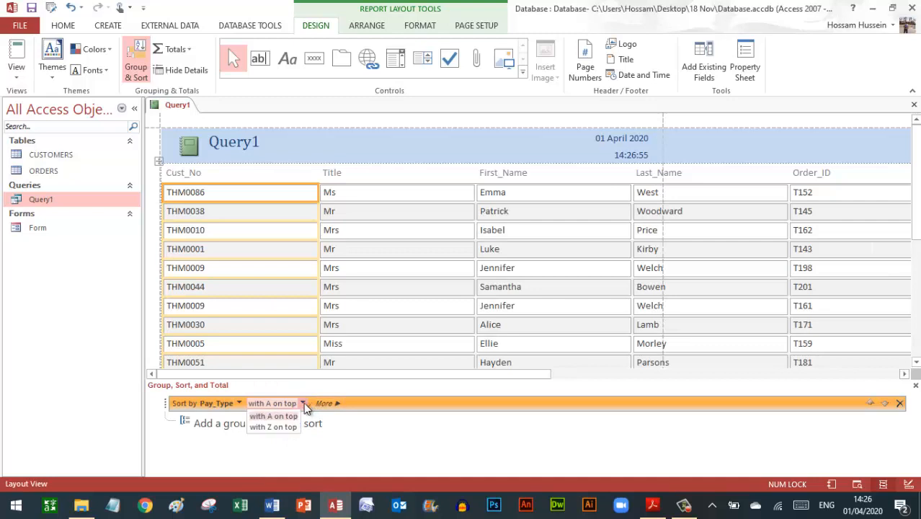
left_click(276, 428)
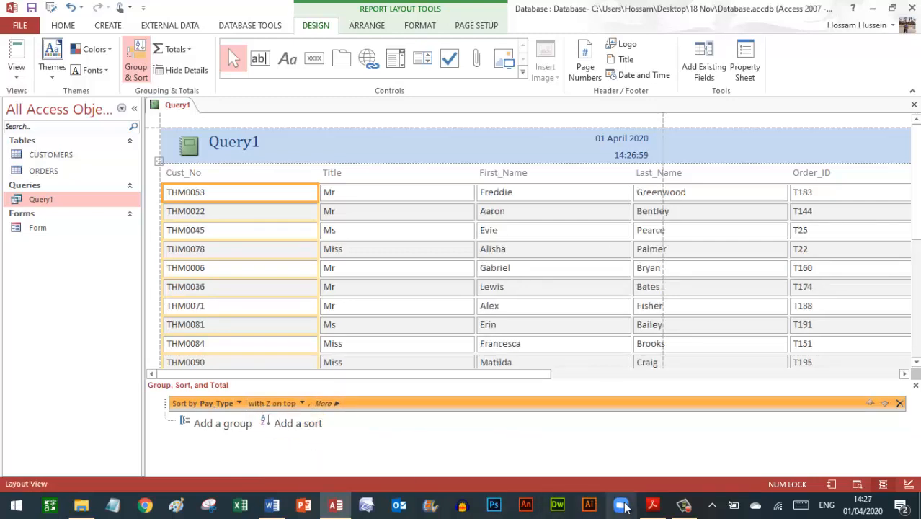
- Add a second sort on Order_Value, smallest to largest, and close the Group, Sort and Total pane
left_click(652, 504)
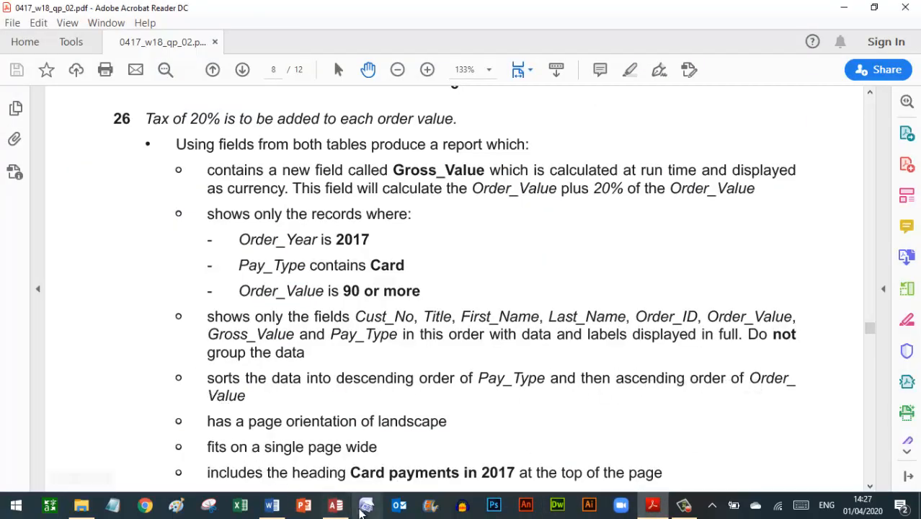
left_click(336, 504)
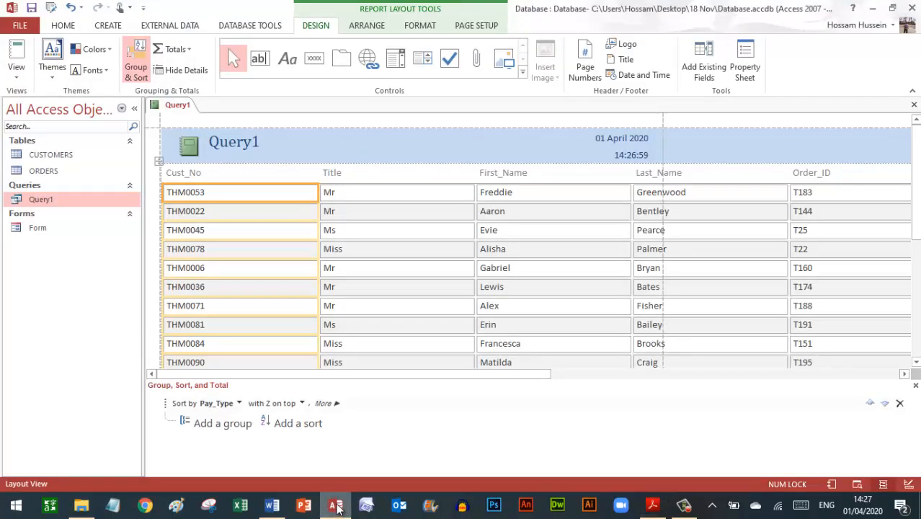
left_click(294, 425)
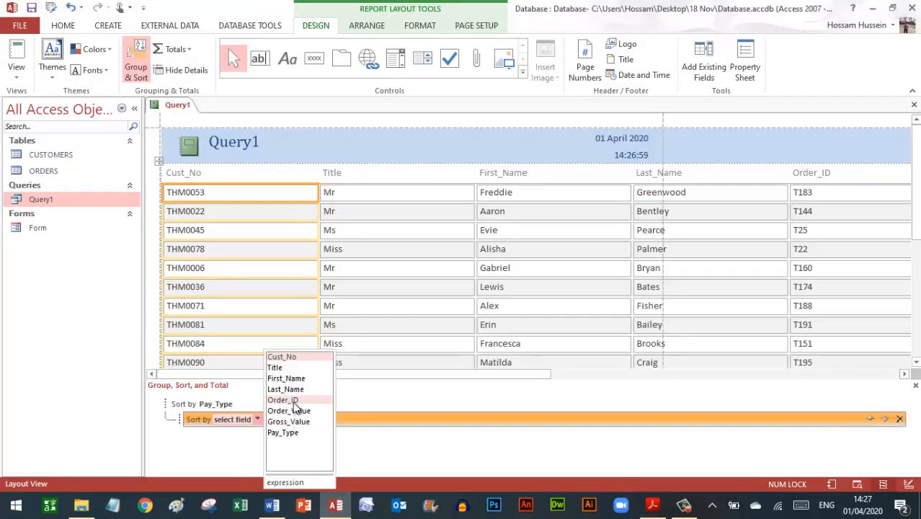
left_click(297, 411)
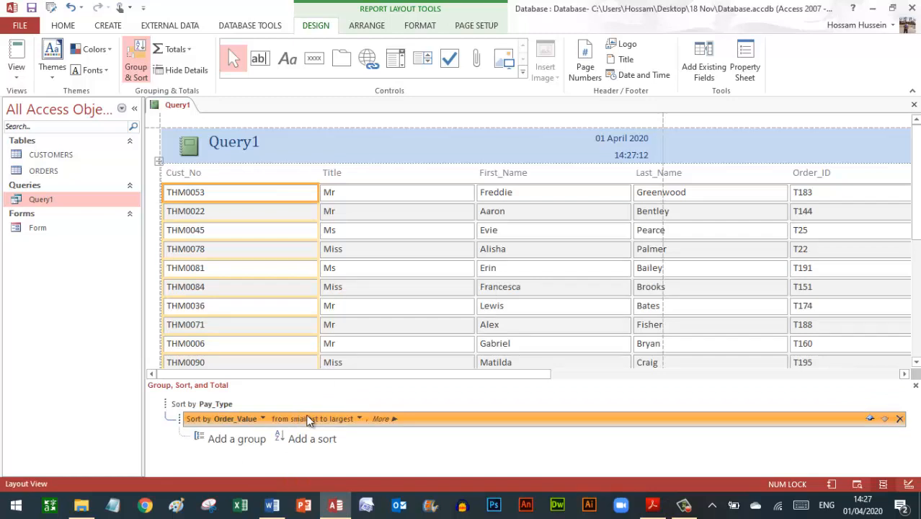
left_click(340, 423)
left_click(322, 421)
left_click(916, 387)
- Review the exam paper, then switch the Query1 report's page orientation to Landscape
left_click(649, 507)
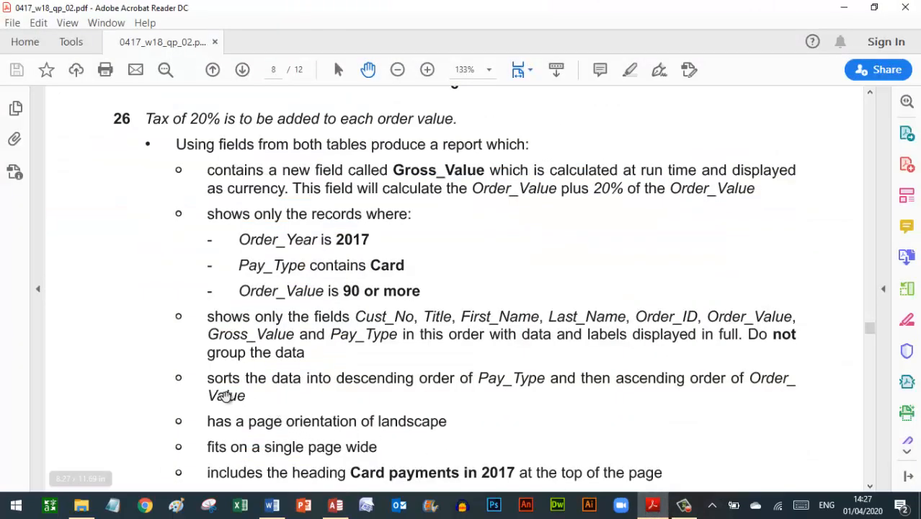
scroll(223, 403, "down", 10)
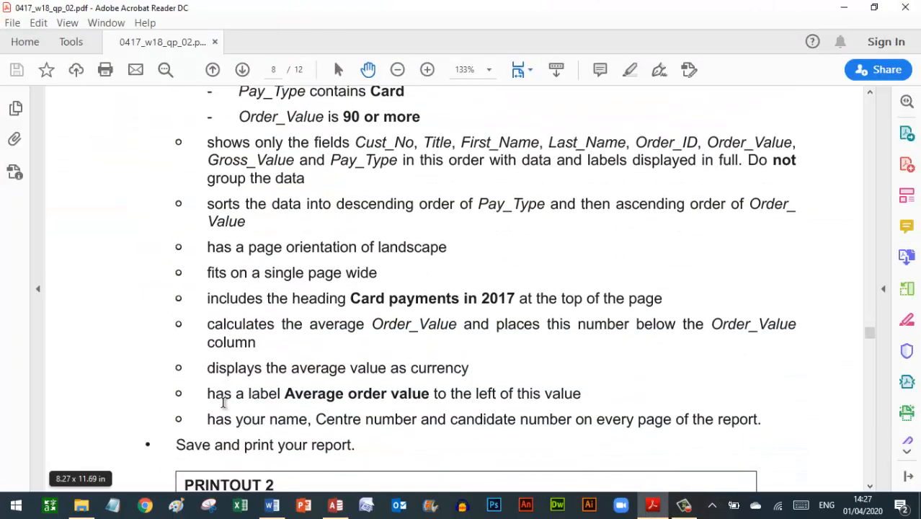
scroll(243, 213, "up", 1)
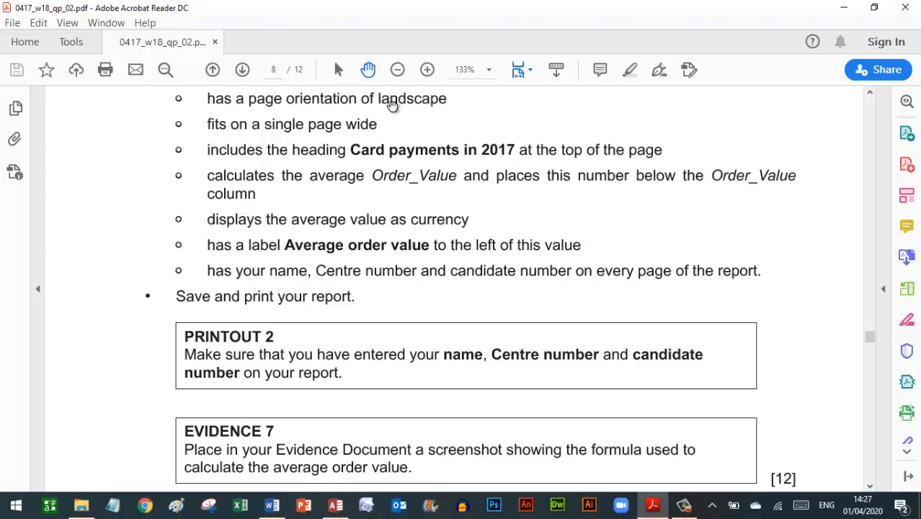
left_click(335, 505)
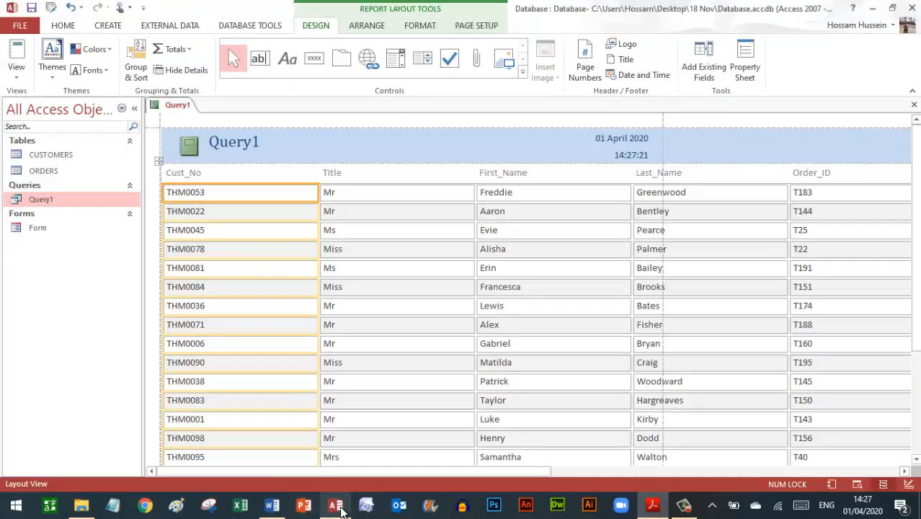
left_click(477, 26)
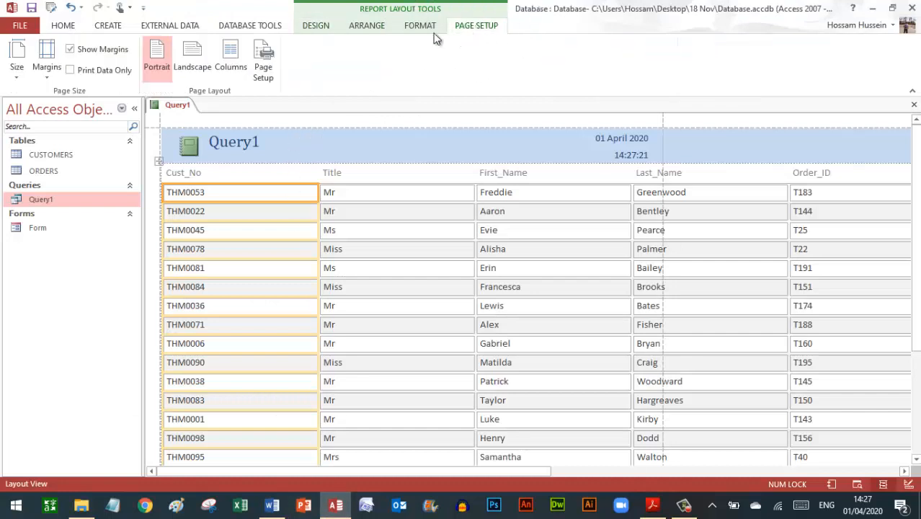
left_click(192, 69)
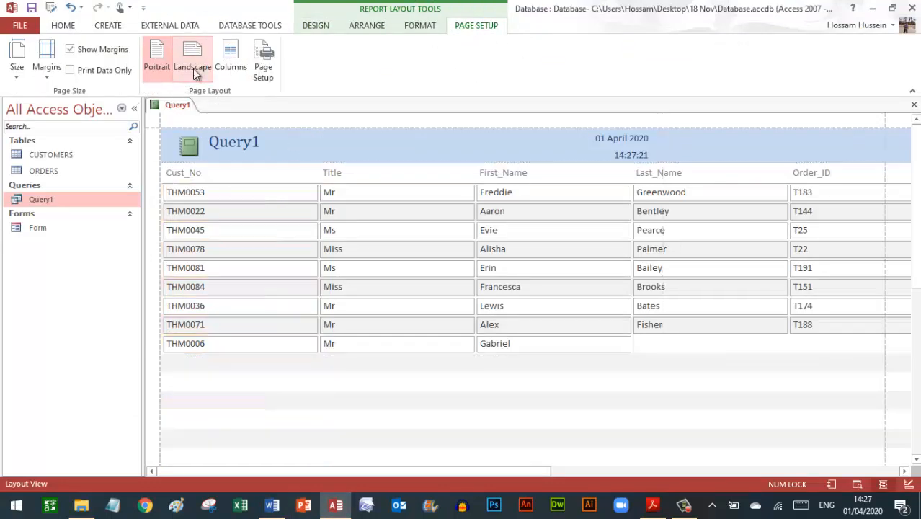
left_click(652, 504)
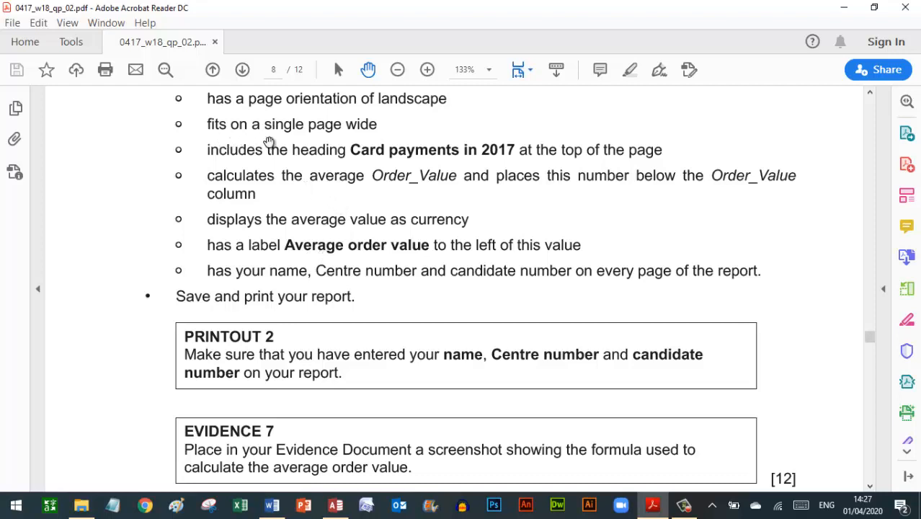
left_click(335, 505)
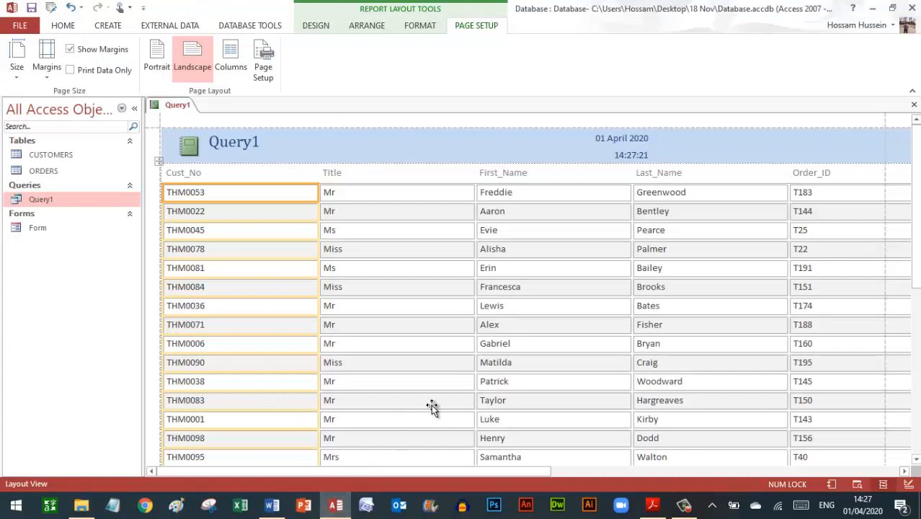
- Narrow the Cust_No, Title, First_Name and Last_Name columns so all fields fit one page width
left_click_drag(316, 192, 221, 200)
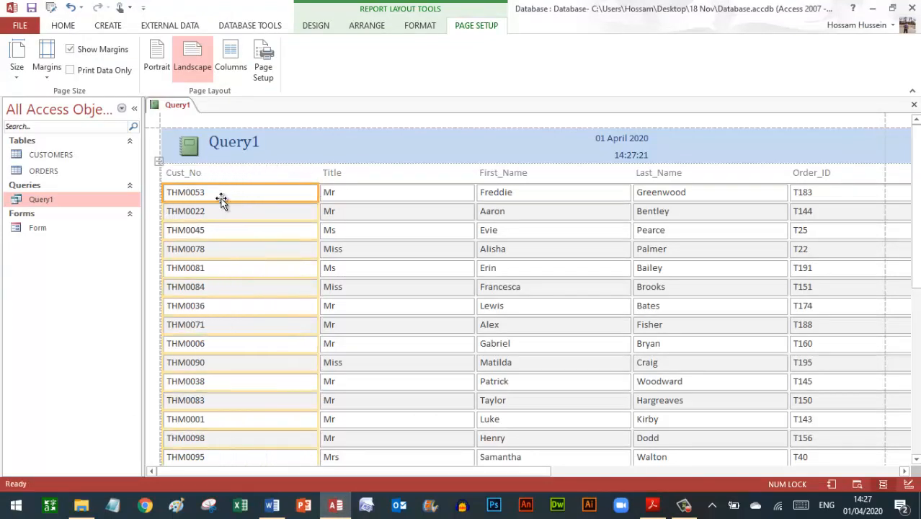
left_click(325, 193)
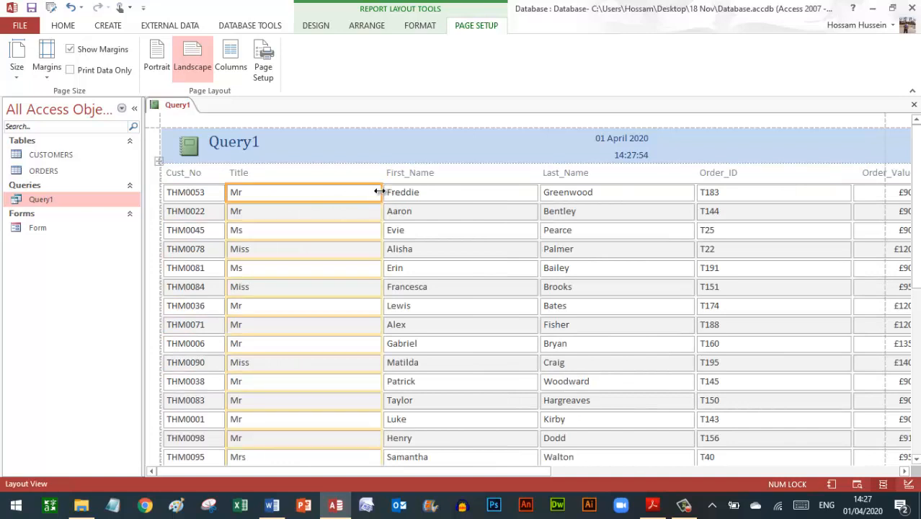
left_click_drag(380, 191, 279, 191)
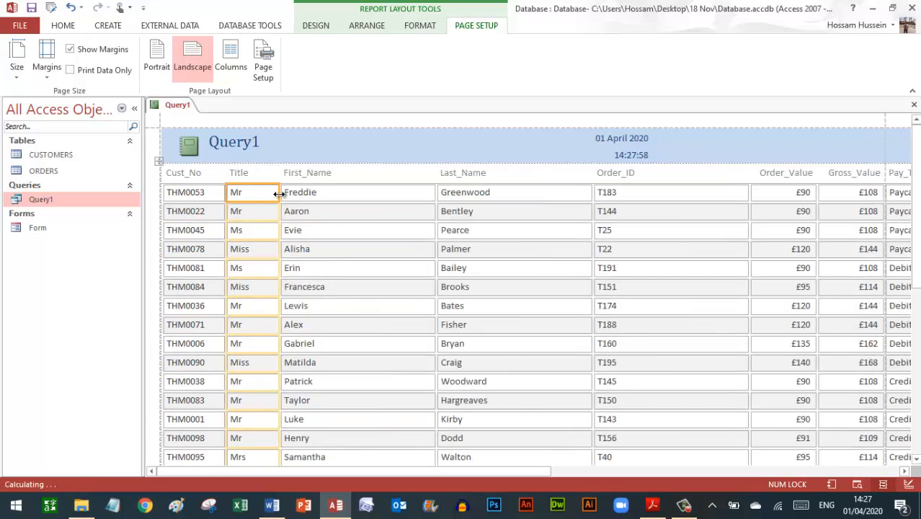
left_click(419, 193)
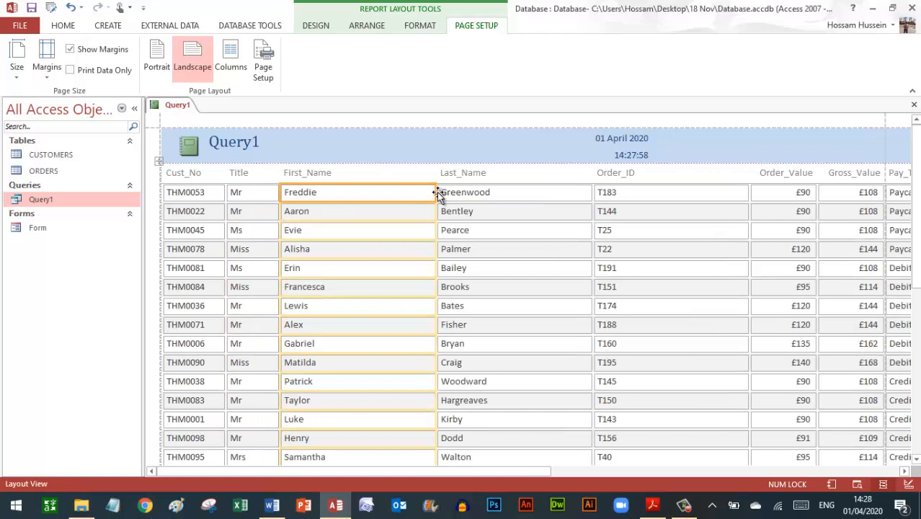
left_click_drag(437, 191, 345, 201)
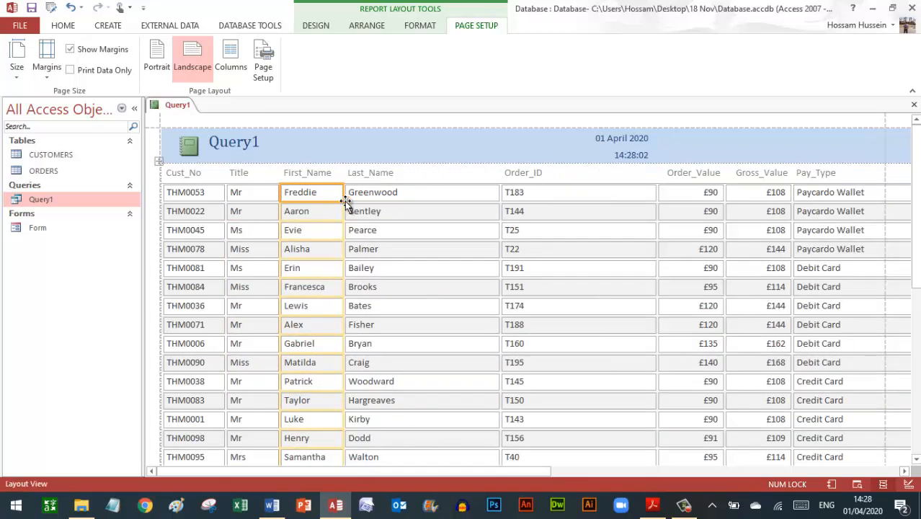
left_click(438, 195)
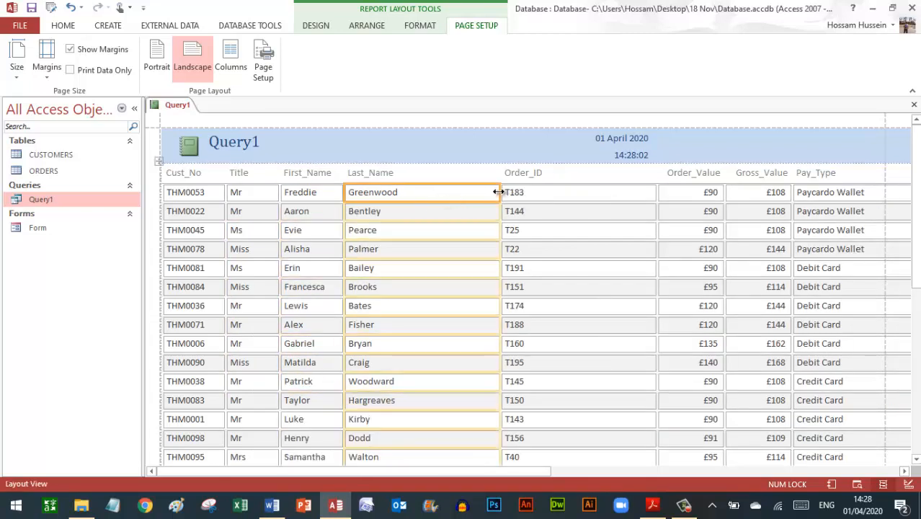
left_click_drag(497, 191, 421, 199)
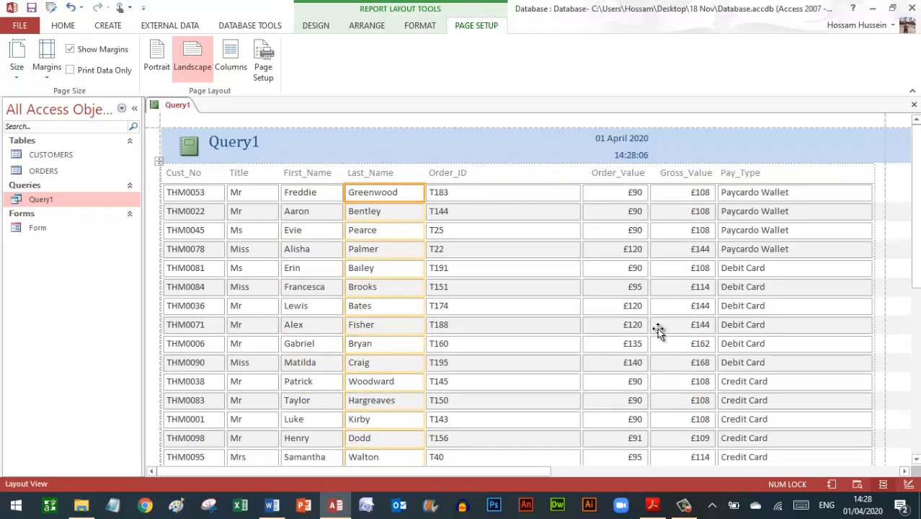
left_click(652, 505)
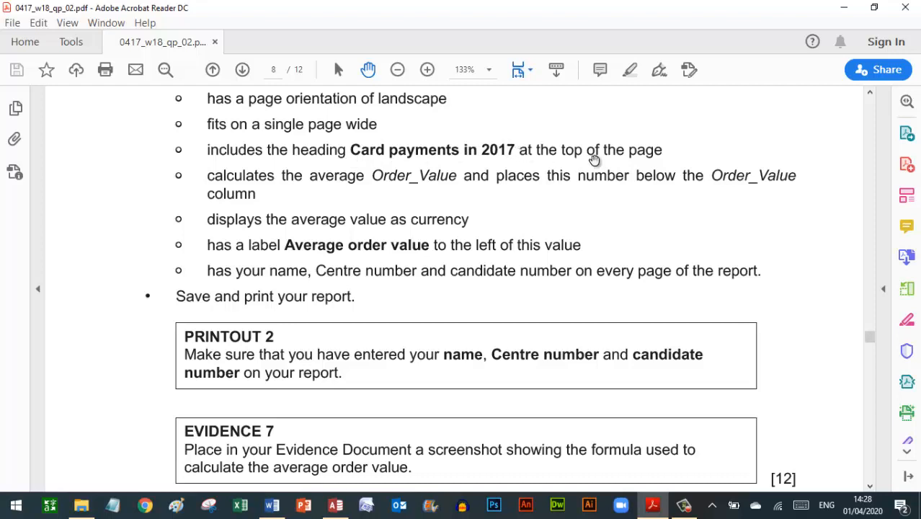
- Copy 'Card payments in 2017' from the exam paper and paste it over the Query1 report title
left_click_drag(511, 147, 366, 154)
key("ctrl+c")
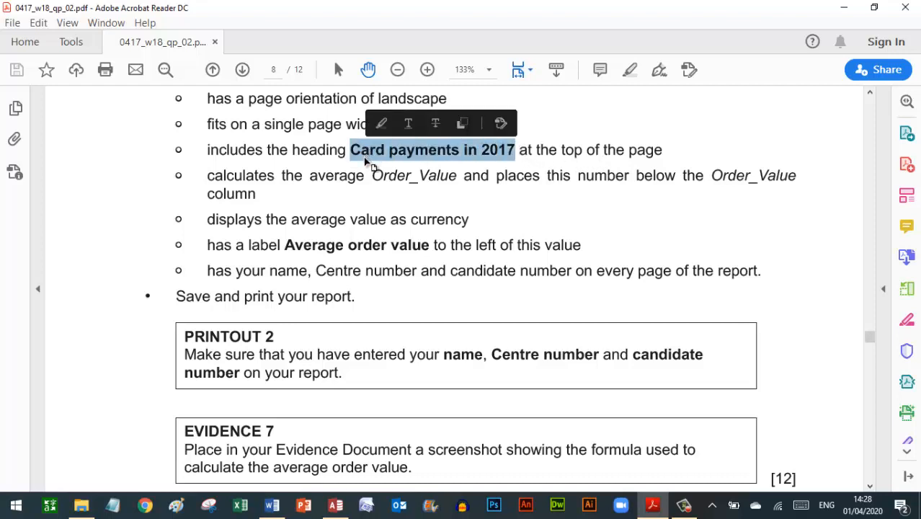
left_click(335, 506)
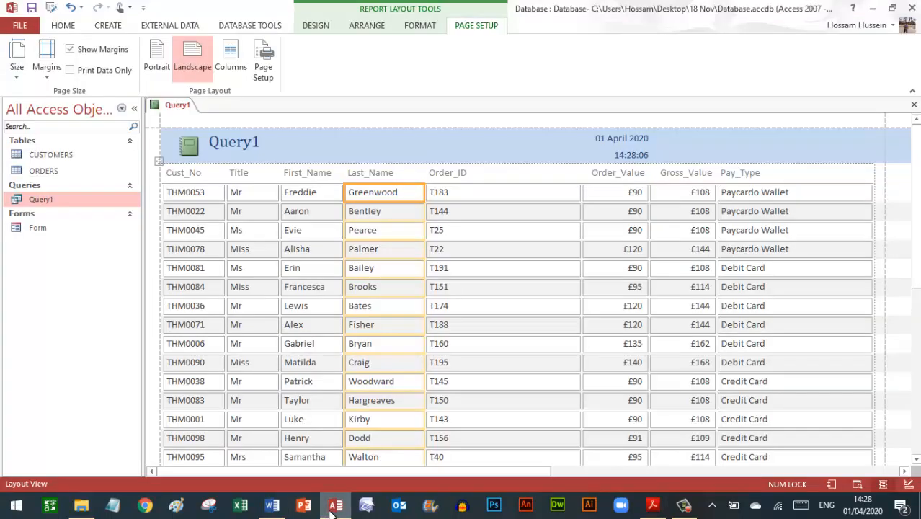
left_click(259, 142)
double_click(258, 143)
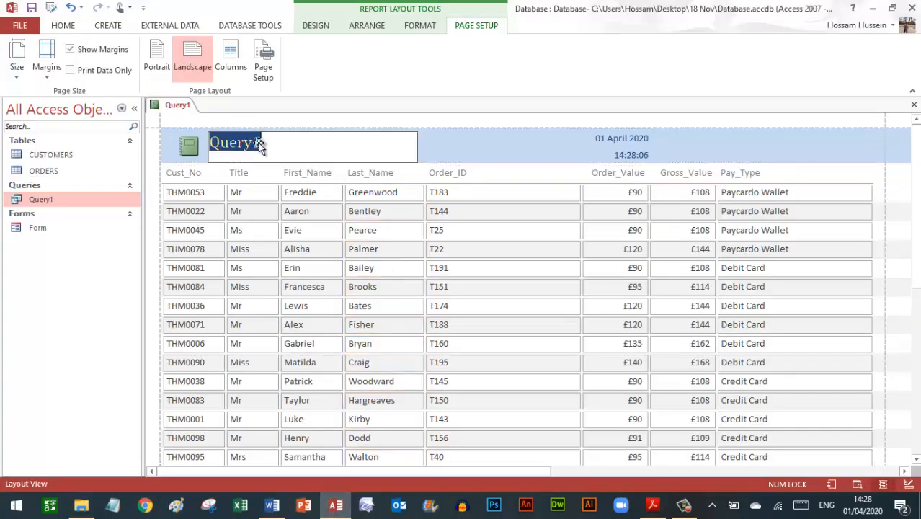
key("ctrl+v")
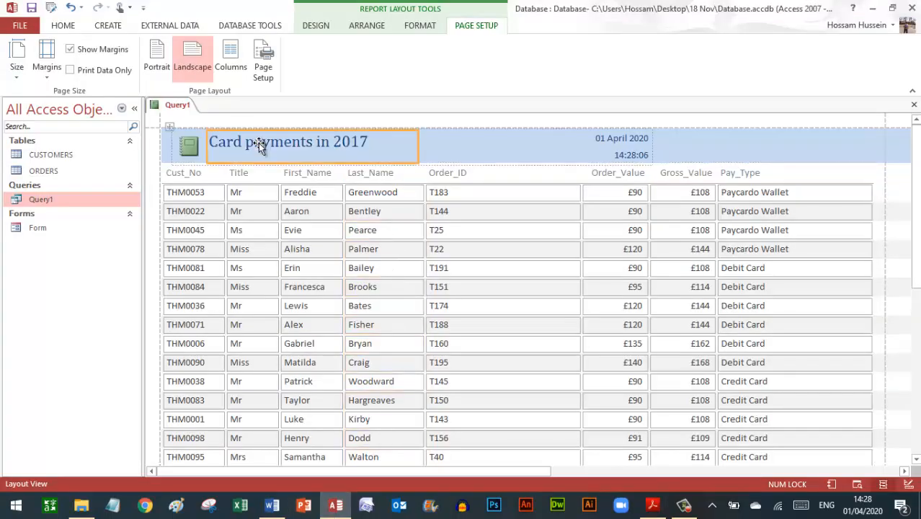
key("Return")
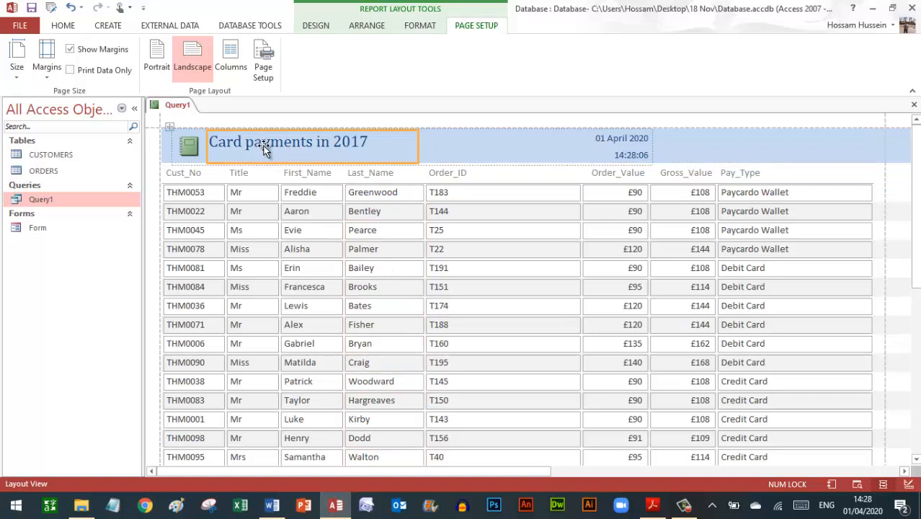
left_click(653, 507)
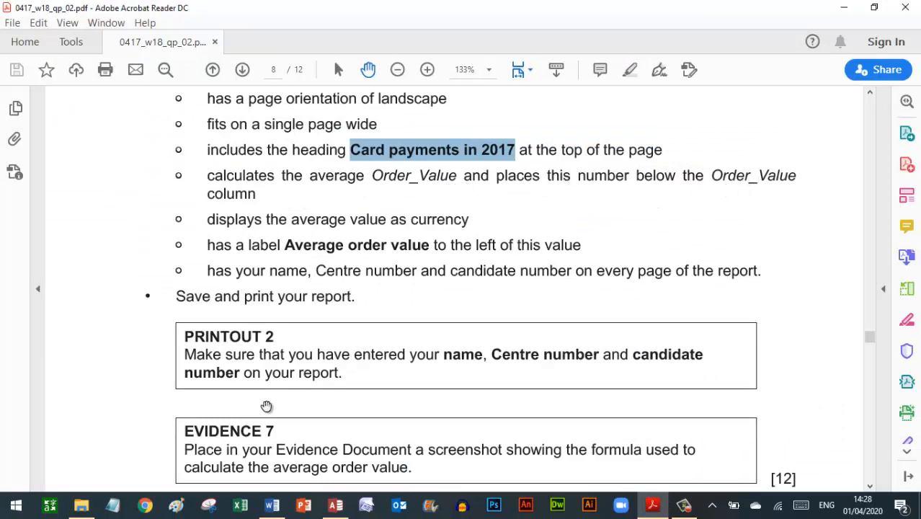
- Delete the report row holding the £3,183 Order_Value total
left_click(333, 509)
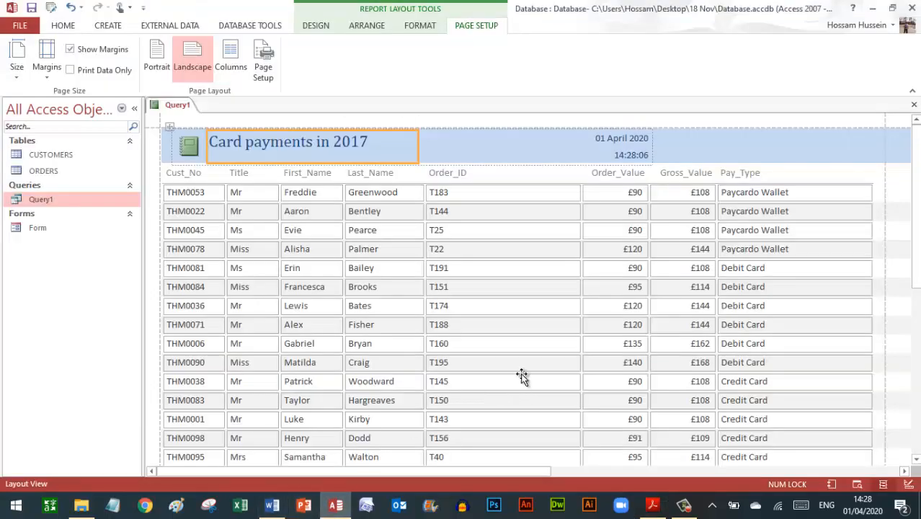
left_click_drag(915, 180, 916, 353)
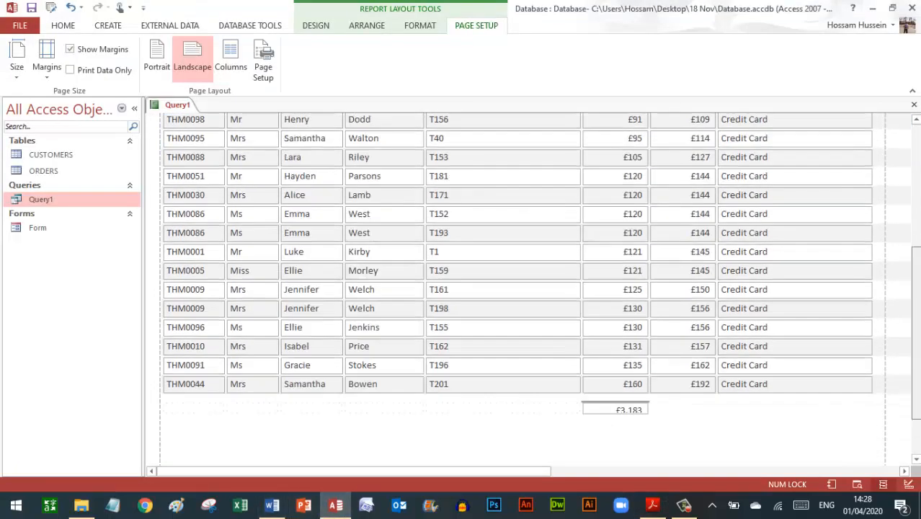
right_click(611, 408)
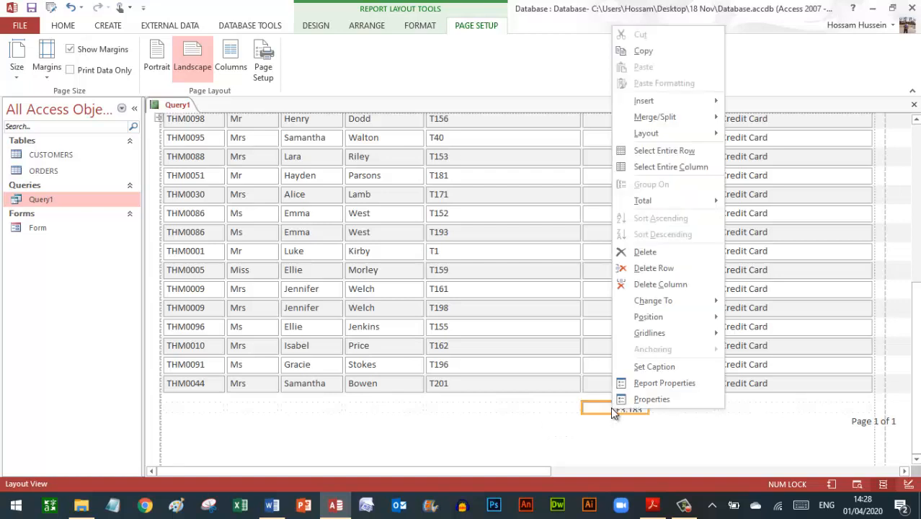
left_click(653, 271)
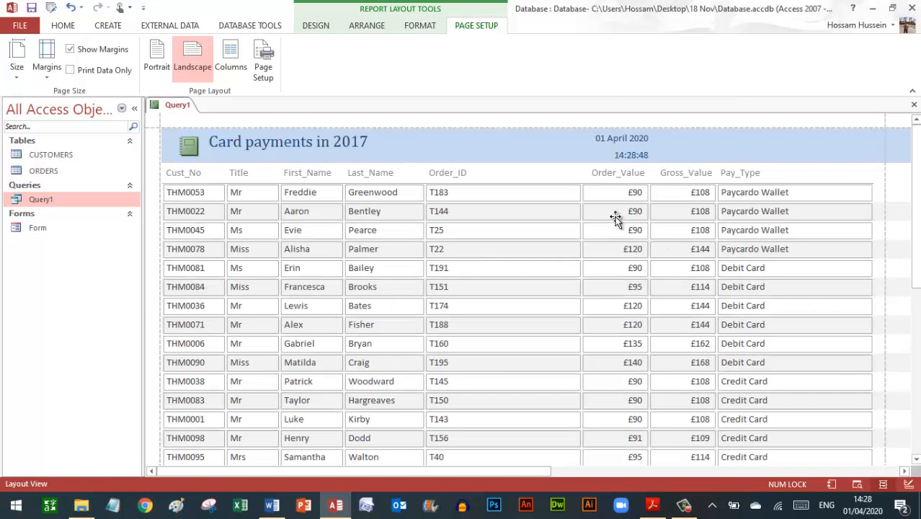
- Add an Average total (£114) under Order_Value and close the gap above it
left_click(611, 210)
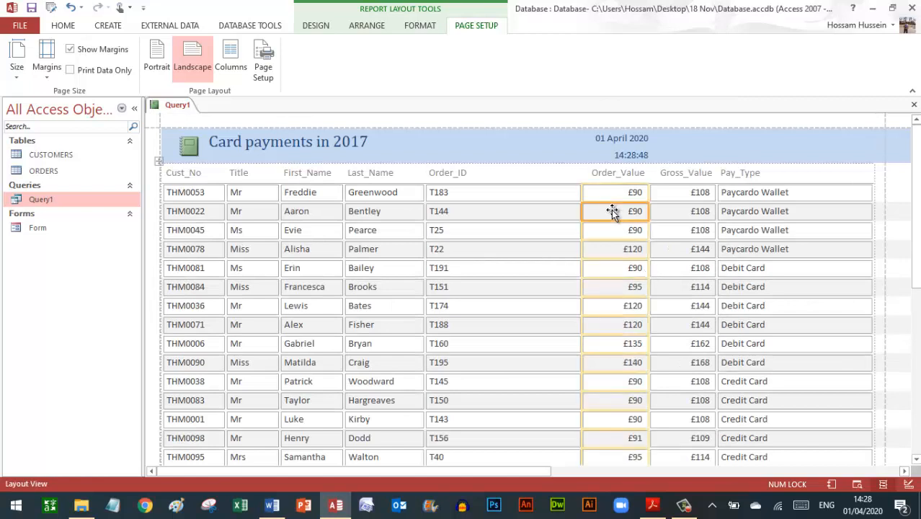
left_click(313, 28)
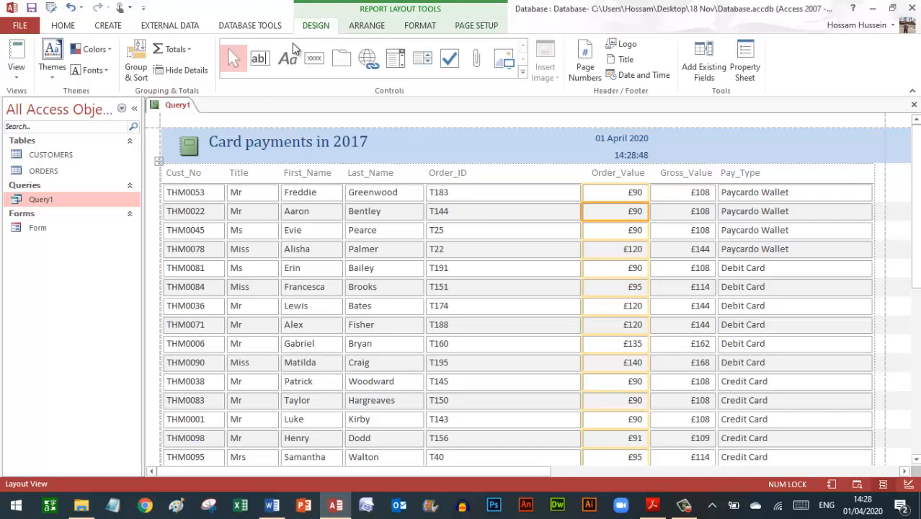
left_click(181, 49)
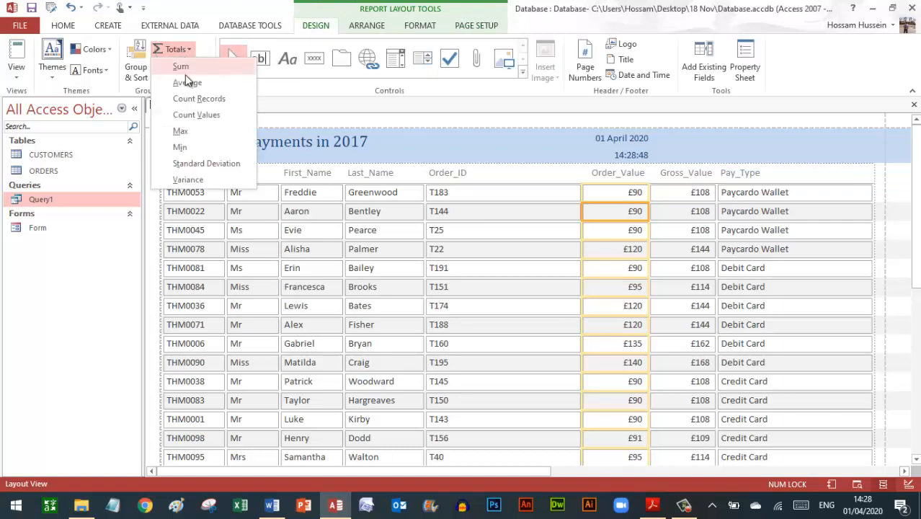
left_click(186, 83)
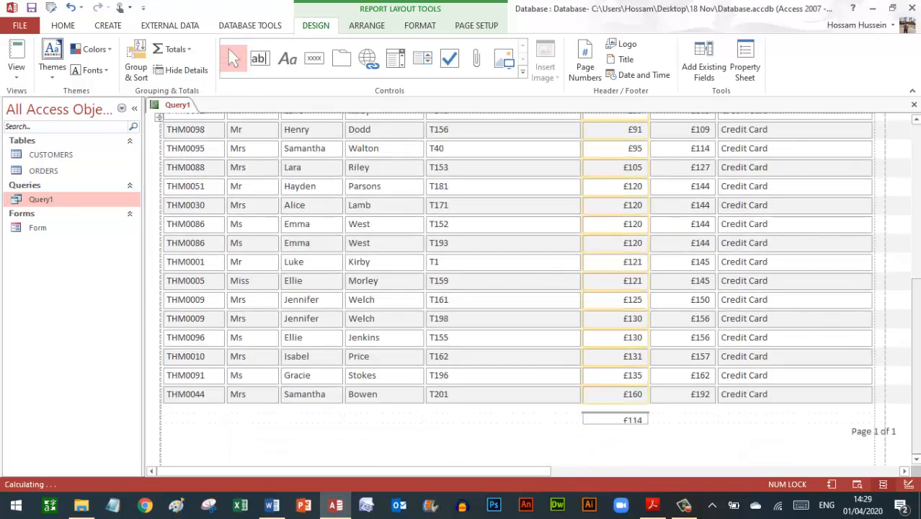
left_click(636, 423)
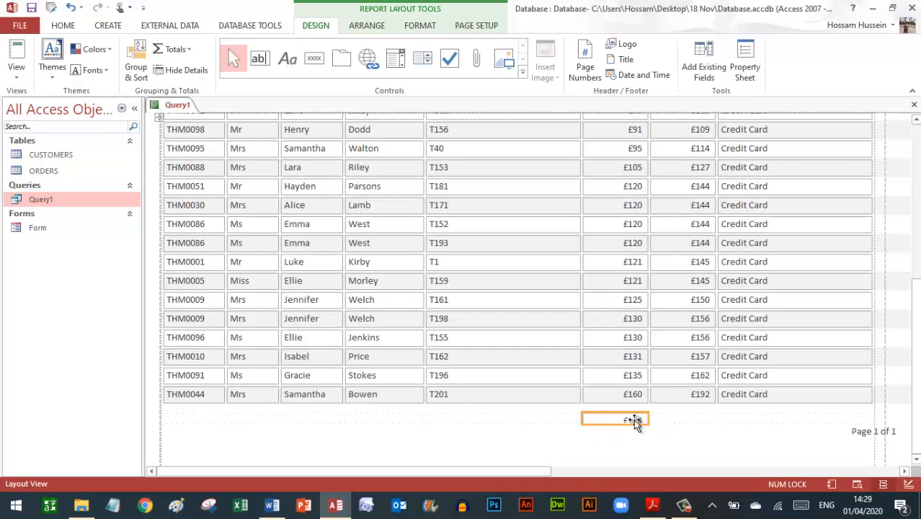
left_click_drag(620, 410, 617, 404)
left_click(652, 505)
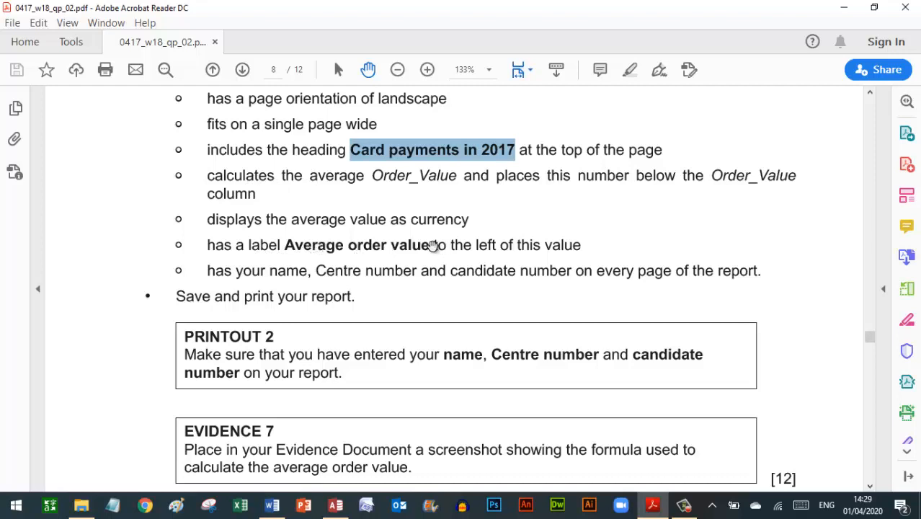
- Paste 'Average order value' from the exam paper as a label left of the £114 average
left_click_drag(430, 245, 303, 250)
key("ctrl+c")
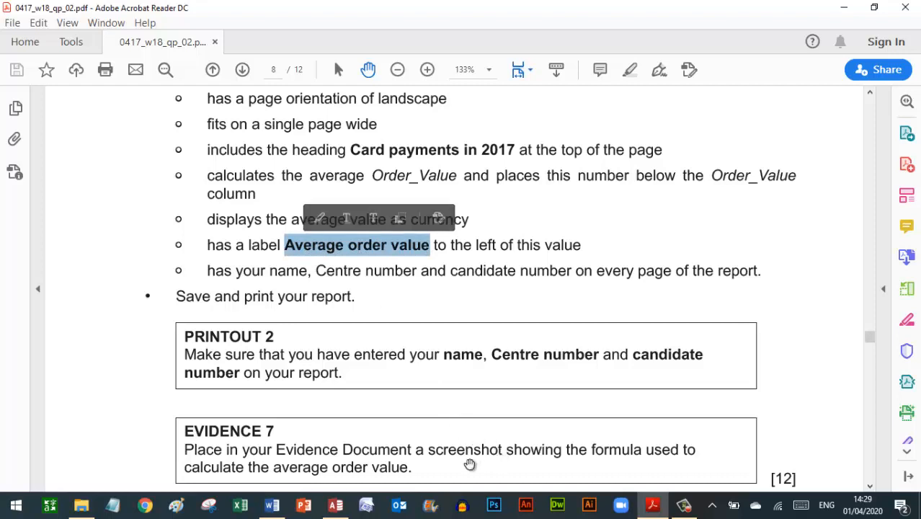
left_click(339, 506)
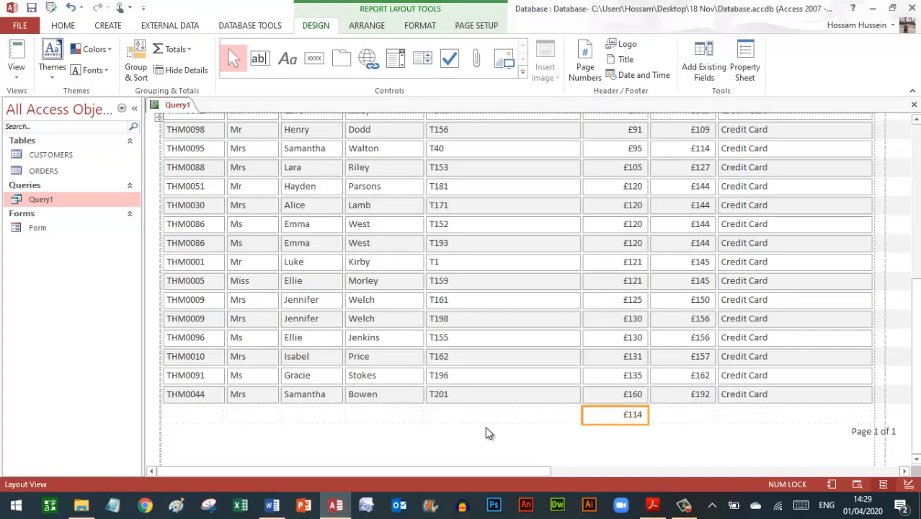
left_click(485, 420)
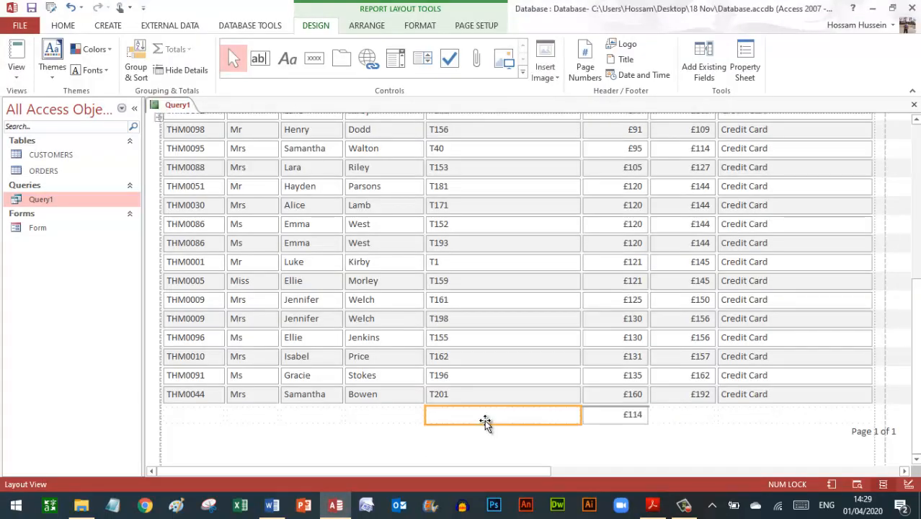
left_click(477, 412)
key("ctrl+v")
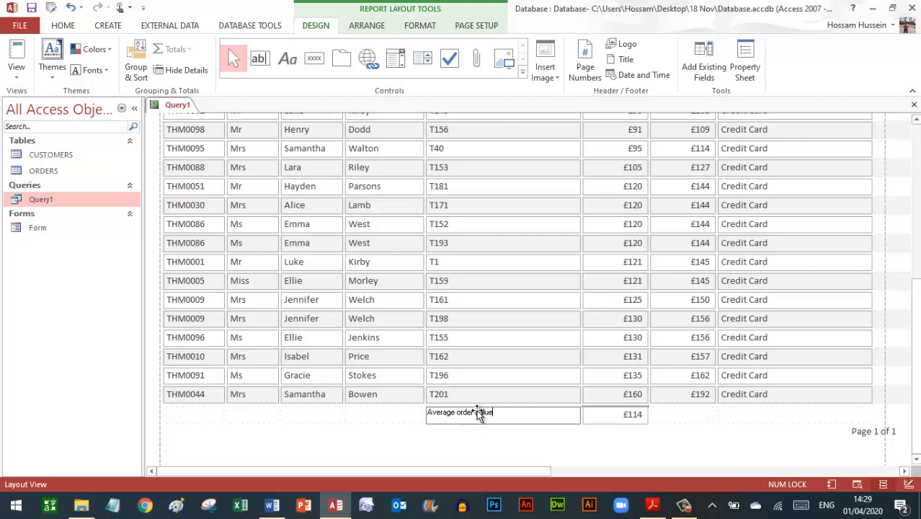
key("Return")
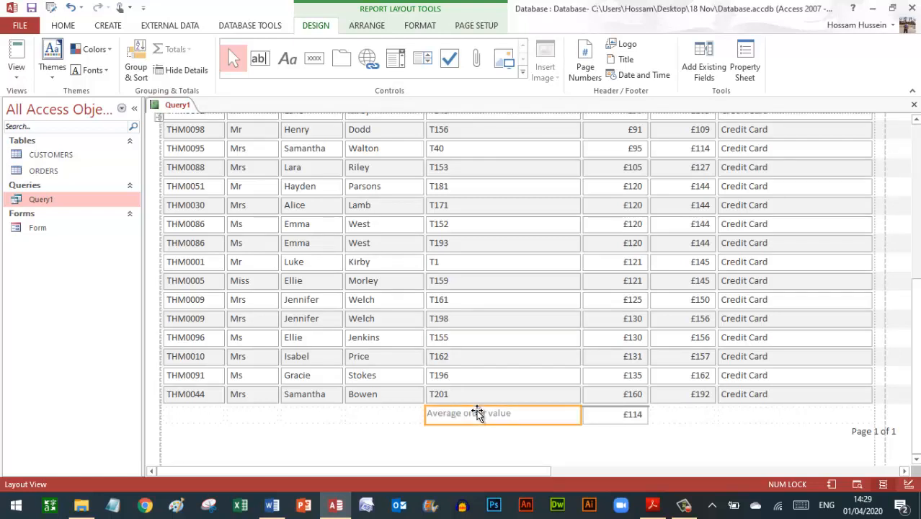
left_click(651, 502)
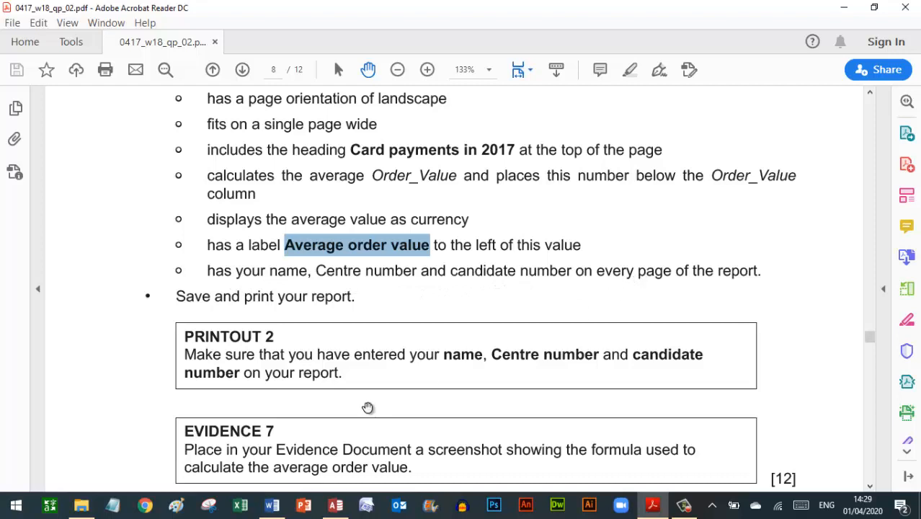
left_click(336, 504)
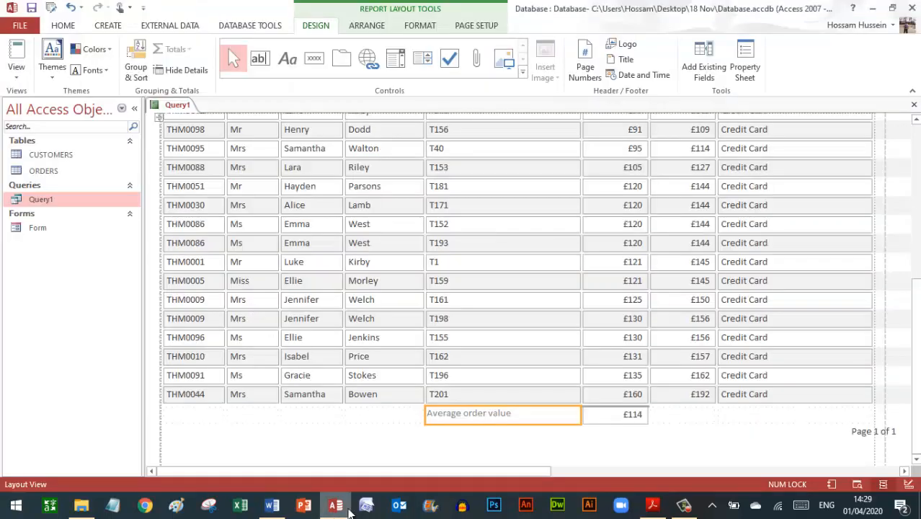
- In Design view, add a page-footer label containing the candidate's name and candidate number
left_click(17, 73)
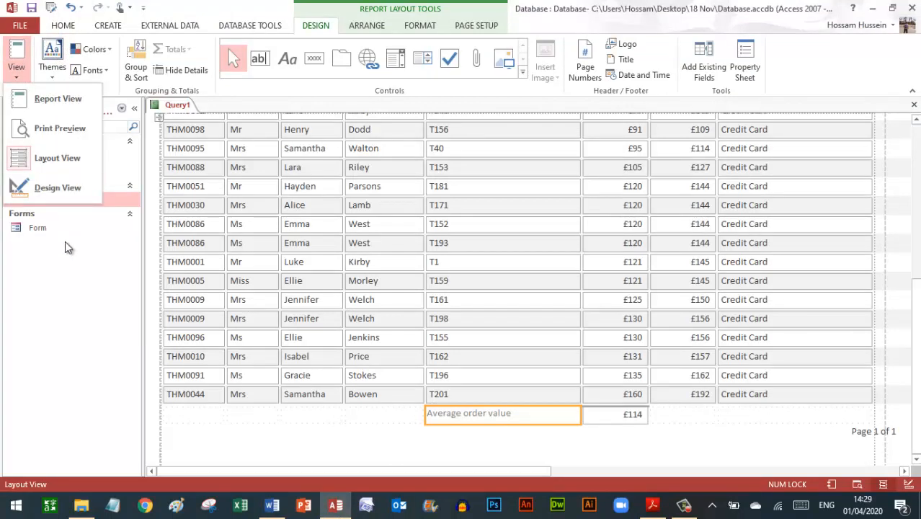
left_click(54, 188)
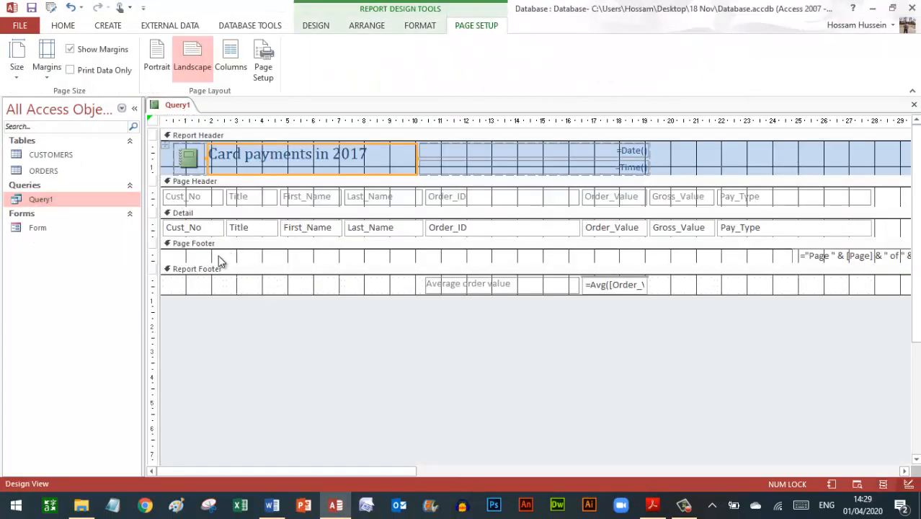
left_click(314, 29)
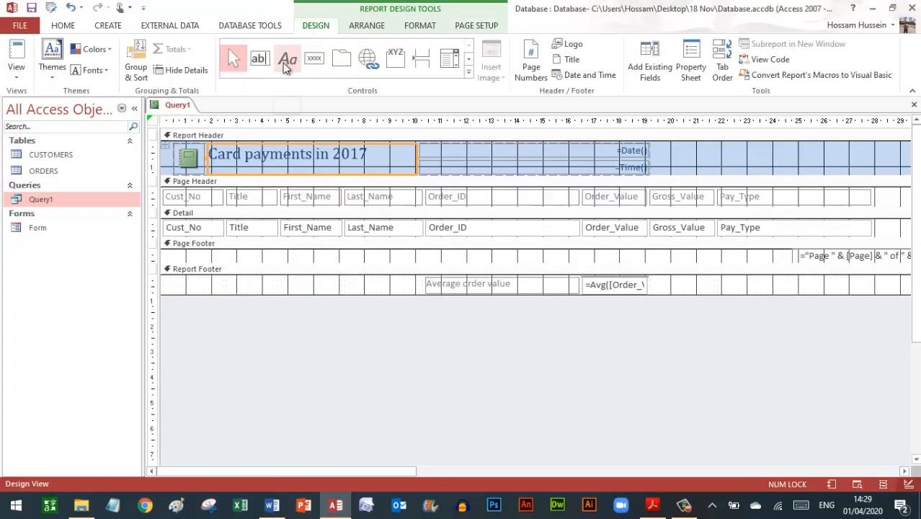
left_click(286, 63)
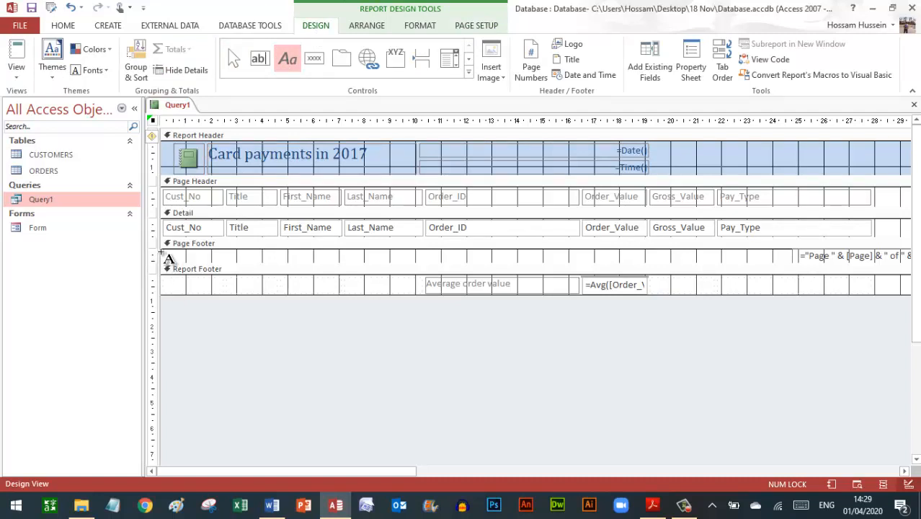
key("Escape")
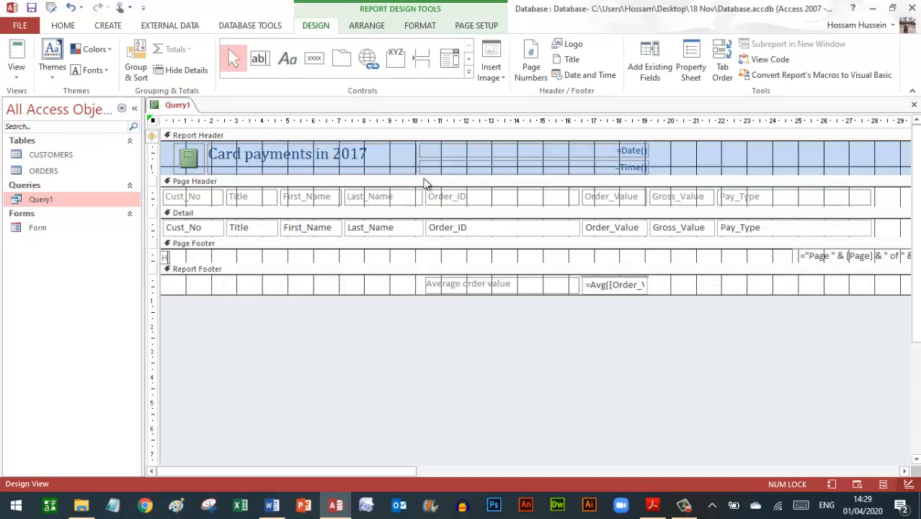
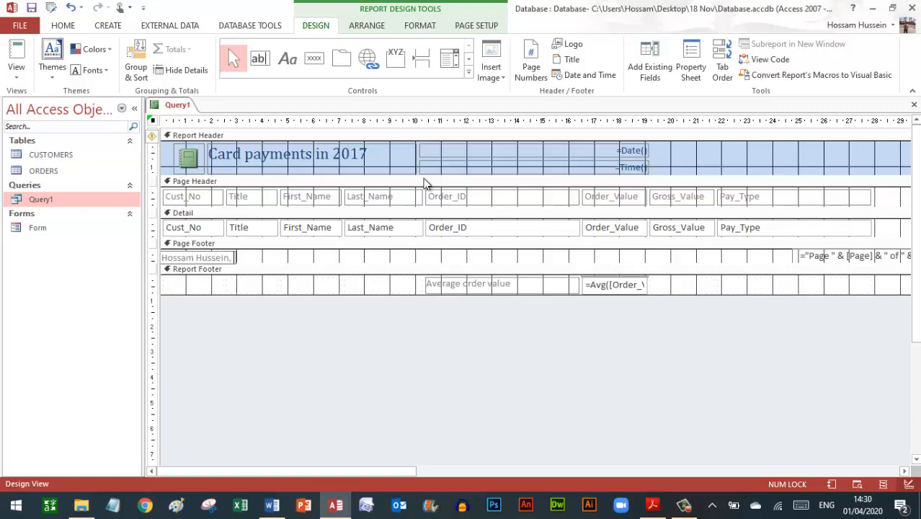
type(" EG123, 4567")
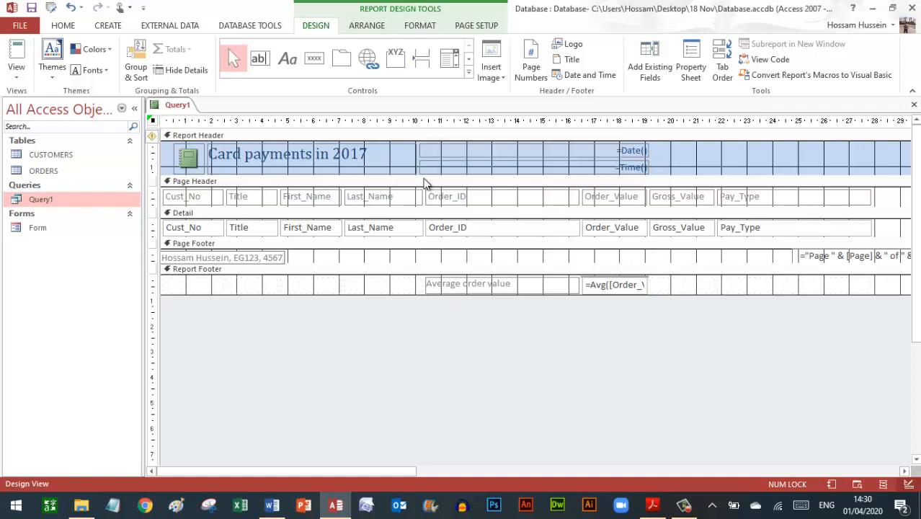
key("Return")
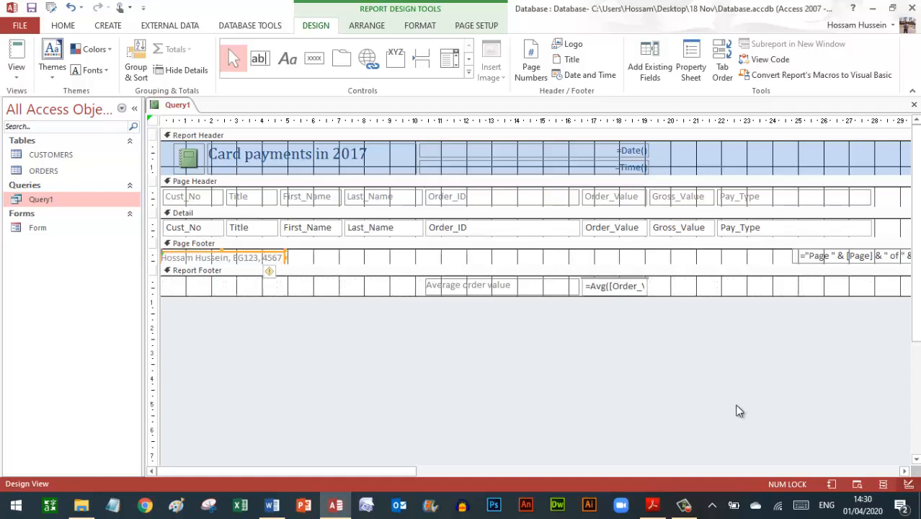
left_click(652, 504)
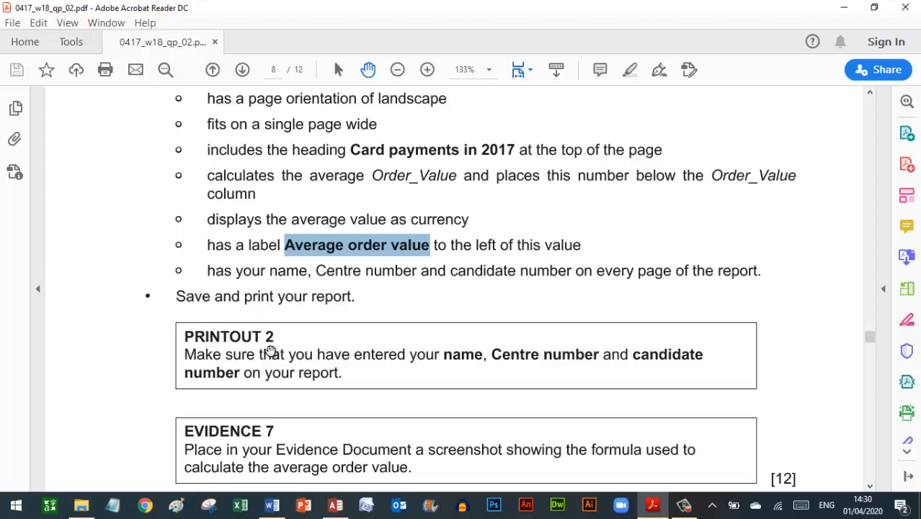
- Save the report under the name 'Report 1'
left_click(335, 504)
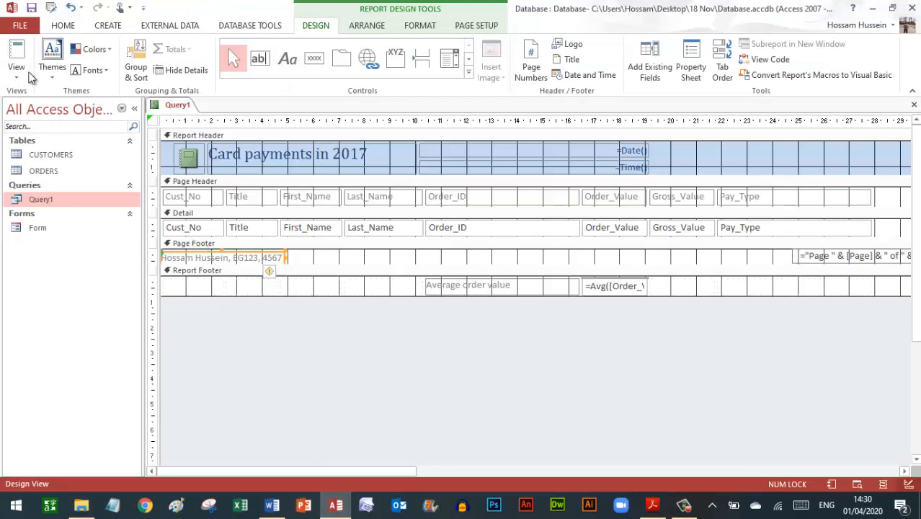
left_click(32, 10)
left_click(33, 10)
type("Report 1")
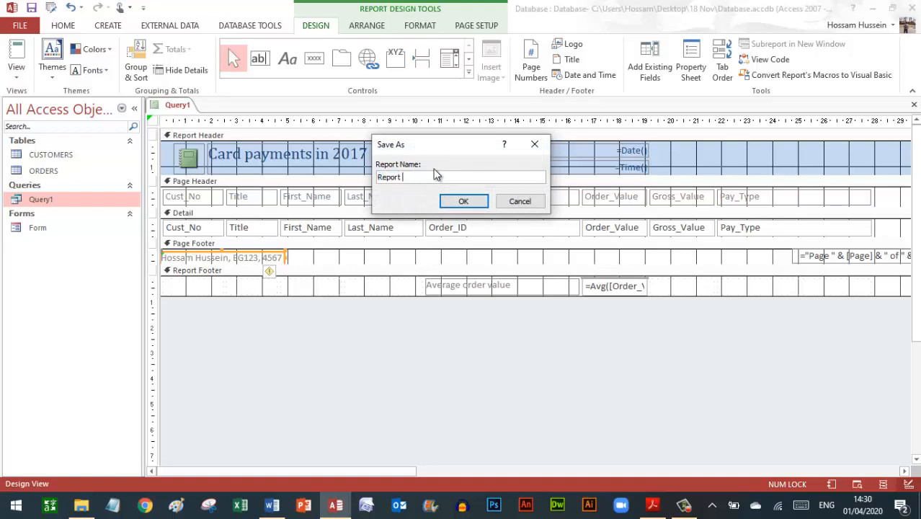
left_click(464, 204)
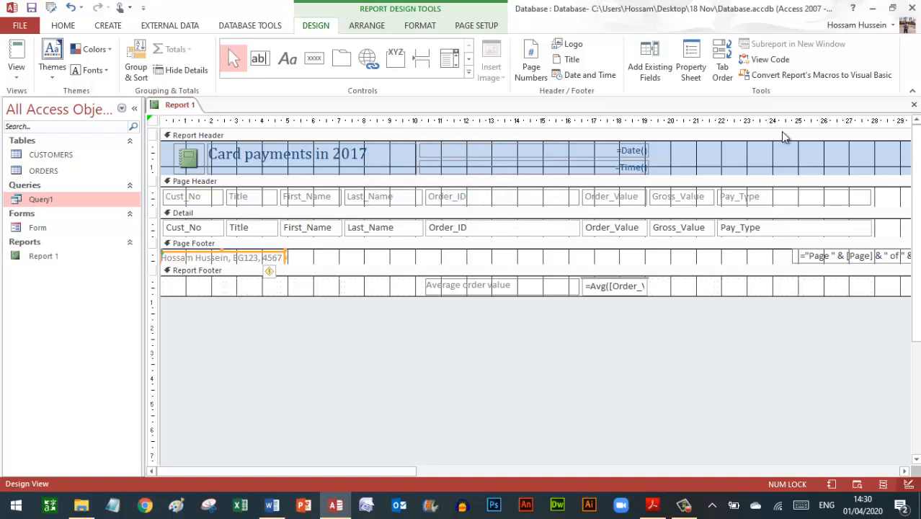
- Page through all 4 pages of the print preview, then return to Layout view
left_click(20, 77)
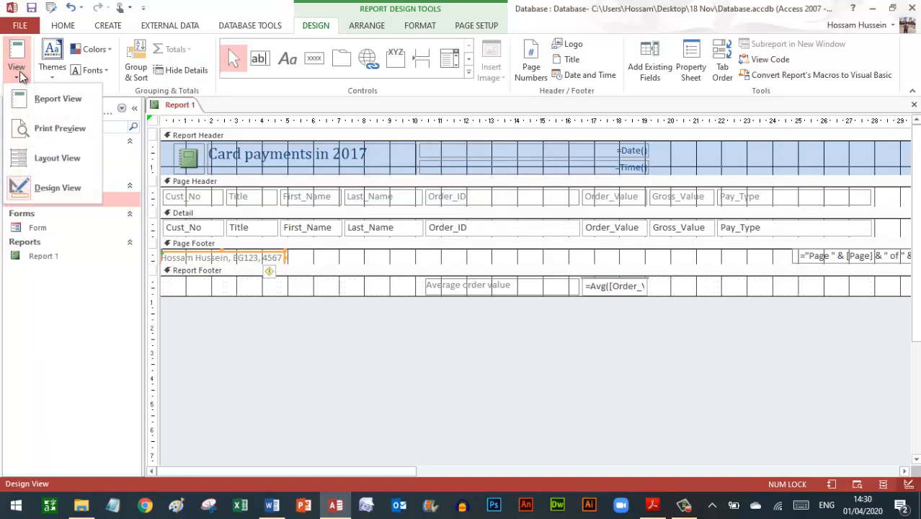
left_click(52, 124)
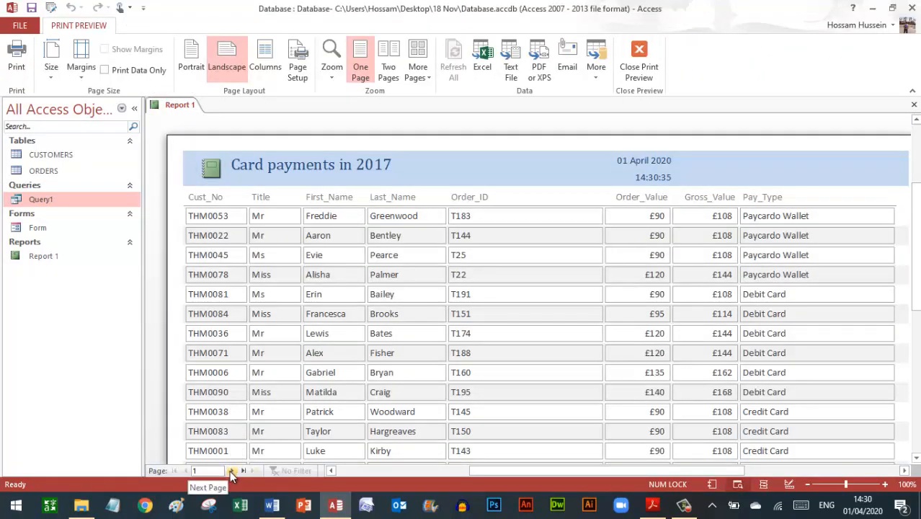
left_click(232, 470)
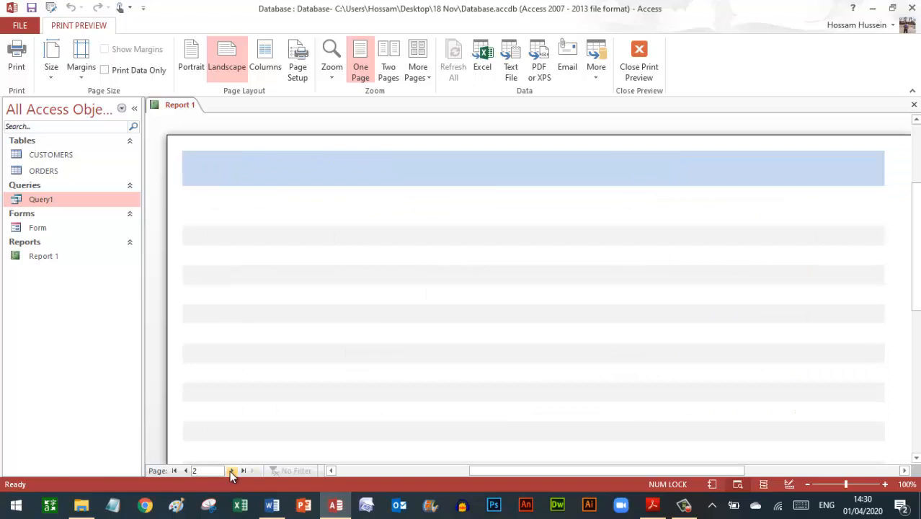
left_click(231, 471)
left_click(229, 471)
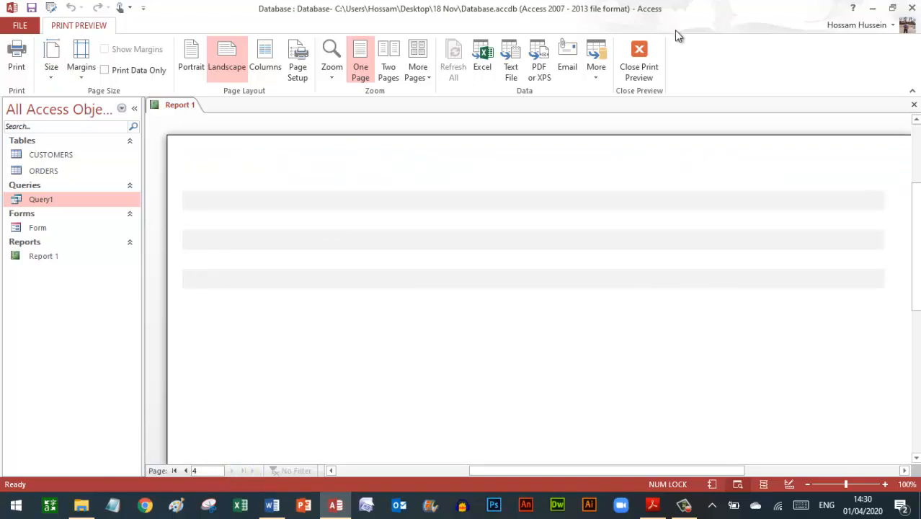
left_click(640, 67)
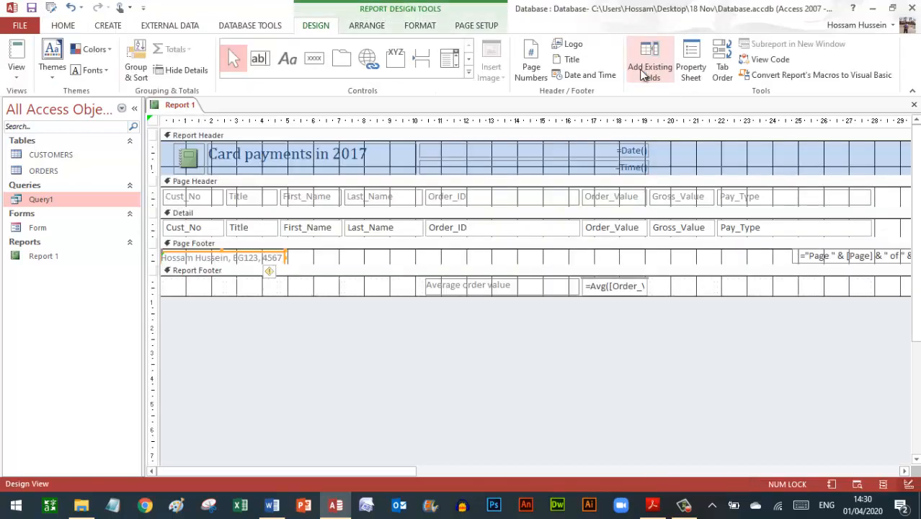
left_click(18, 78)
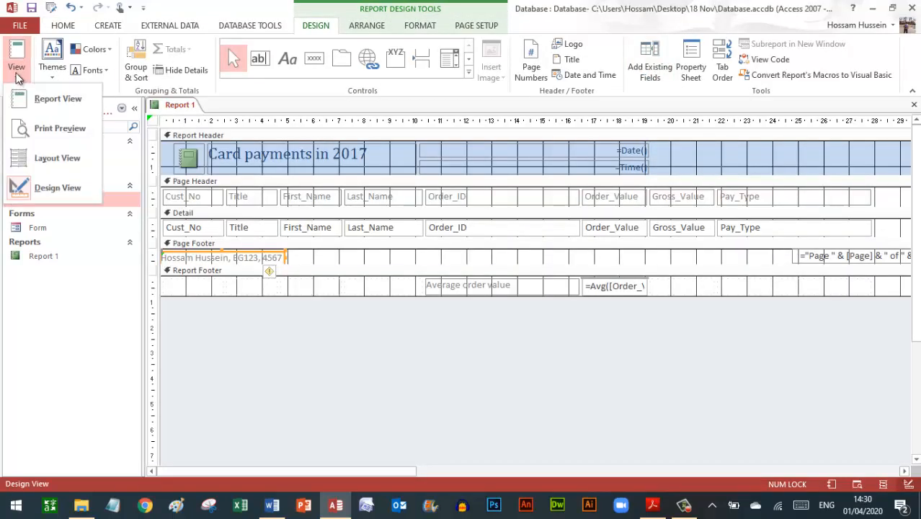
left_click(54, 156)
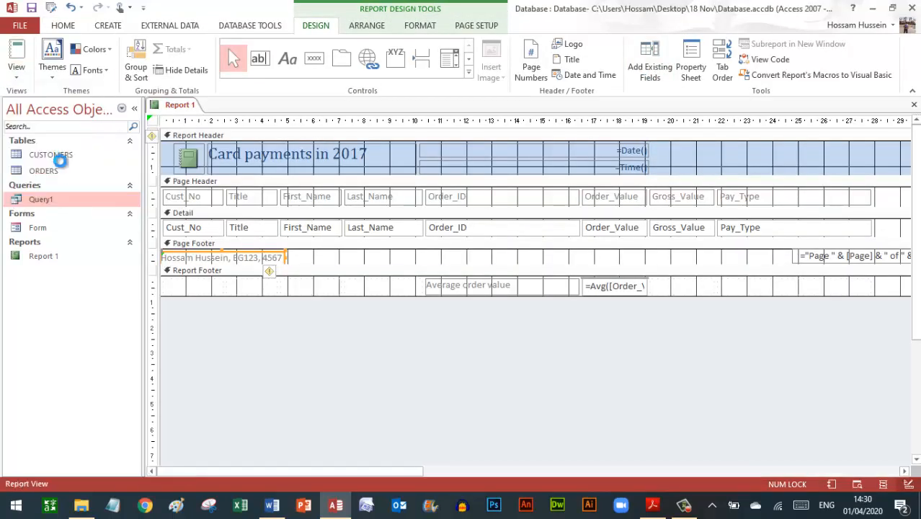
- Move the 'Page 1 of 1' number inside the page width and confirm the preview now spans 2 pages
left_click(867, 405)
left_click_drag(867, 405, 783, 404)
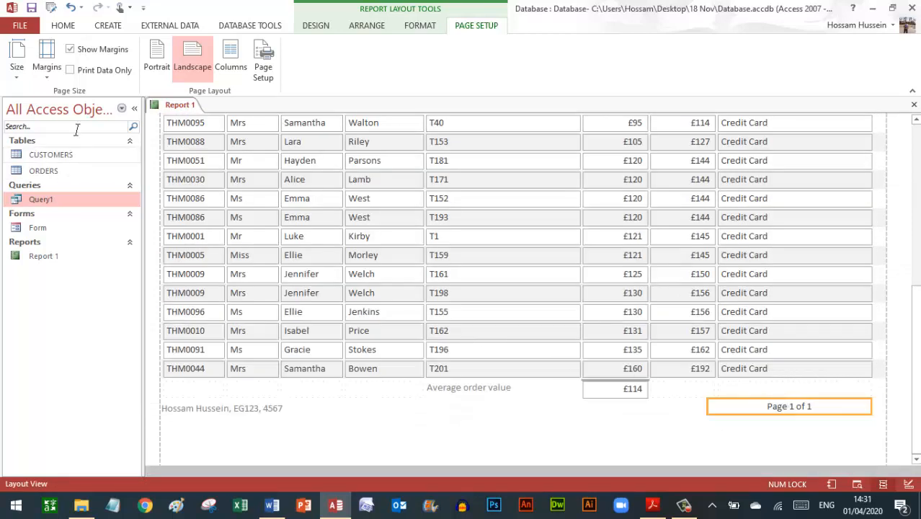
left_click(63, 27)
left_click(17, 72)
left_click(42, 120)
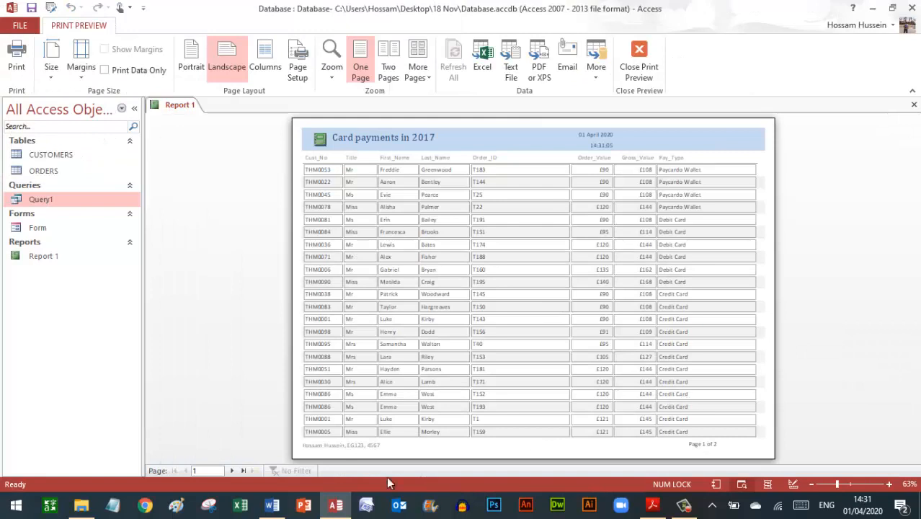
left_click(234, 469)
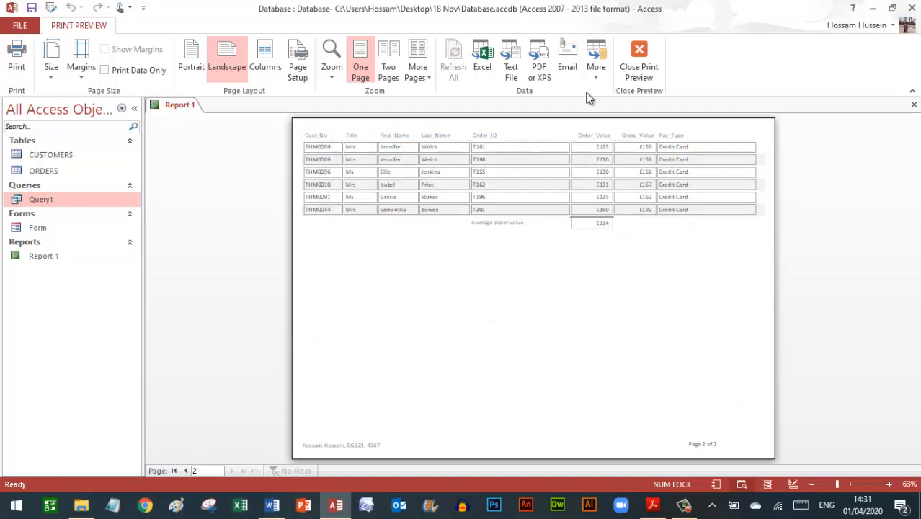
left_click(643, 72)
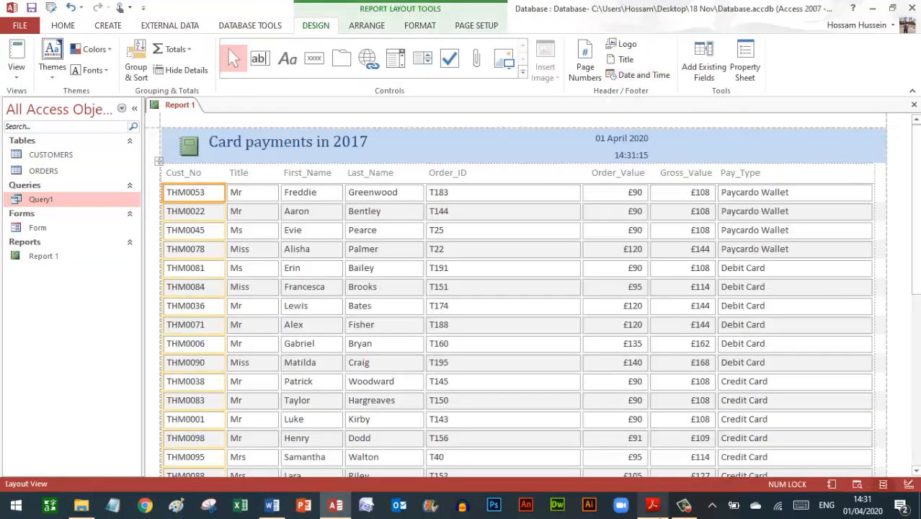
left_click(657, 508)
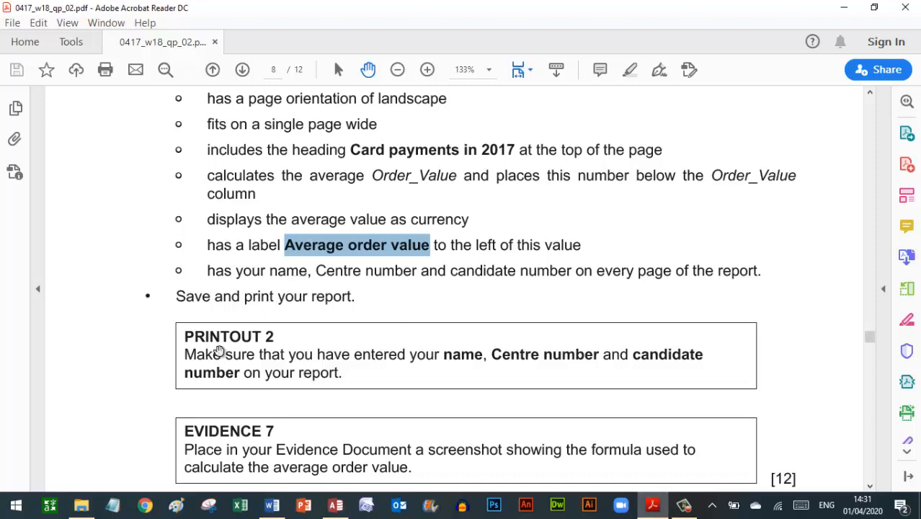
- Read down to step 27's text-file export instructions in the exam paper, then return to the Card payments report
left_click(204, 387)
scroll(205, 387, "down", 5)
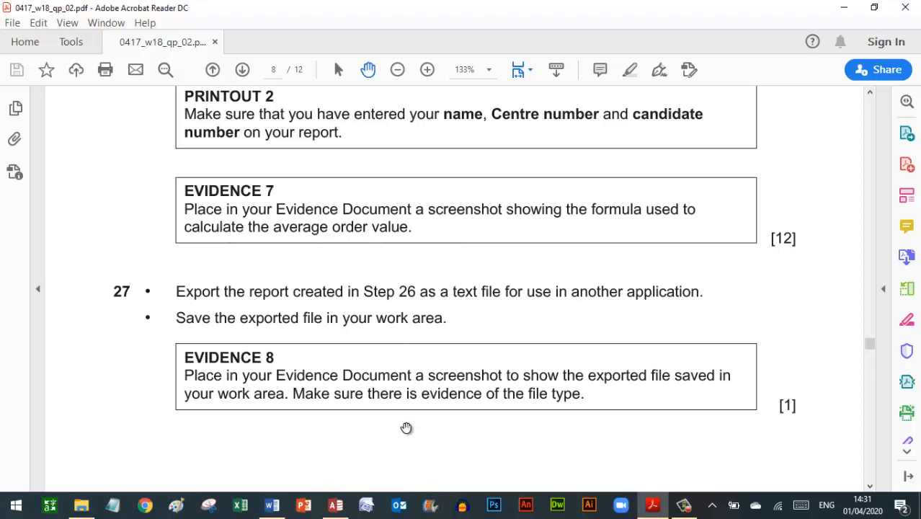
left_click(335, 504)
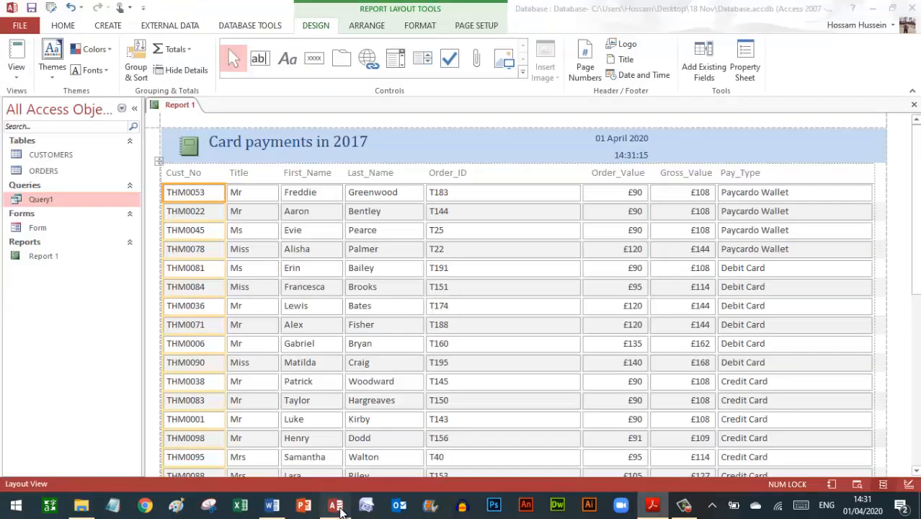
- In Report 1's Design View, widen the =Avg([Order_Value]) box until the formula is fully readable, then capture the window
left_click(20, 78)
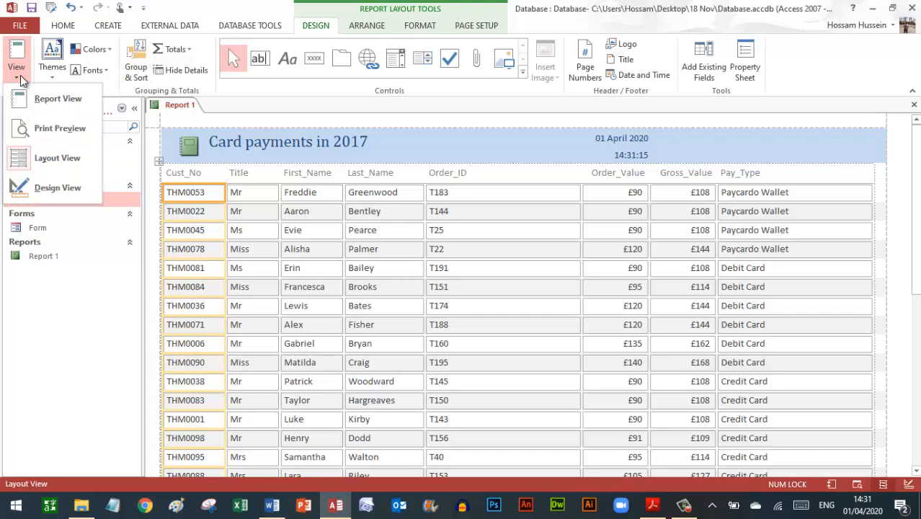
left_click(61, 189)
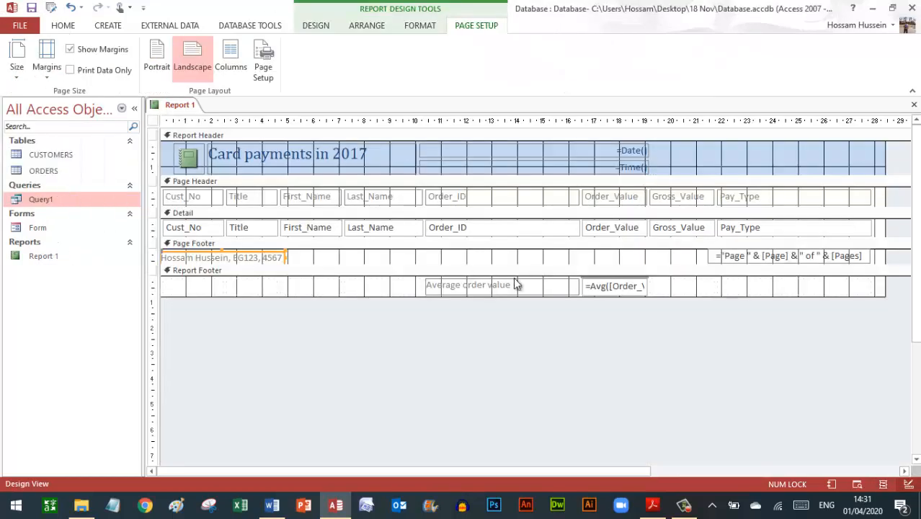
left_click(603, 286)
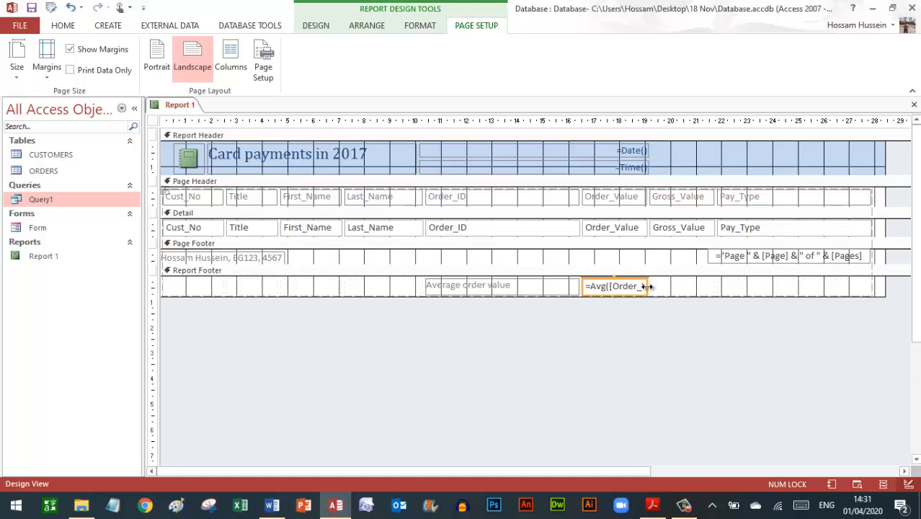
left_click_drag(647, 286, 685, 287)
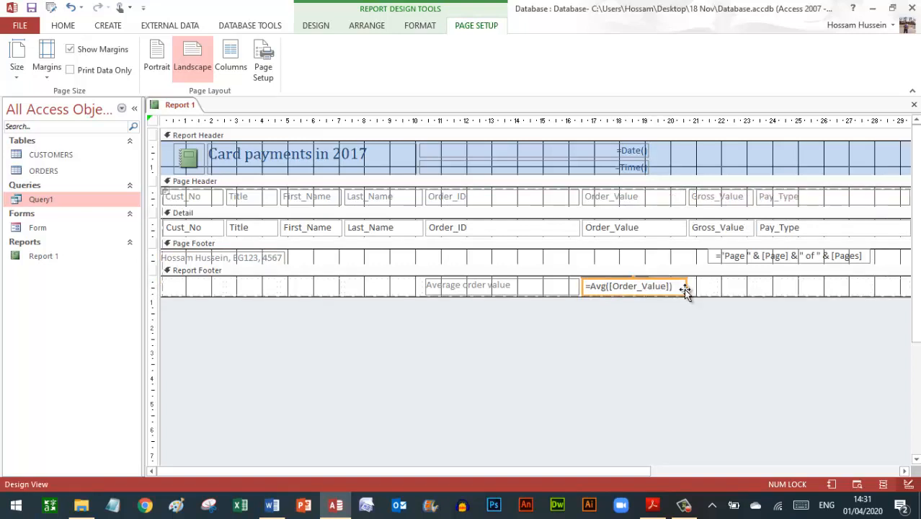
left_click_drag(681, 287, 673, 288)
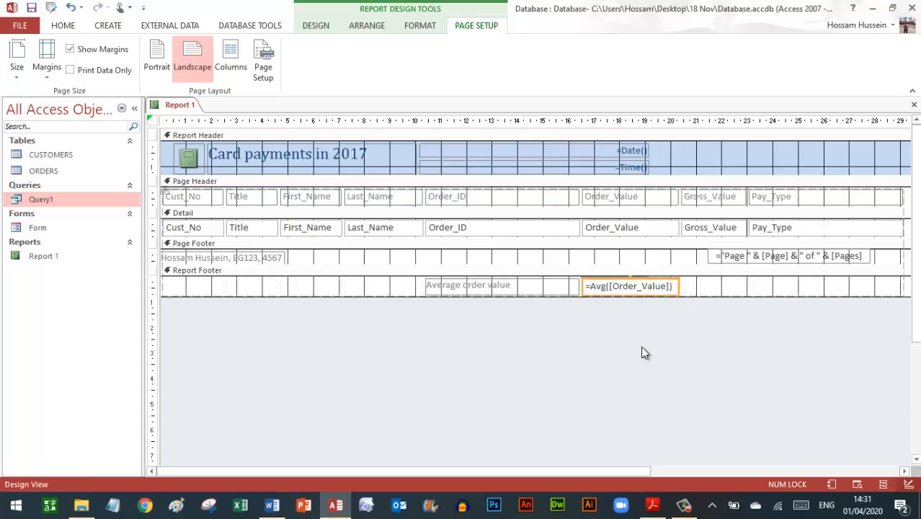
key("alt")
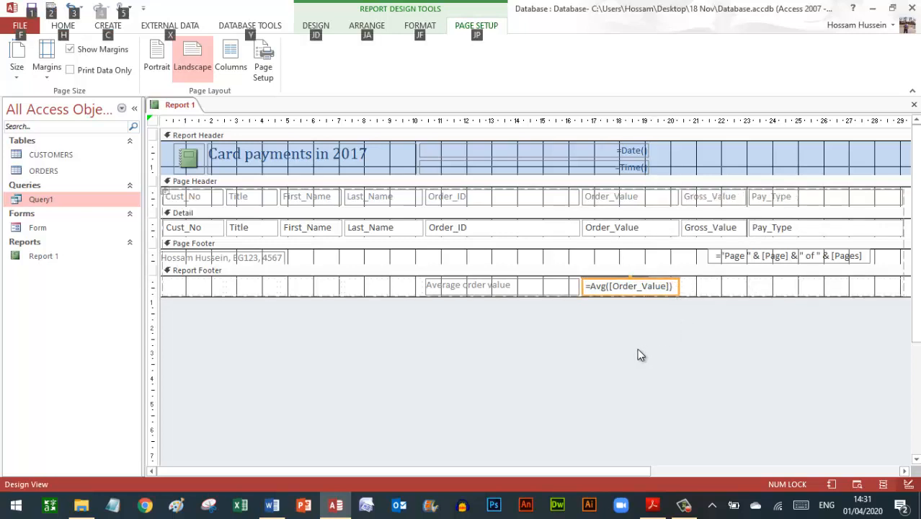
key("alt")
left_click(381, 401)
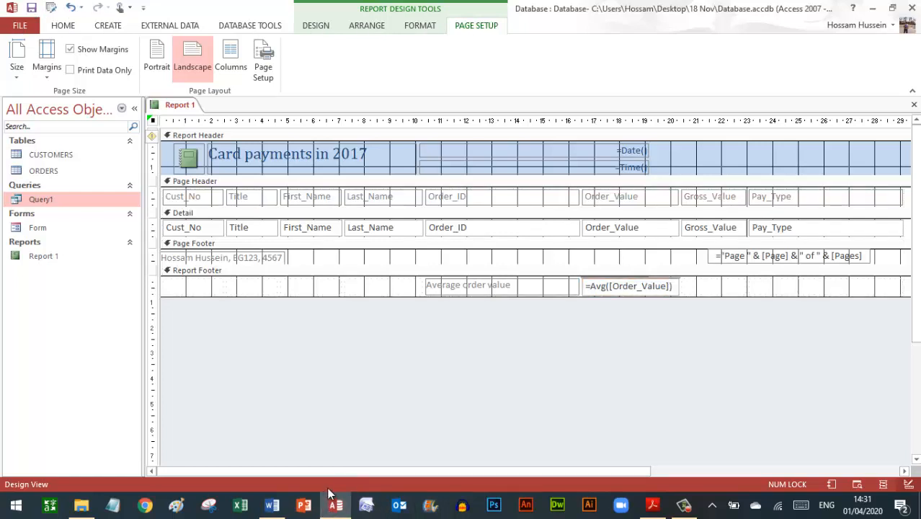
- Paste the report-design screenshot below Step 26 – EVIDENCE 7 in the Word evidence document
mouse_move(271, 505)
left_click(341, 466)
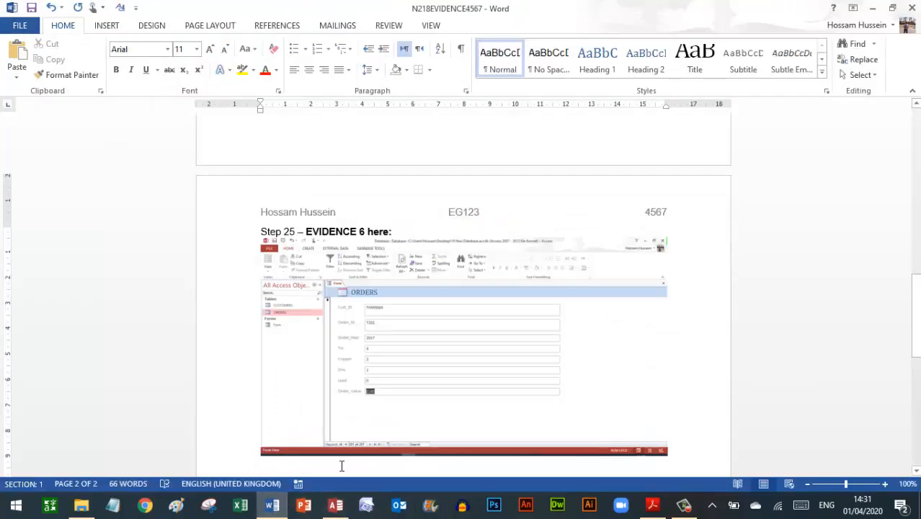
key("Down")
key("Down")
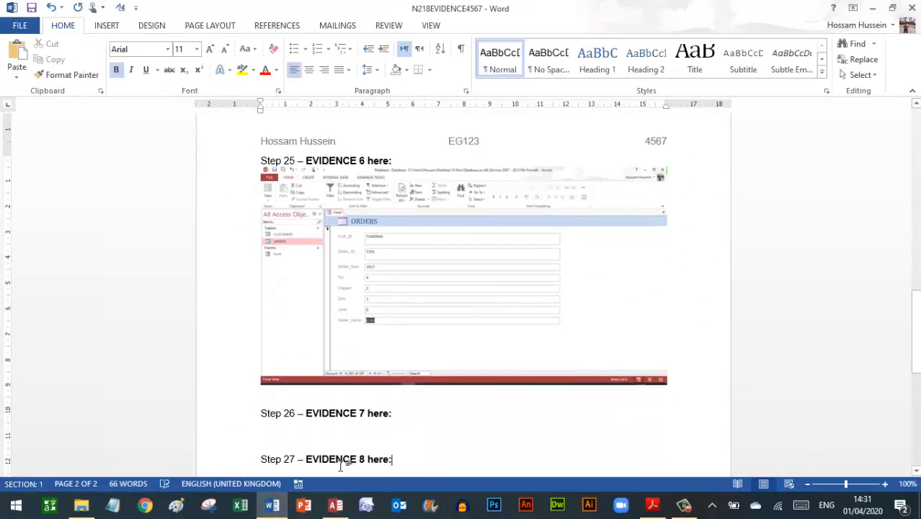
left_click(20, 54)
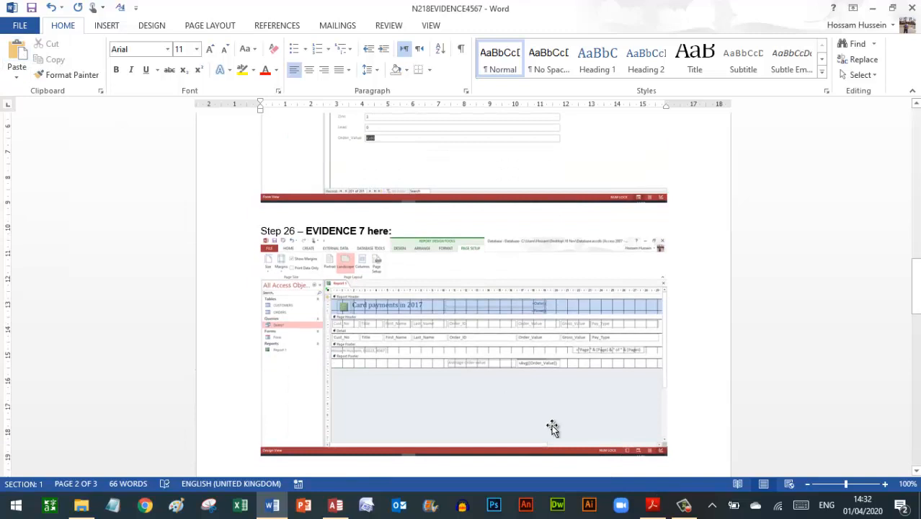
left_click(653, 506)
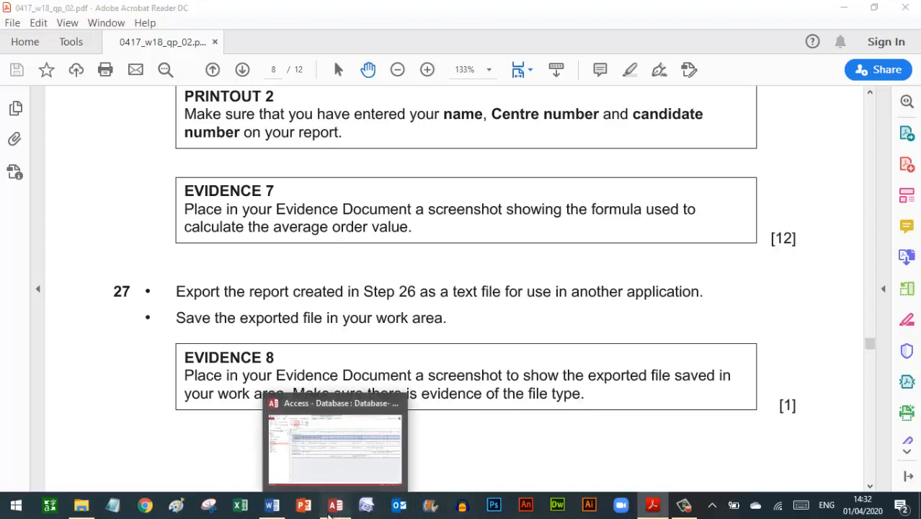
- Close Report 1's design, saving the changes
left_click(334, 508)
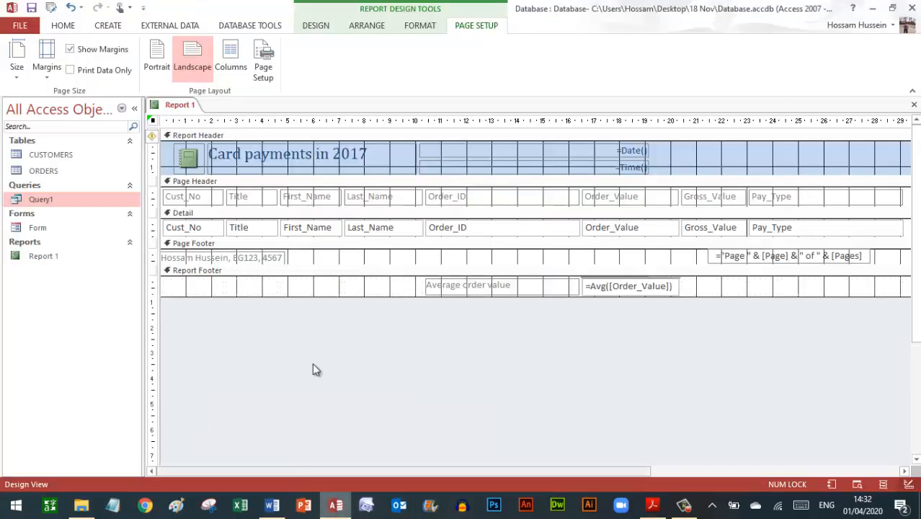
left_click(914, 105)
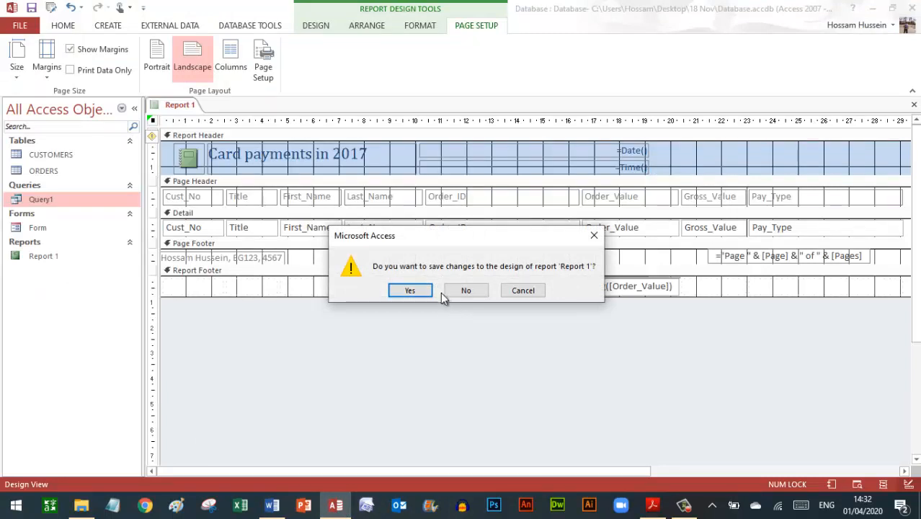
left_click(410, 290)
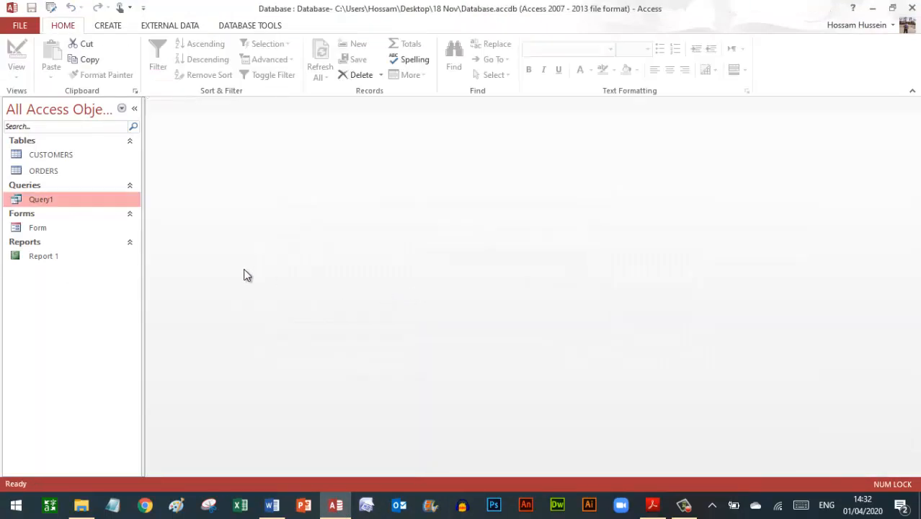
- Export Report 1 as the text file Report 1.txt with Windows encoding, without saving export steps
left_click(41, 259)
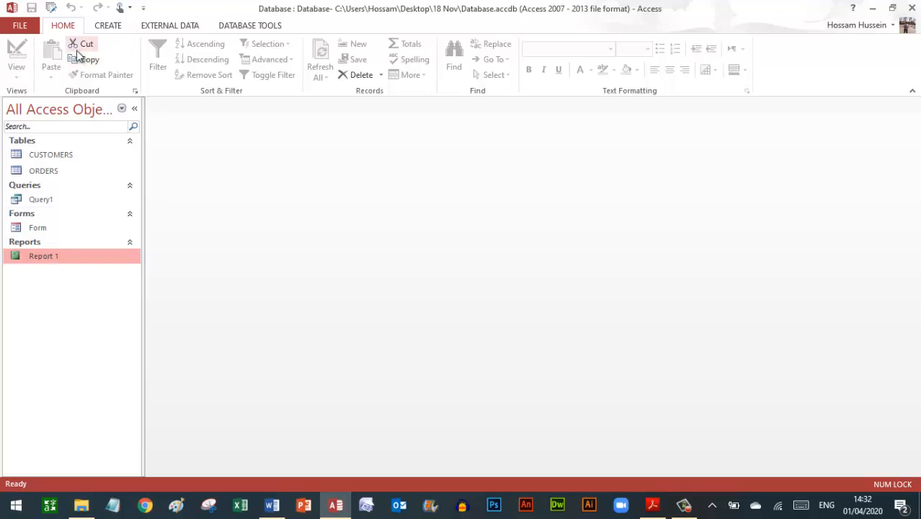
right_click(72, 261)
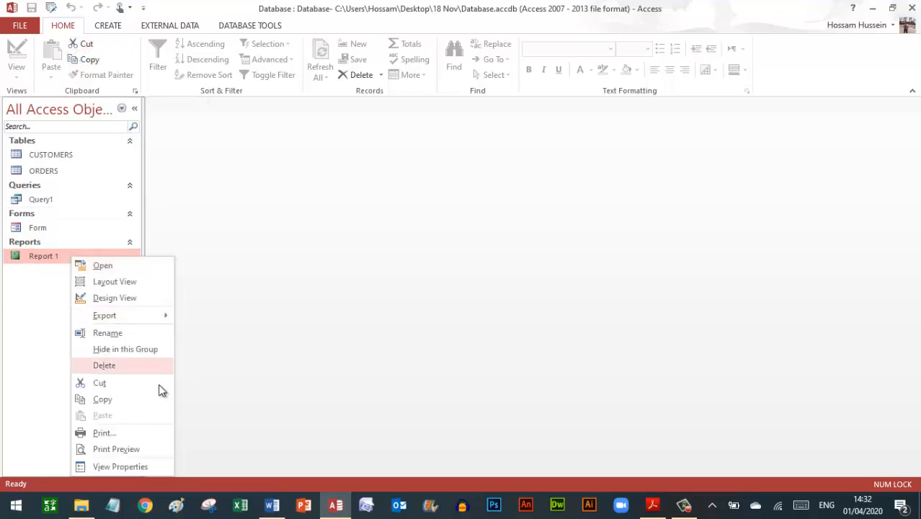
mouse_move(118, 320)
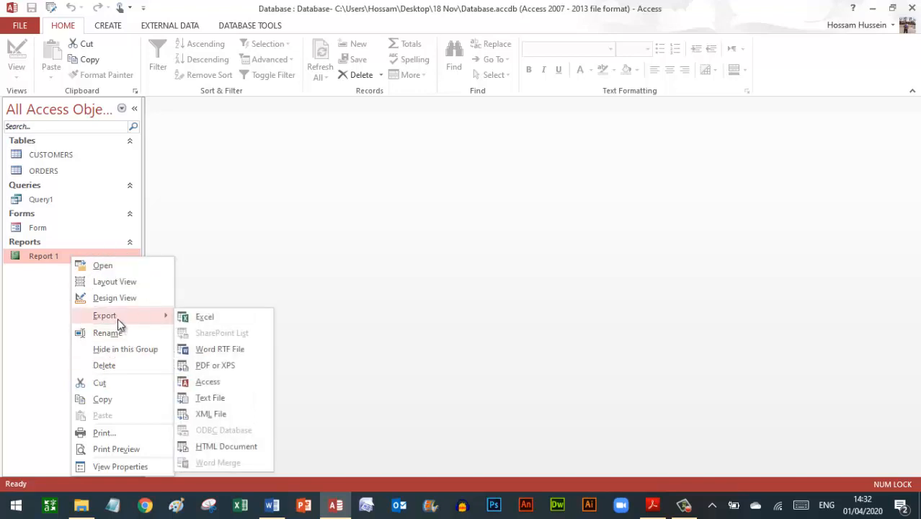
left_click(213, 399)
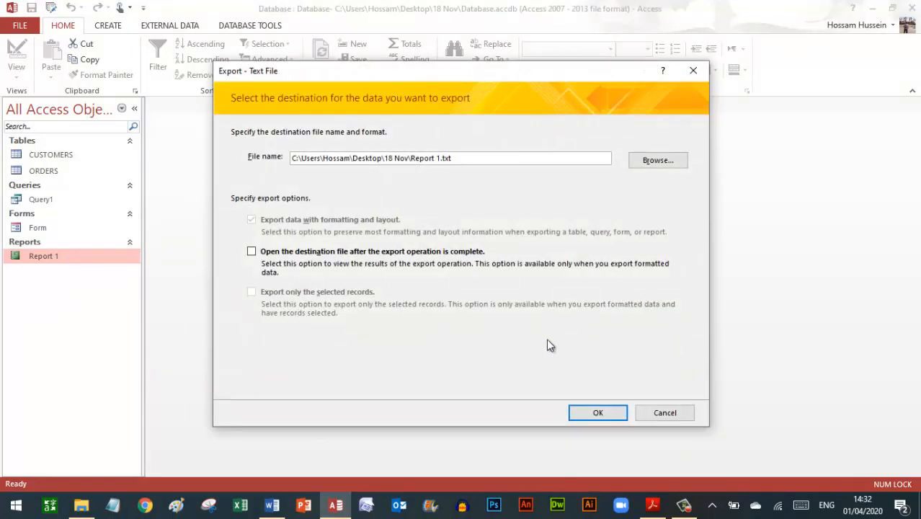
left_click(598, 413)
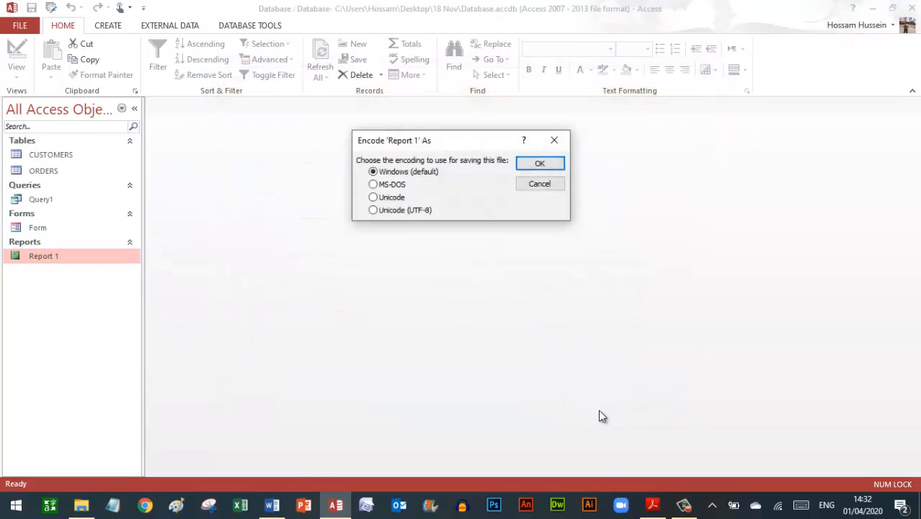
left_click(549, 164)
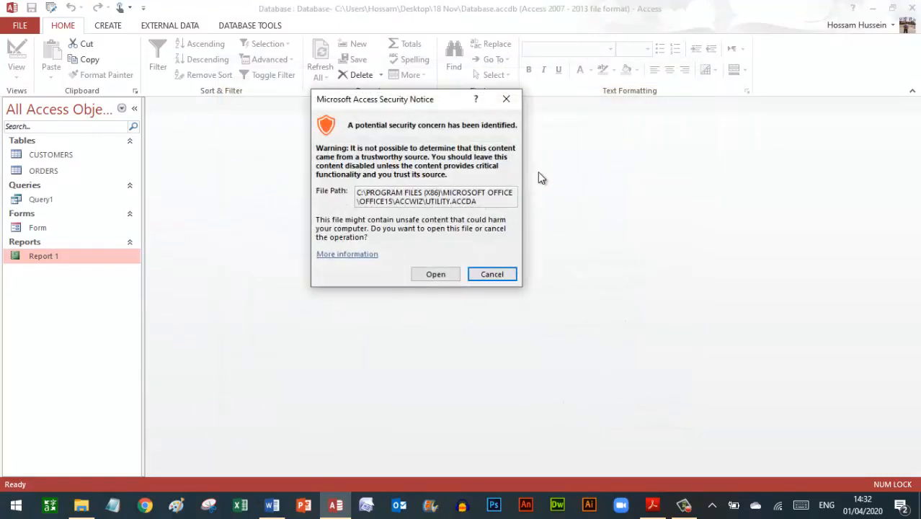
left_click(436, 275)
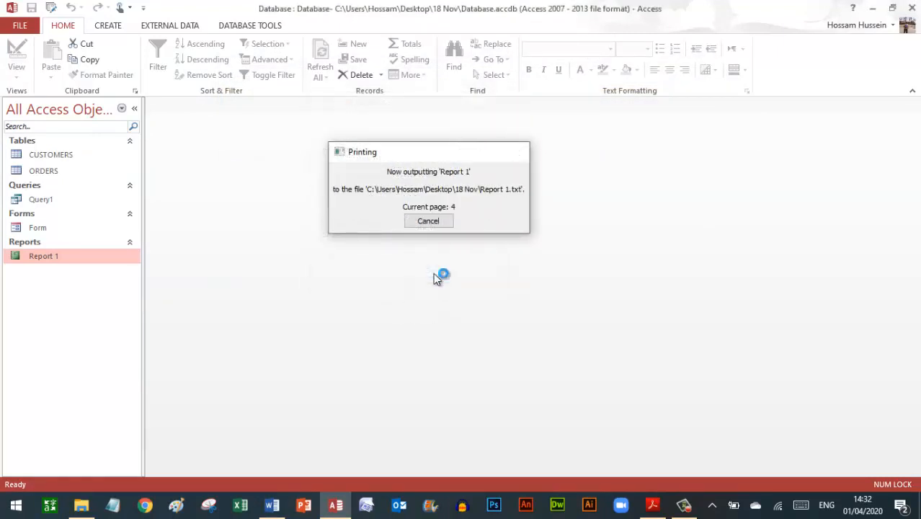
left_click(664, 425)
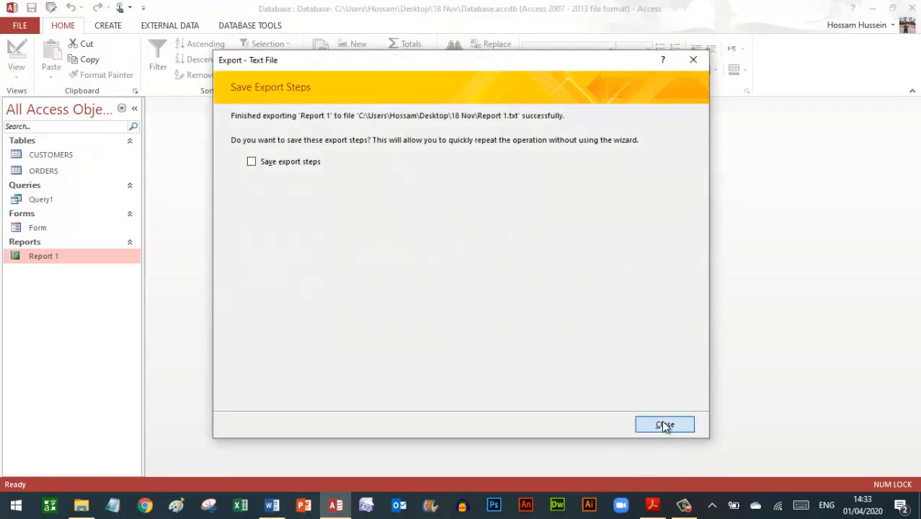
left_click(872, 8)
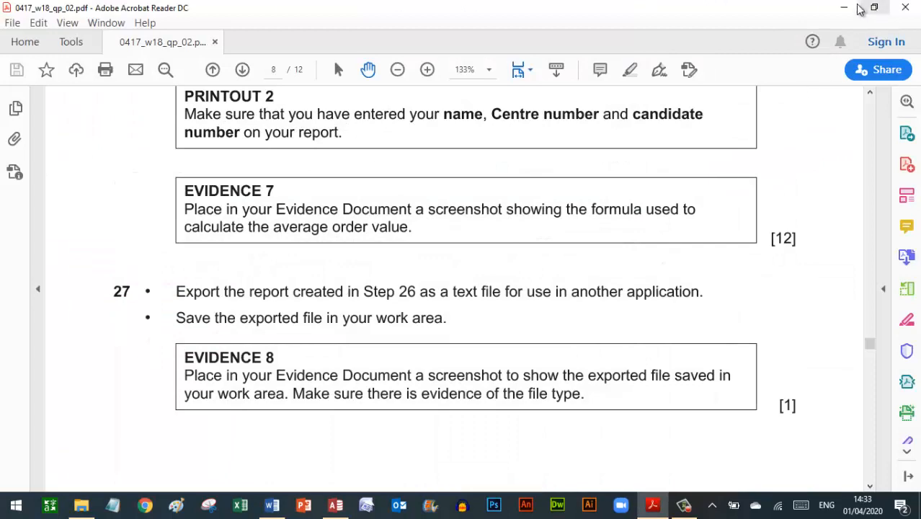
- Show the 18 Nov folder with the exported Report 1 text file selected
left_click(844, 8)
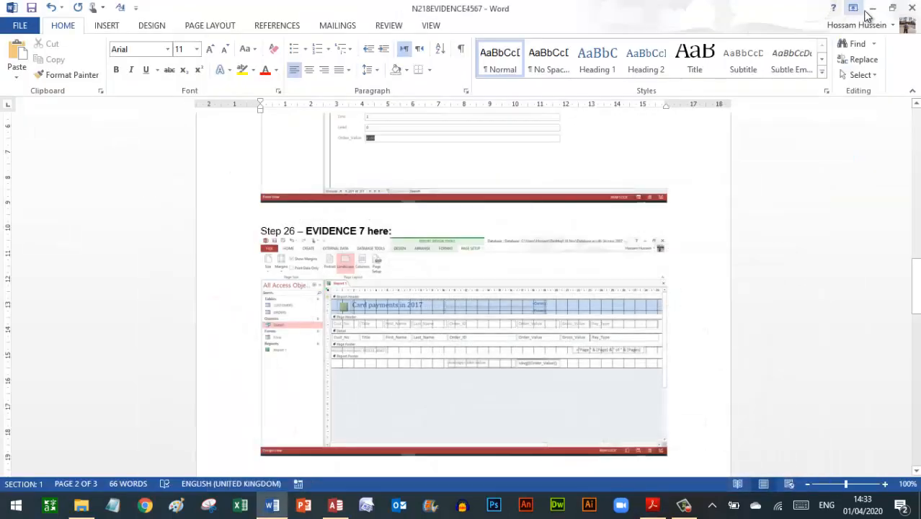
left_click(872, 8)
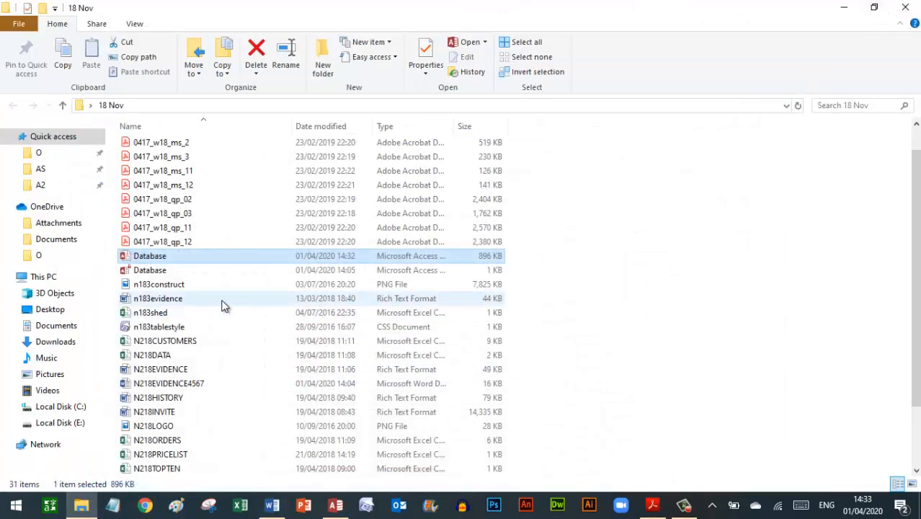
left_click(177, 355)
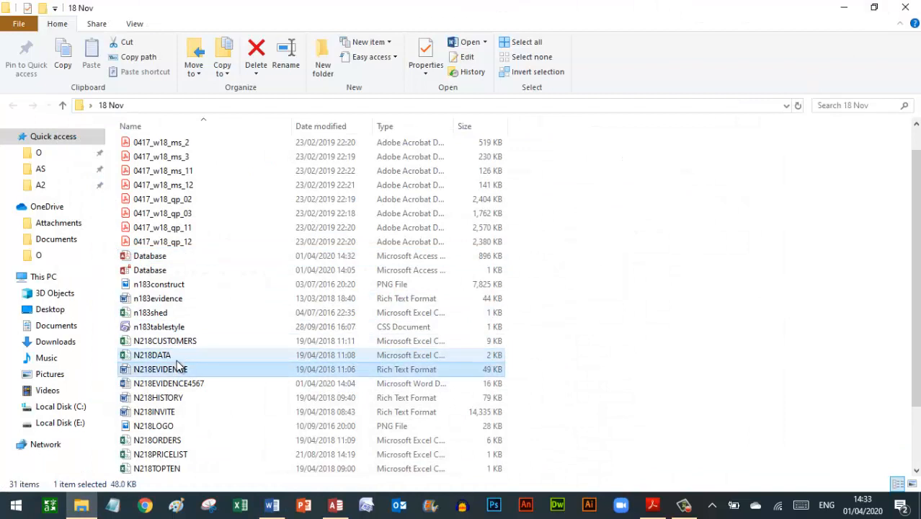
key("Down")
key("Down")
key("Down")
key("Down")
key("Down")
key("Down")
key("Down")
key("Down")
key("Down")
key("Down")
key("Down")
key("Down")
key("Up")
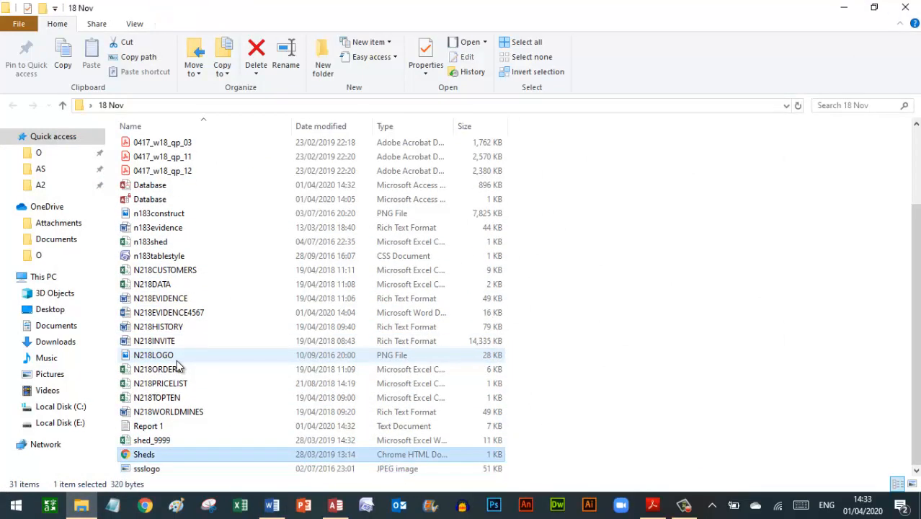
key("Up")
key("Up")
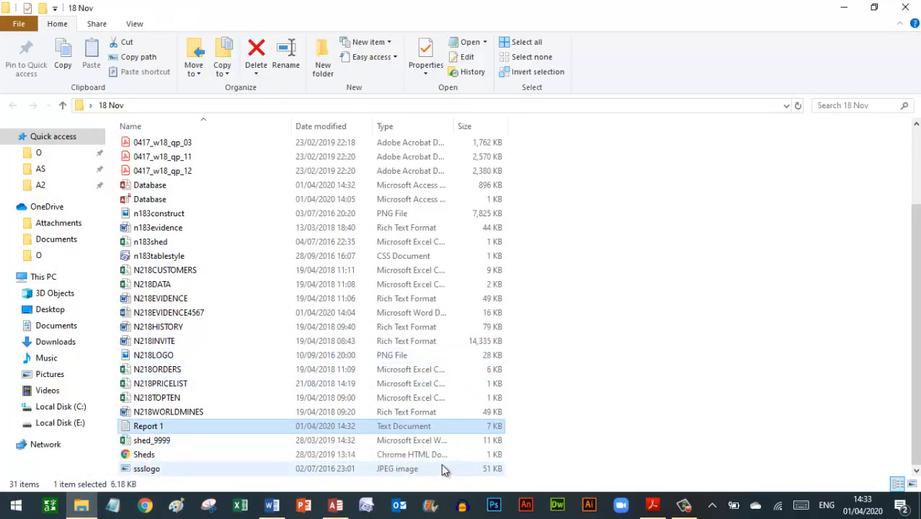
left_click(399, 427)
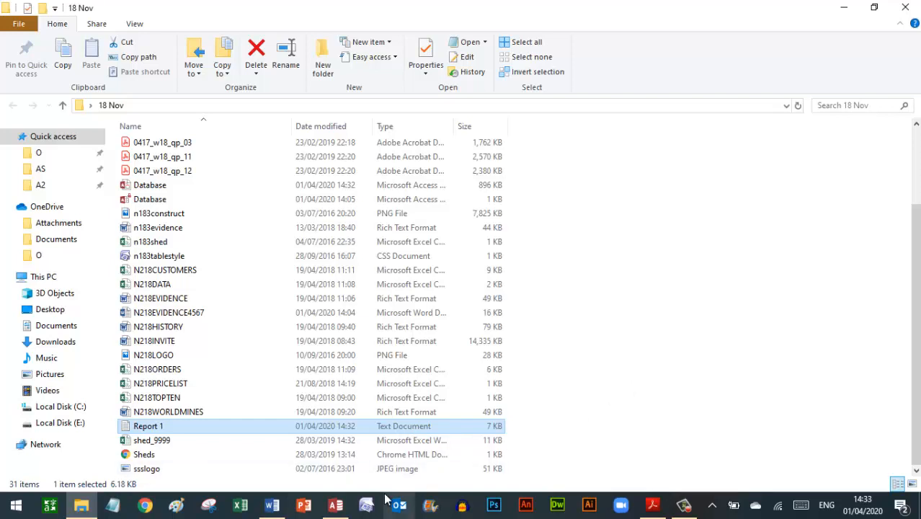
- Paste the folder screenshot on the blank line under Step 27 in the evidence document
left_click(274, 506)
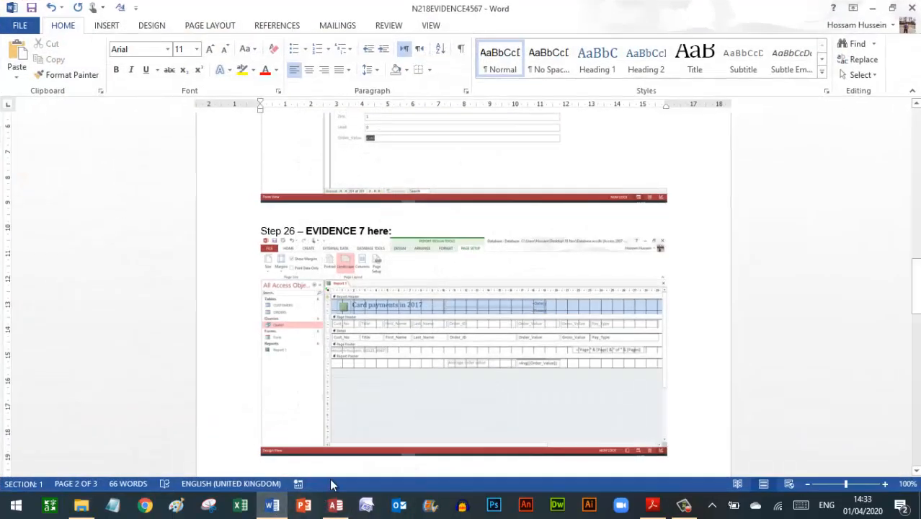
key("Down")
key("Down")
key("Down")
key("Down")
key("Down")
key("Down")
key("Down")
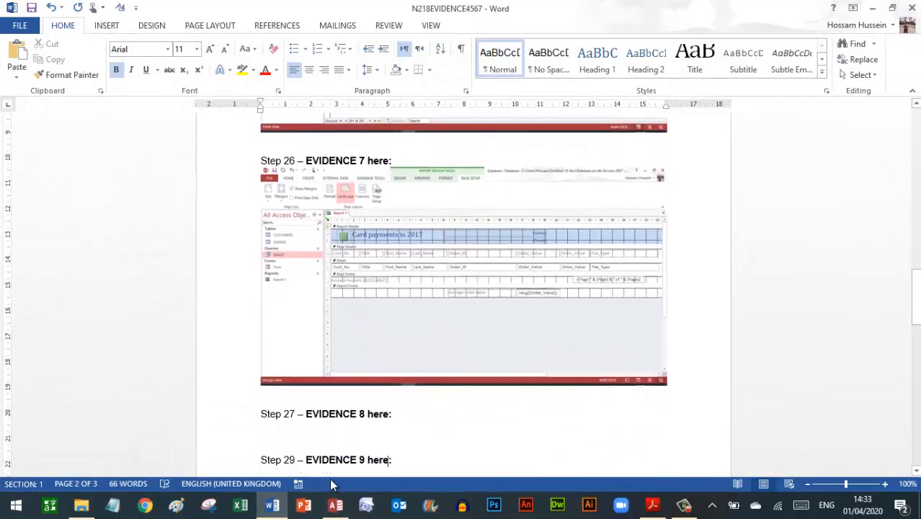
key("Up")
key("Up")
key("Up")
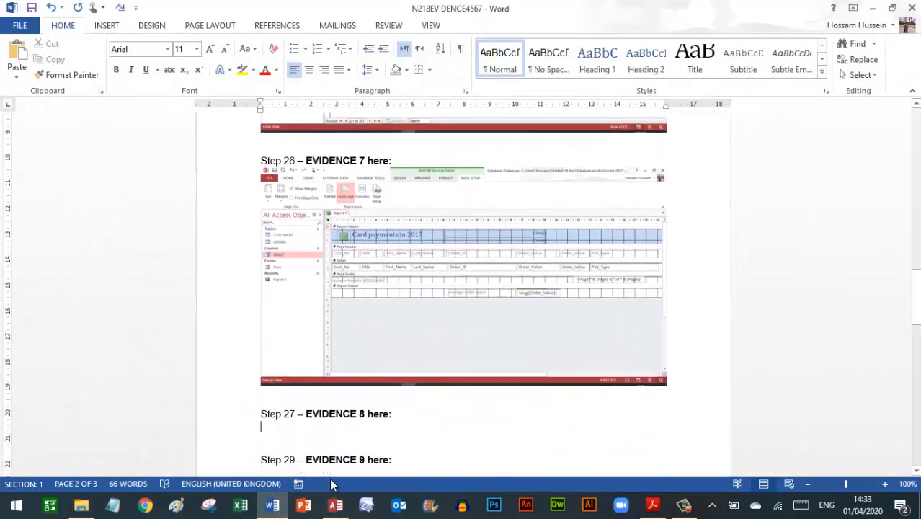
left_click(19, 64)
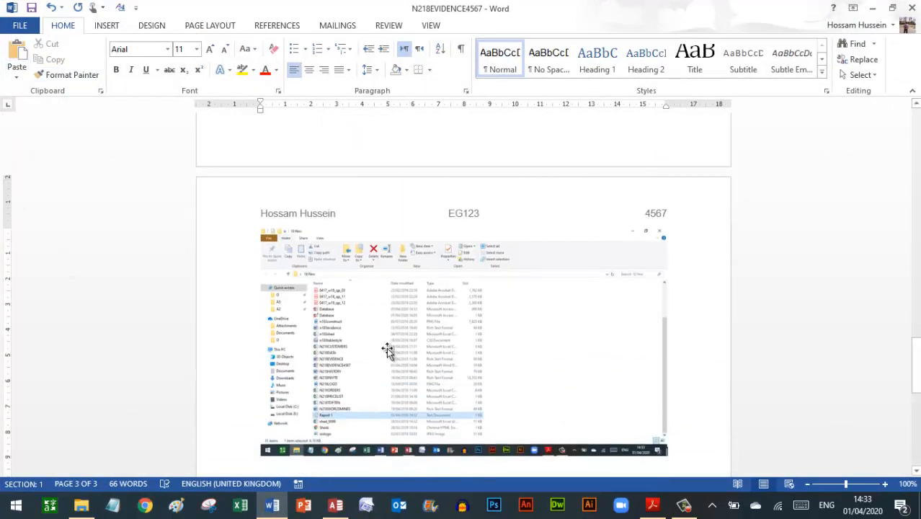
left_click(654, 504)
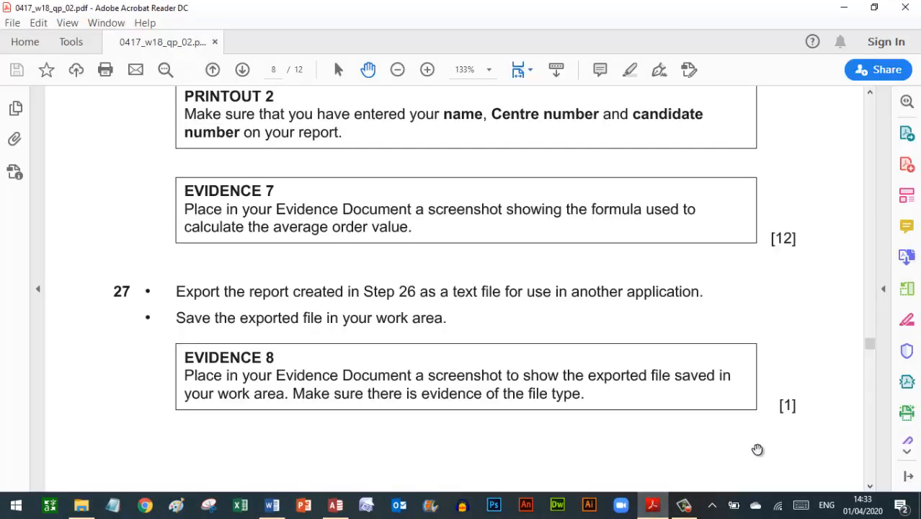
- Scroll the exam paper further down, briefly checking the Access database
scroll(757, 450, "down", 10)
scroll(758, 449, "down", 5)
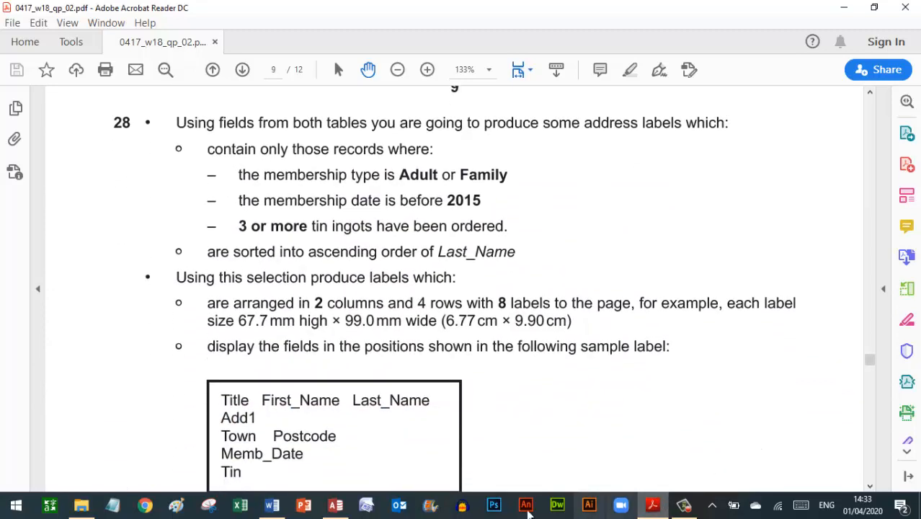
left_click(335, 506)
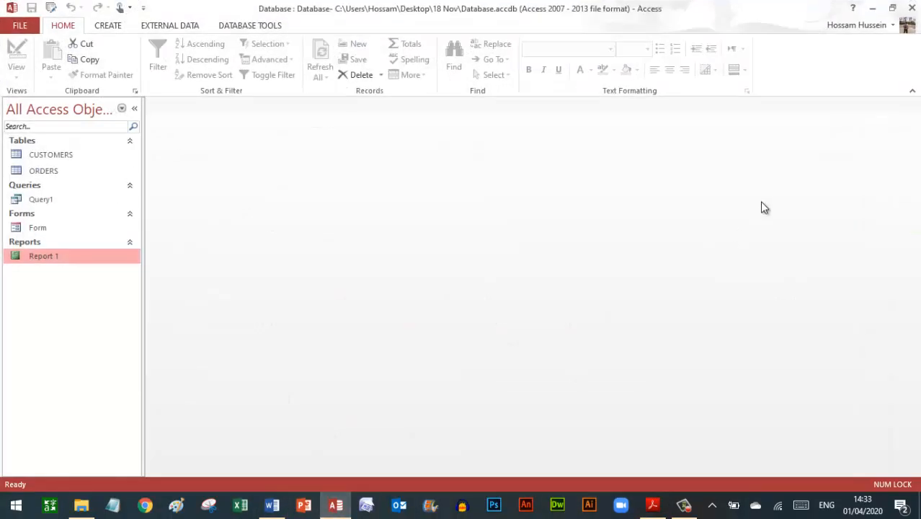
left_click(653, 505)
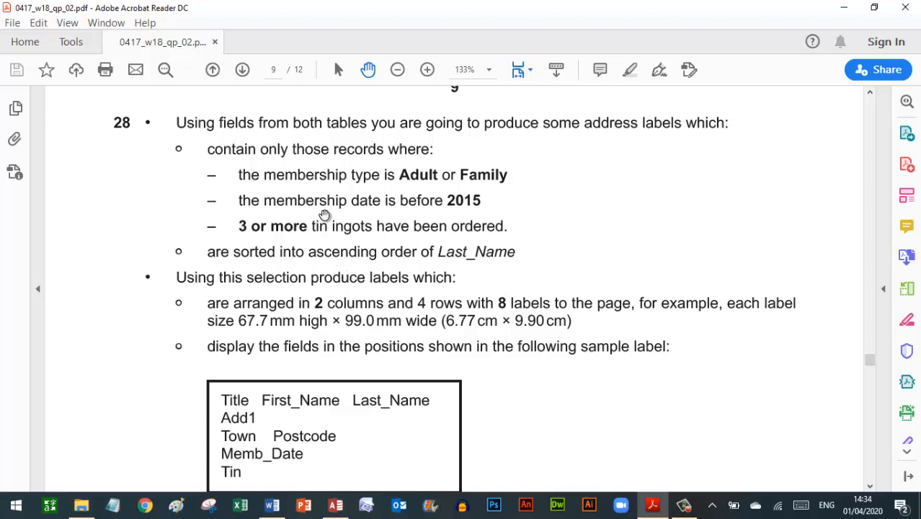
- Bring up step 28's address-label task and snap the exam paper right and Access left
scroll(356, 264, "down", 1)
scroll(356, 264, "down", 2)
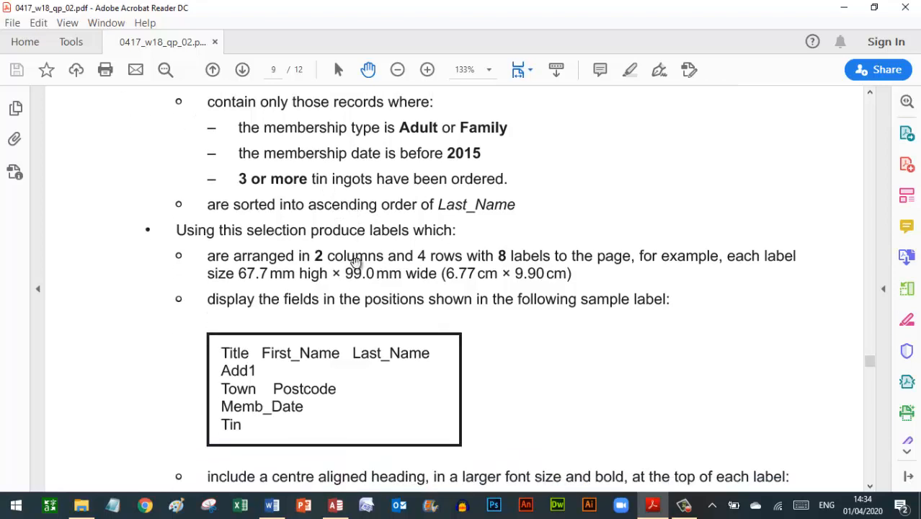
left_click(271, 369)
key("super+Right")
left_click(180, 206)
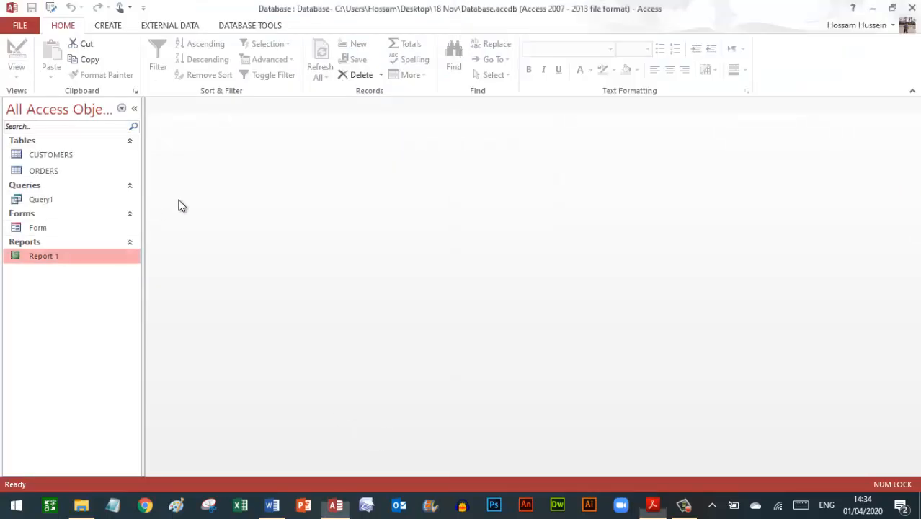
key("super+Left")
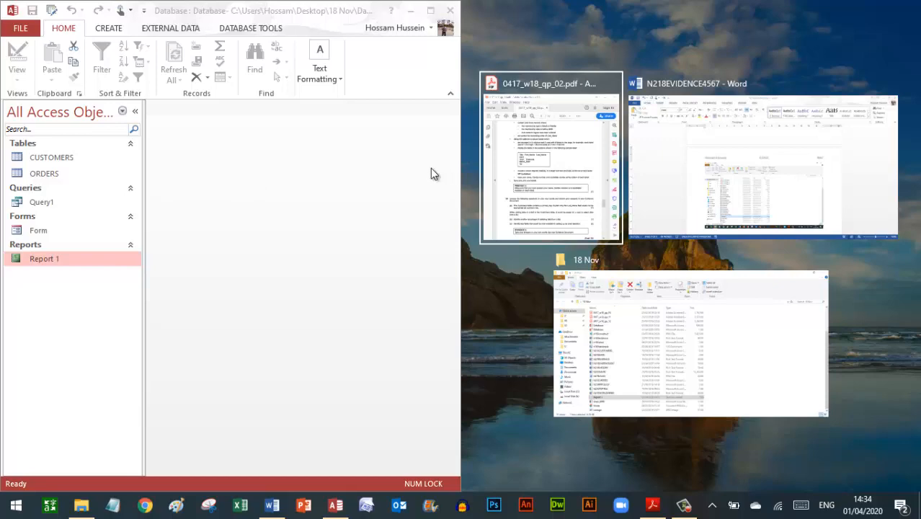
- Start a new query design with the CUSTOMERS and ORDERS tables, enlarging both table boxes
key("Return")
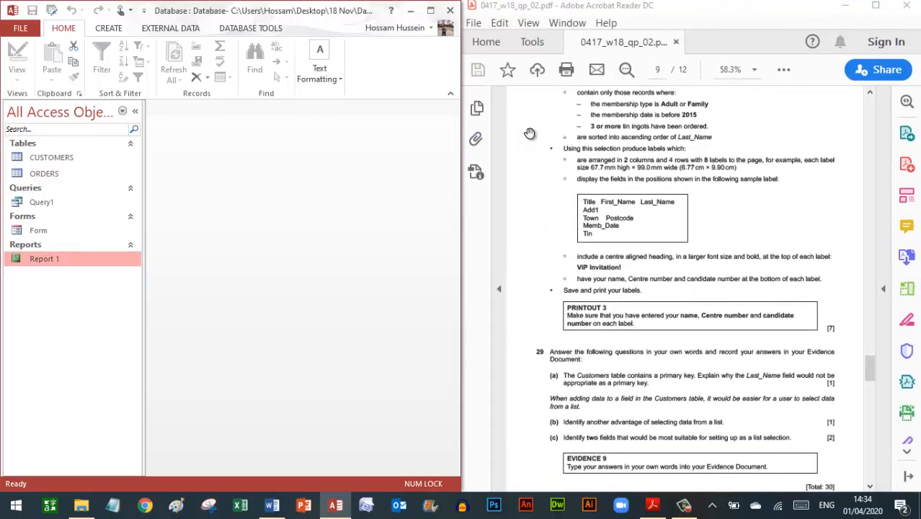
left_click_drag(538, 124, 539, 156)
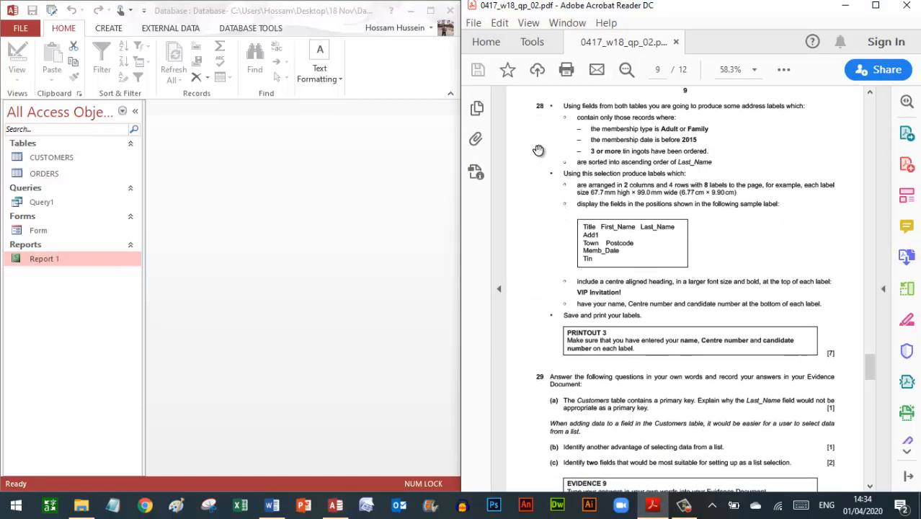
left_click(106, 27)
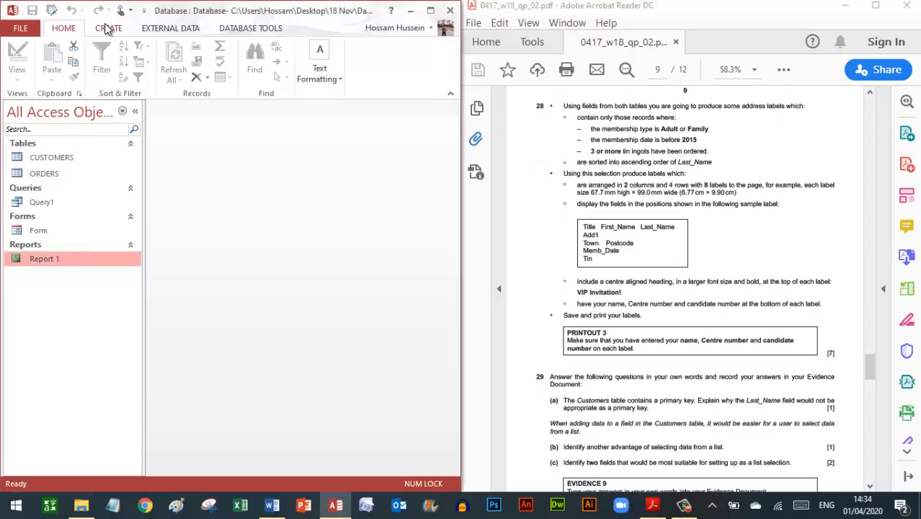
left_click(108, 28)
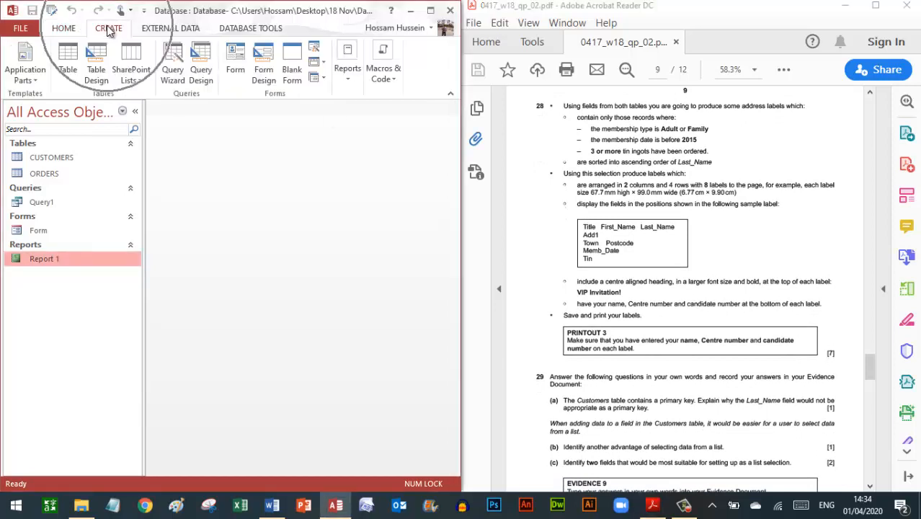
left_click(201, 73)
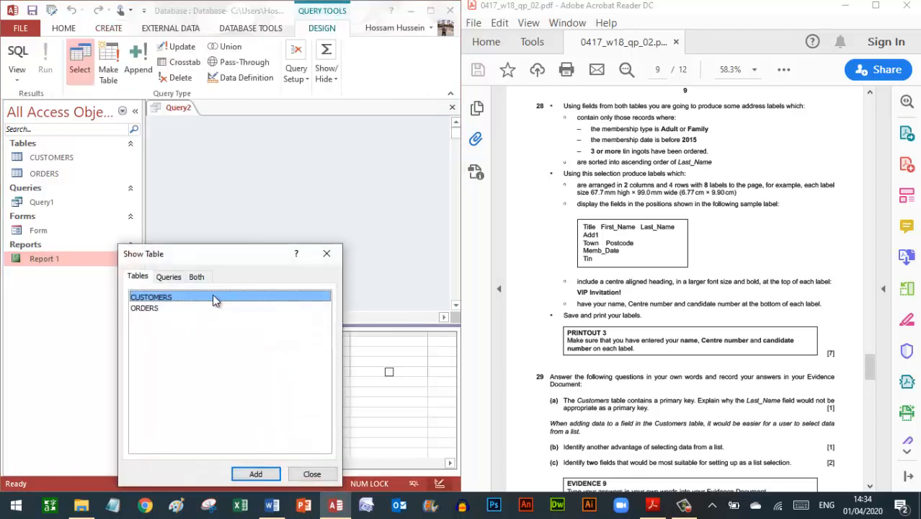
left_click_drag(213, 296, 215, 317)
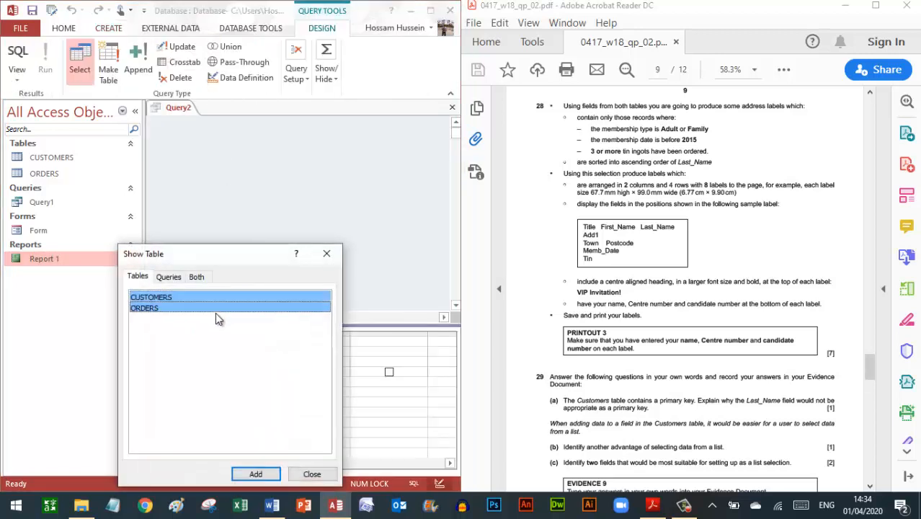
left_click(258, 474)
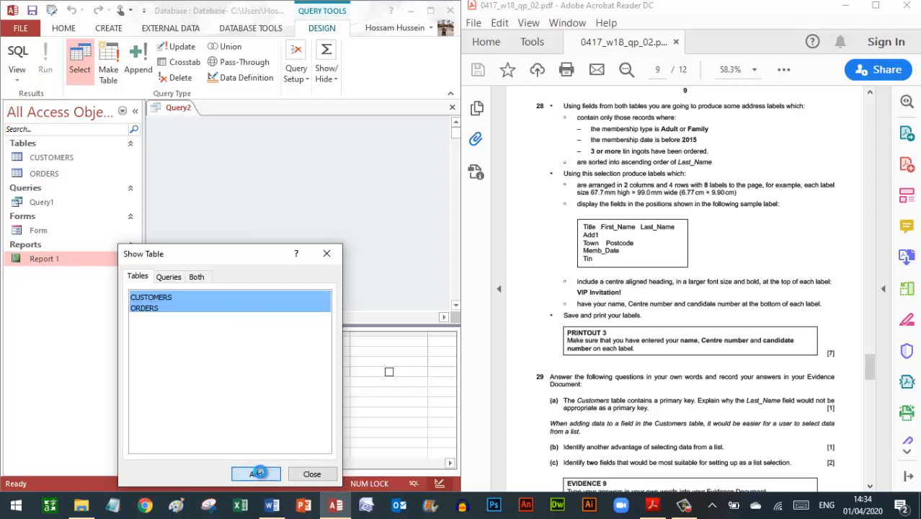
left_click(310, 474)
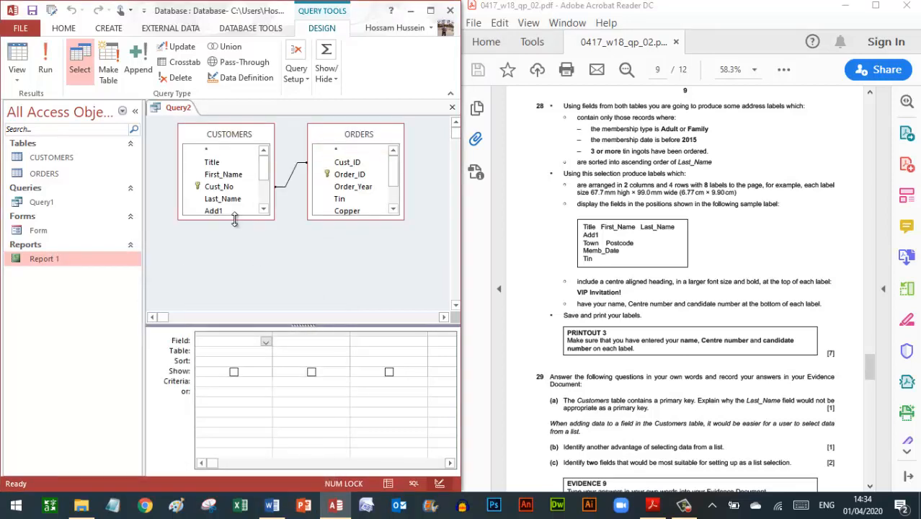
left_click_drag(235, 219, 248, 295)
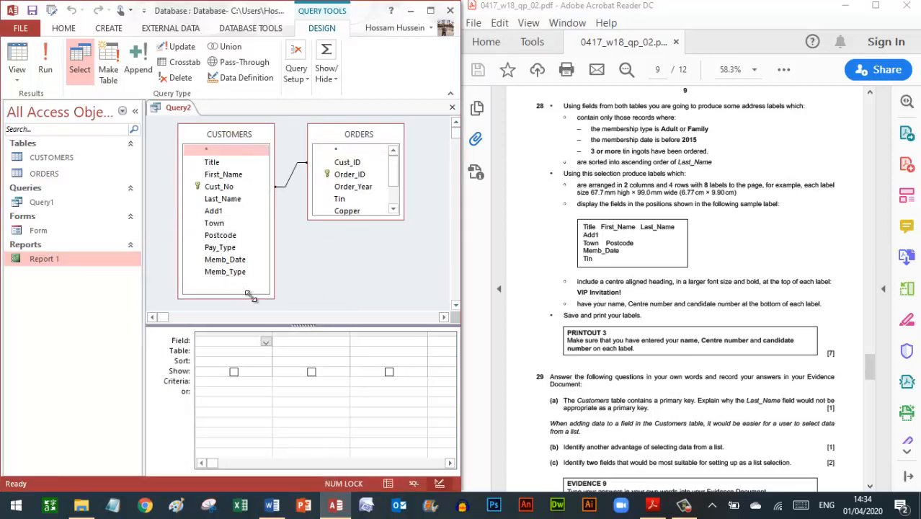
left_click_drag(352, 218, 366, 263)
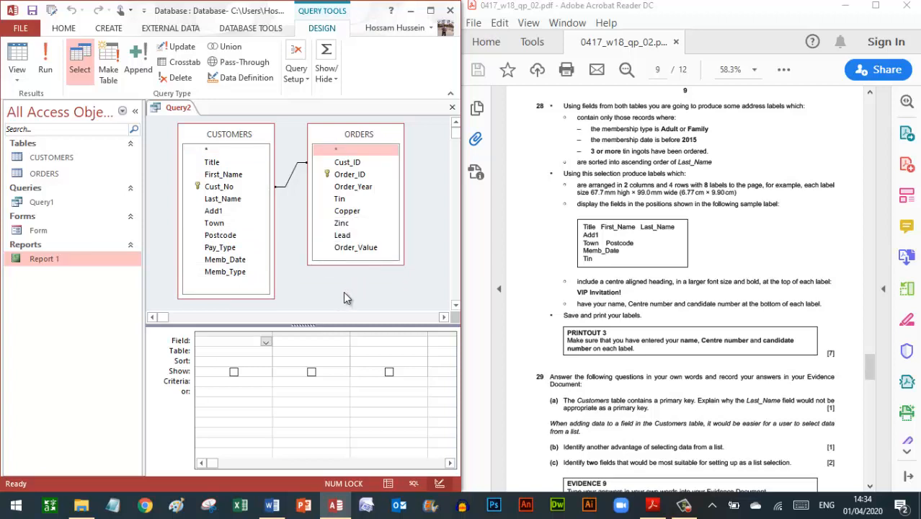
- Add the Title, First_Name, Last_Name, Add1 and Town fields to the query
double_click(211, 164)
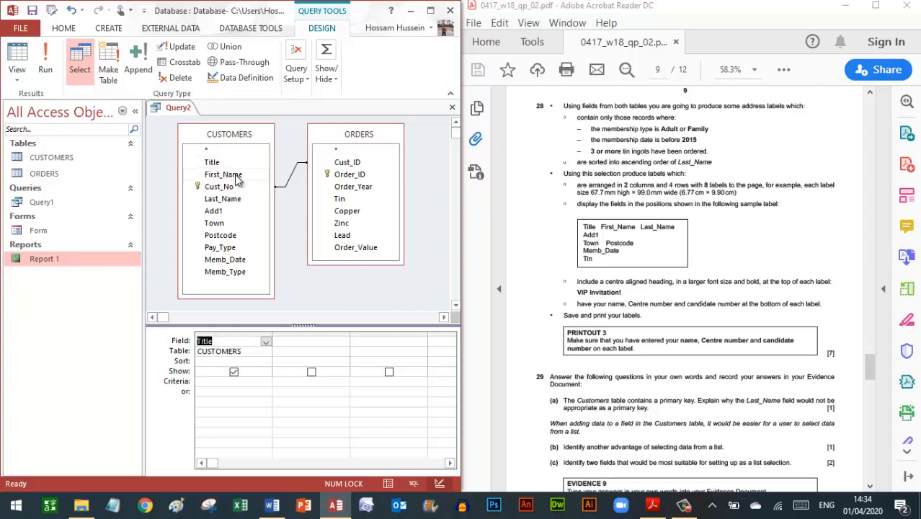
double_click(236, 178)
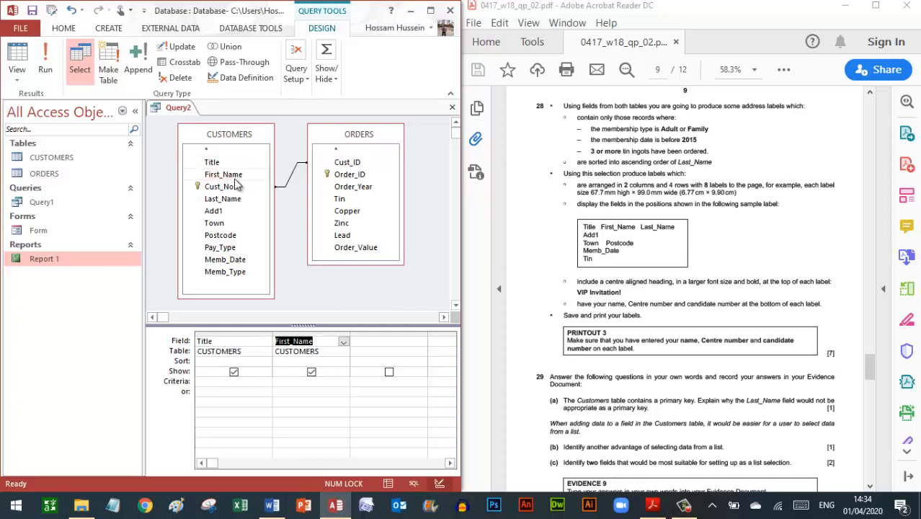
double_click(224, 201)
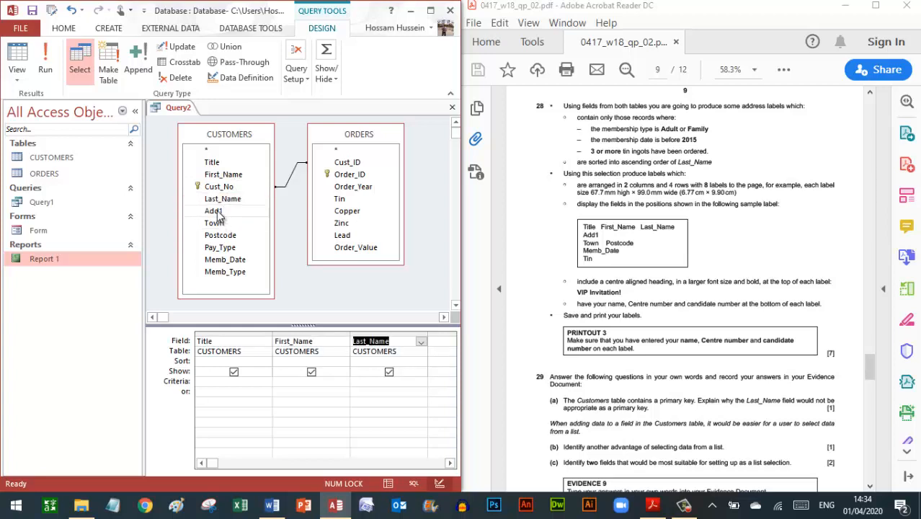
double_click(216, 213)
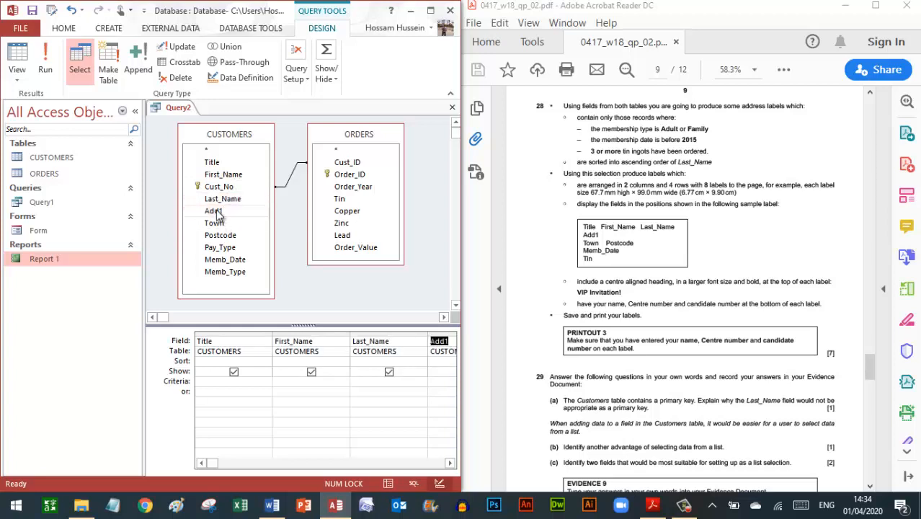
double_click(216, 225)
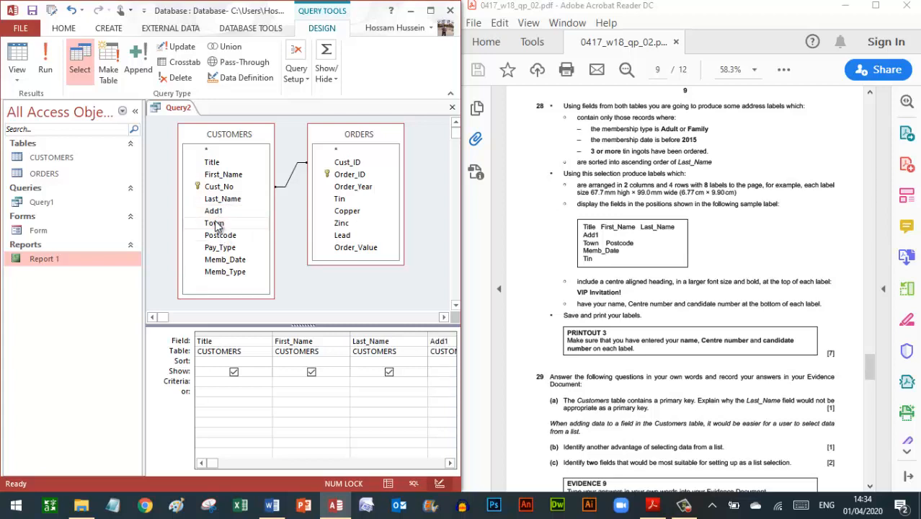
- Add Postcode and Memb_Date from CUSTOMERS and Tin from ORDERS to the query
left_click(446, 464)
left_click(447, 463)
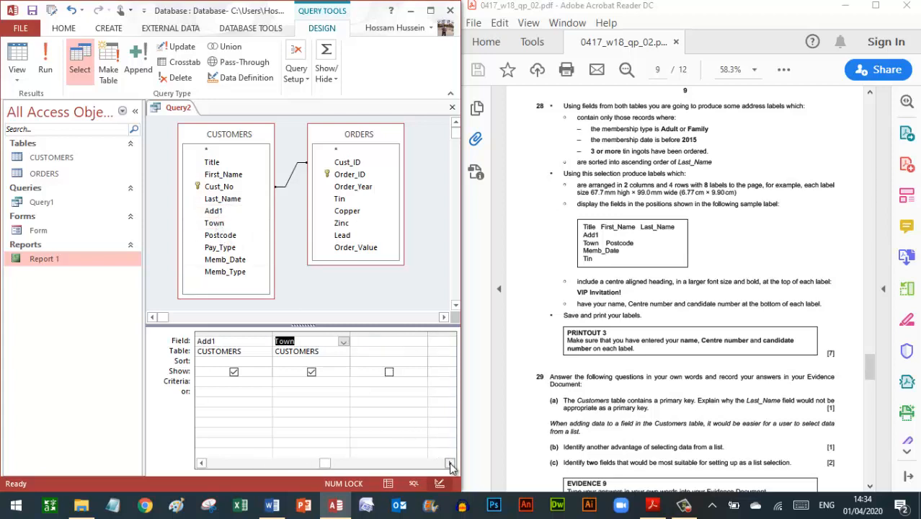
left_click(448, 465)
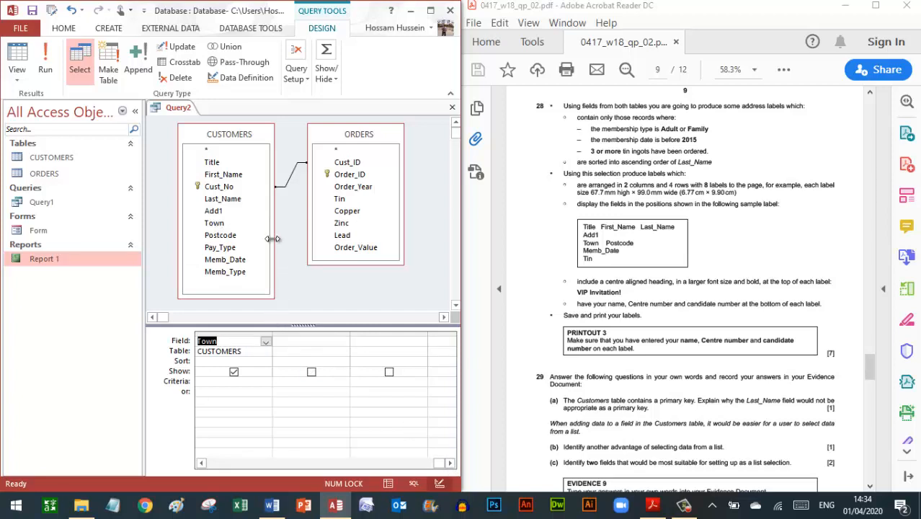
left_click(227, 236)
double_click(227, 237)
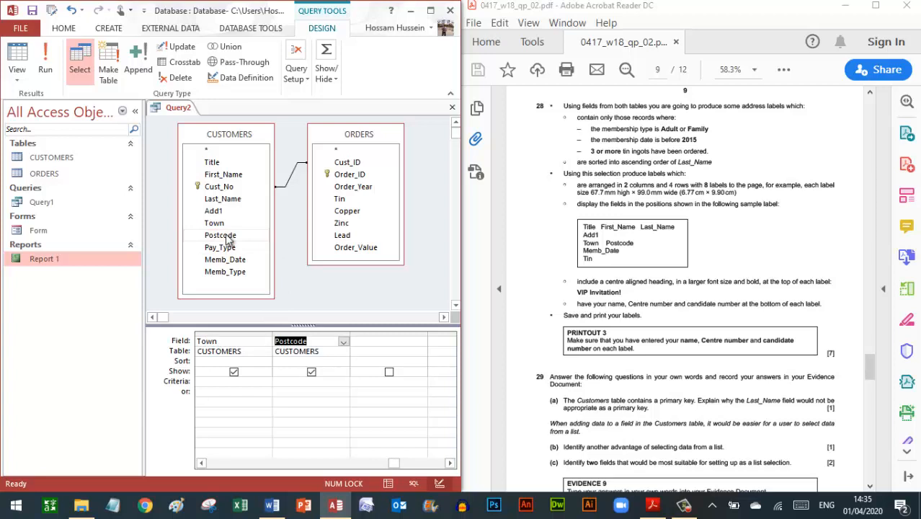
double_click(230, 261)
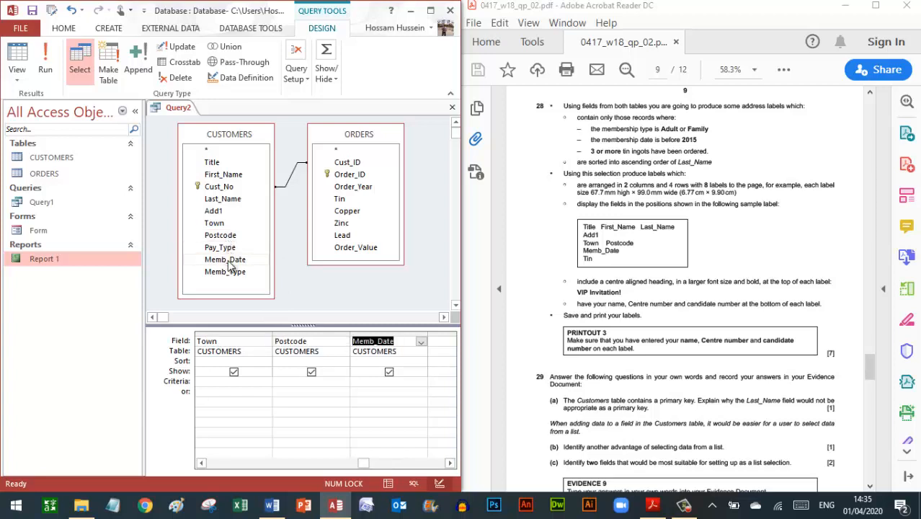
double_click(343, 201)
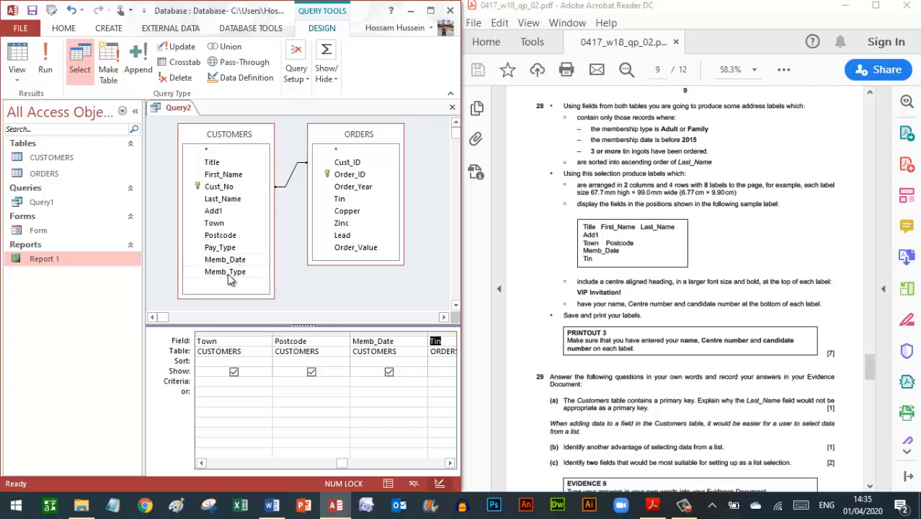
- Add Memb_Type from CUSTOMERS with the criterion Adult Or Family, then run the query
left_click(449, 463)
left_click(449, 463)
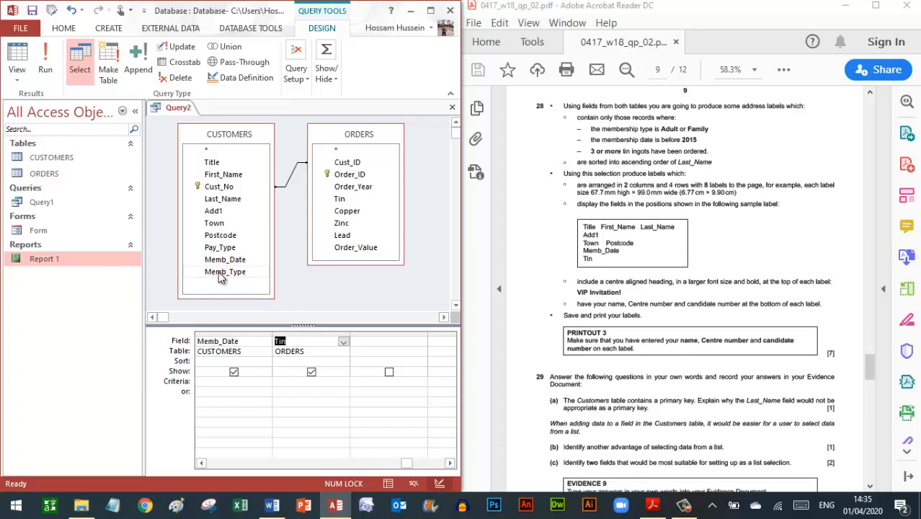
left_click_drag(221, 278, 374, 343)
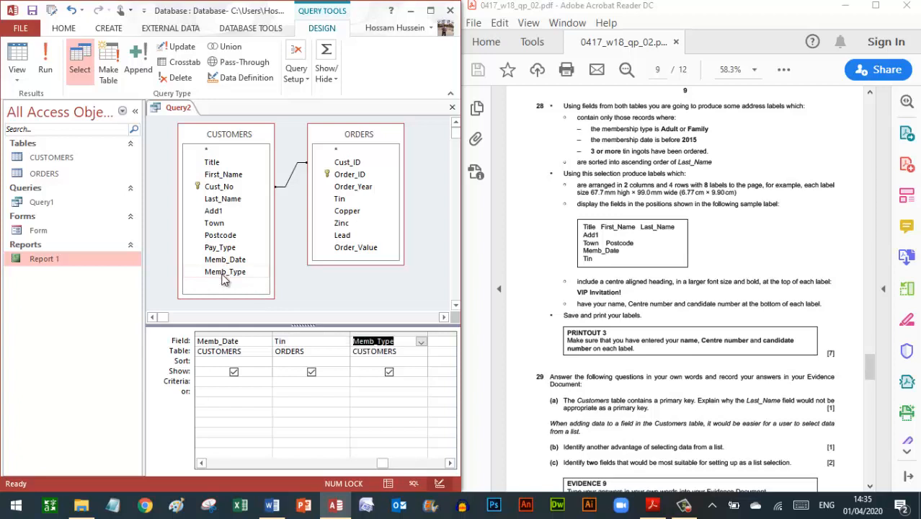
left_click(372, 382)
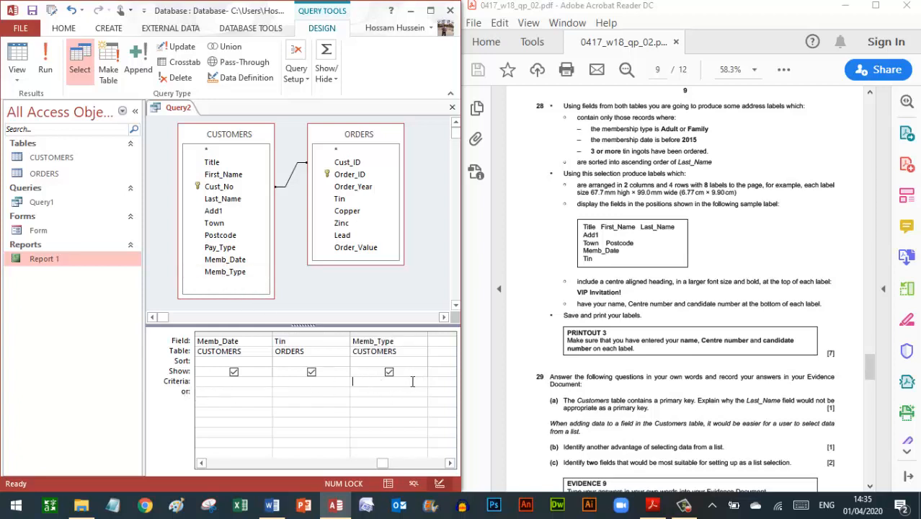
type("Adult\" Or \"Family\"")
key("Tab")
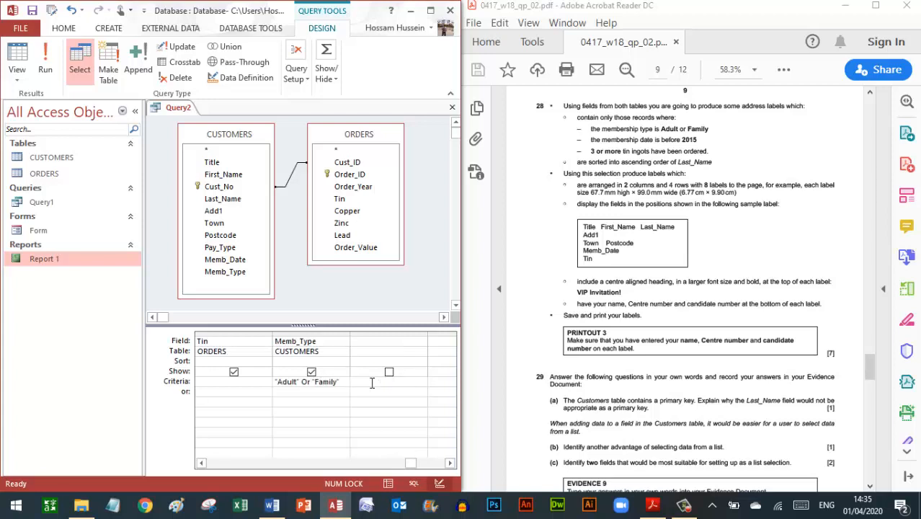
left_click(17, 57)
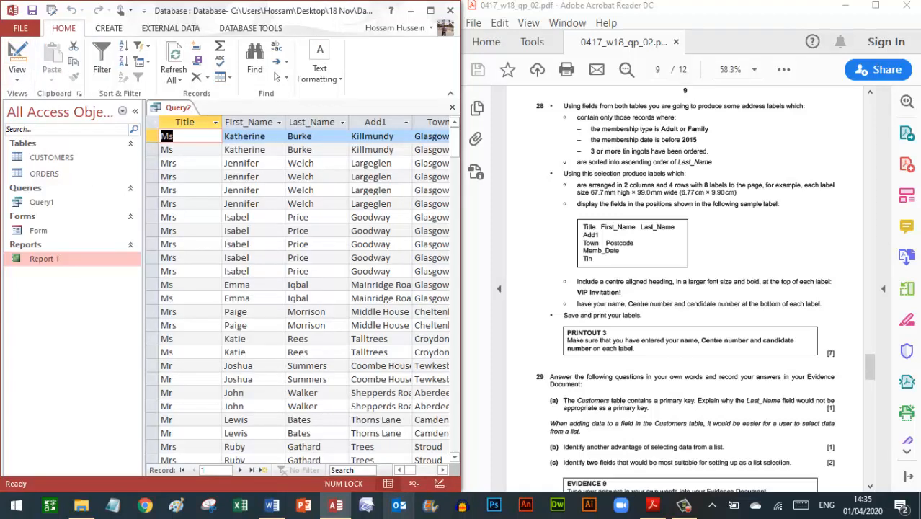
- Add a <2015 criterion under Memb_Date and toggle between results and design to test it
left_click_drag(409, 470, 440, 470)
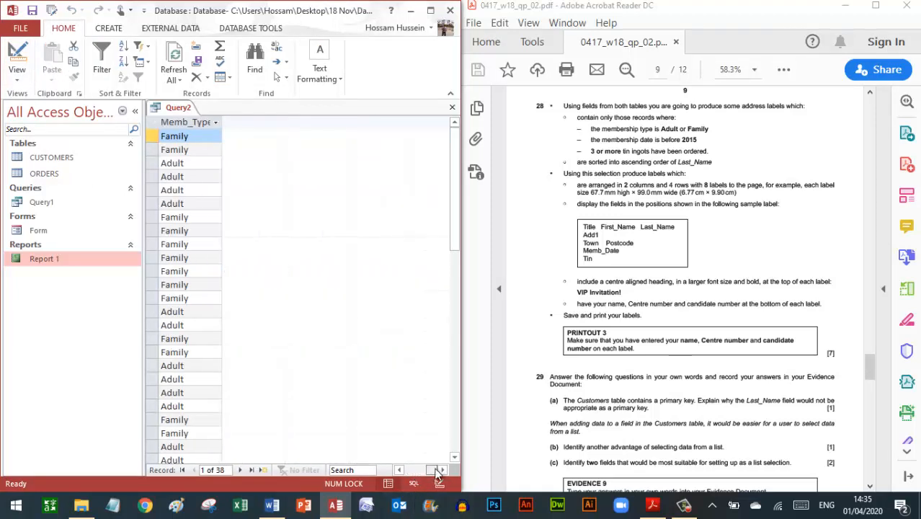
left_click(17, 52)
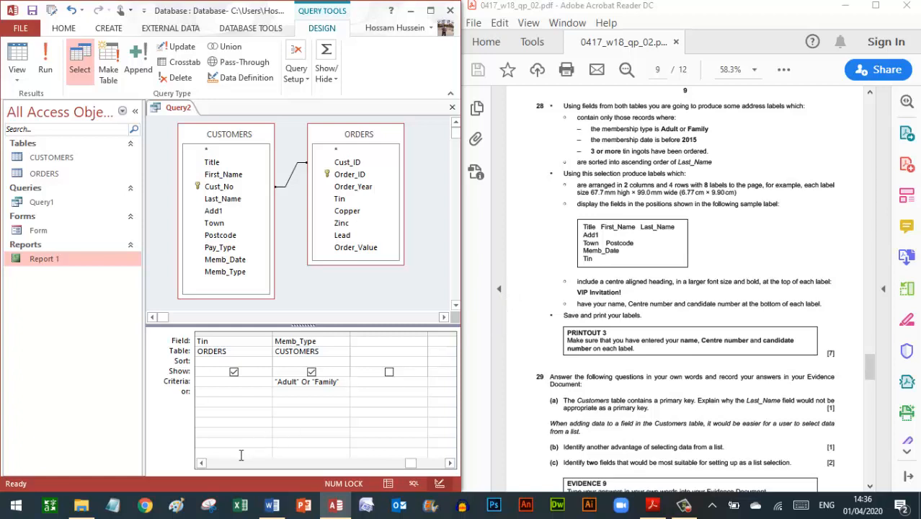
left_click(202, 463)
left_click(202, 463)
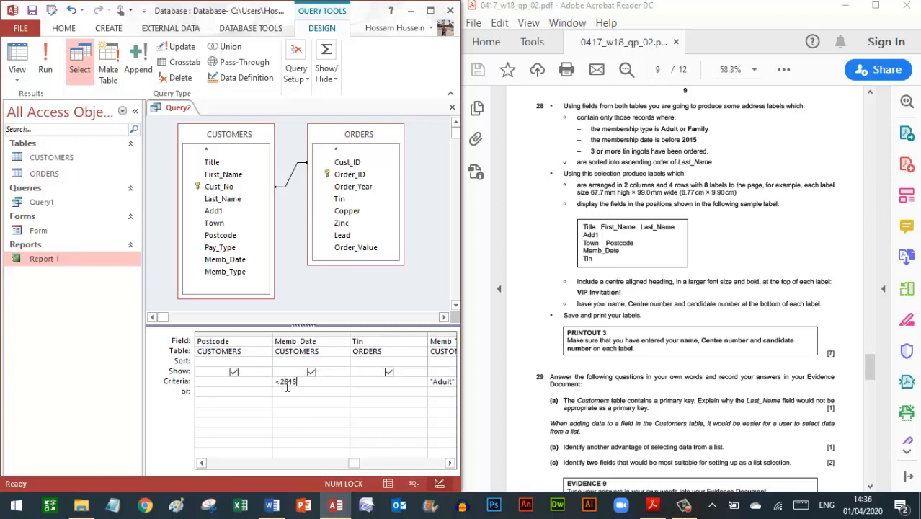
left_click(45, 66)
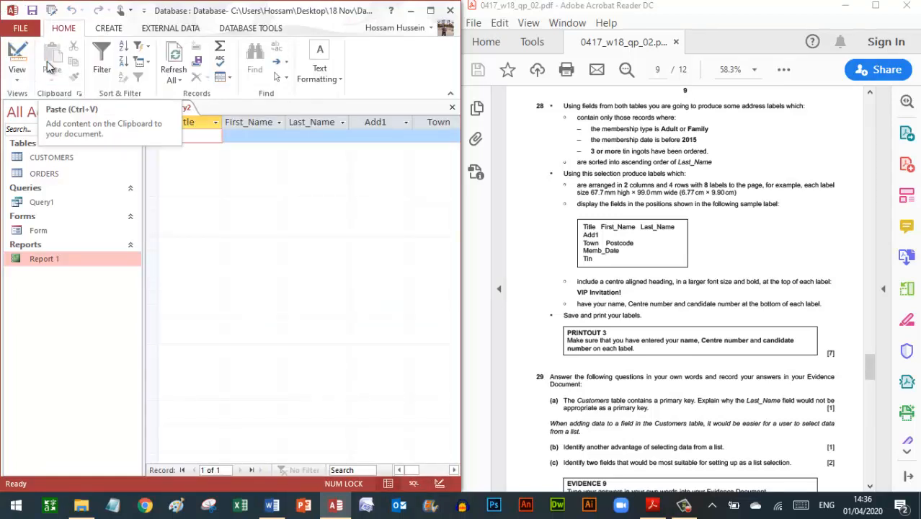
left_click(26, 57)
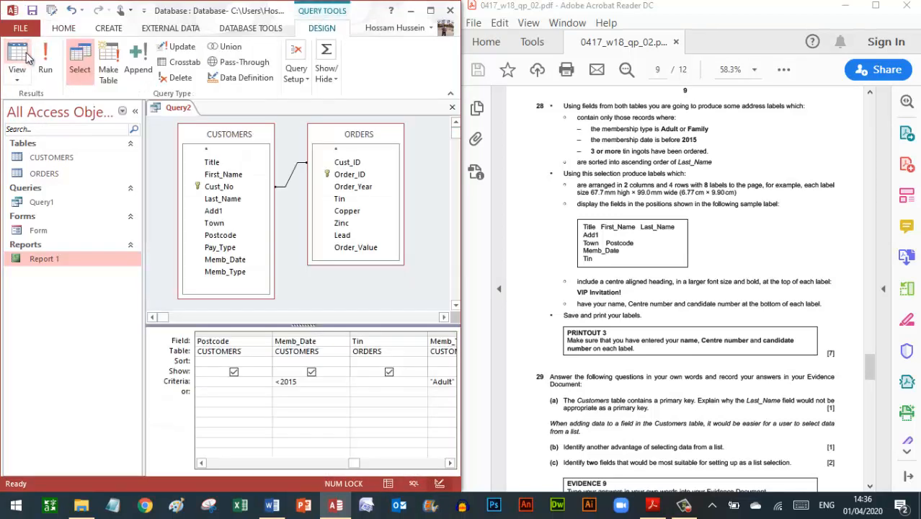
left_click(24, 58)
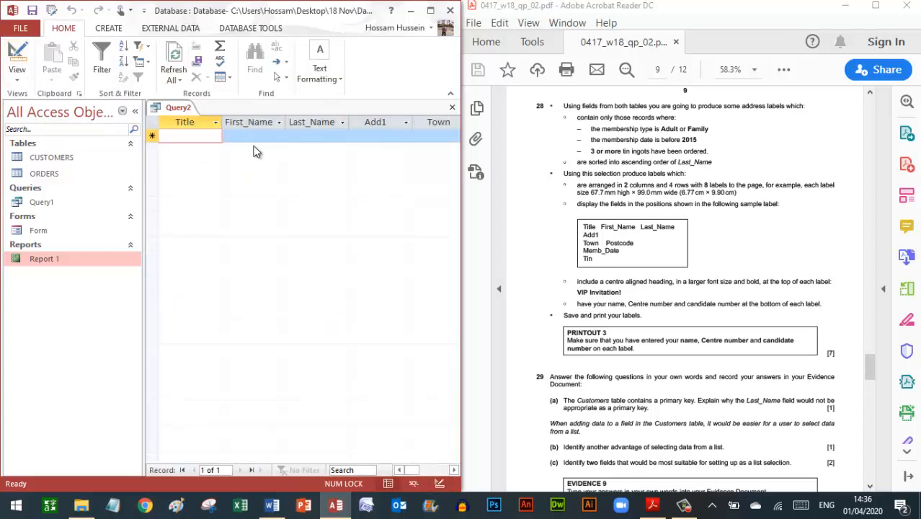
left_click(20, 57)
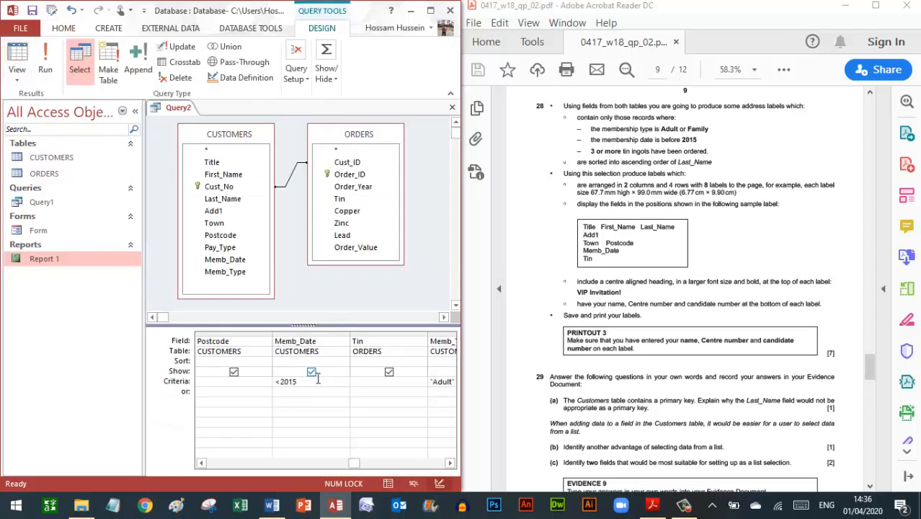
- Delete the <2015 date criterion and run the query to review the results
left_click_drag(296, 382, 273, 384)
key("Delete")
left_click(19, 65)
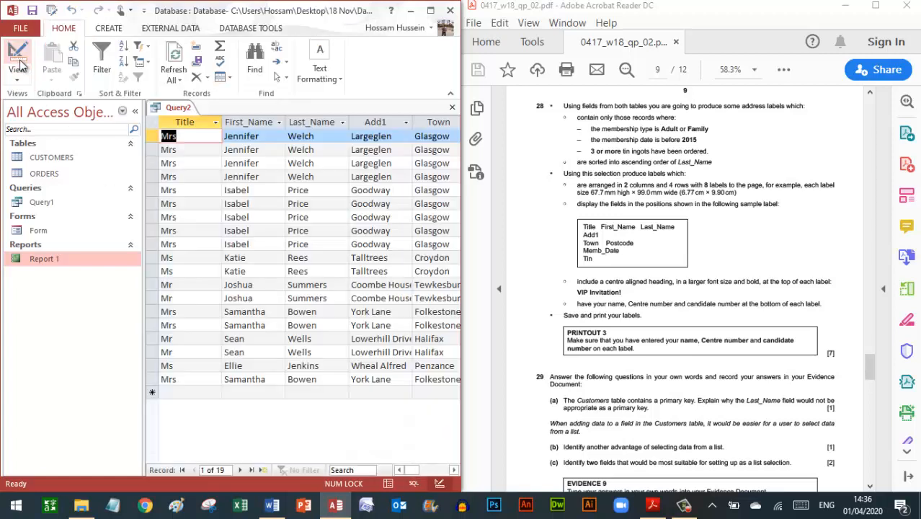
left_click(425, 469)
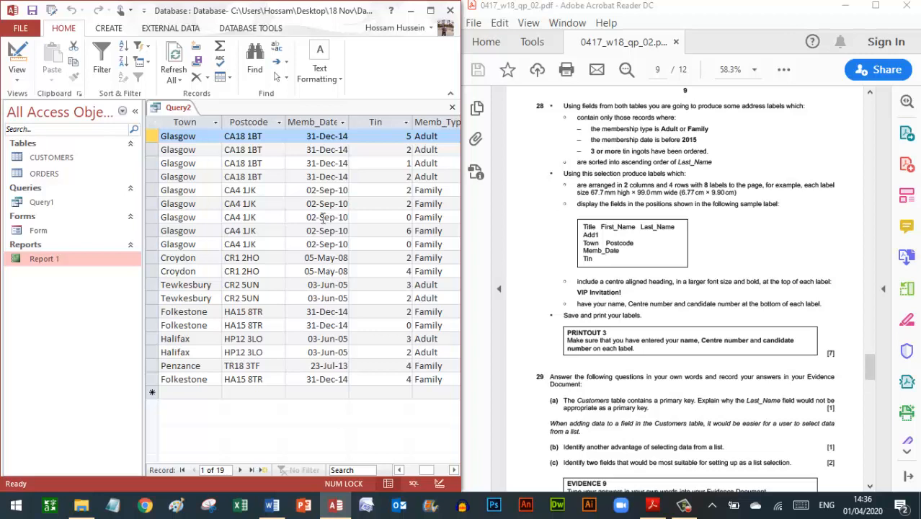
- Enter <#01/01/2015# under Memb_Date and >=3 under Tin, then run to show 7 records
left_click(18, 52)
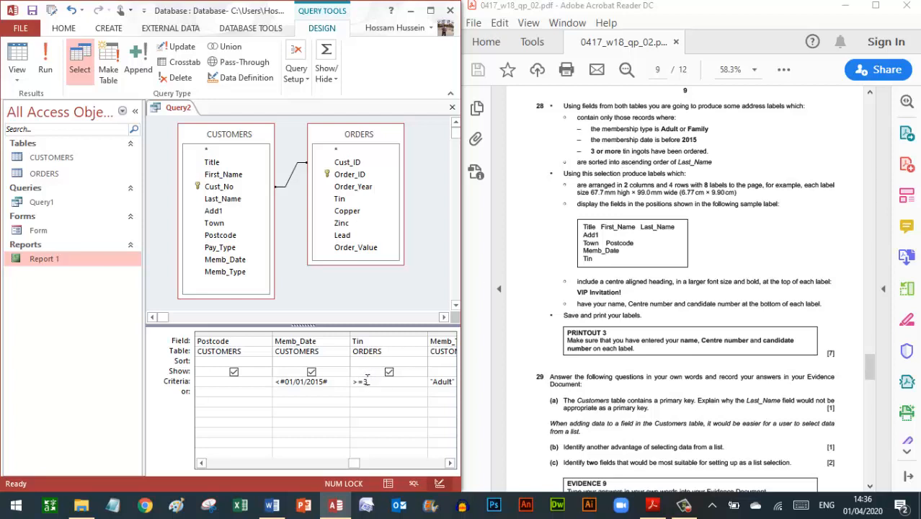
left_click(46, 70)
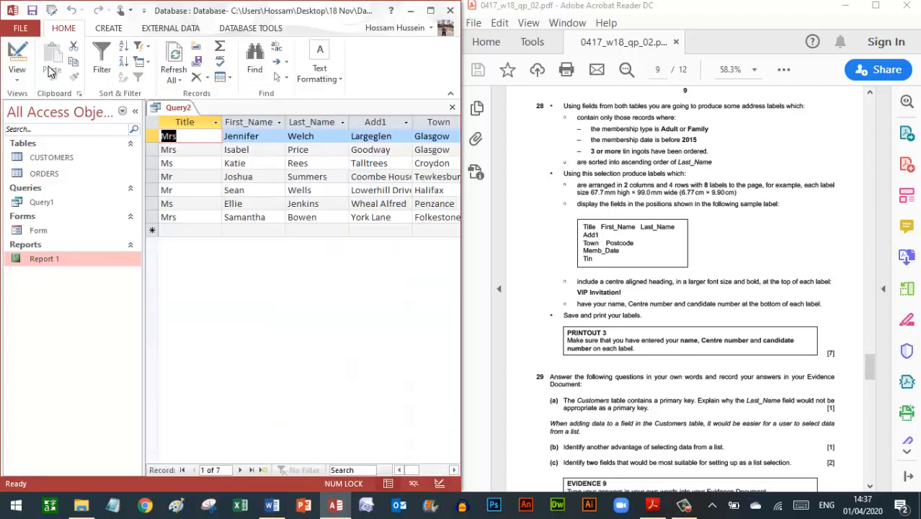
left_click(429, 470)
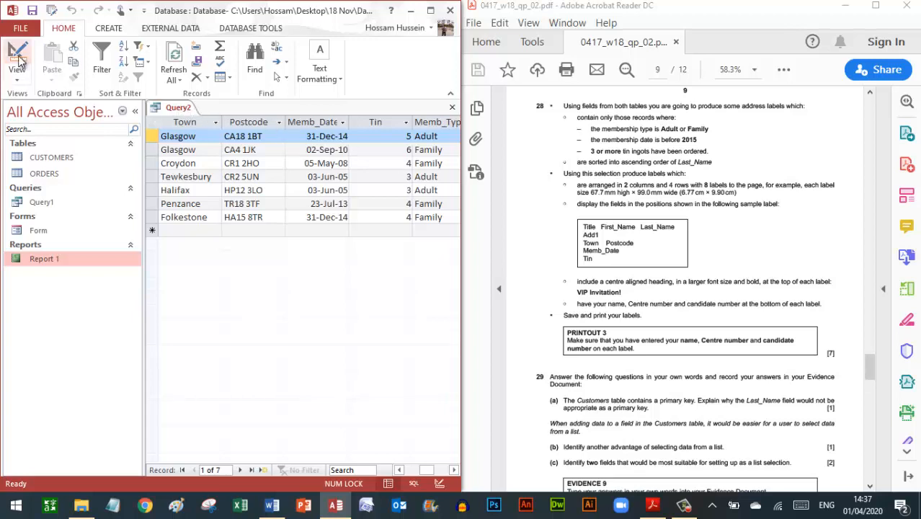
left_click(878, 7)
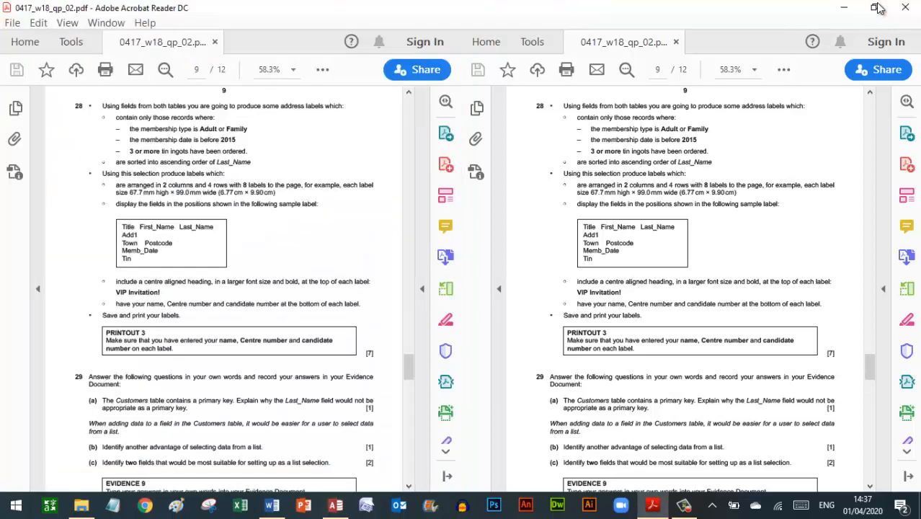
- Save Query2 under its existing name, close it, and select it in the navigation pane
left_click(336, 504)
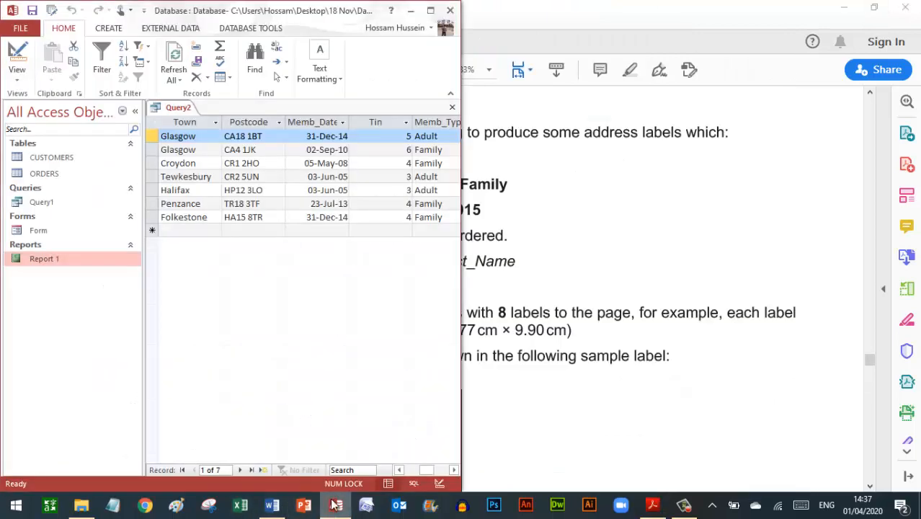
left_click(430, 10)
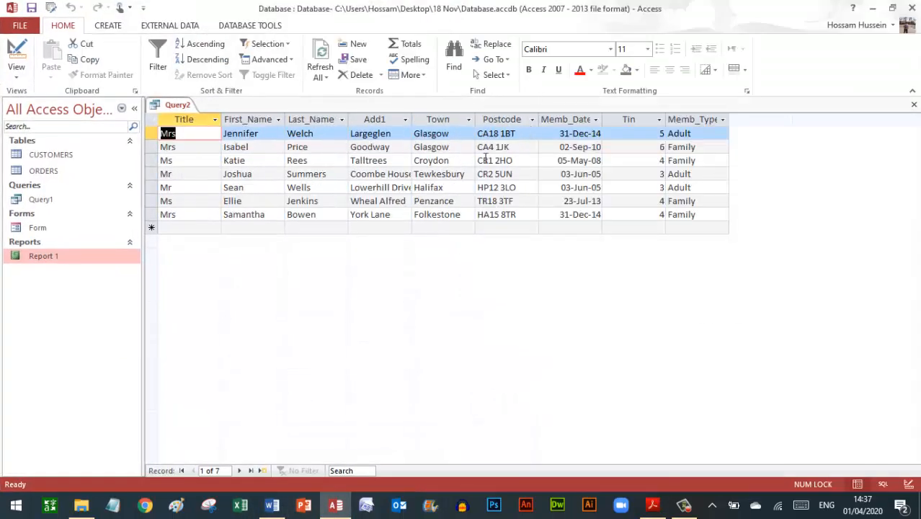
left_click(912, 107)
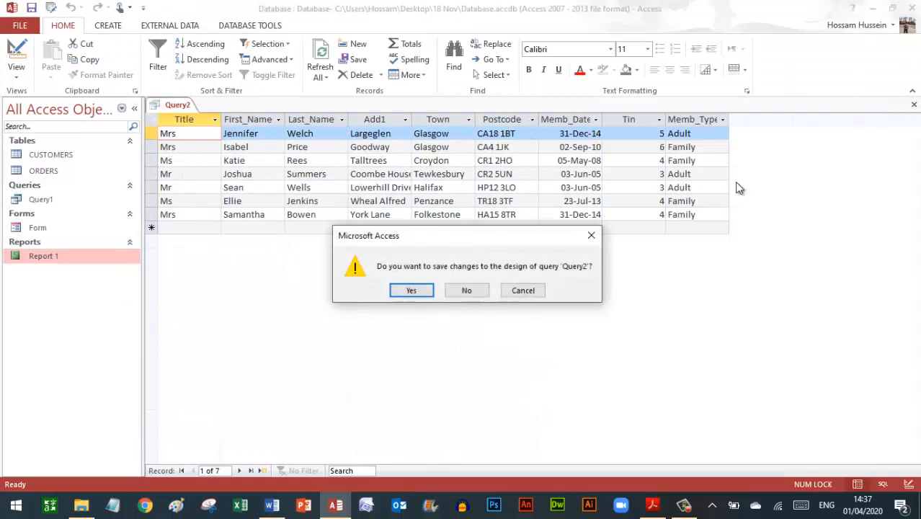
left_click(410, 291)
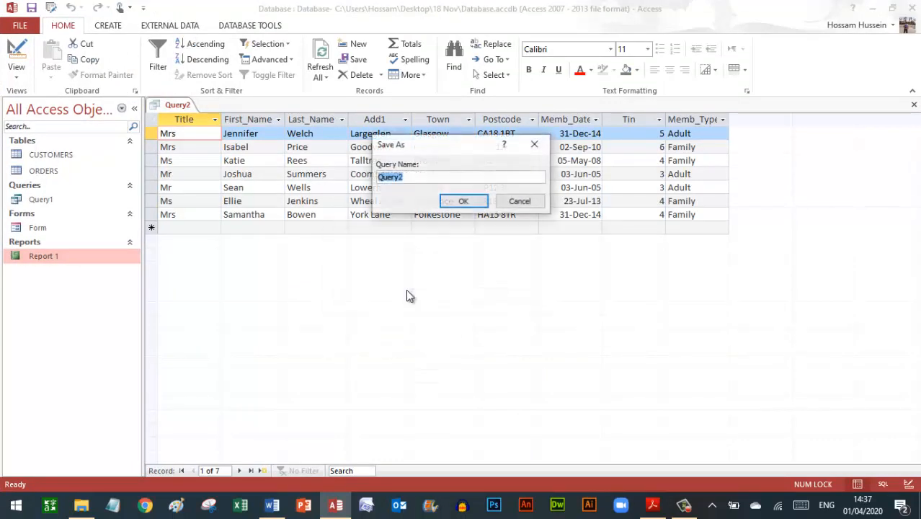
left_click(462, 202)
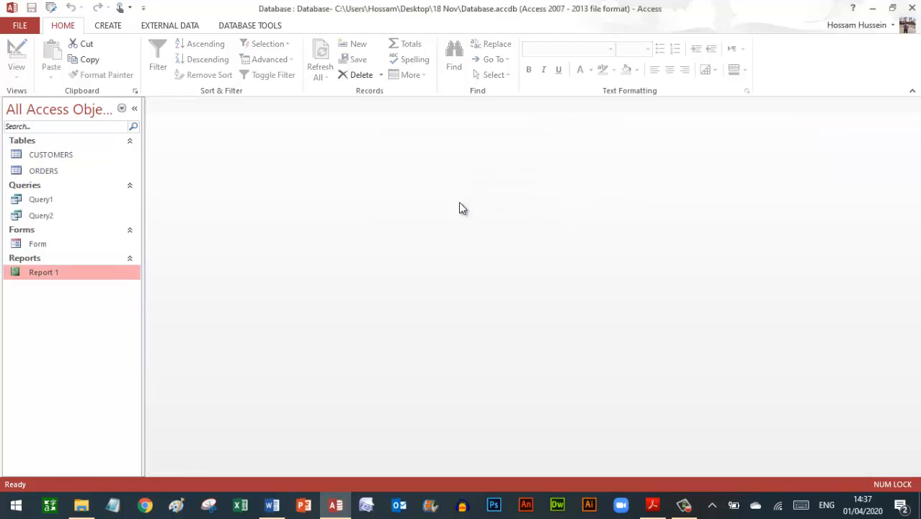
left_click(47, 218)
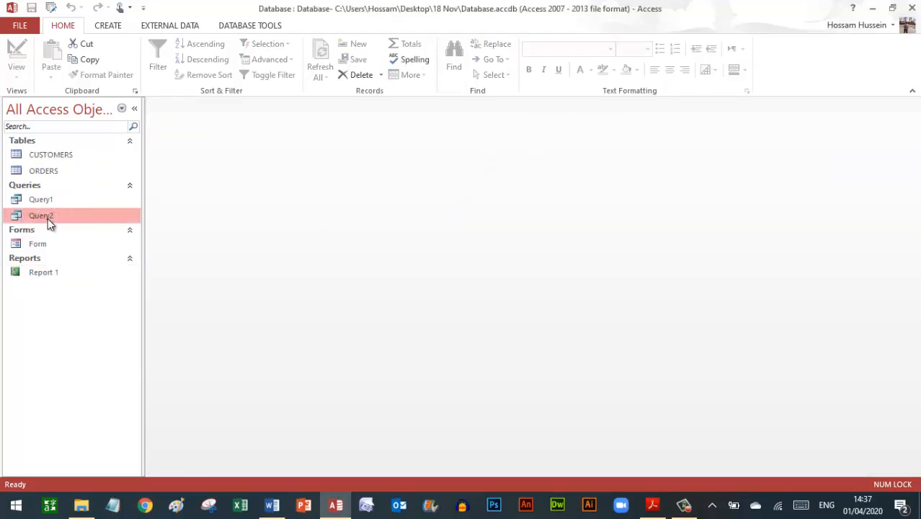
- Launch the Label Wizard on Query2, choose C2354 labels and keep the default font
left_click(109, 27)
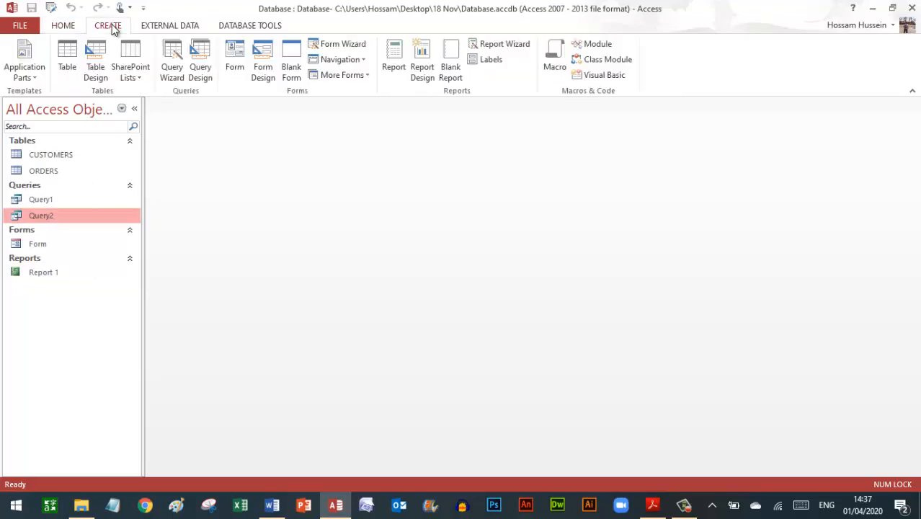
left_click(490, 62)
left_click(486, 331)
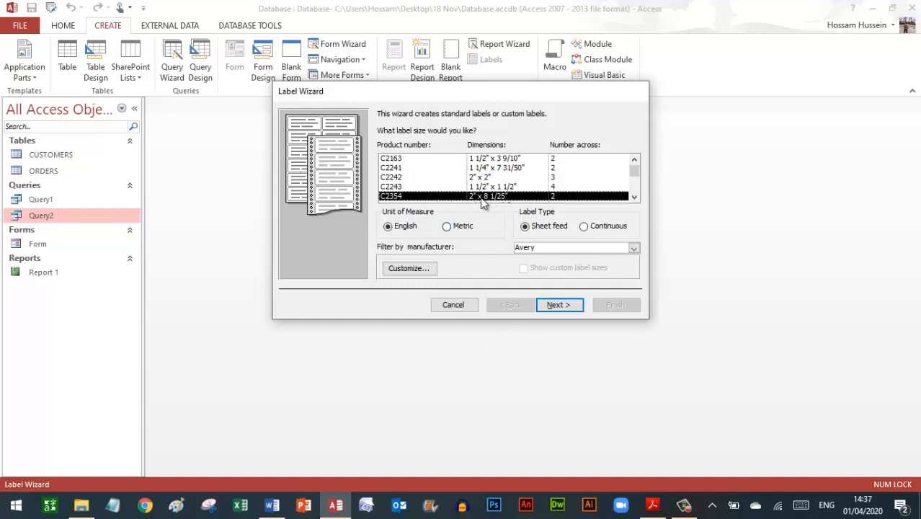
left_click(483, 201)
left_click(482, 201)
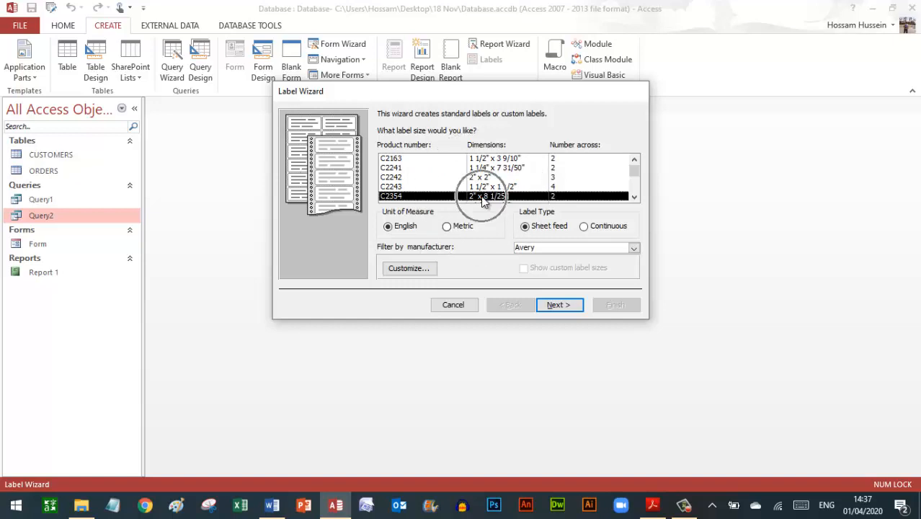
left_click(562, 198)
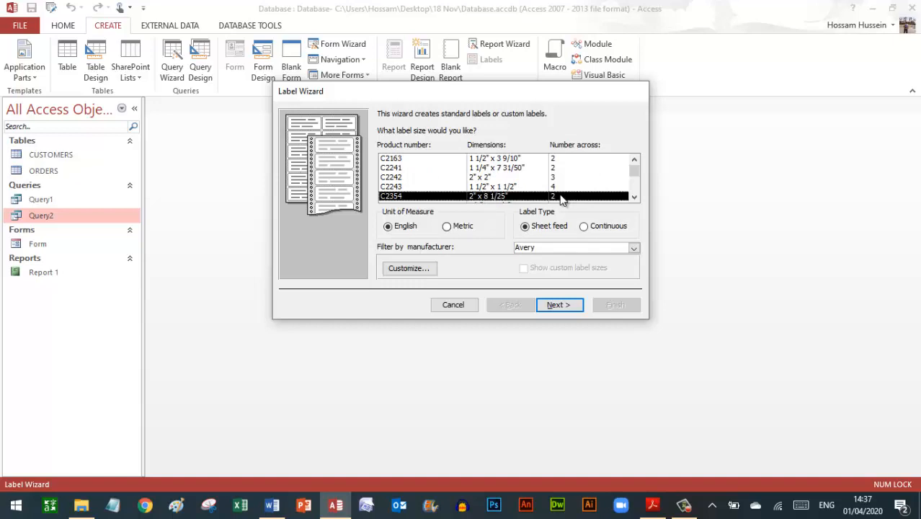
left_click(565, 306)
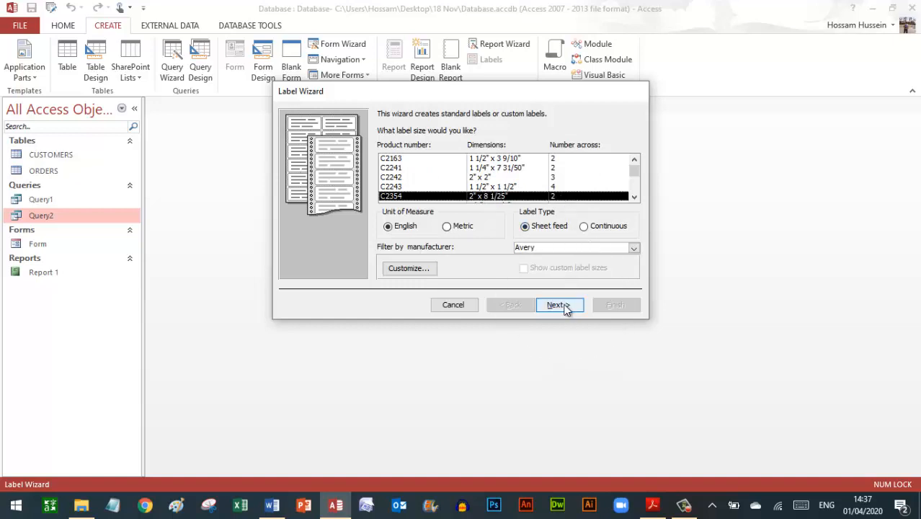
left_click(565, 307)
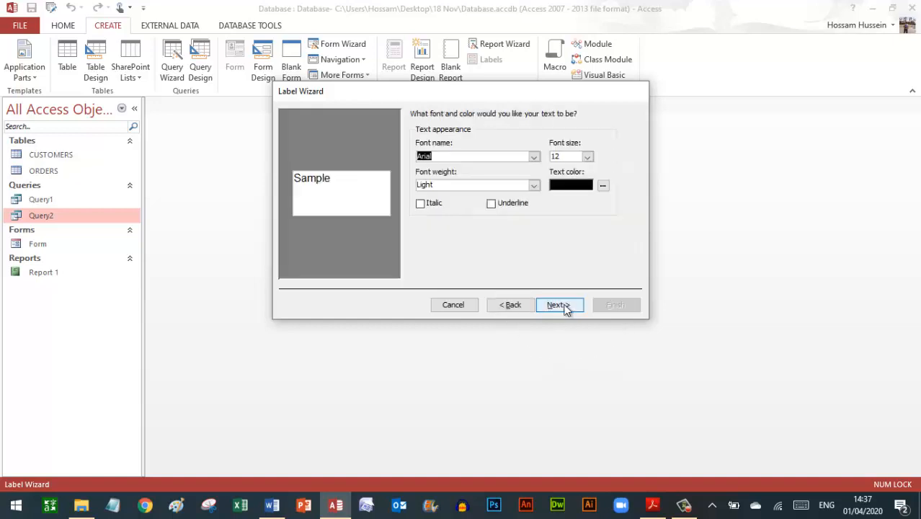
left_click(565, 307)
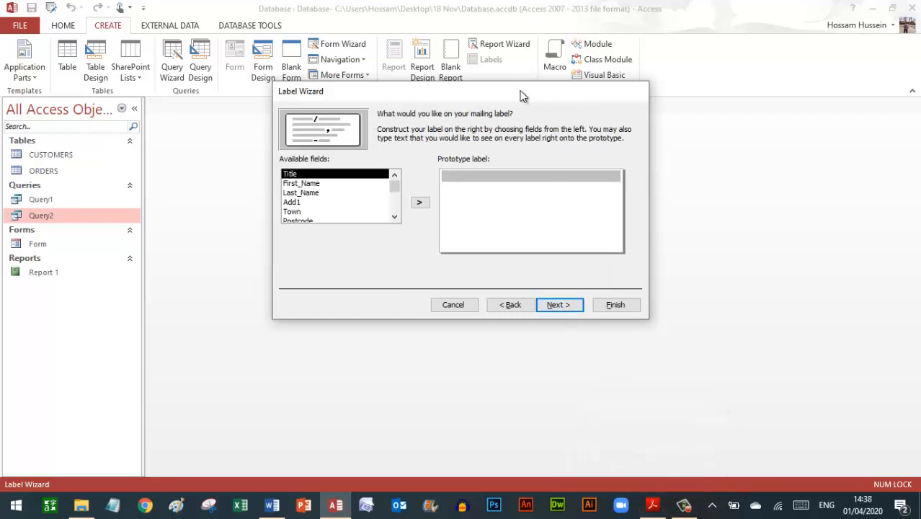
- Place the exam paper beside the wizard and paste VIP Invitation! as the label's first line
left_click_drag(520, 94, 348, 121)
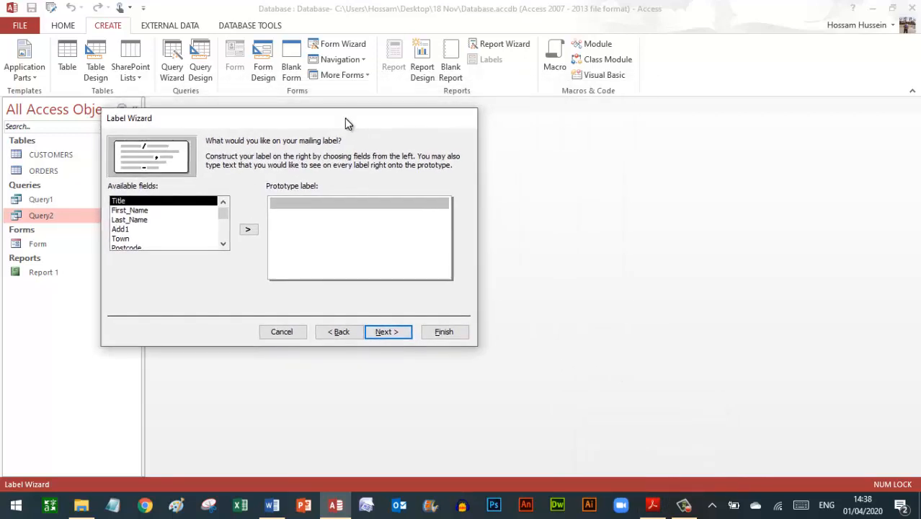
left_click(655, 497)
key("super+Right")
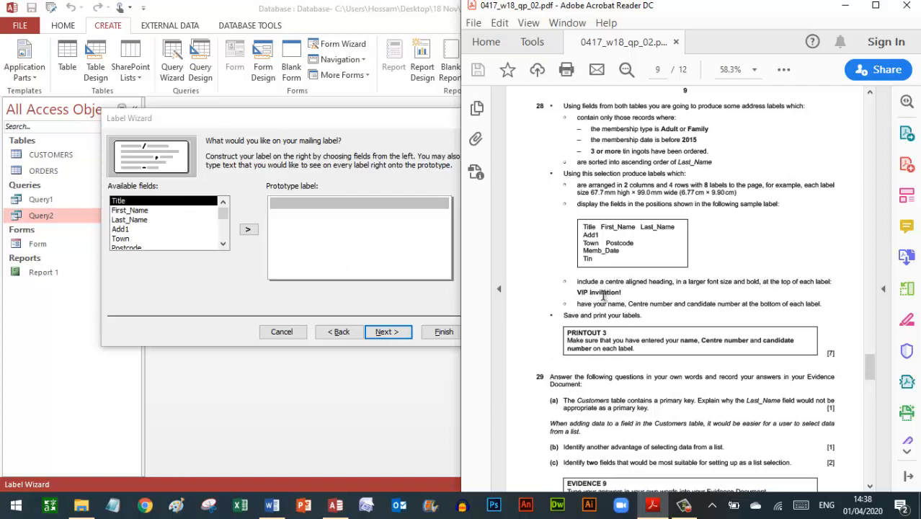
left_click(346, 205)
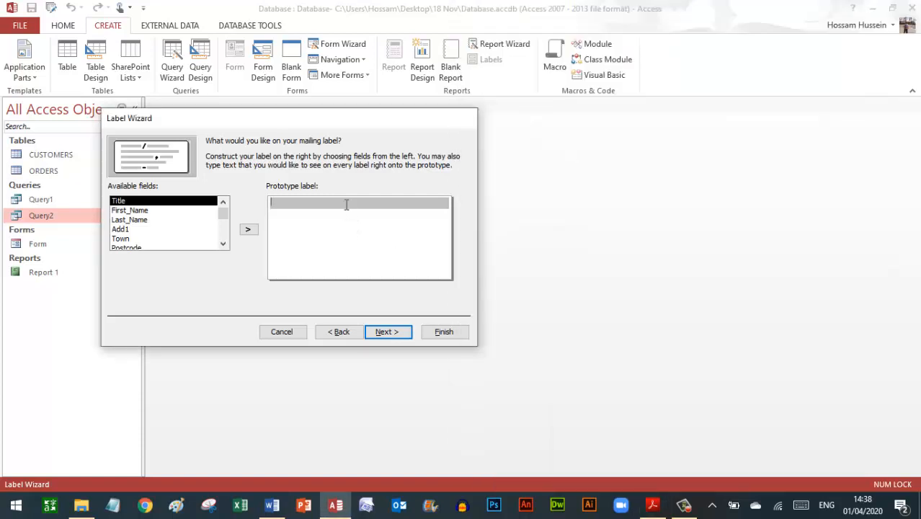
key("alt+Tab")
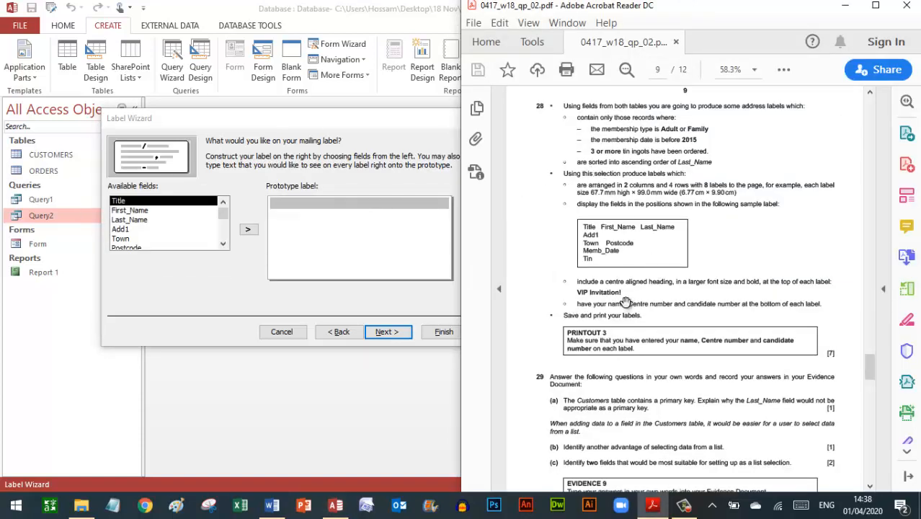
left_click_drag(621, 291, 577, 293)
key("ctrl+c")
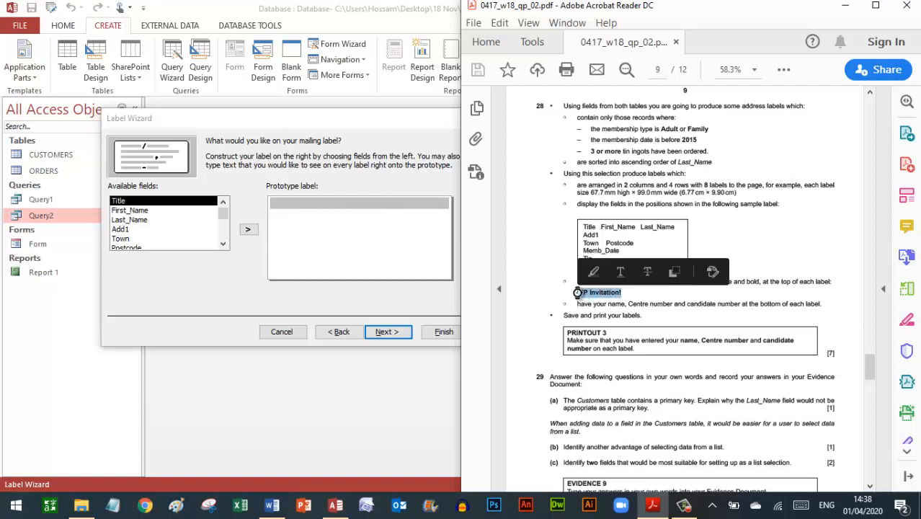
left_click(341, 205)
key("ctrl+v")
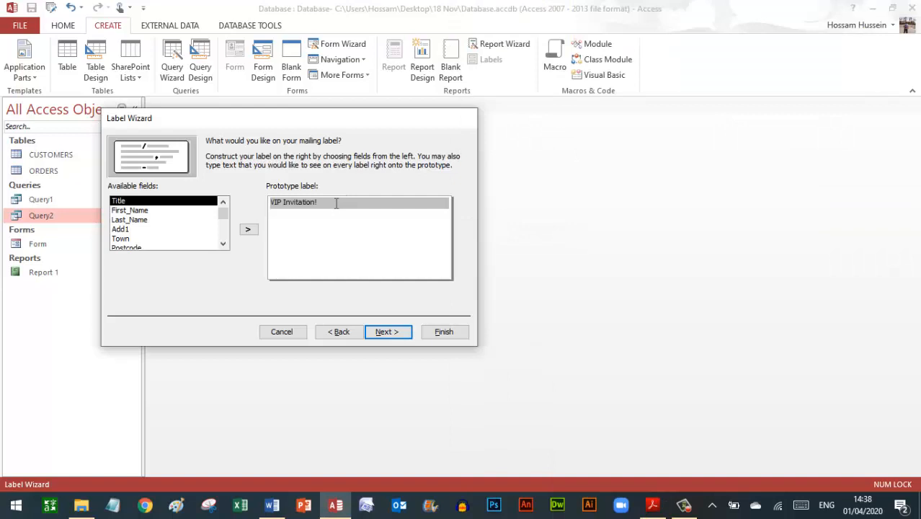
key("Return")
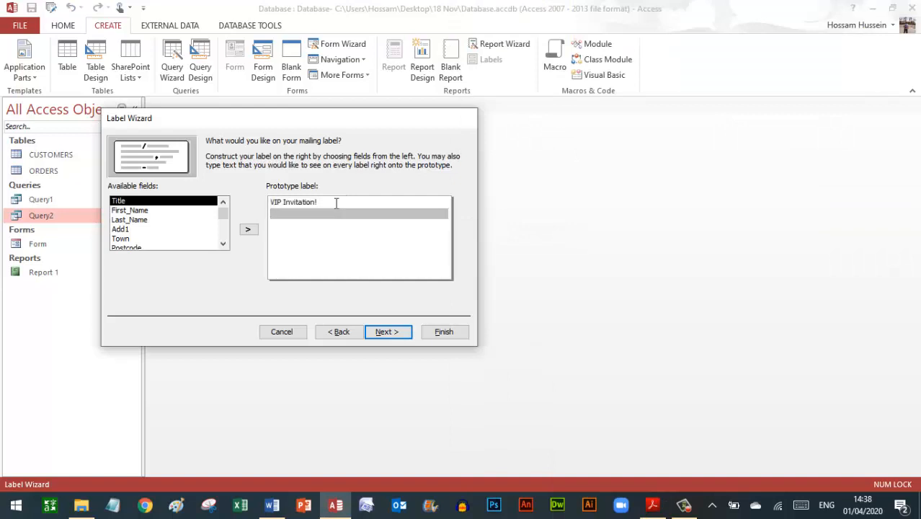
- Add Title, First_Name and Last_Name to the label's second line, matching the sample label
left_click(654, 504)
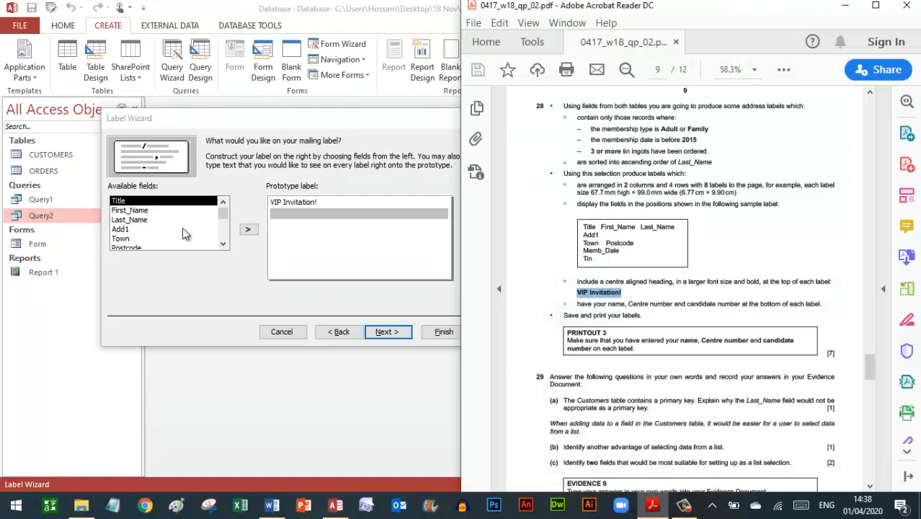
double_click(153, 201)
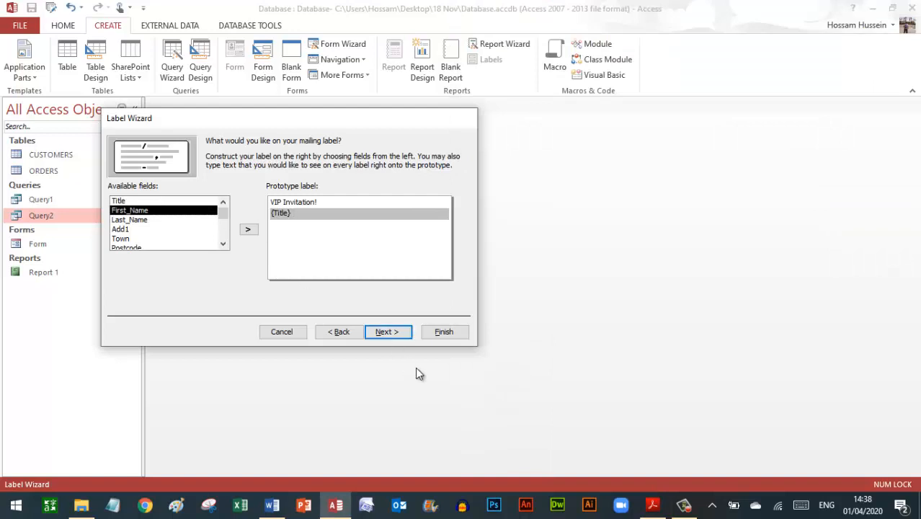
left_click(655, 504)
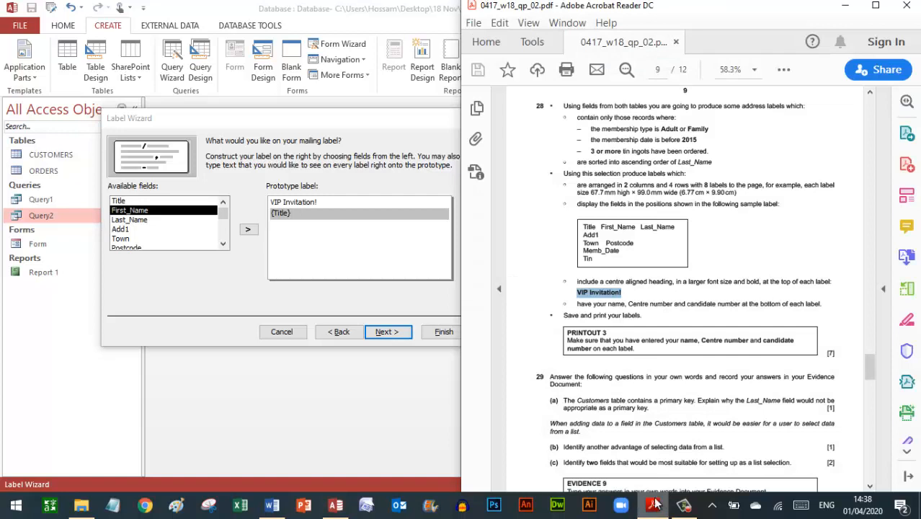
left_click(302, 216)
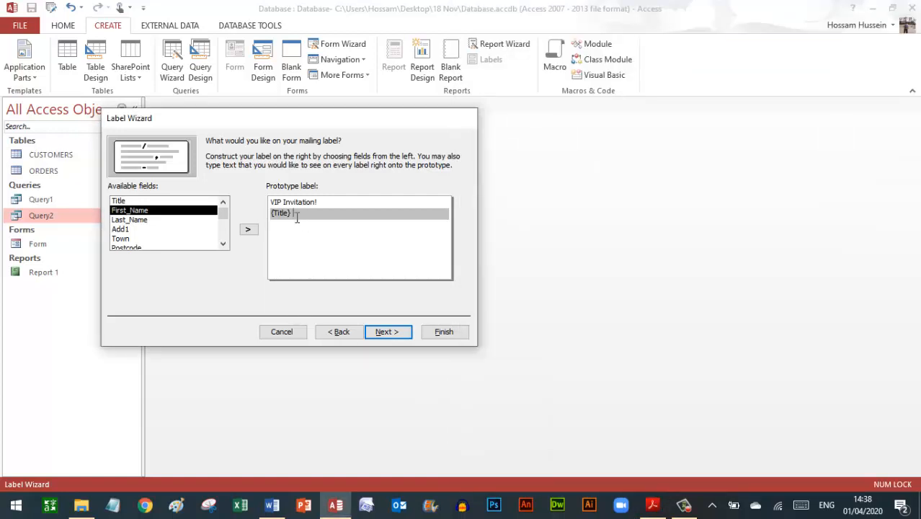
double_click(144, 210)
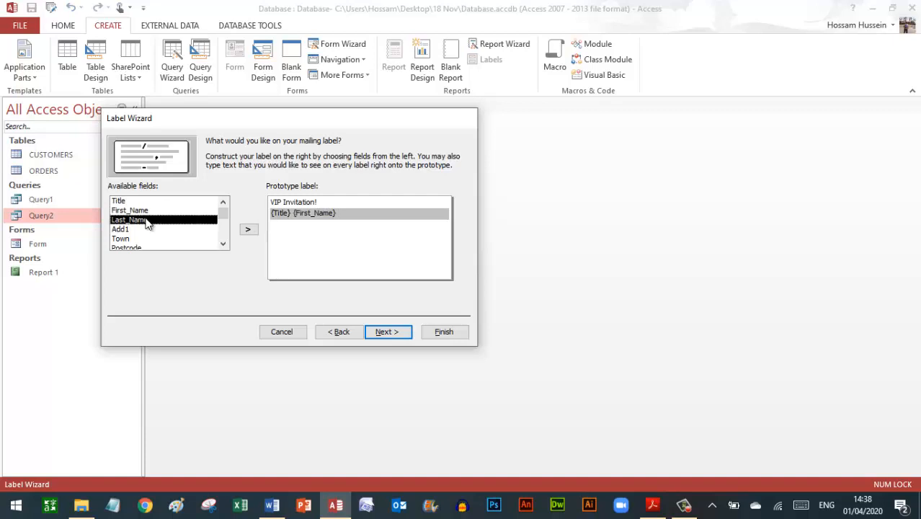
double_click(146, 221)
left_click(651, 506)
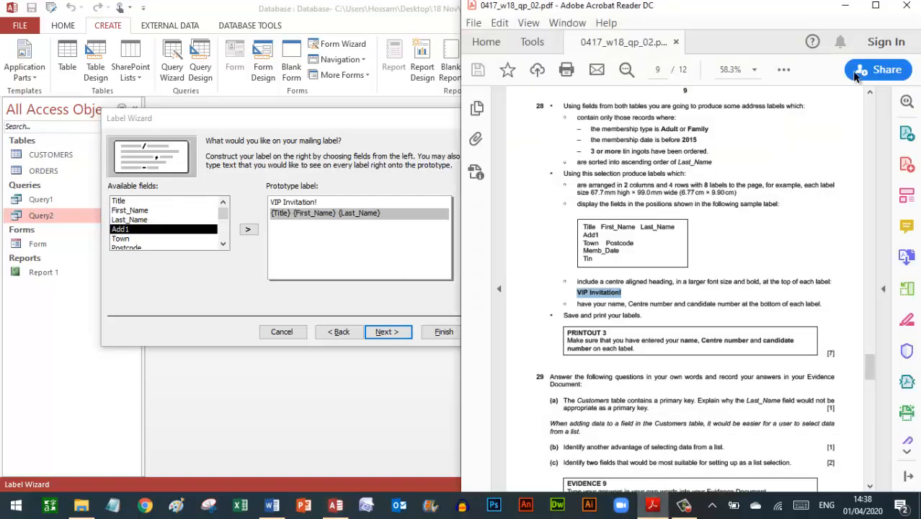
left_click(876, 7)
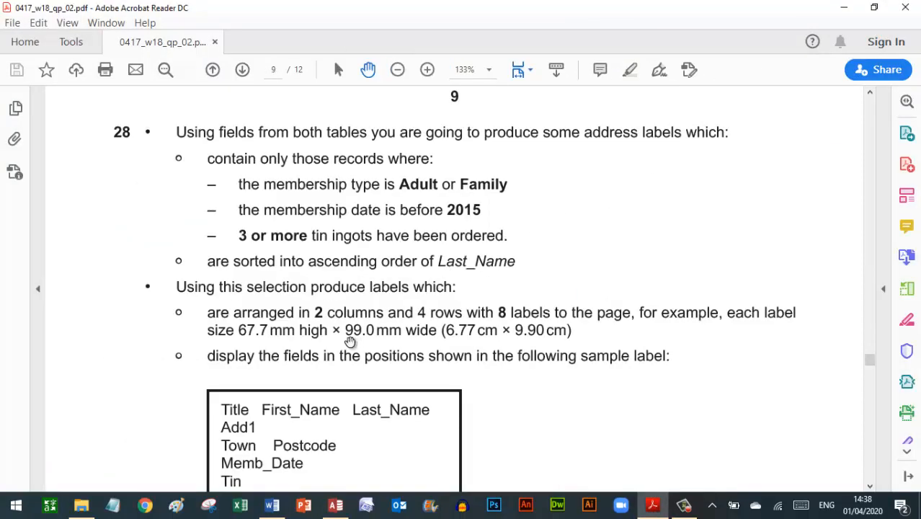
scroll(342, 358, "down", 3)
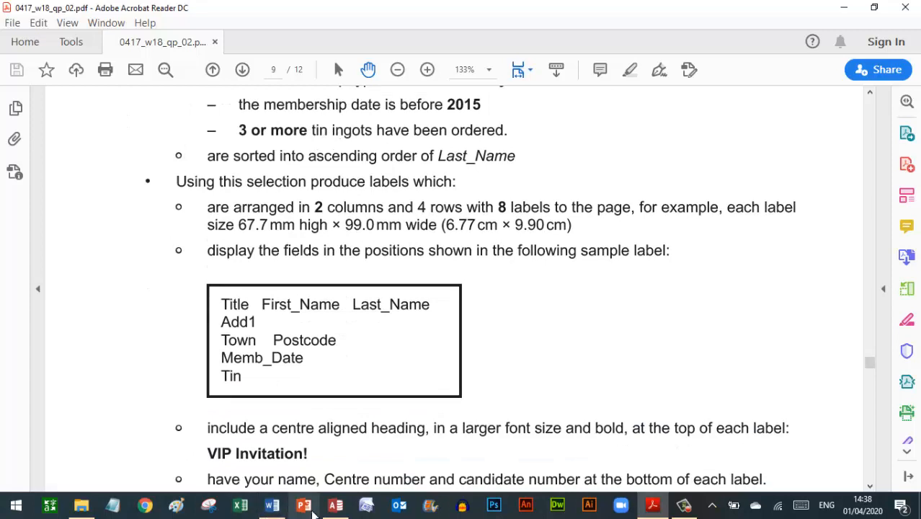
left_click(336, 505)
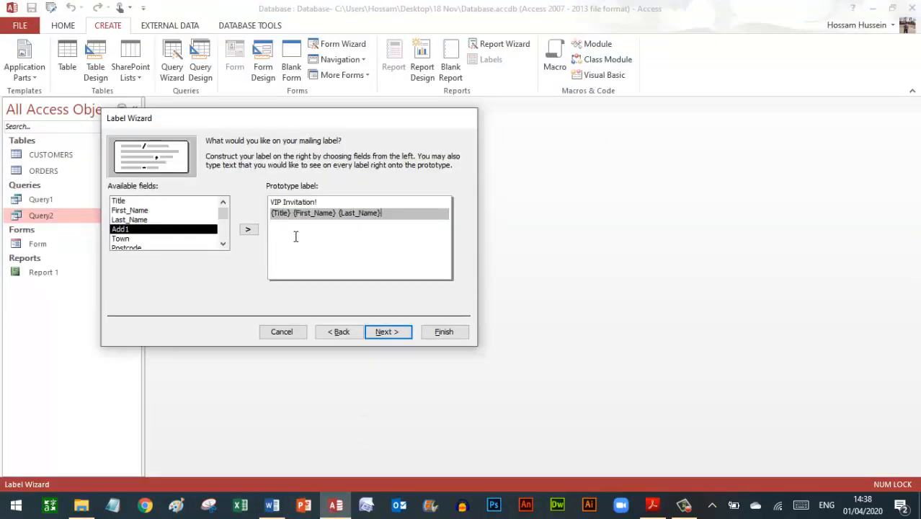
- Add Add1 on the next line, then Town followed by Postcode on the line below
key("Return")
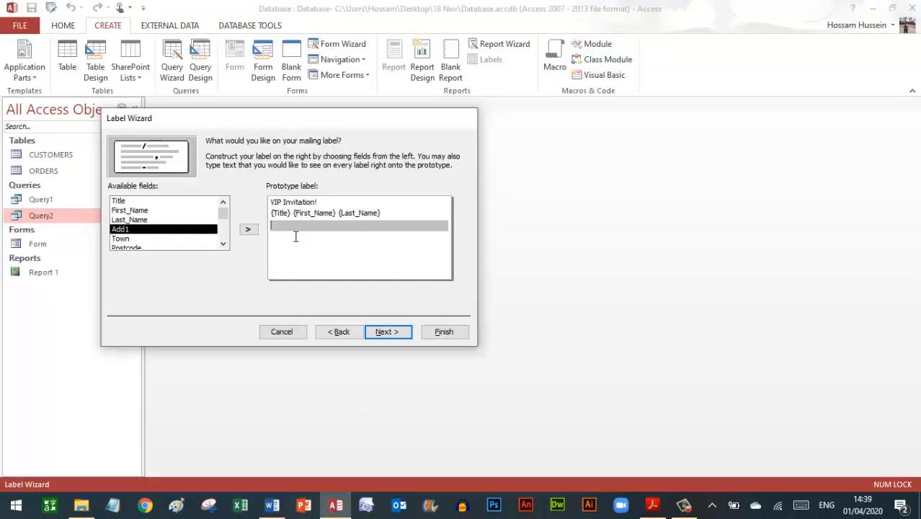
double_click(152, 230)
key("Return")
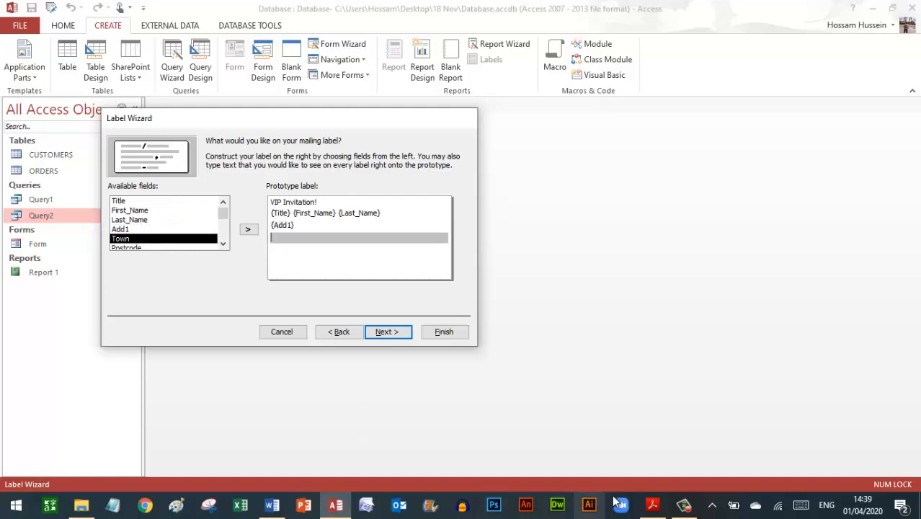
left_click(652, 504)
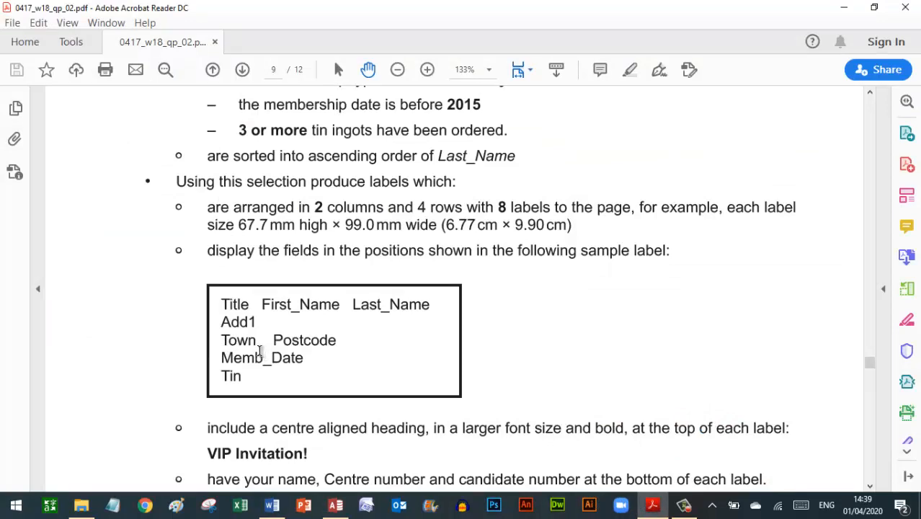
left_click(335, 504)
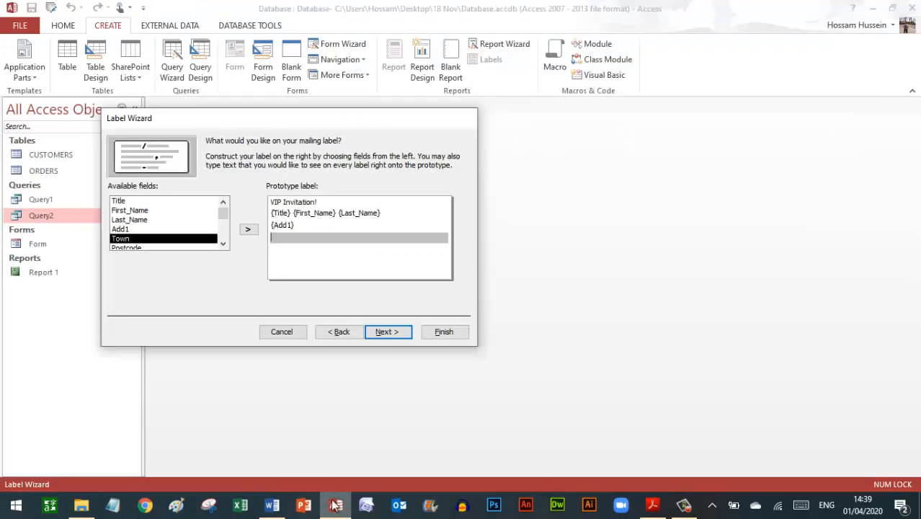
double_click(169, 241)
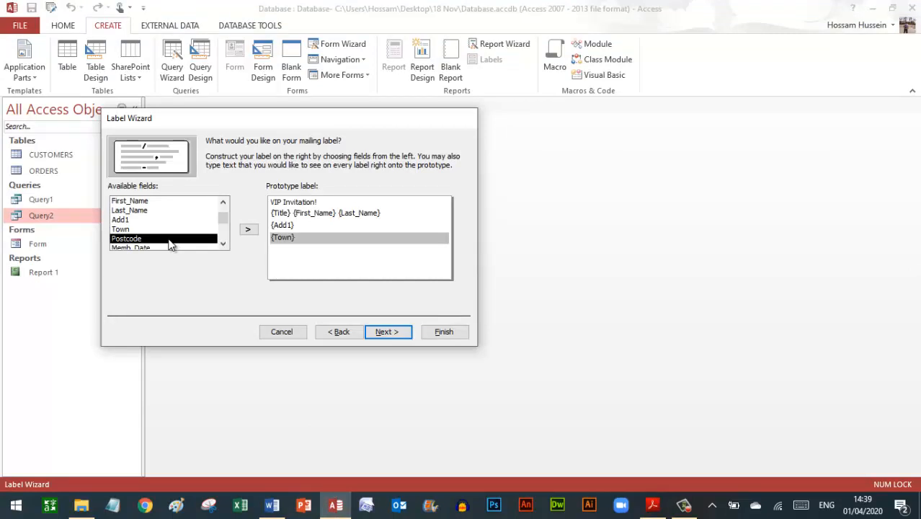
left_click(222, 244)
left_click(223, 244)
left_click(223, 243)
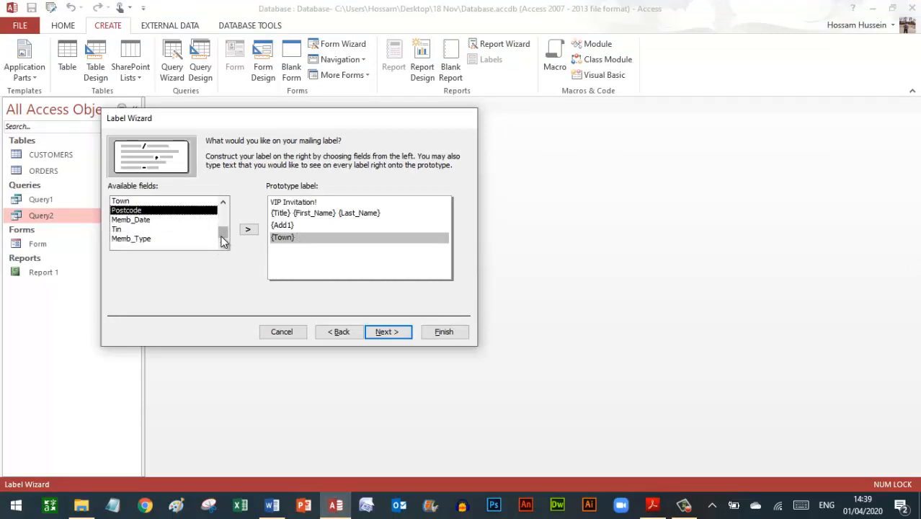
double_click(174, 211)
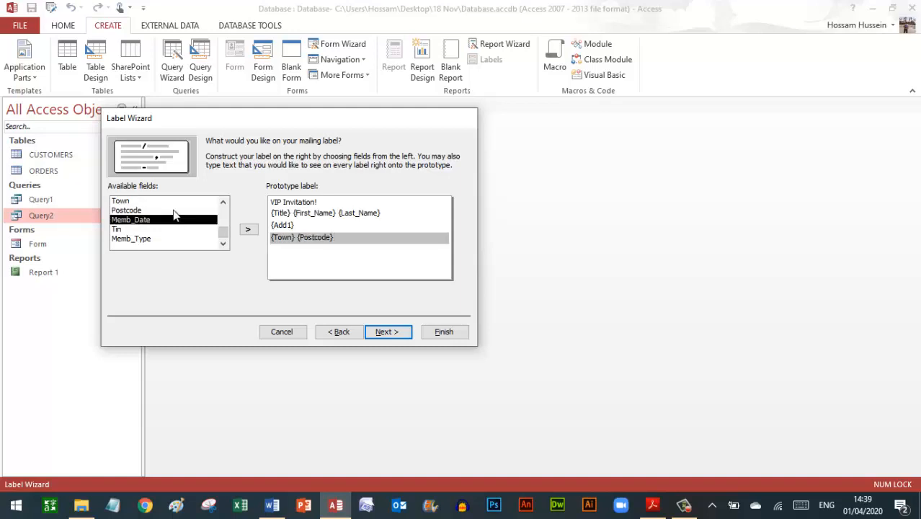
- Add Memb_Type and Tin on their own lines and continue to the sort page
key("Return")
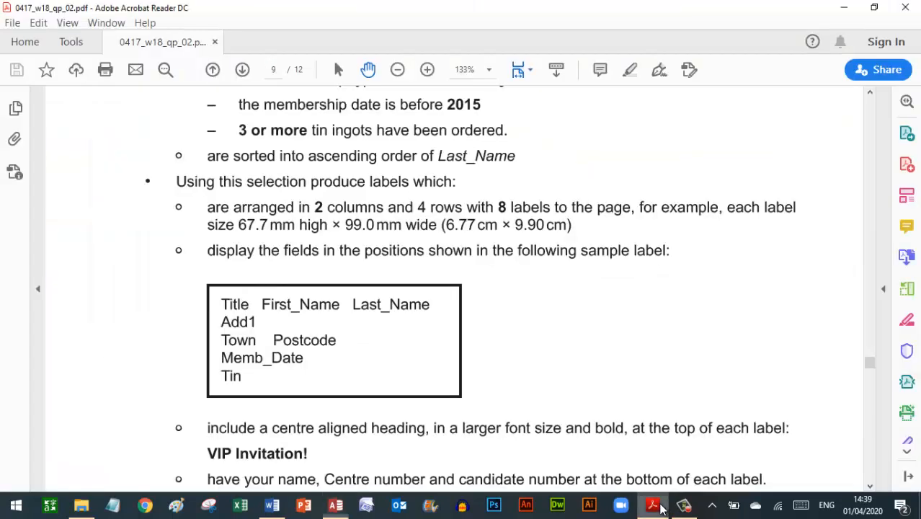
left_click(652, 505)
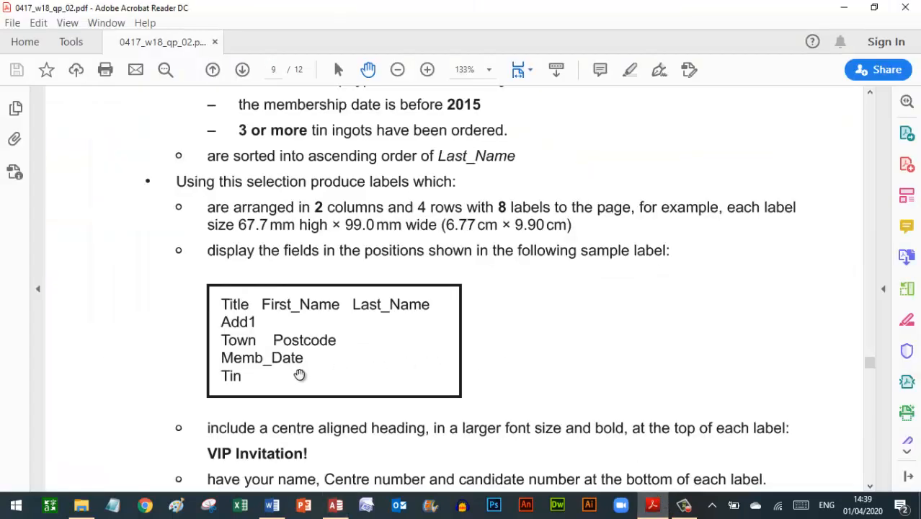
left_click(333, 509)
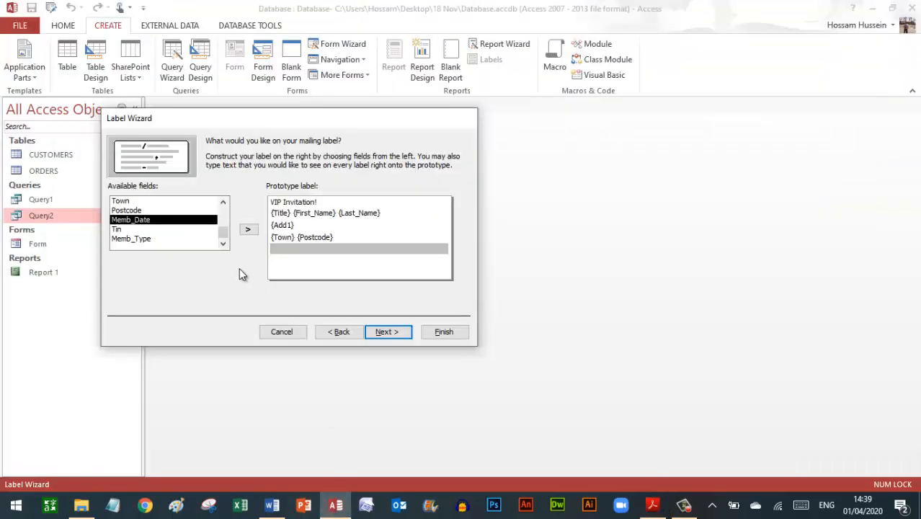
double_click(165, 239)
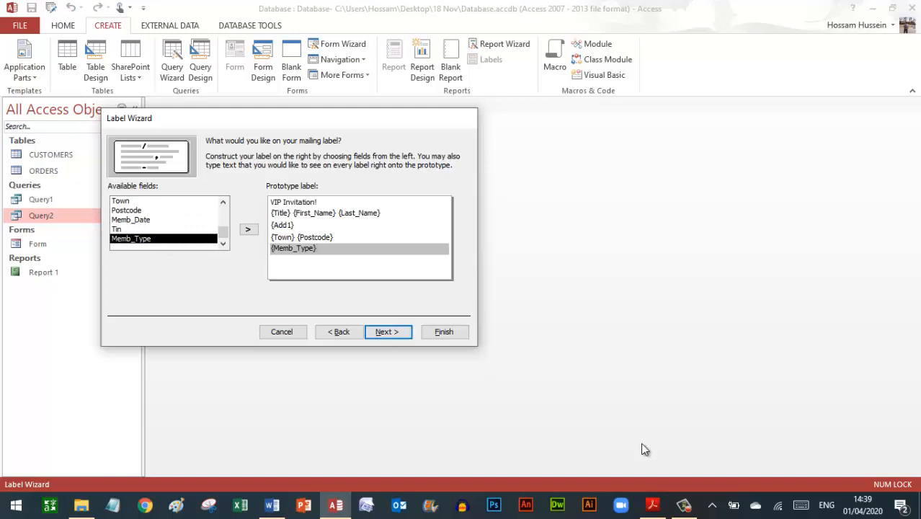
key("Return")
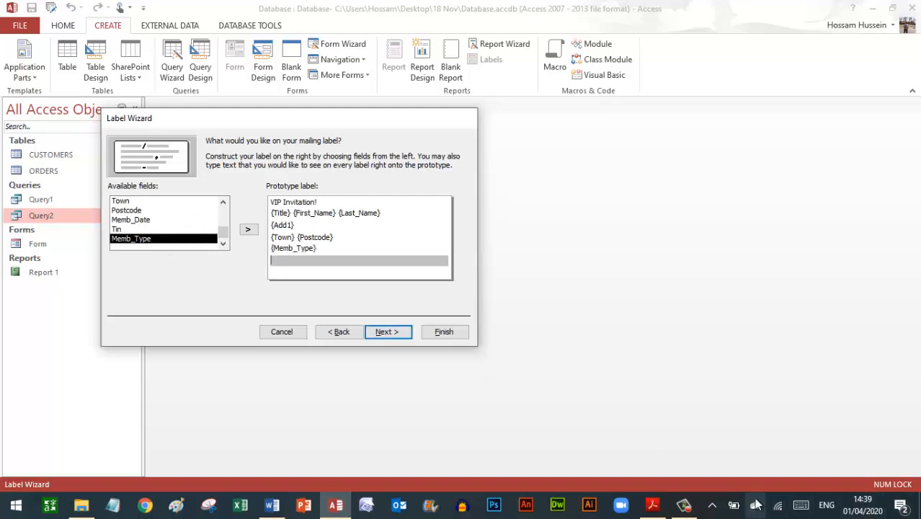
left_click(643, 507)
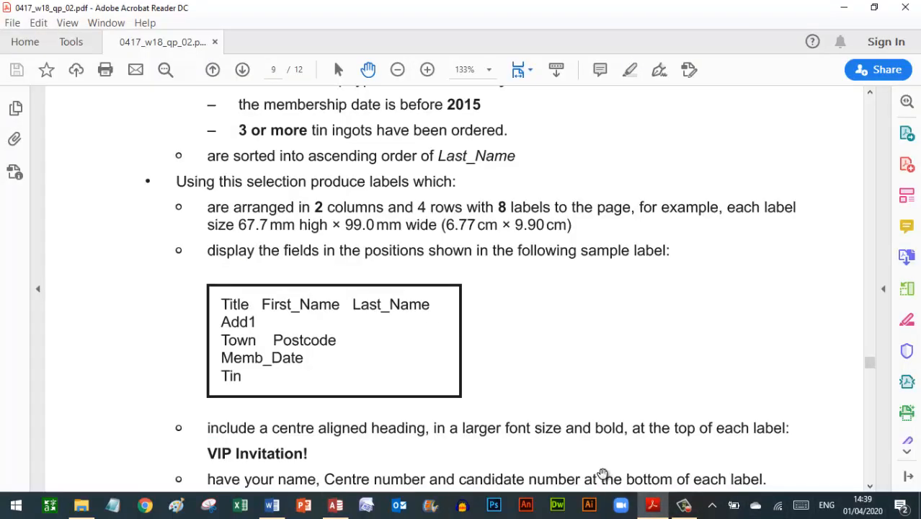
left_click(338, 507)
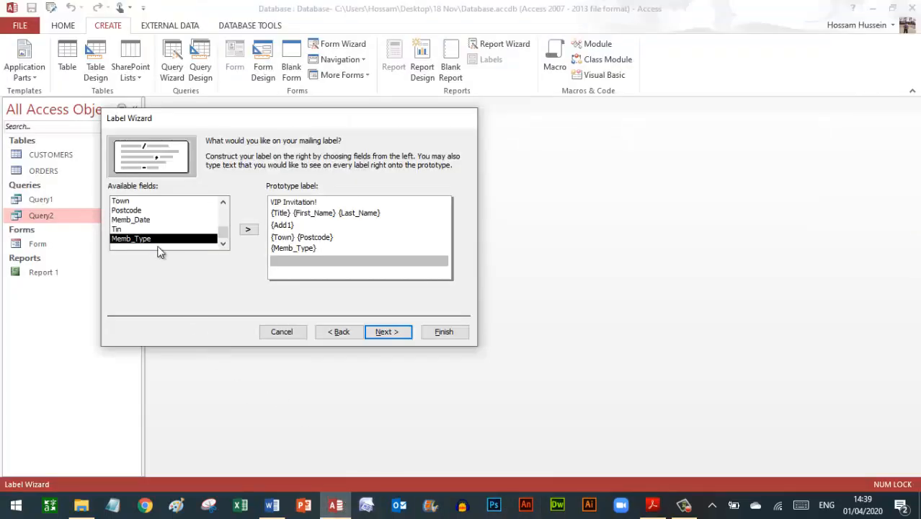
double_click(130, 230)
key("Return")
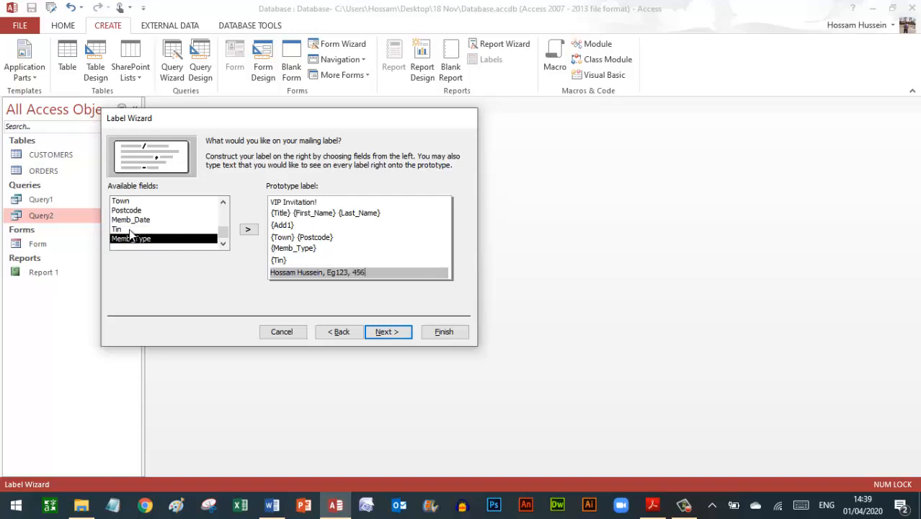
left_click(382, 332)
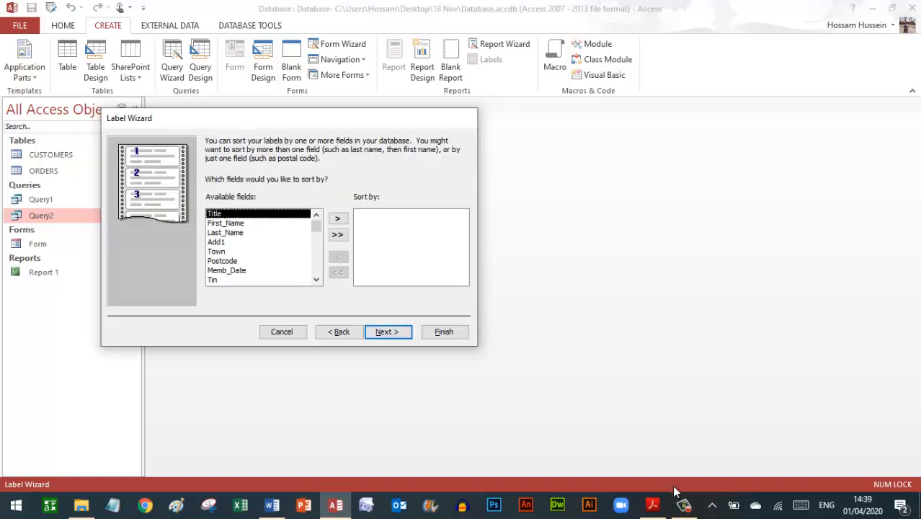
- Sort the labels by Last_Name and begin renaming the report to Labels
left_click(652, 504)
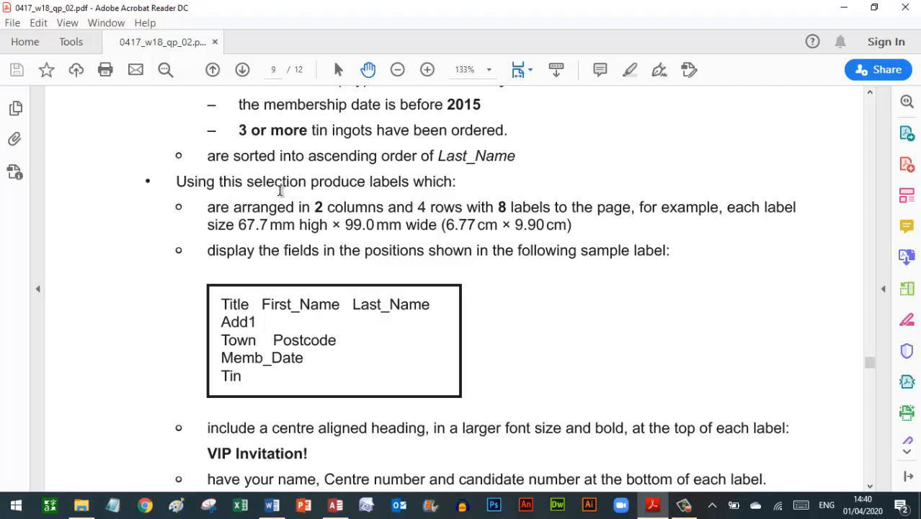
scroll(281, 190, "down", 2)
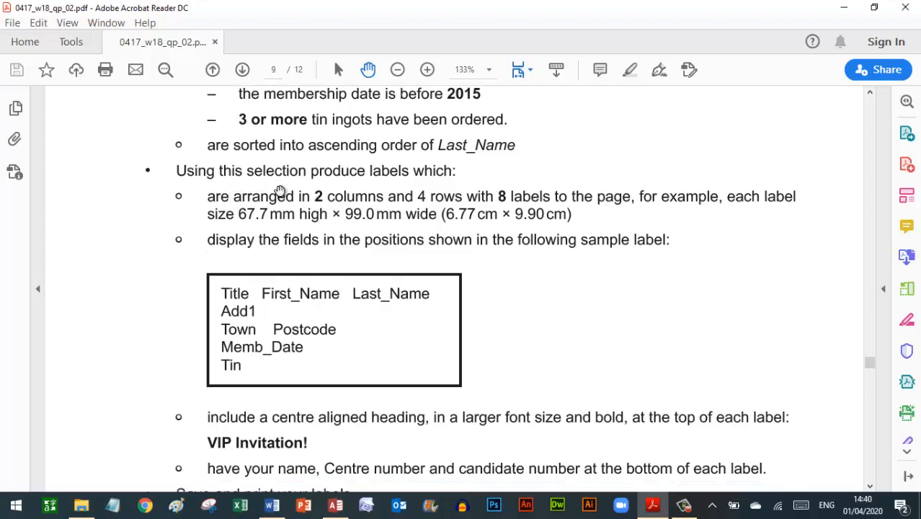
scroll(280, 190, "up", 4)
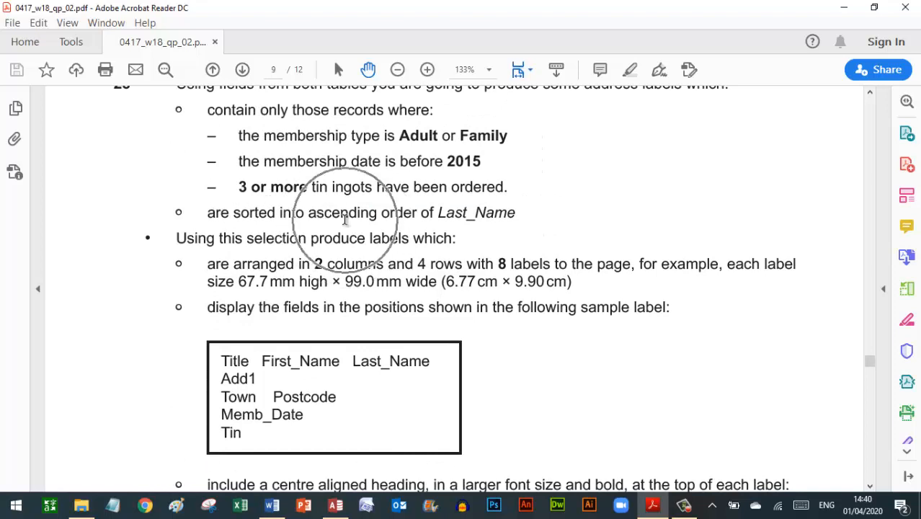
left_click(335, 504)
left_click(229, 233)
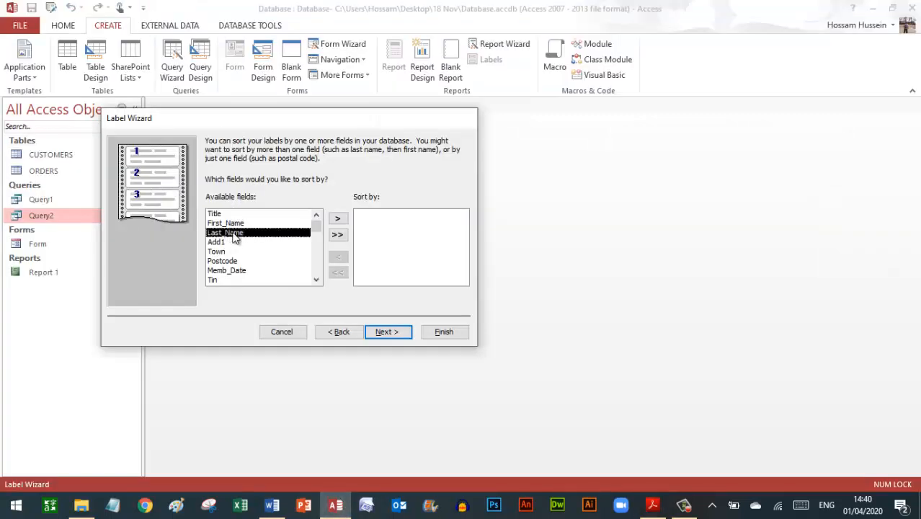
left_click(338, 220)
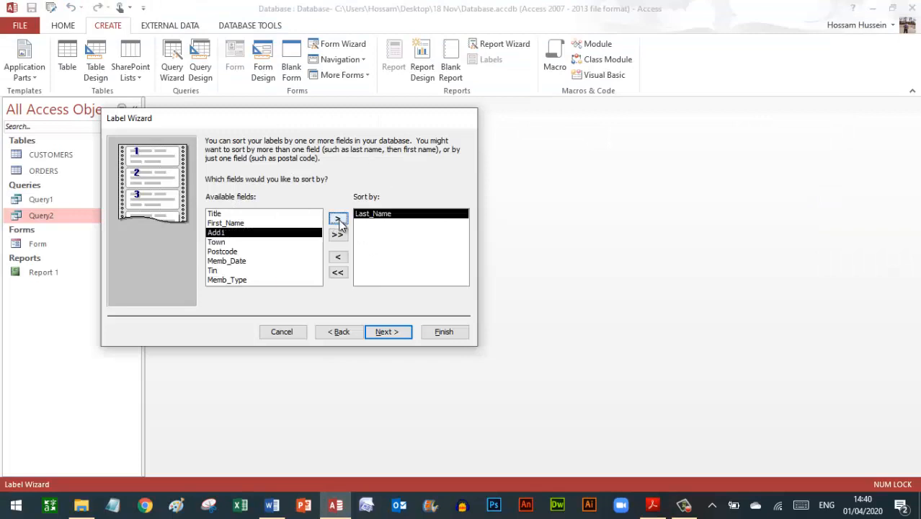
left_click(386, 333)
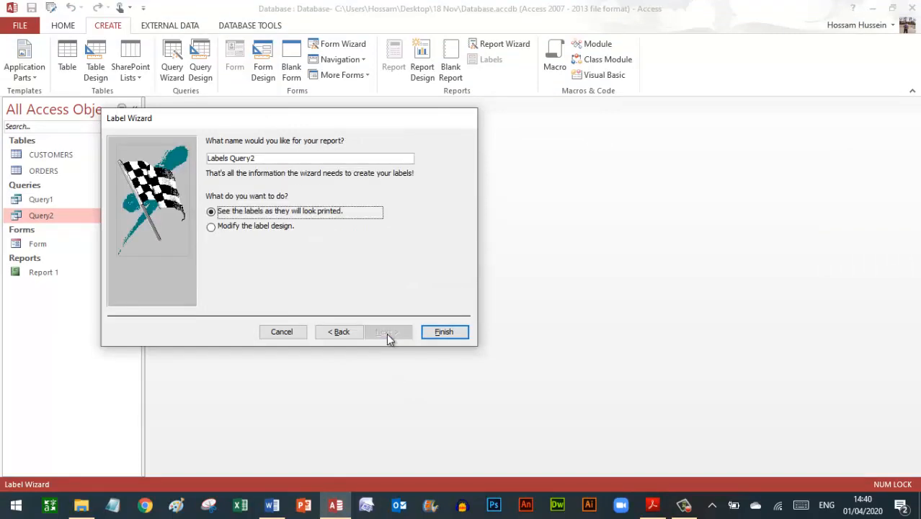
left_click(263, 162)
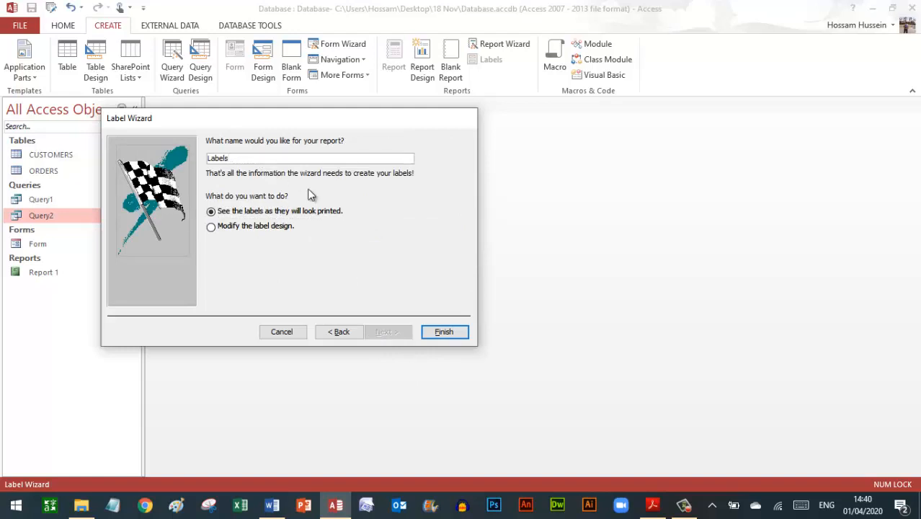
- Finish the wizard and compare the zoomed-out labels preview with the exam PDF
left_click(445, 332)
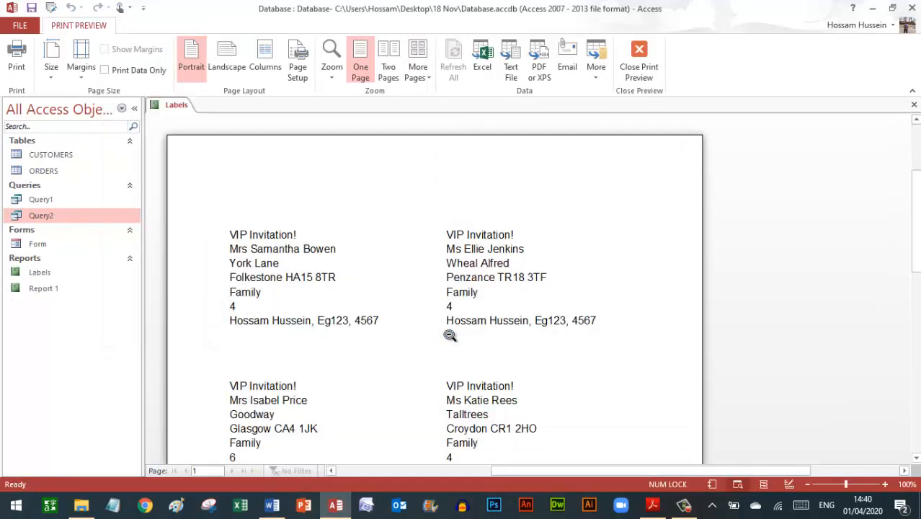
left_click(556, 378)
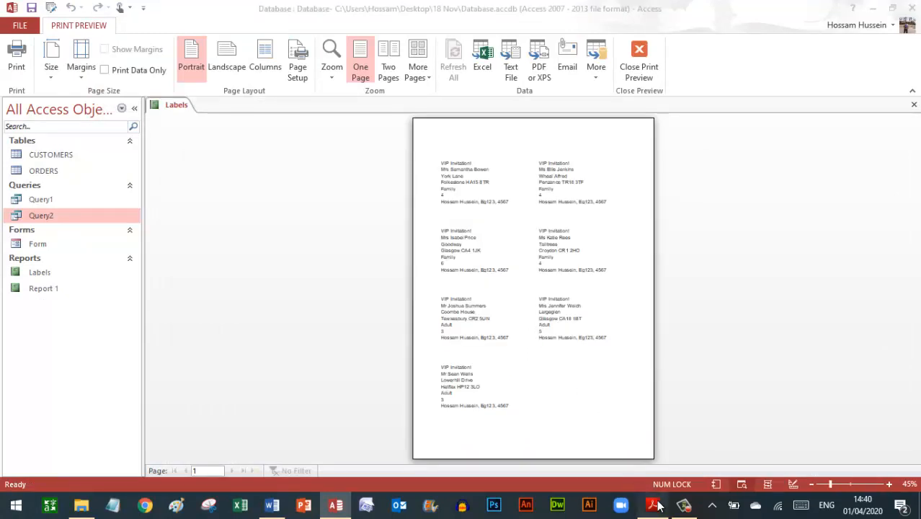
left_click(654, 504)
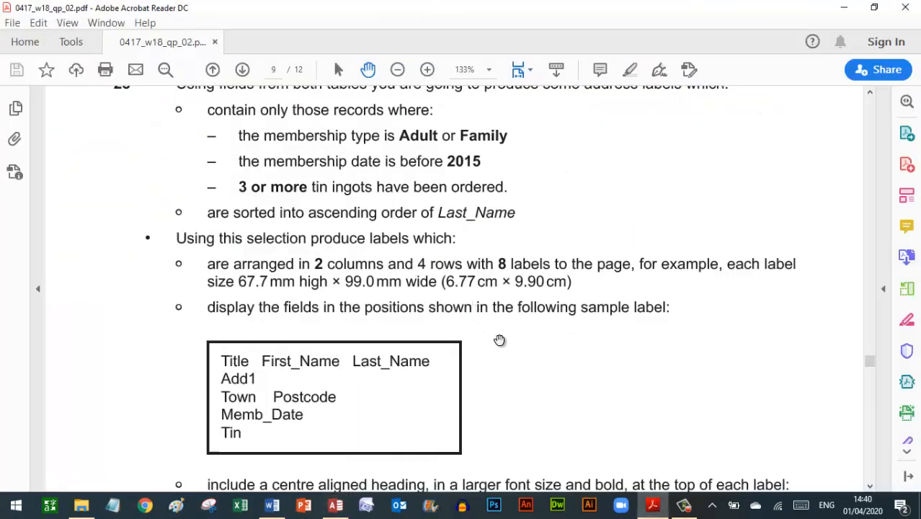
scroll(499, 339, "down", 6)
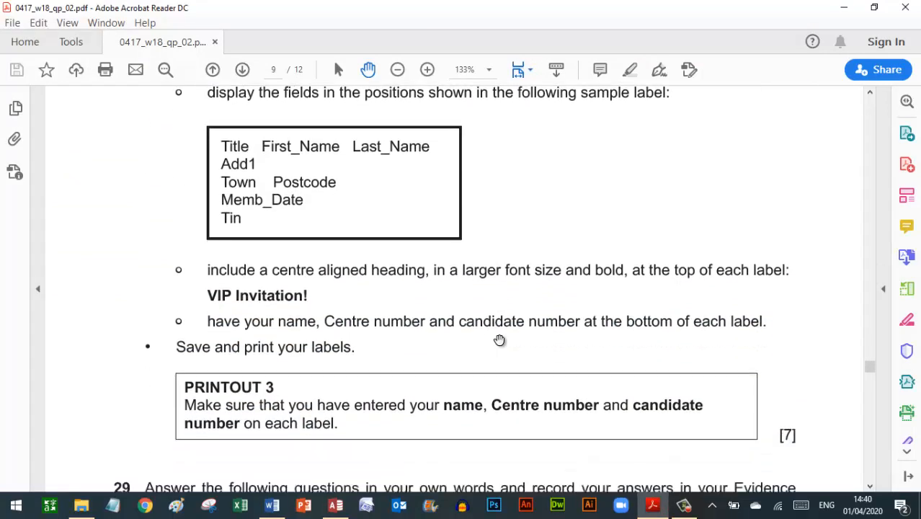
scroll(500, 339, "down", 5)
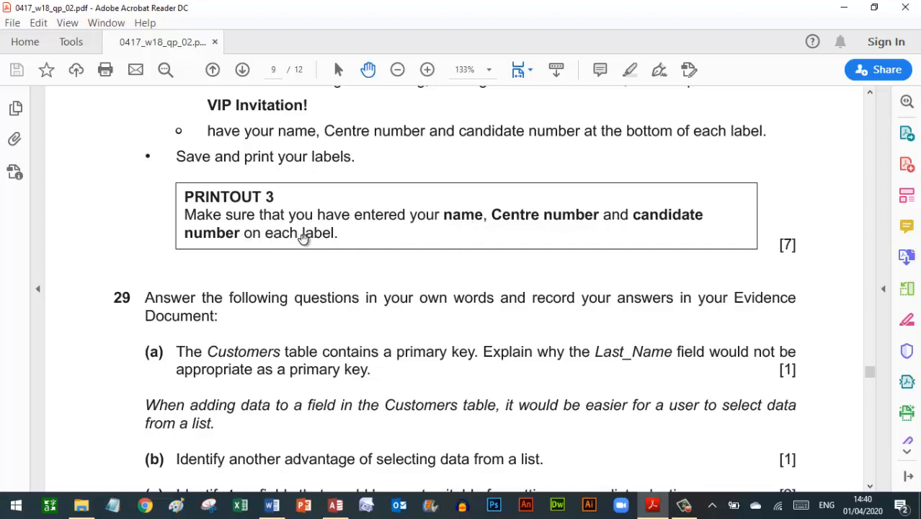
left_click(651, 507)
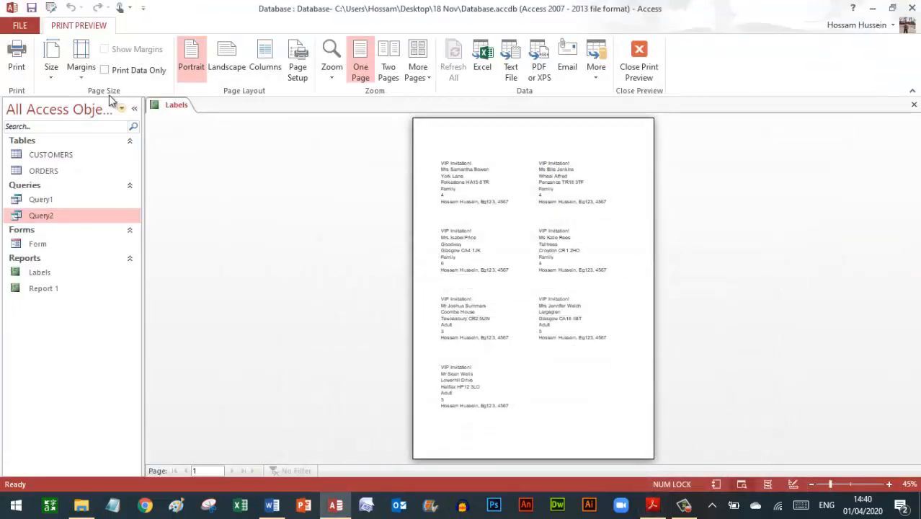
- Close the print preview and the Labels report, then return to the exam PDF
left_click(19, 63)
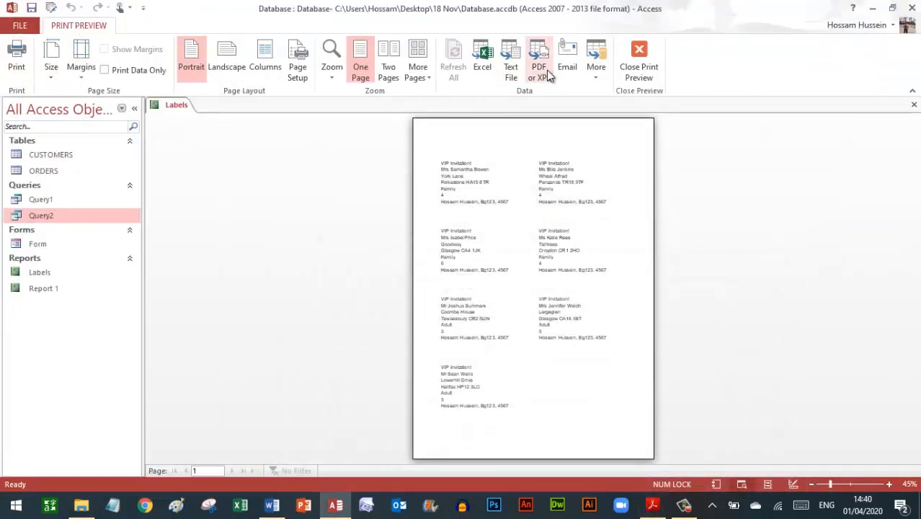
left_click(641, 69)
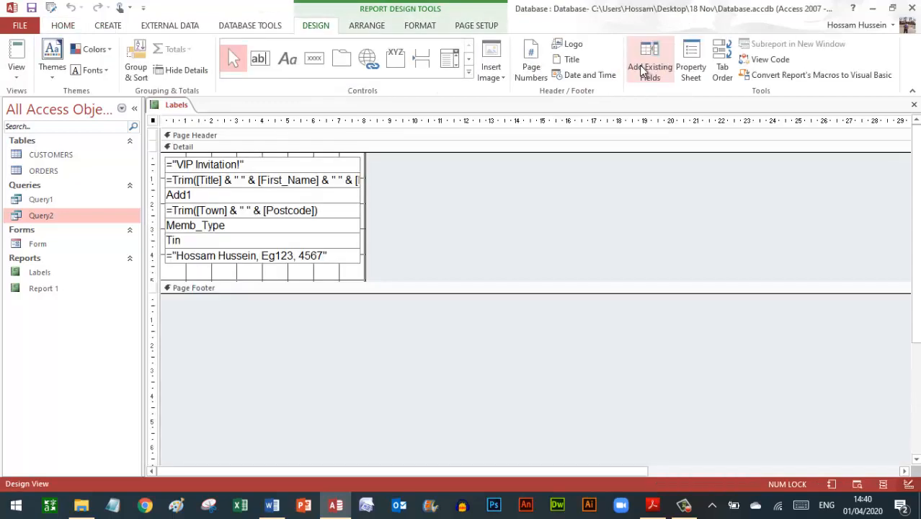
left_click(914, 107)
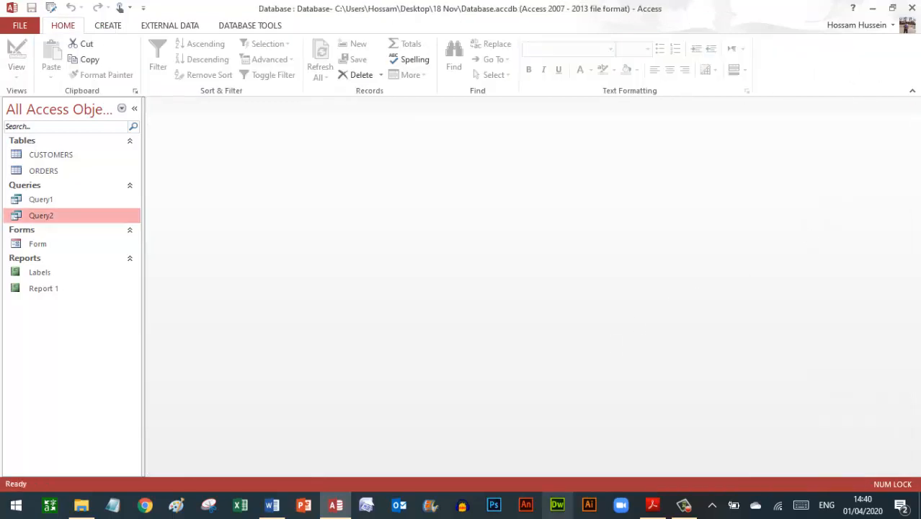
left_click(652, 504)
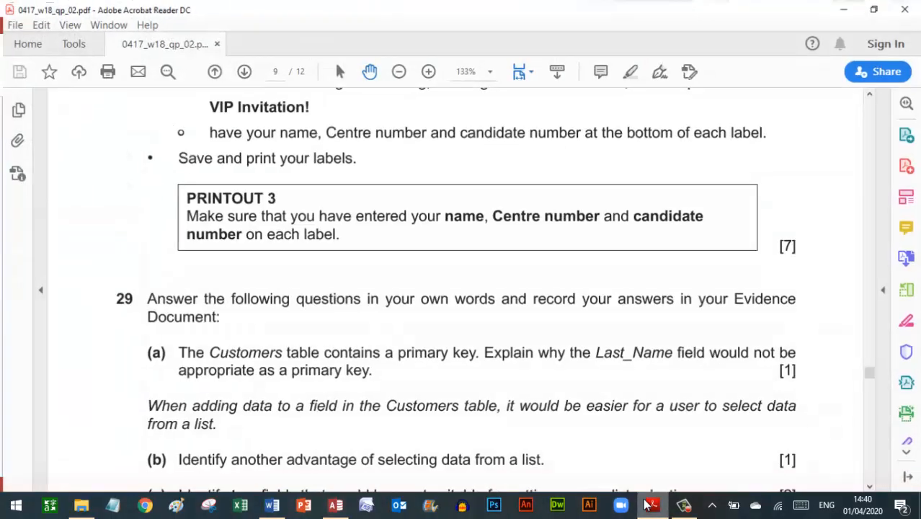
- Review the centred, bold VIP Invitation! heading requirement, then go back to Access
scroll(373, 236, "up", 5)
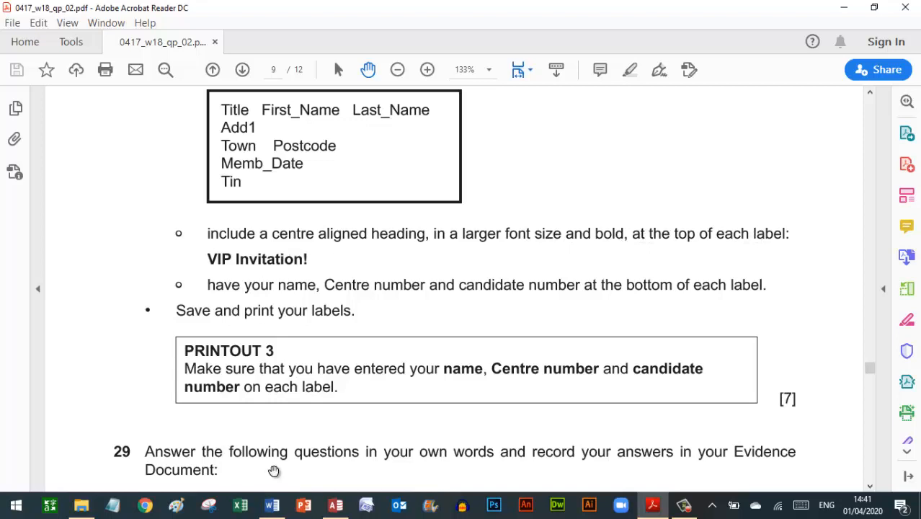
left_click(335, 504)
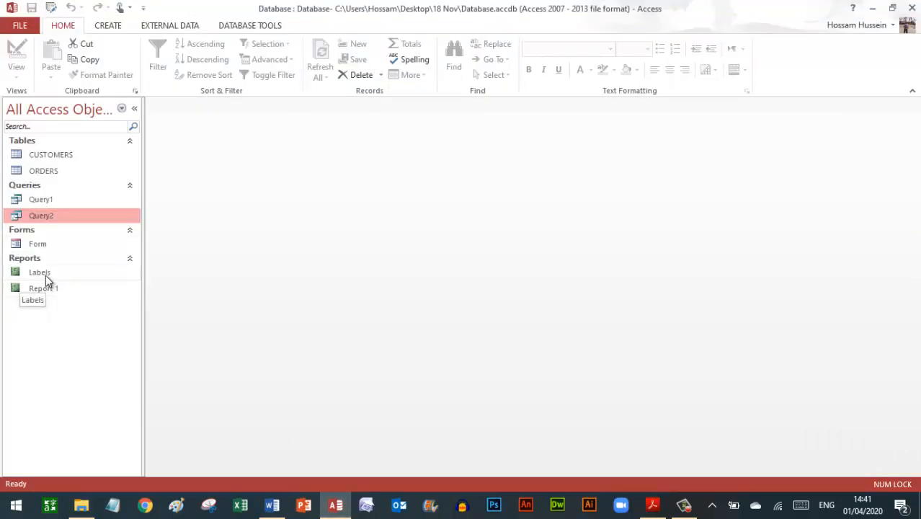
- Open the Labels report in Design View and make the VIP Invitation! heading centred and bold
right_click(45, 275)
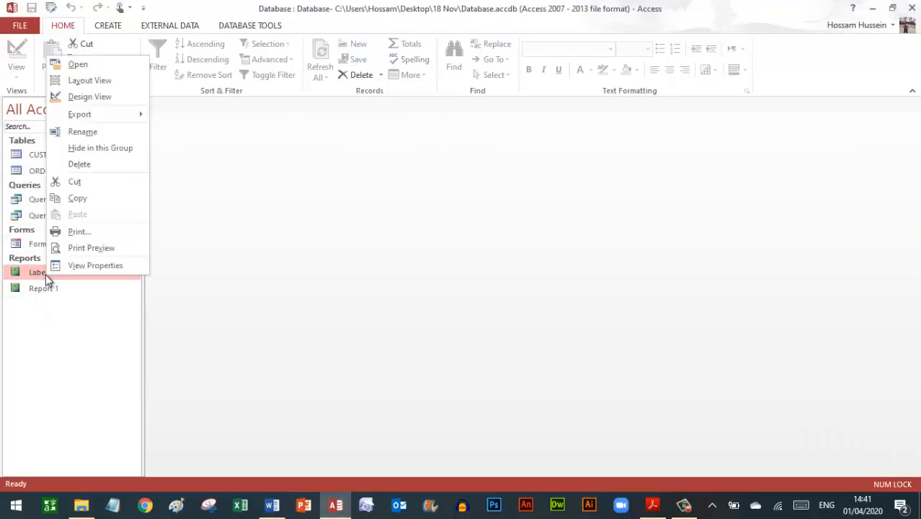
left_click(90, 98)
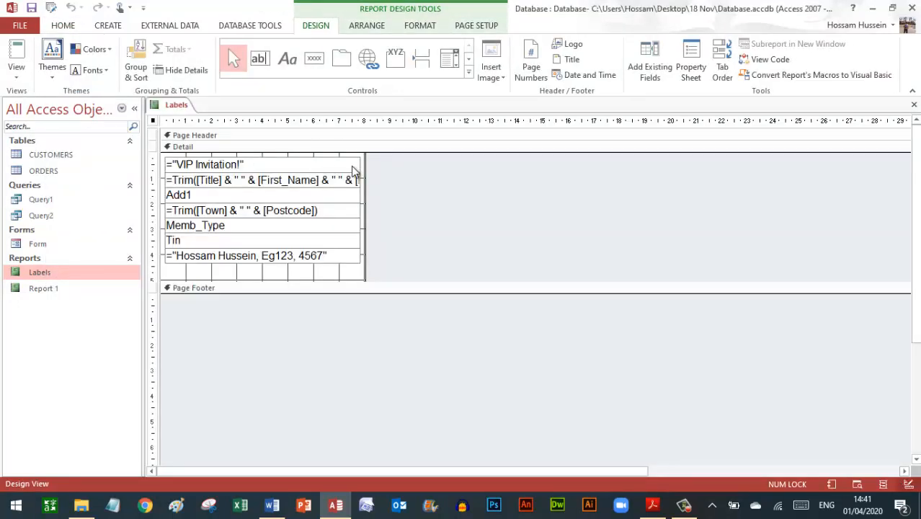
left_click(245, 160)
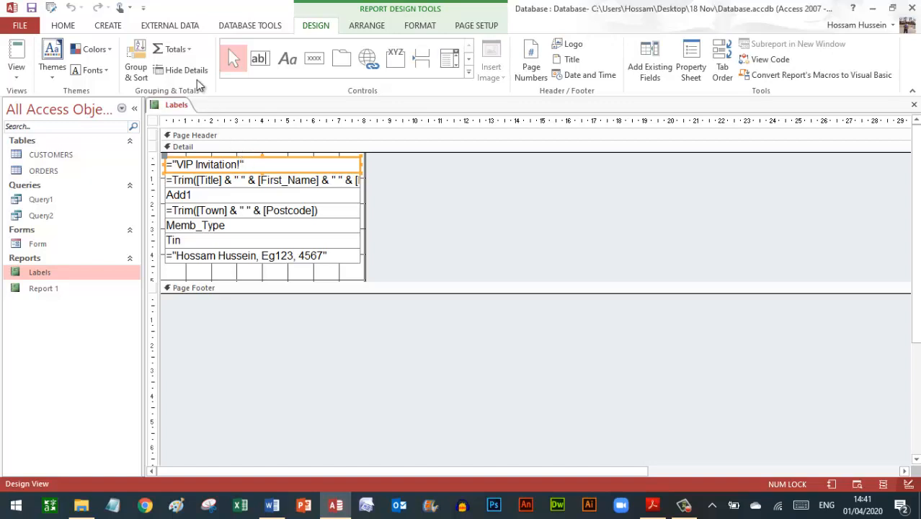
left_click(418, 27)
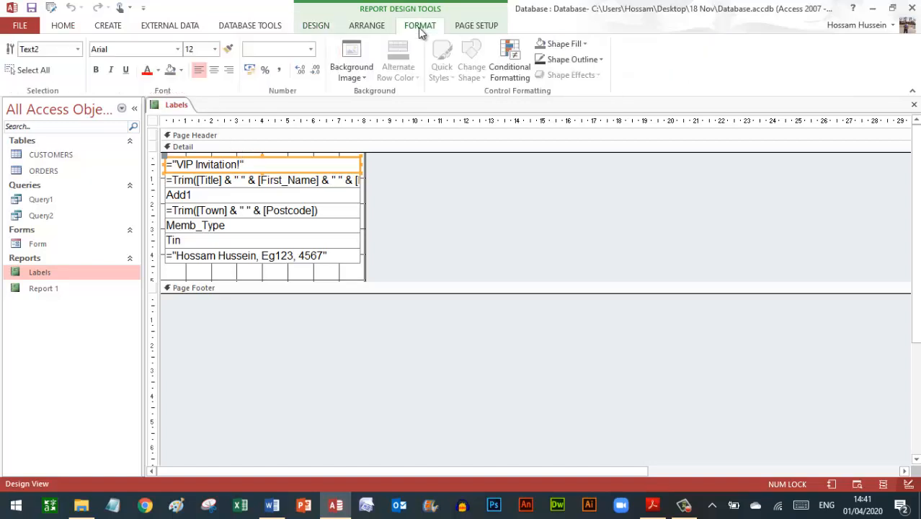
left_click(214, 70)
left_click(97, 71)
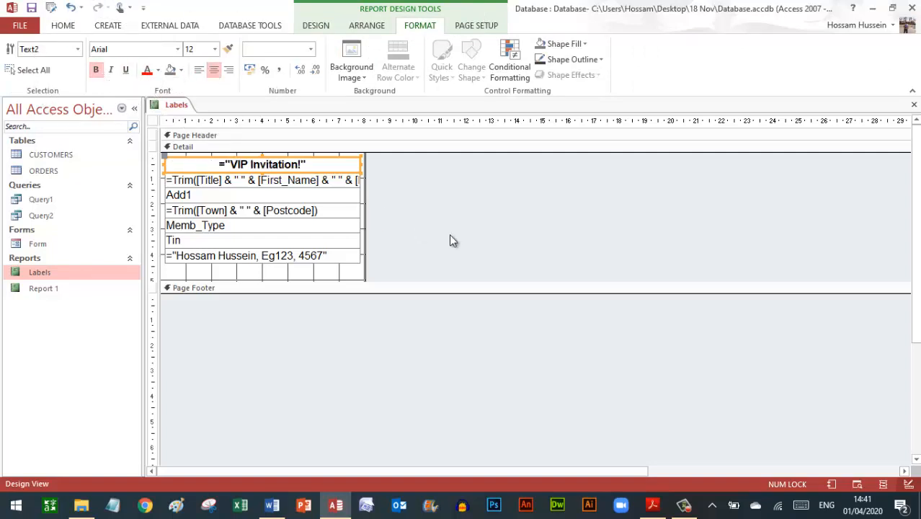
- Switch the Labels report to Report View to see the finished labels
left_click(62, 25)
left_click(16, 63)
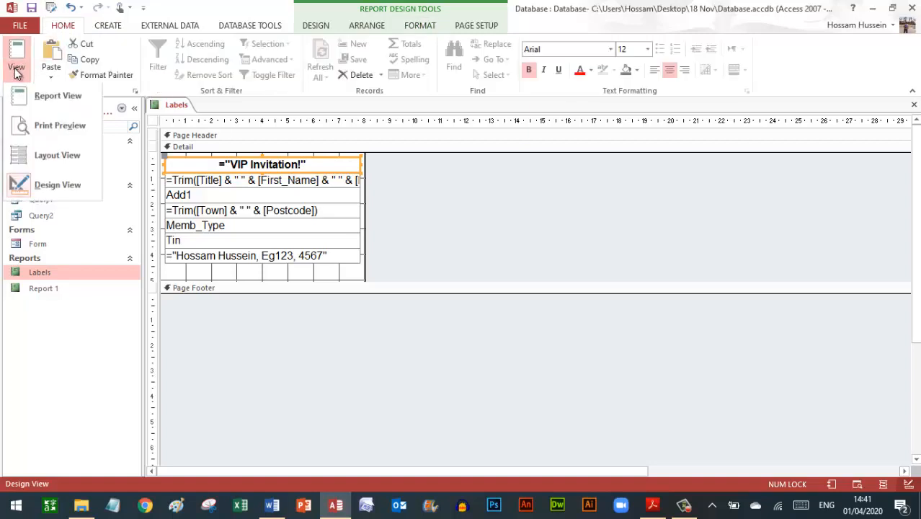
left_click(45, 103)
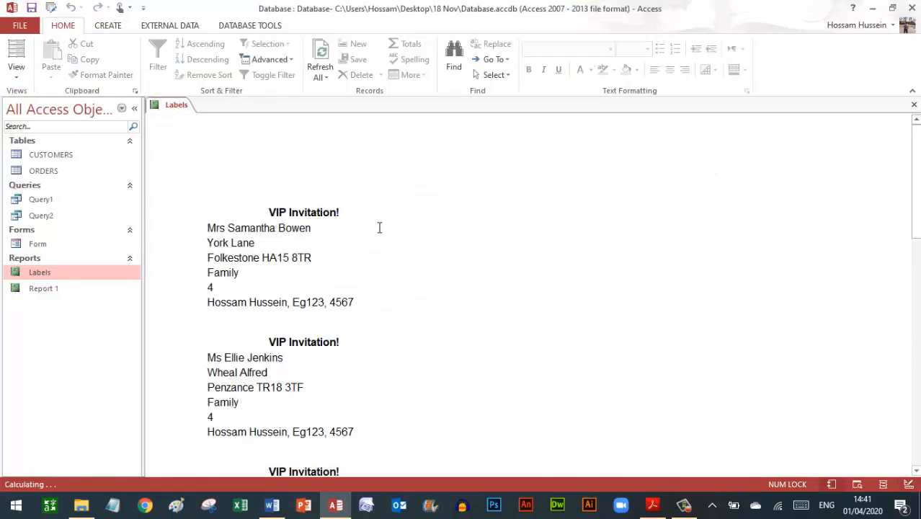
- Preview the Labels report as a full printed page, then bring the exam PDF forward
left_click(17, 73)
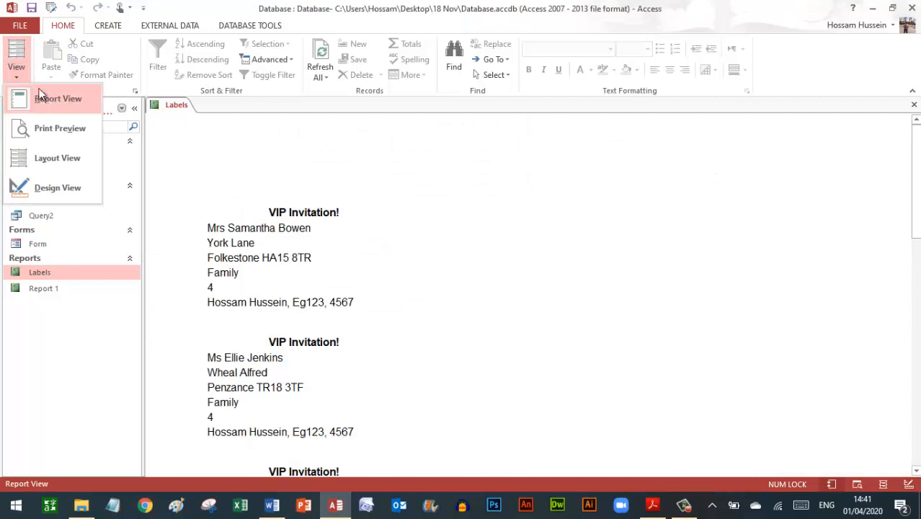
left_click(53, 126)
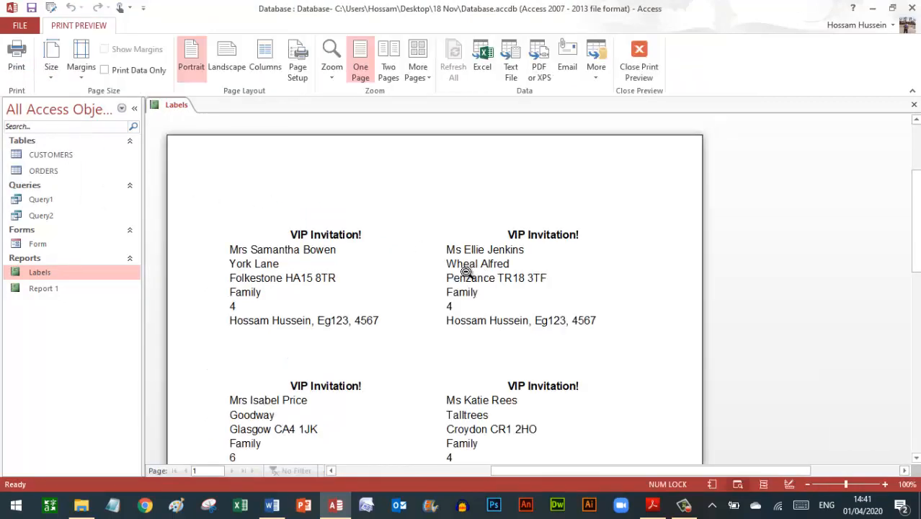
left_click(385, 270)
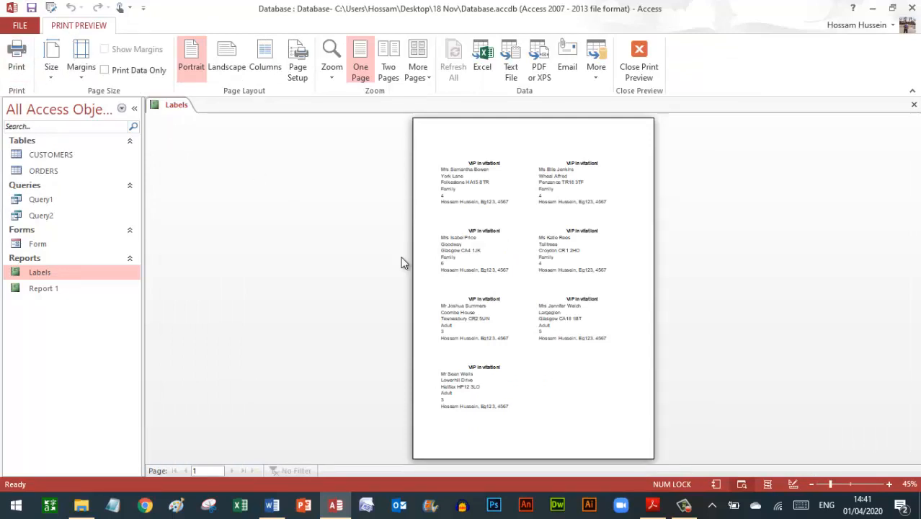
left_click(654, 503)
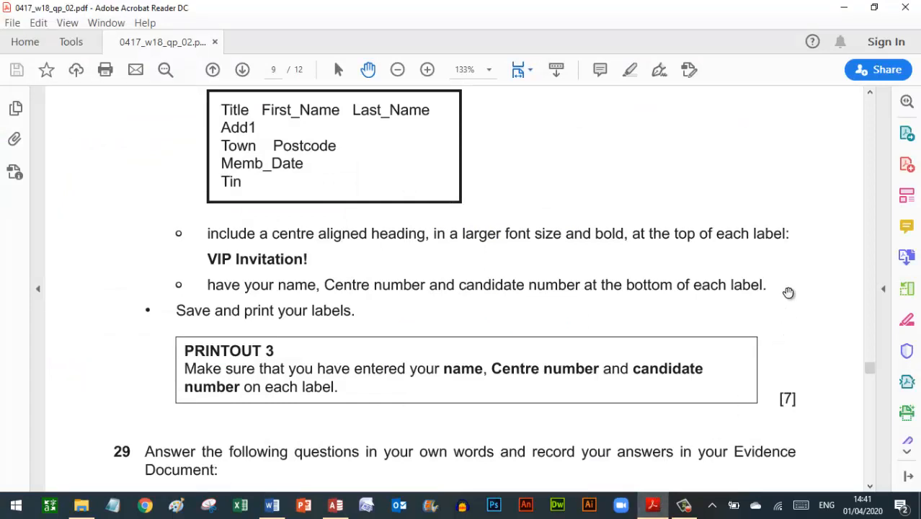
- Scroll the exam paper to question 29, then close the Labels print preview and report in Access
scroll(788, 292, "down", 4)
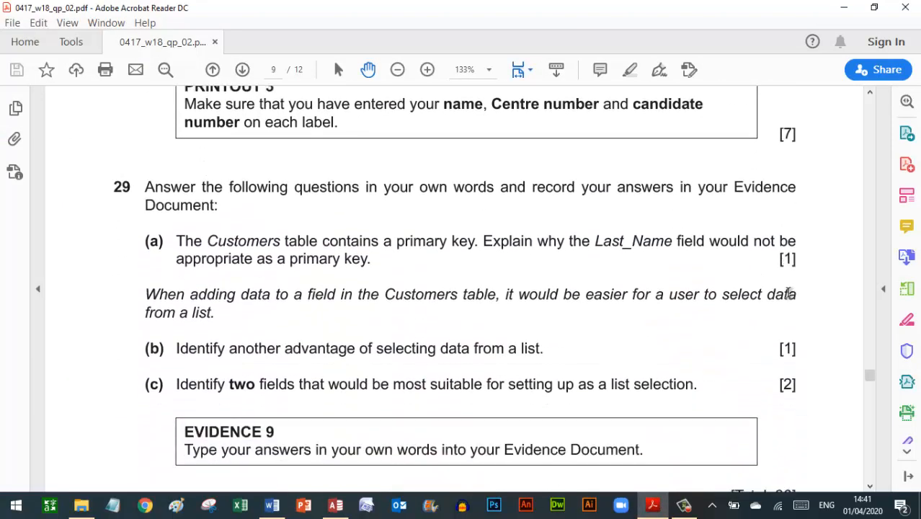
scroll(788, 291, "down", 1)
left_click(662, 505)
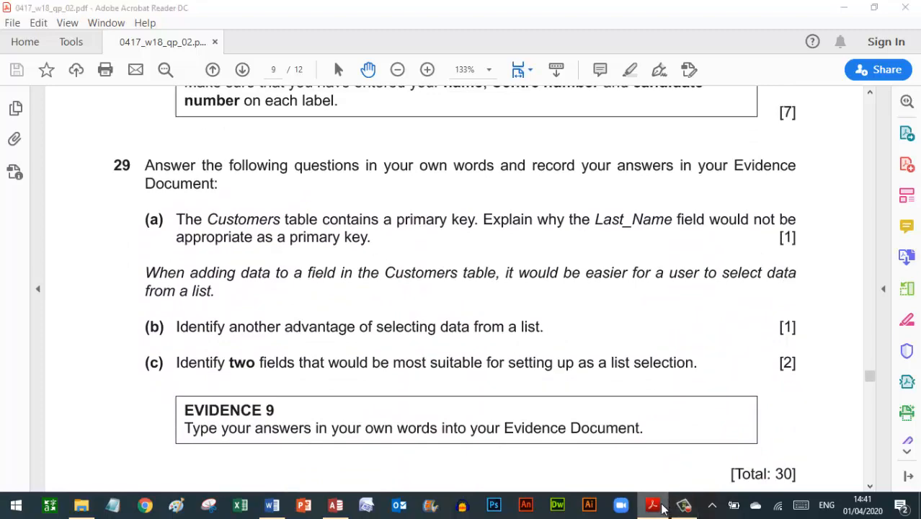
left_click(644, 67)
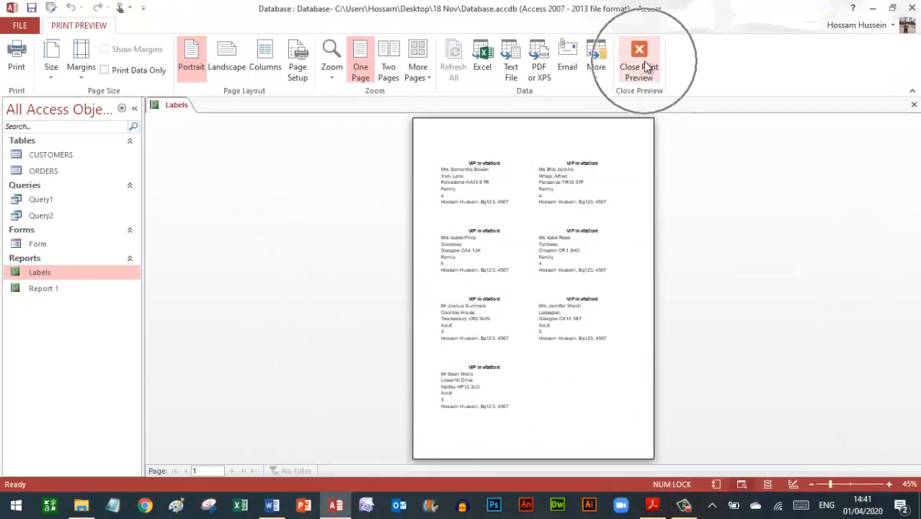
left_click(914, 106)
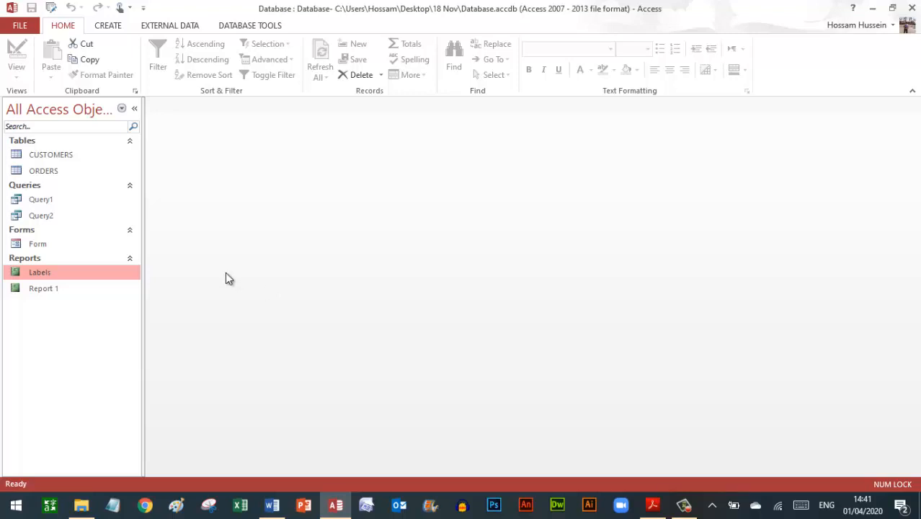
- Reread question 29, then go to Word's Step 29 – EVIDENCE 9 section
left_click(652, 505)
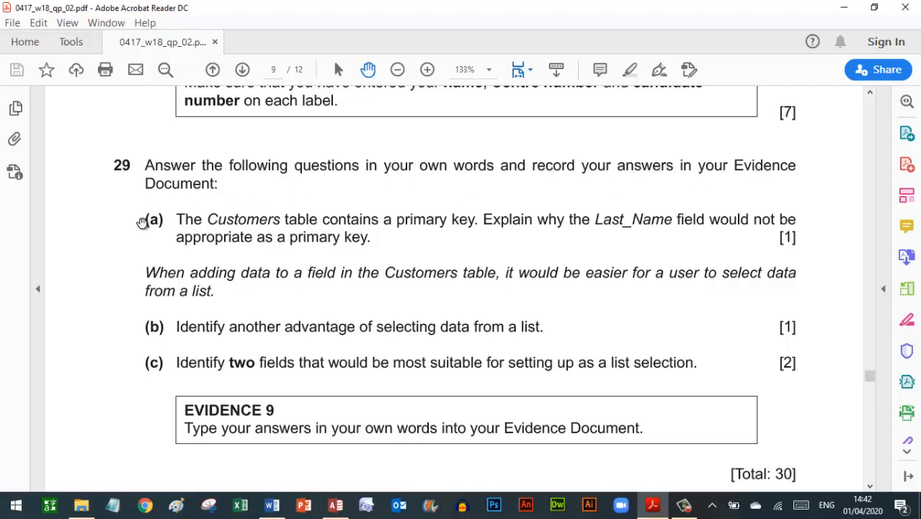
scroll(137, 226, "down", 1)
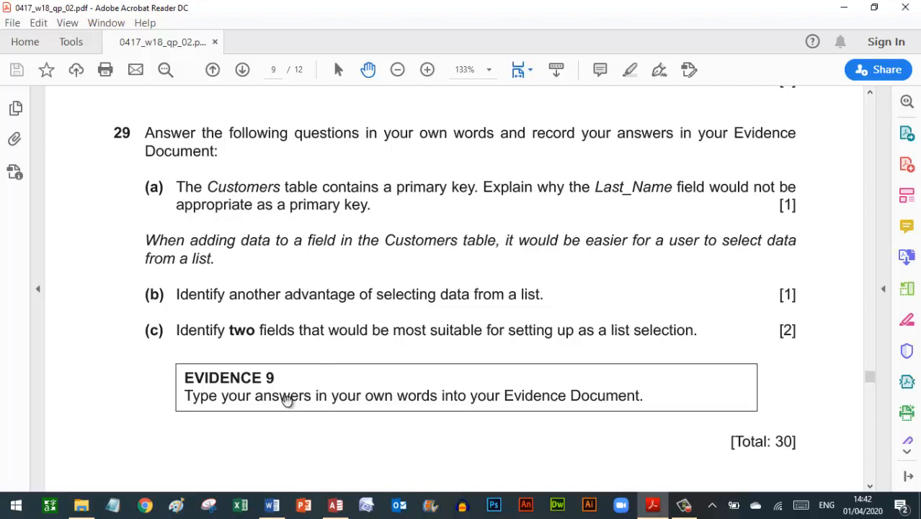
left_click(216, 381)
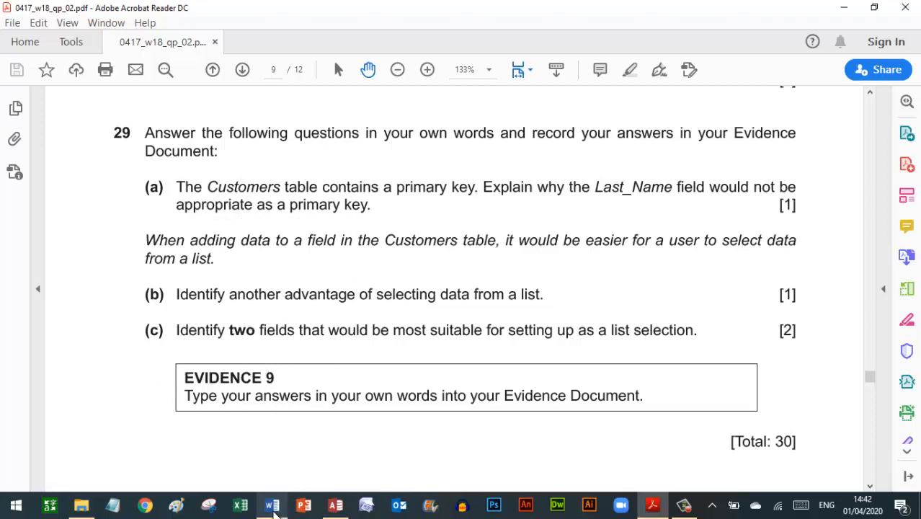
left_click(272, 504)
scroll(317, 483, "down", 6)
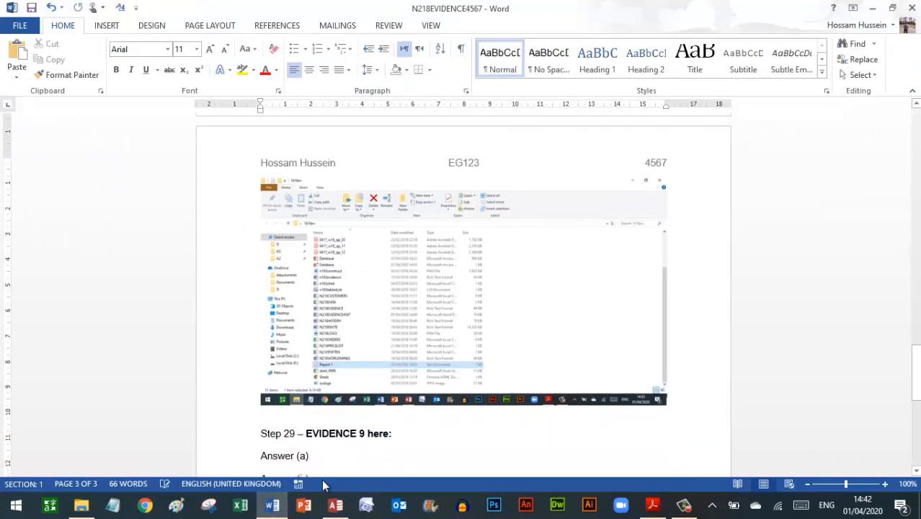
- Answer part (a) in Word: Last_Name may contain duplicate values, checking the exam paper
left_click(339, 274)
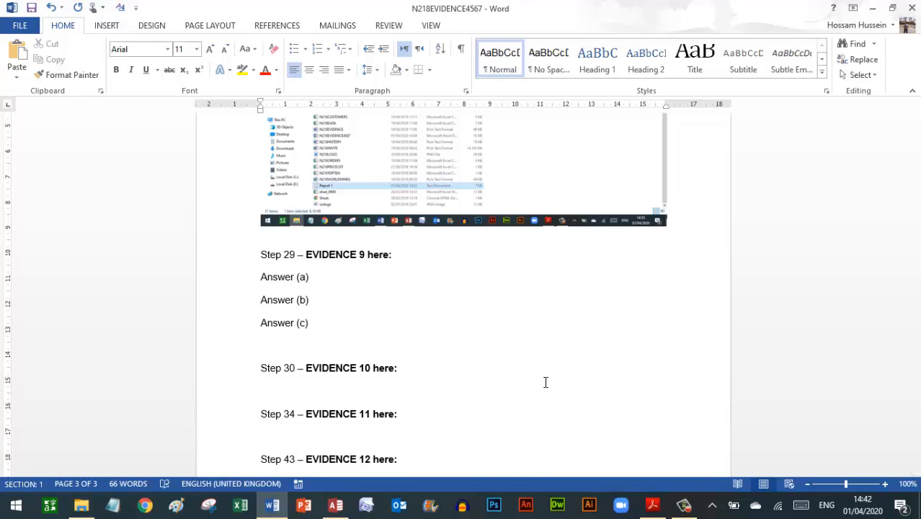
type("May Contains a Duplicate Values")
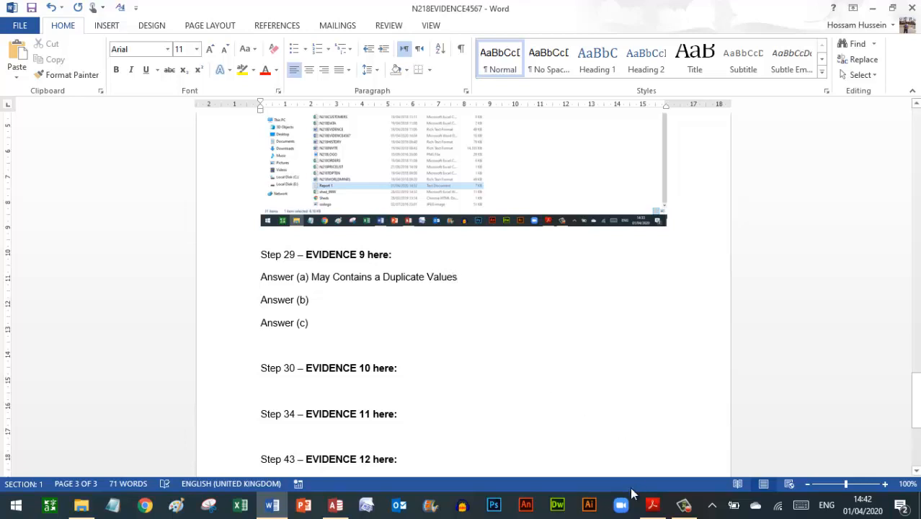
left_click(650, 503)
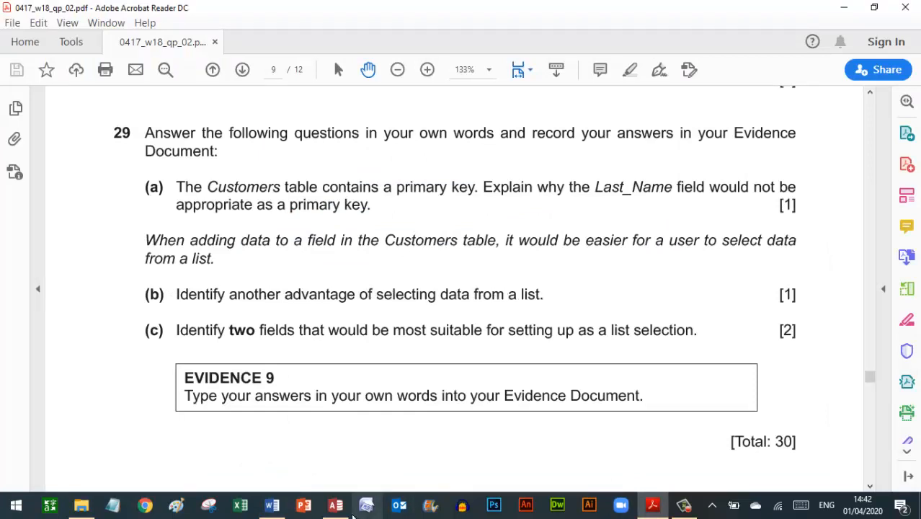
left_click(335, 504)
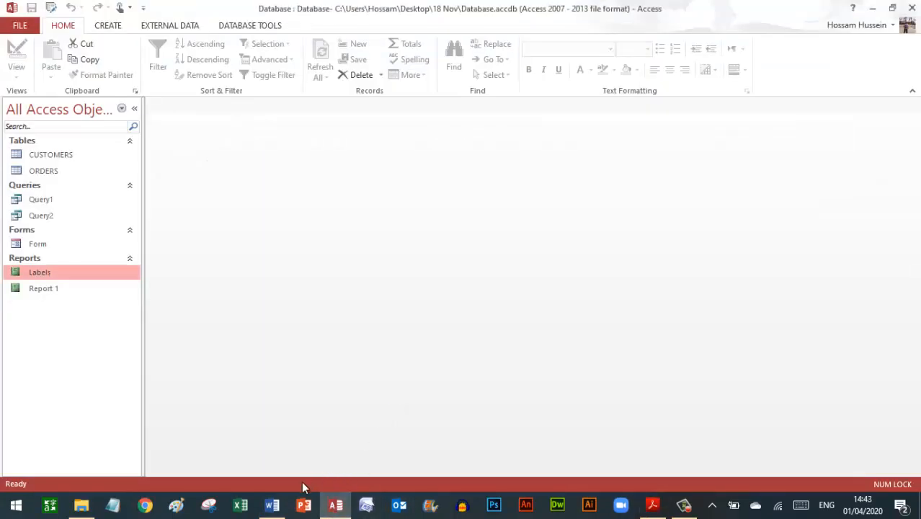
- Answer part (b): lists reduce data entry errors, then read part (c)
left_click(271, 504)
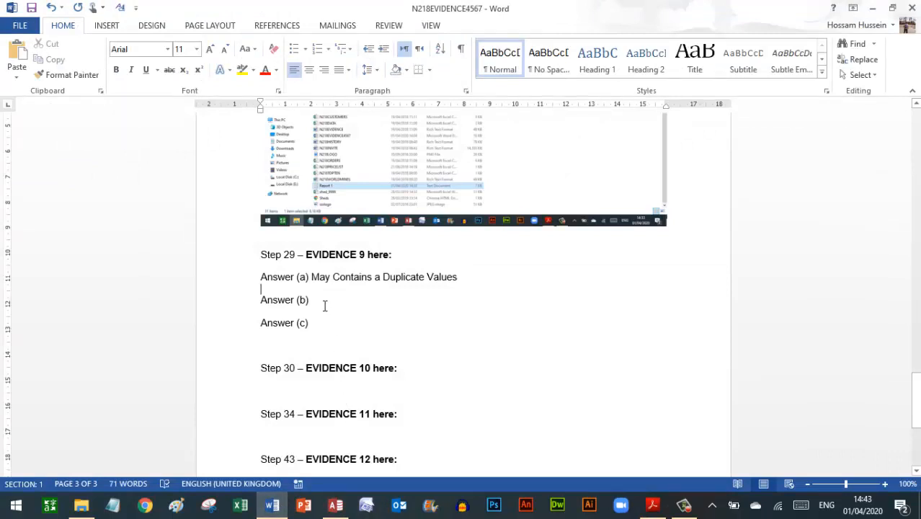
type("to ")
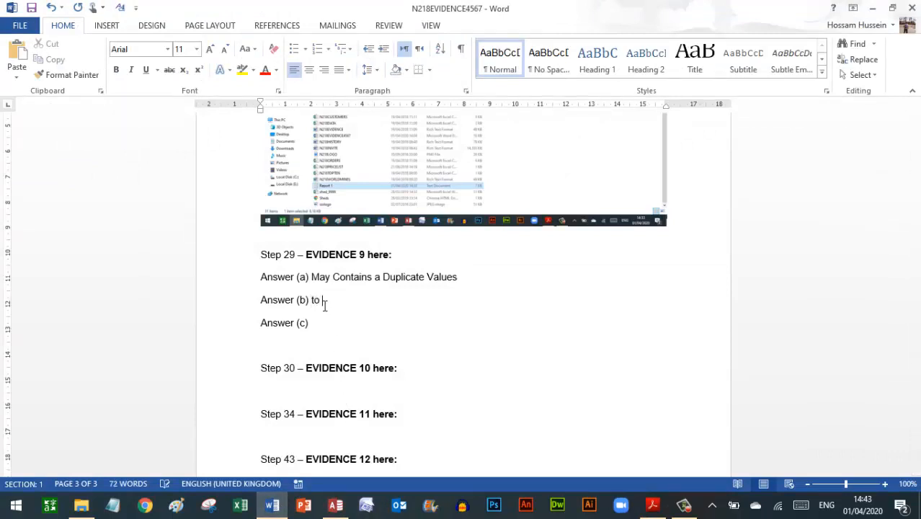
type("Reduce a data er")
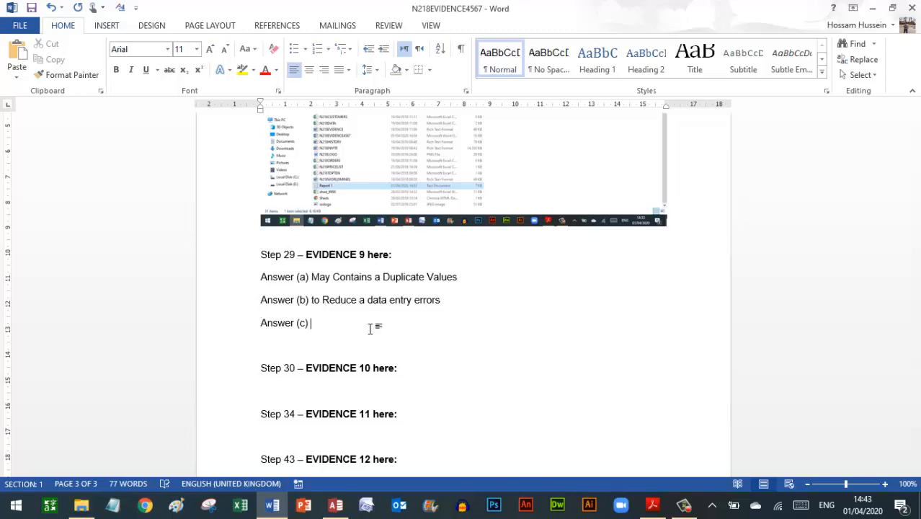
left_click(653, 503)
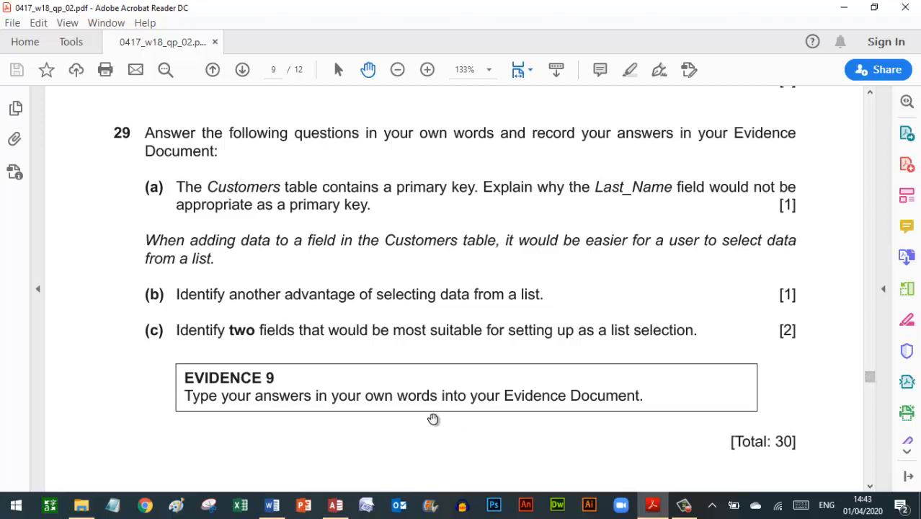
left_click(335, 504)
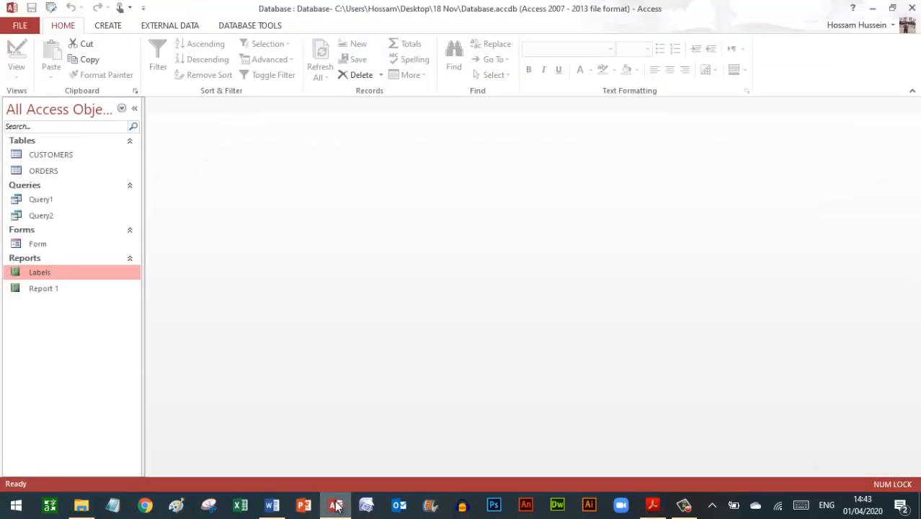
- Open the CUSTOMERS datasheet to see which fields suit a list, then return to Word
double_click(62, 154)
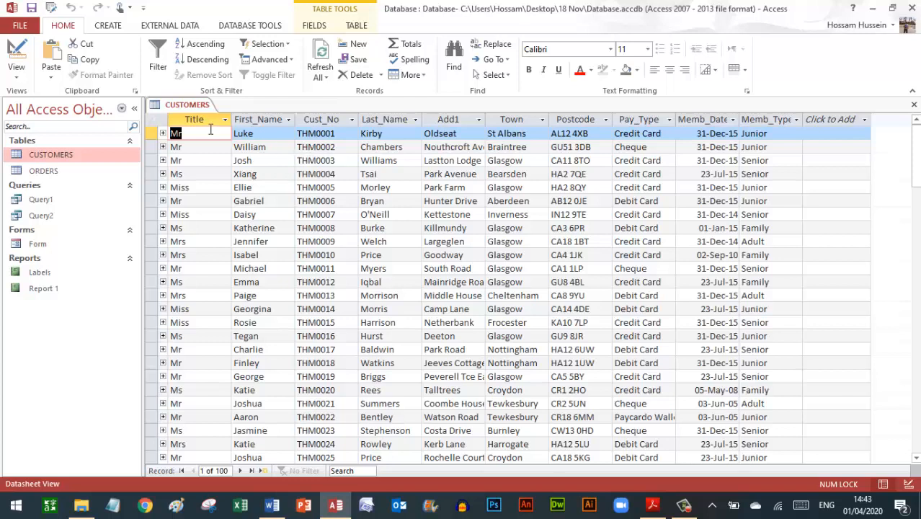
key("ctrl")
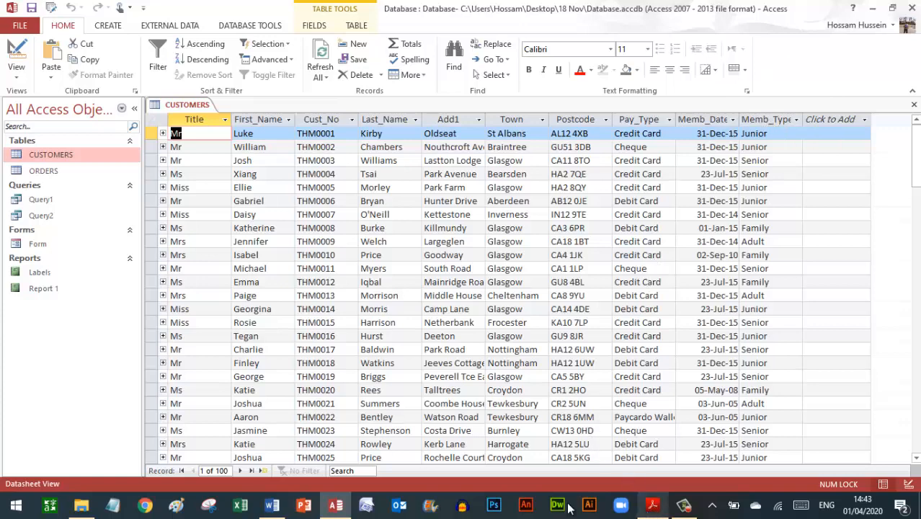
left_click(272, 505)
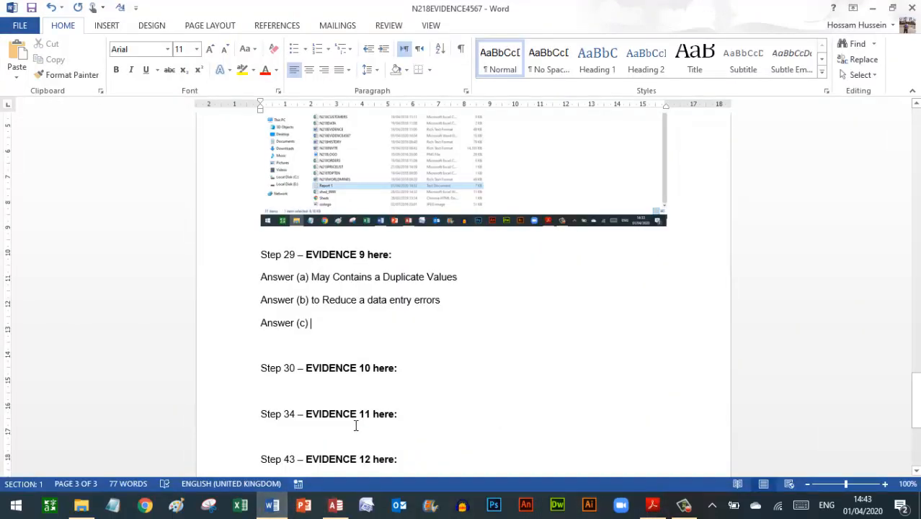
- Enter 'Title & Pay_Type' as Answer (c), fixing the typo in Pay_Type
type("Th")
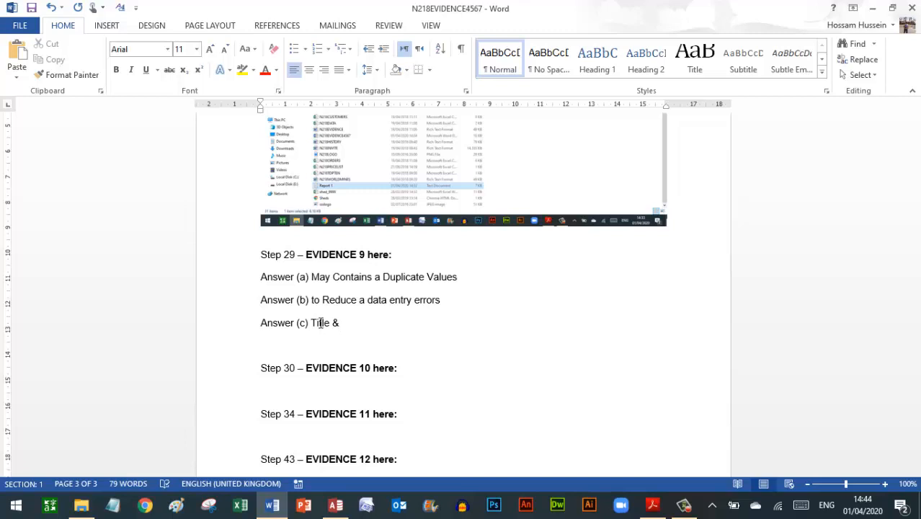
left_click(653, 506)
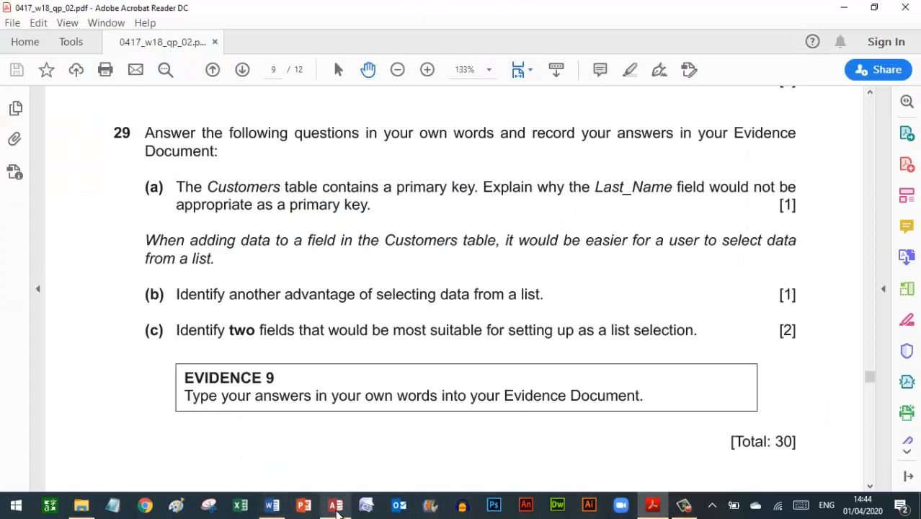
left_click(336, 505)
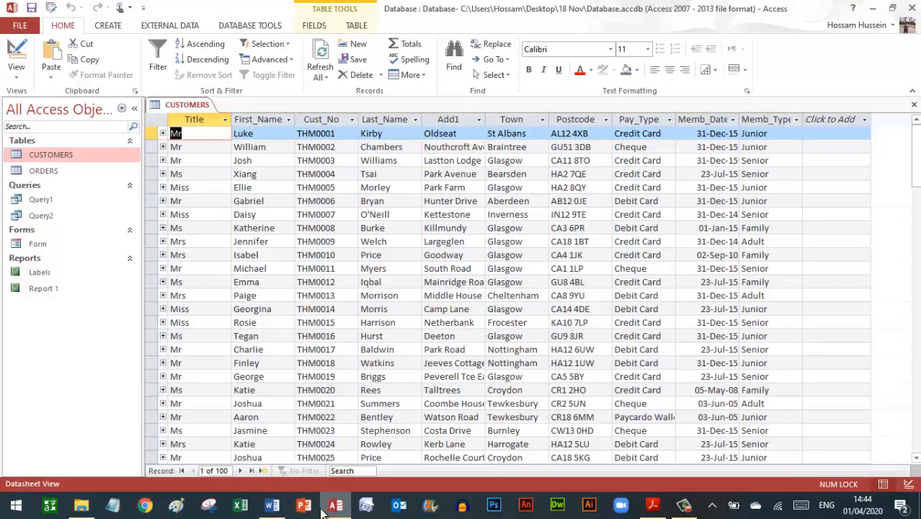
left_click(272, 505)
type("Pay")
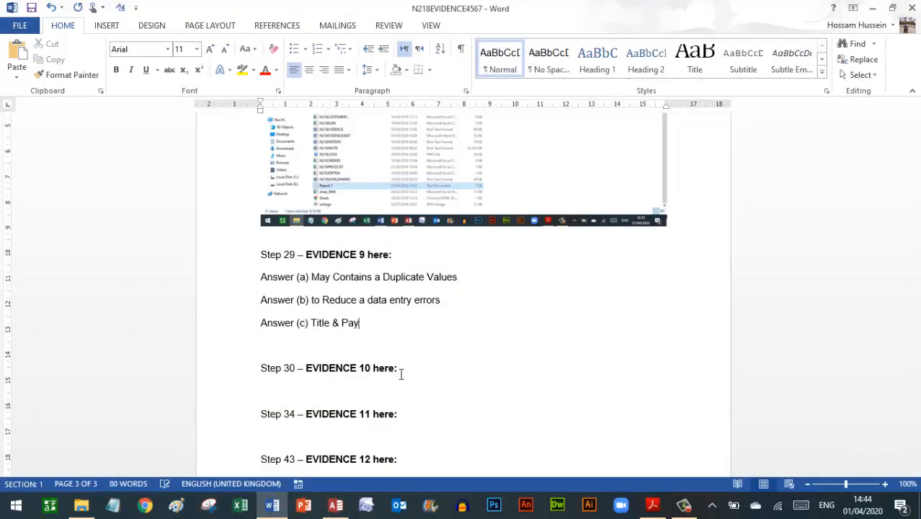
type("_Tay")
key("BackSpace")
key("BackSpace")
key("BackSpace")
key("Home")
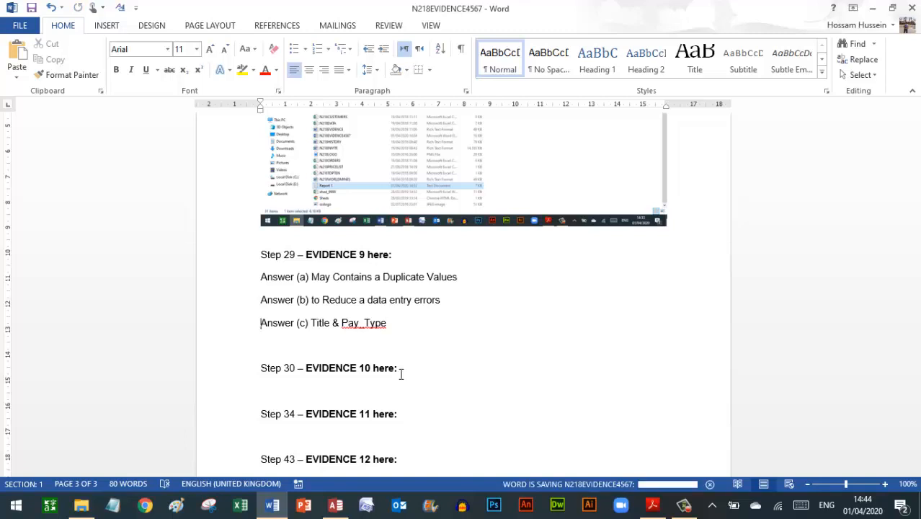
- Close the CUSTOMERS table in Access
mouse_move(649, 508)
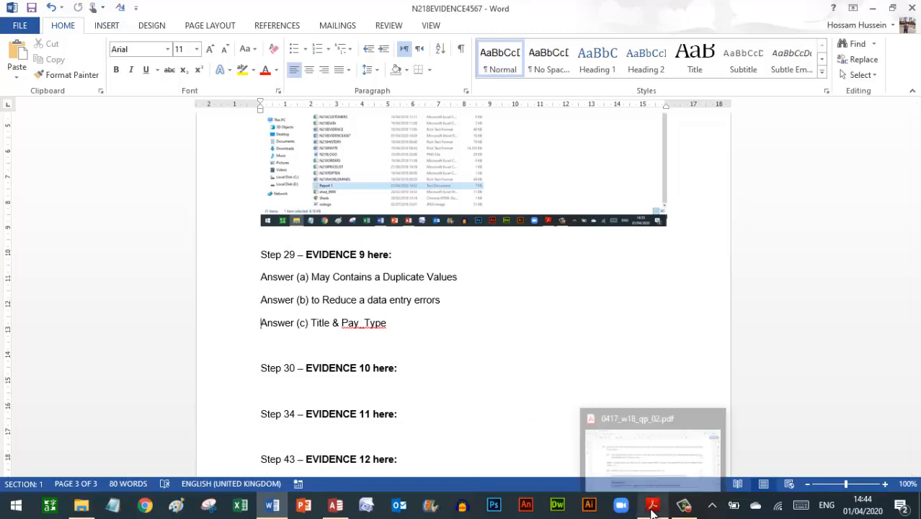
left_click(346, 507)
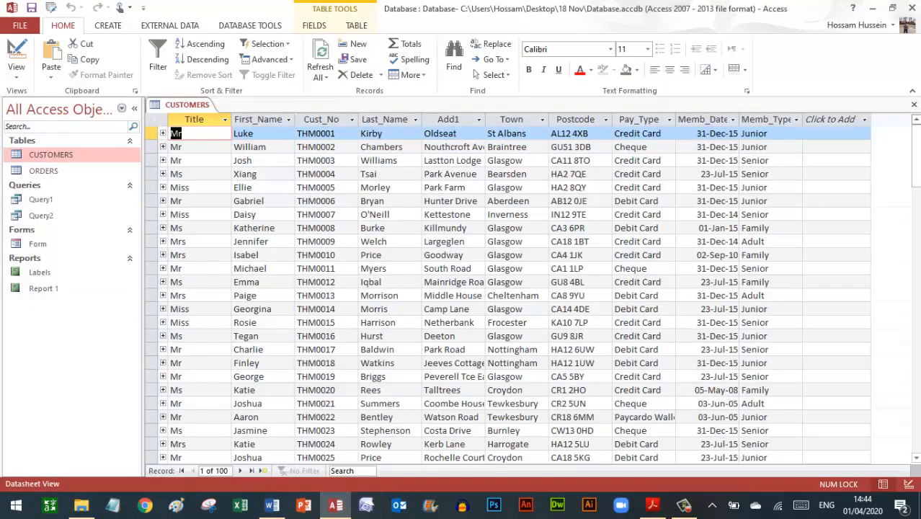
left_click(914, 108)
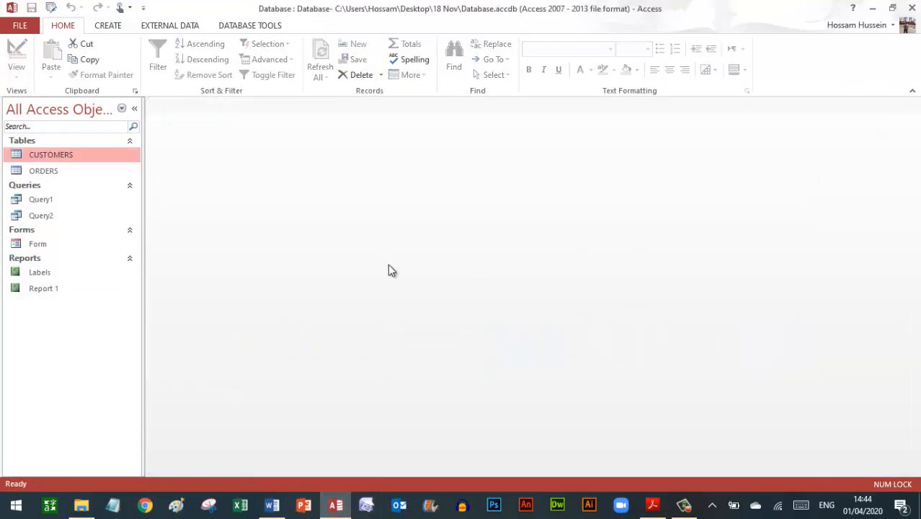